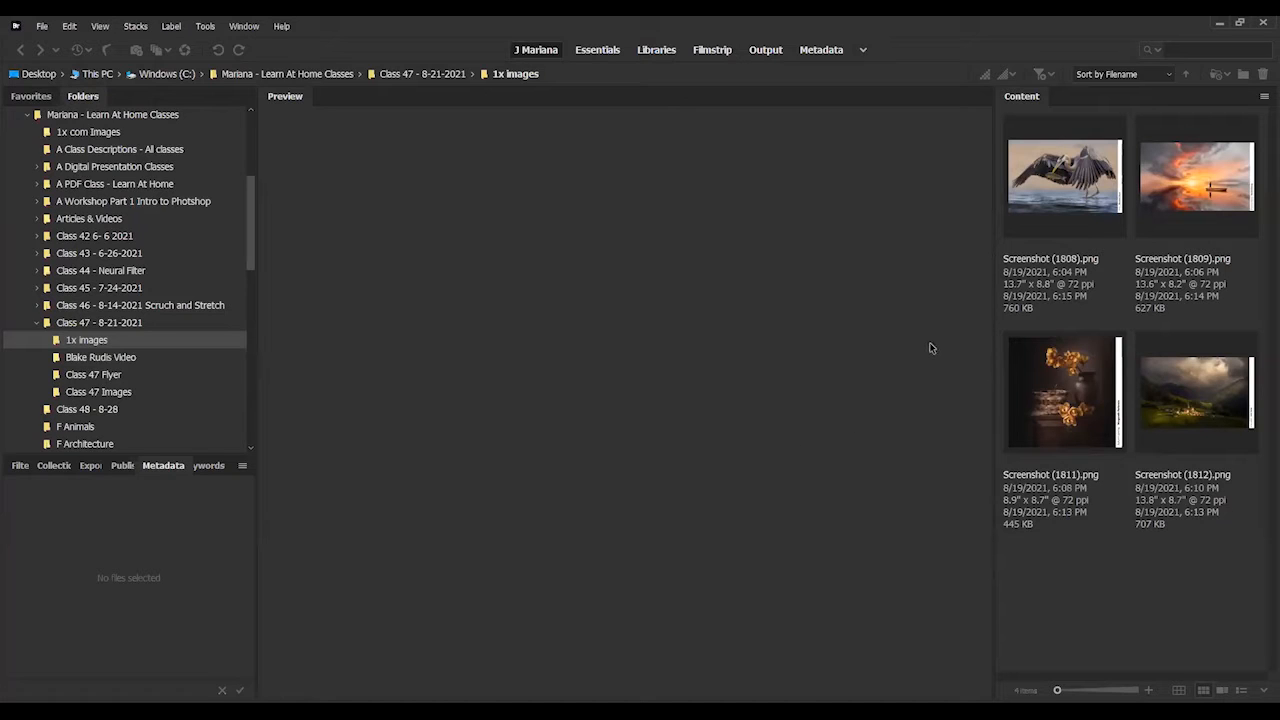
Preview the heron, sunset, flower still life and village photos in the 1x images folder, returning to the heron
{"action": "left_click", "coordinate": [1064, 214]}
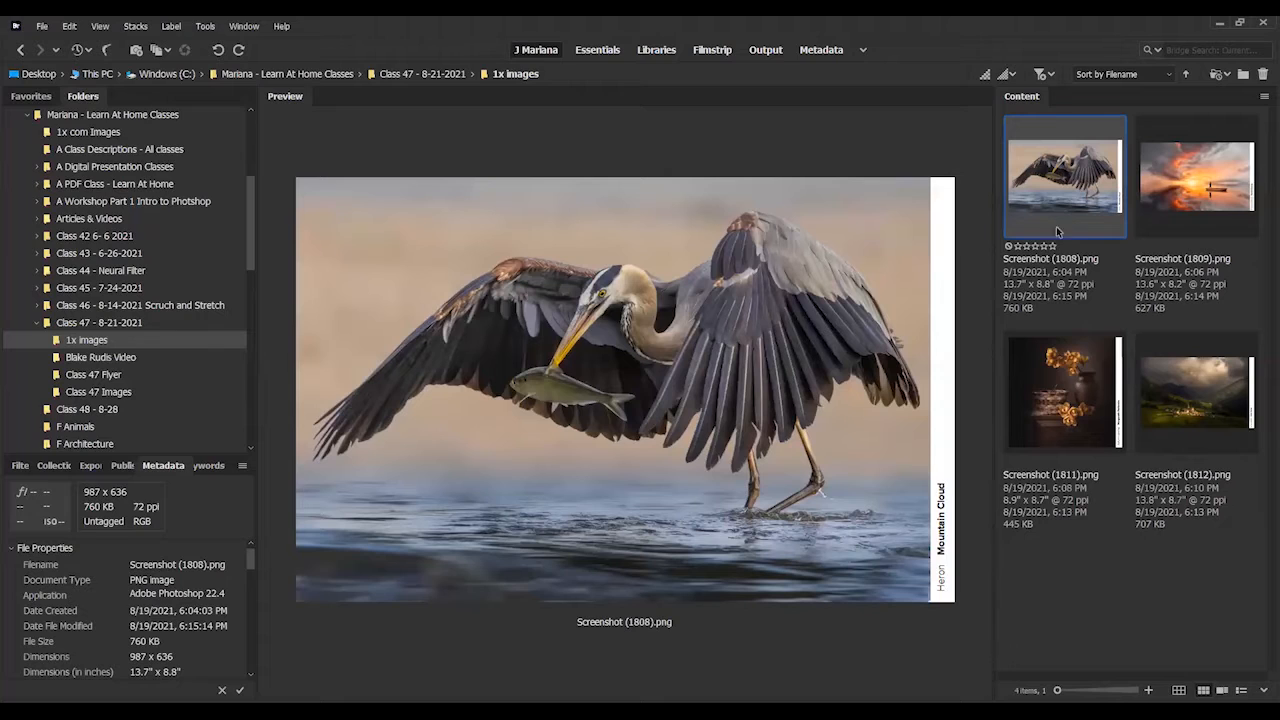
{"action": "left_click", "coordinate": [1175, 208]}
{"action": "left_click", "coordinate": [1049, 399]}
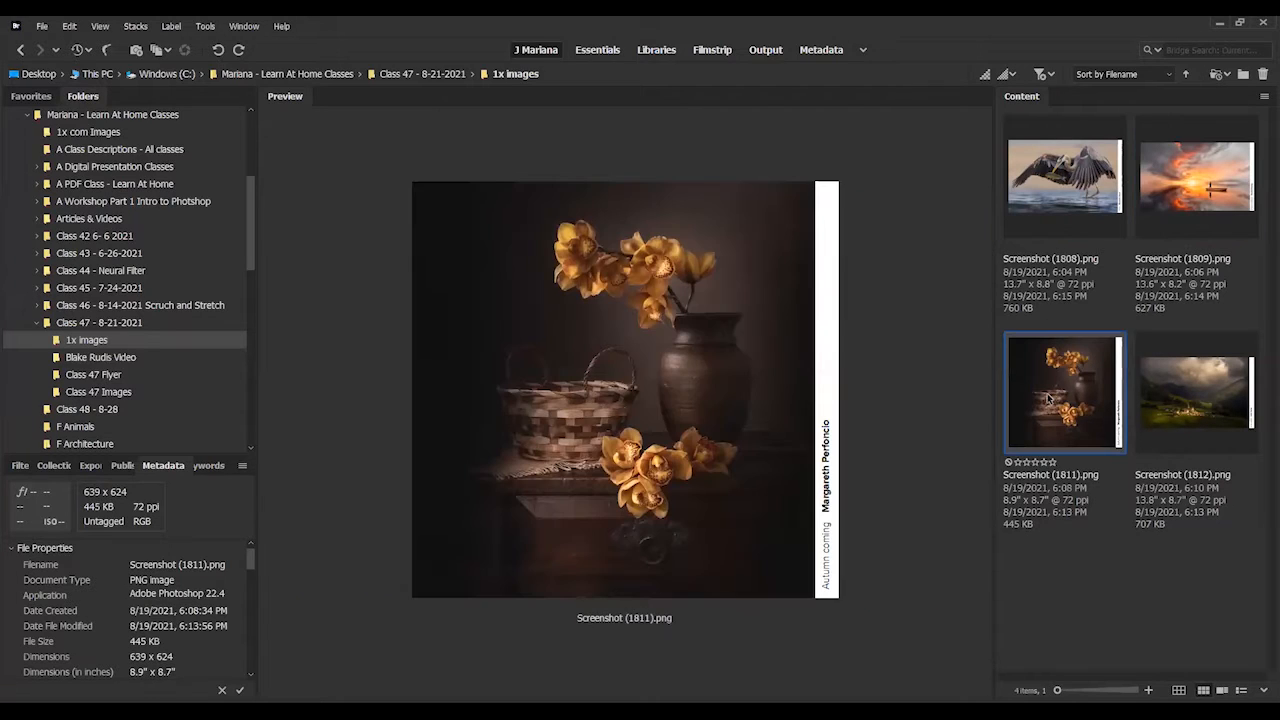
{"action": "left_click", "coordinate": [1179, 374]}
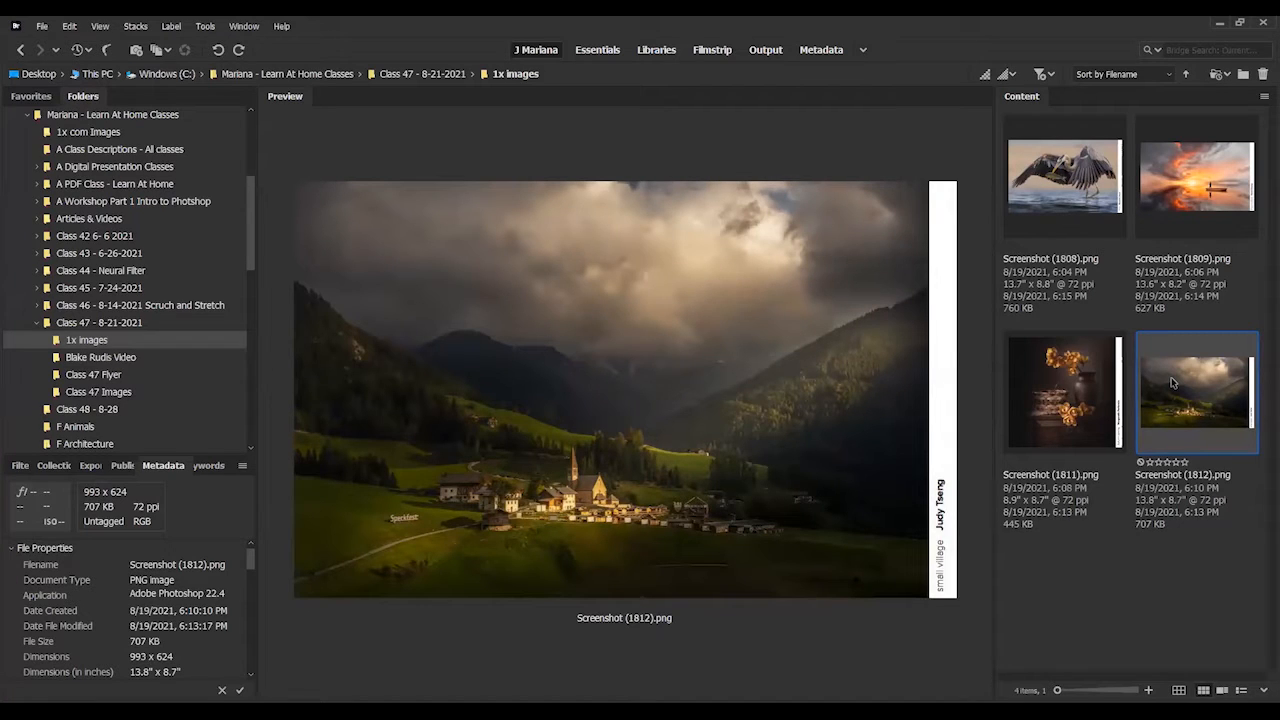
{"action": "key", "text": "alt+Tab"}
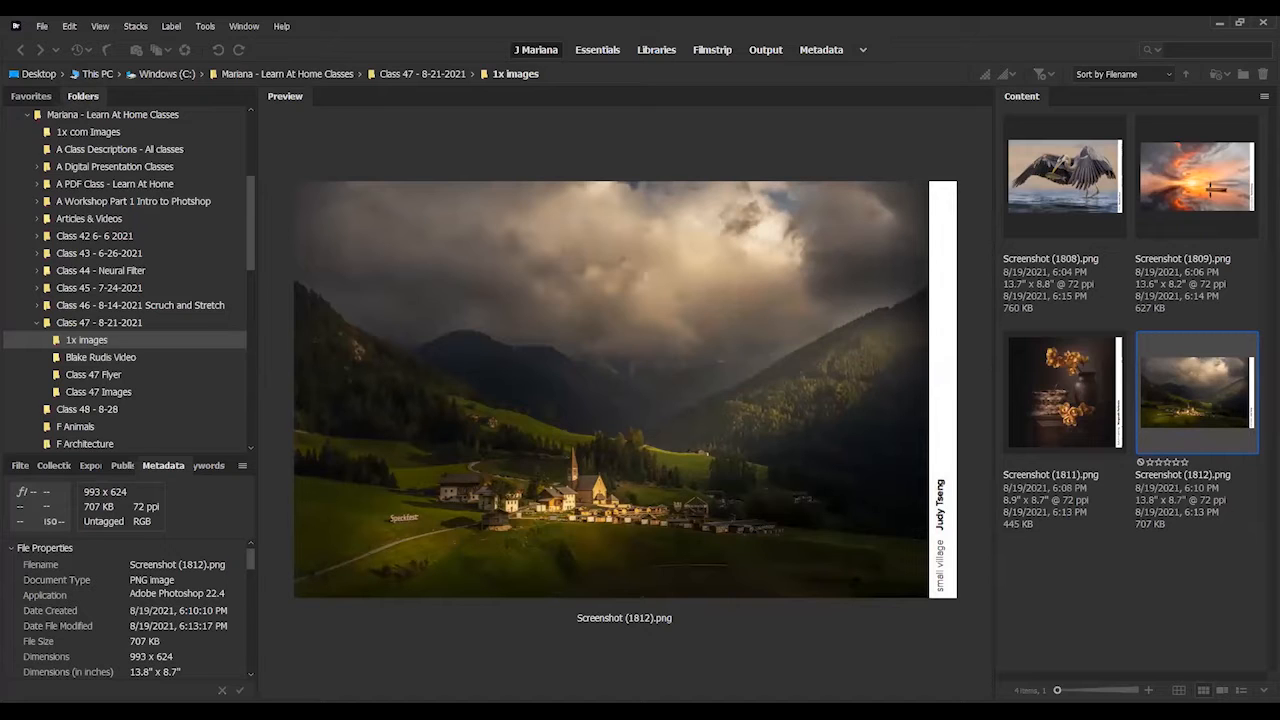
{"action": "key", "text": "alt+Tab"}
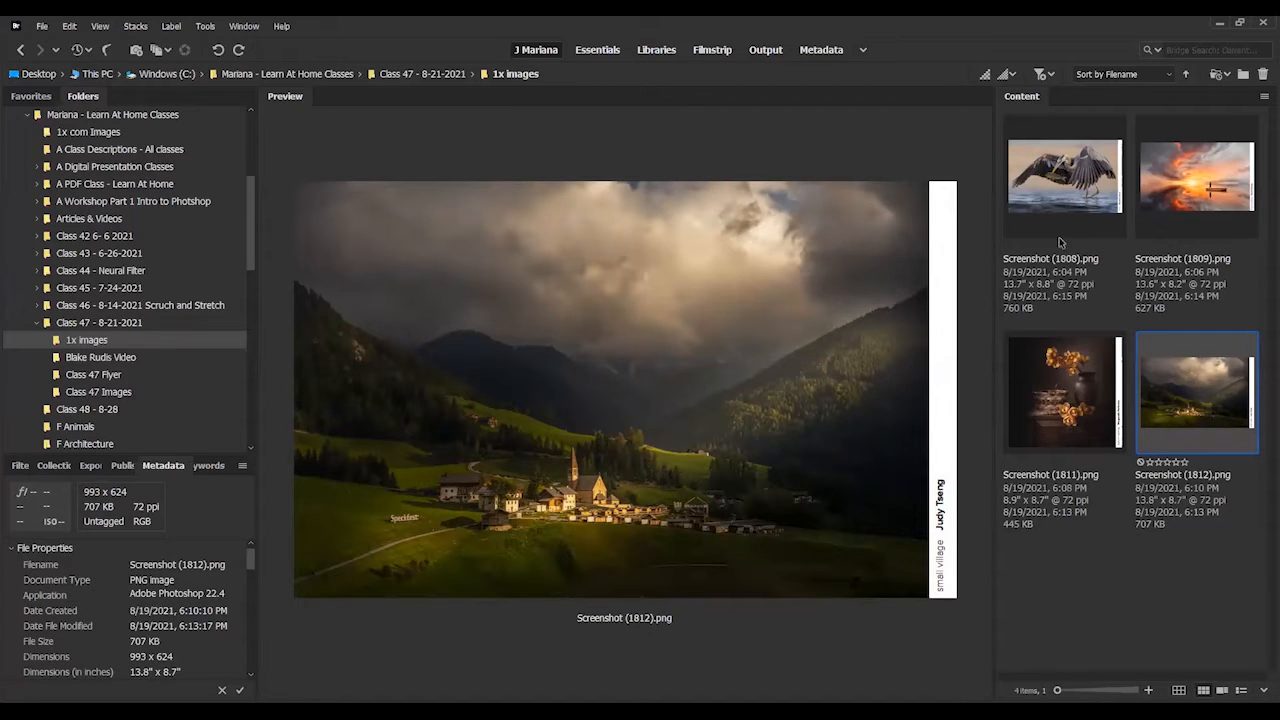
{"action": "left_click", "coordinate": [1042, 220]}
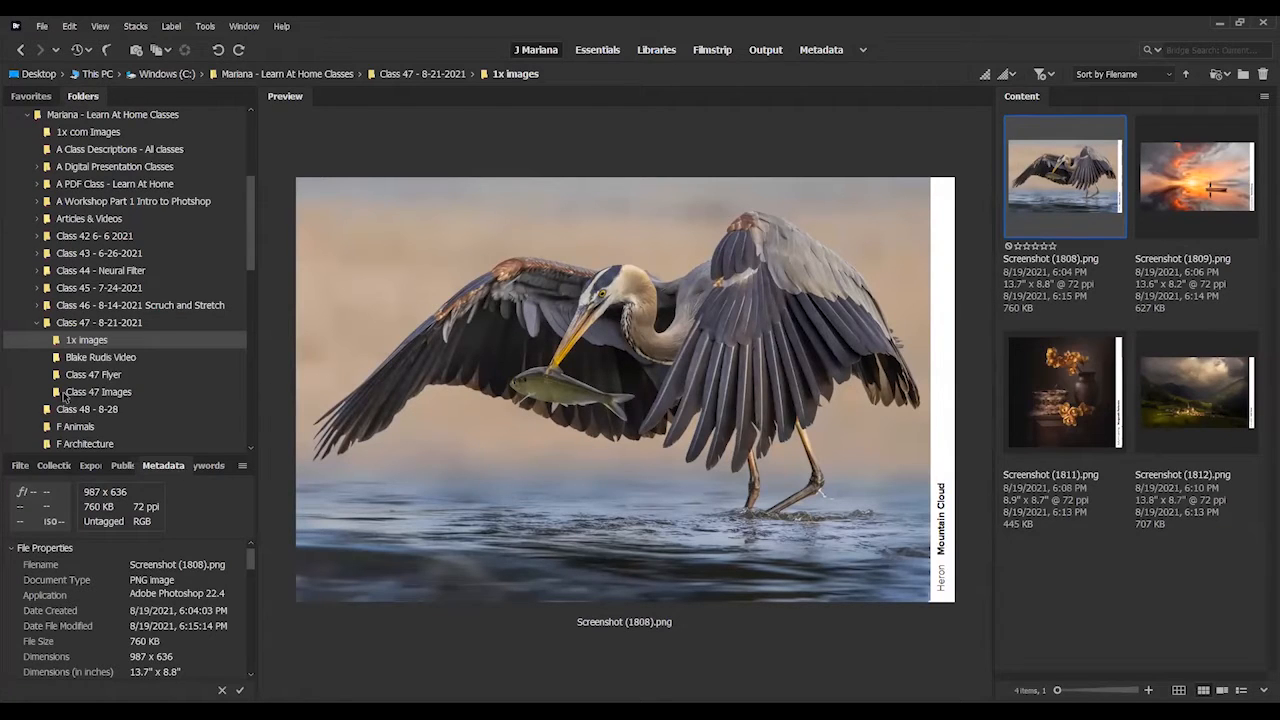
Open _JJM0014 DAa 2 Pienze jm 1.jpg and _JJM0071 Montepulciano Church jm.jpg from the Class 47 Images folder together in Camera Raw
{"action": "left_click", "coordinate": [98, 392]}
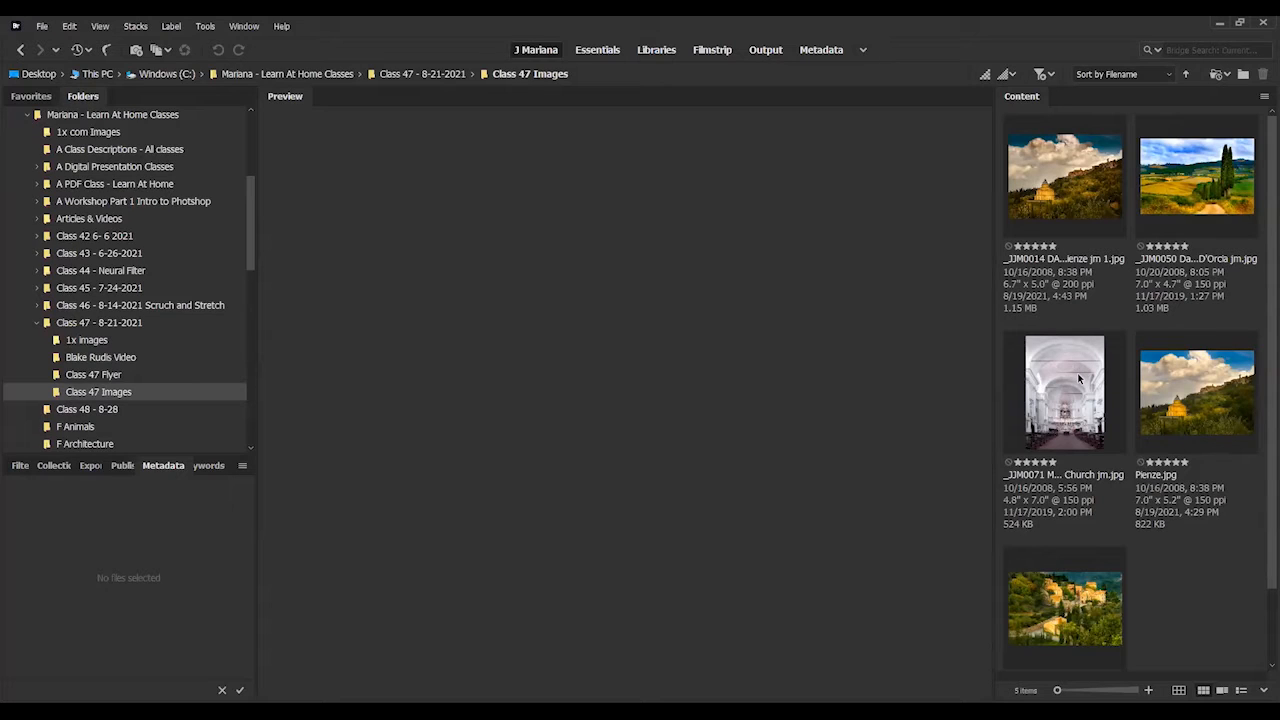
{"action": "left_click", "coordinate": [1058, 212]}
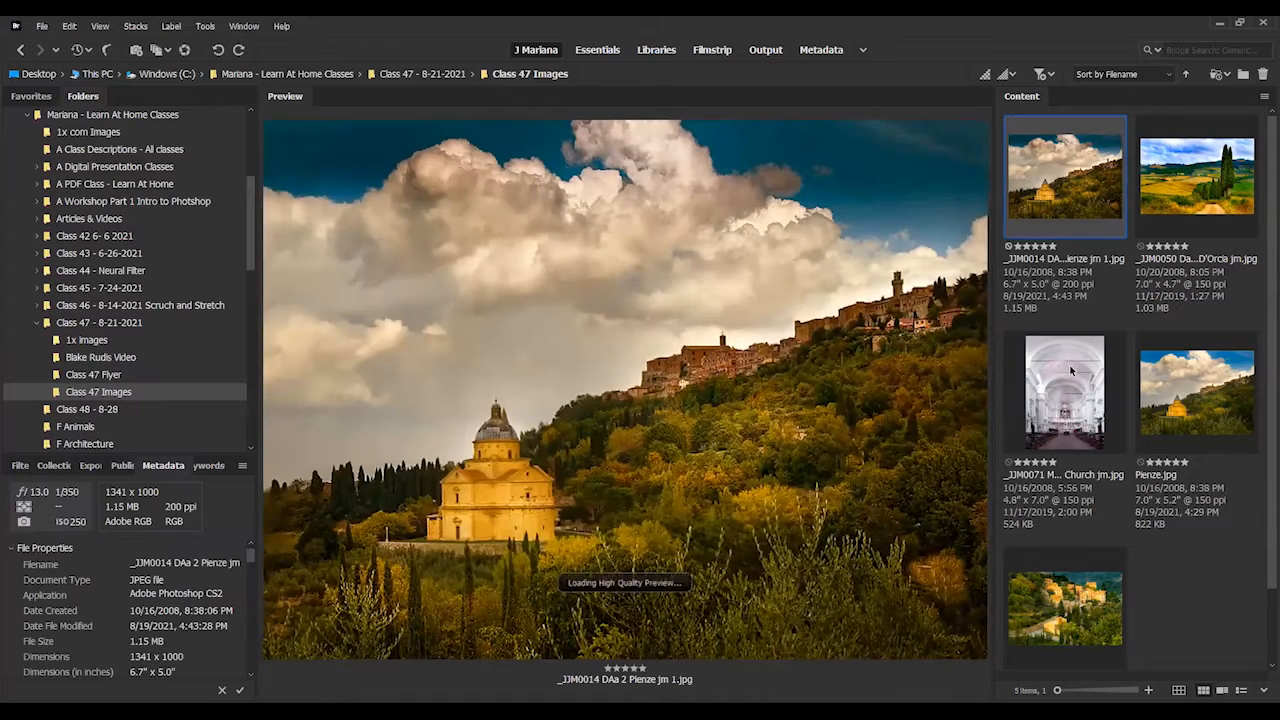
{"action": "left_click", "coordinate": [1055, 379], "text": "shift"}
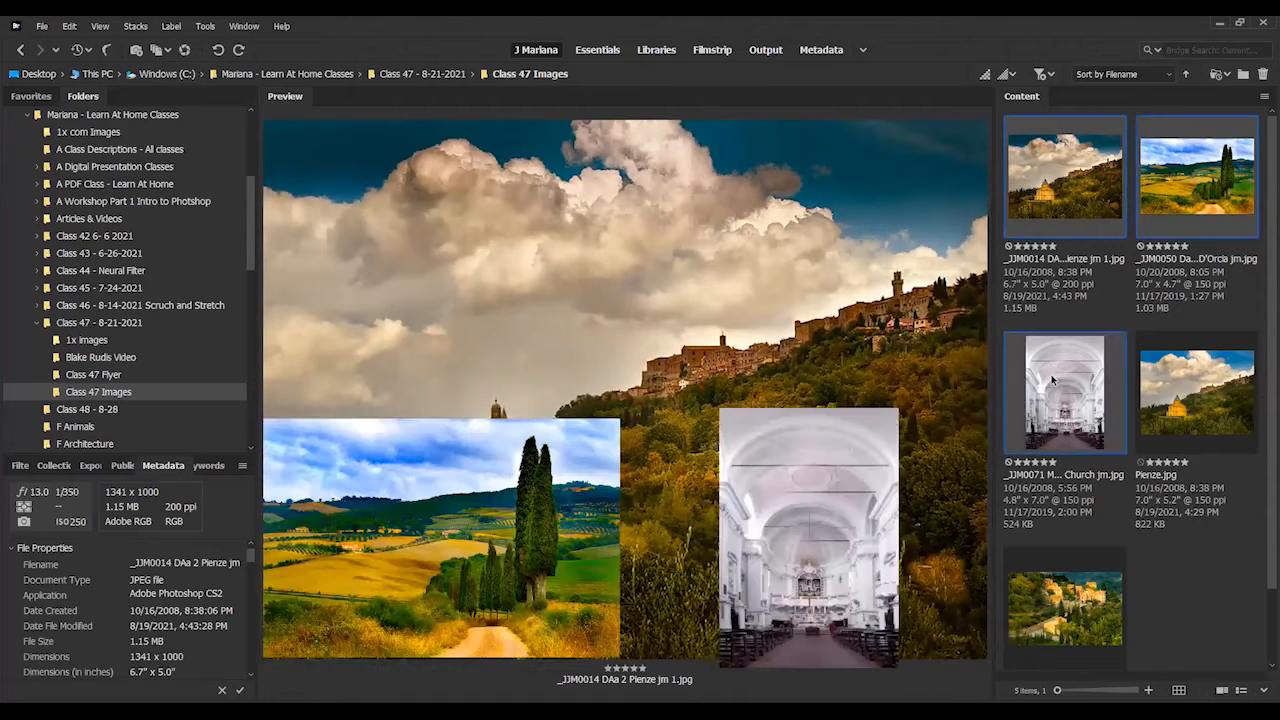
{"action": "left_click", "coordinate": [1188, 214], "text": "ctrl"}
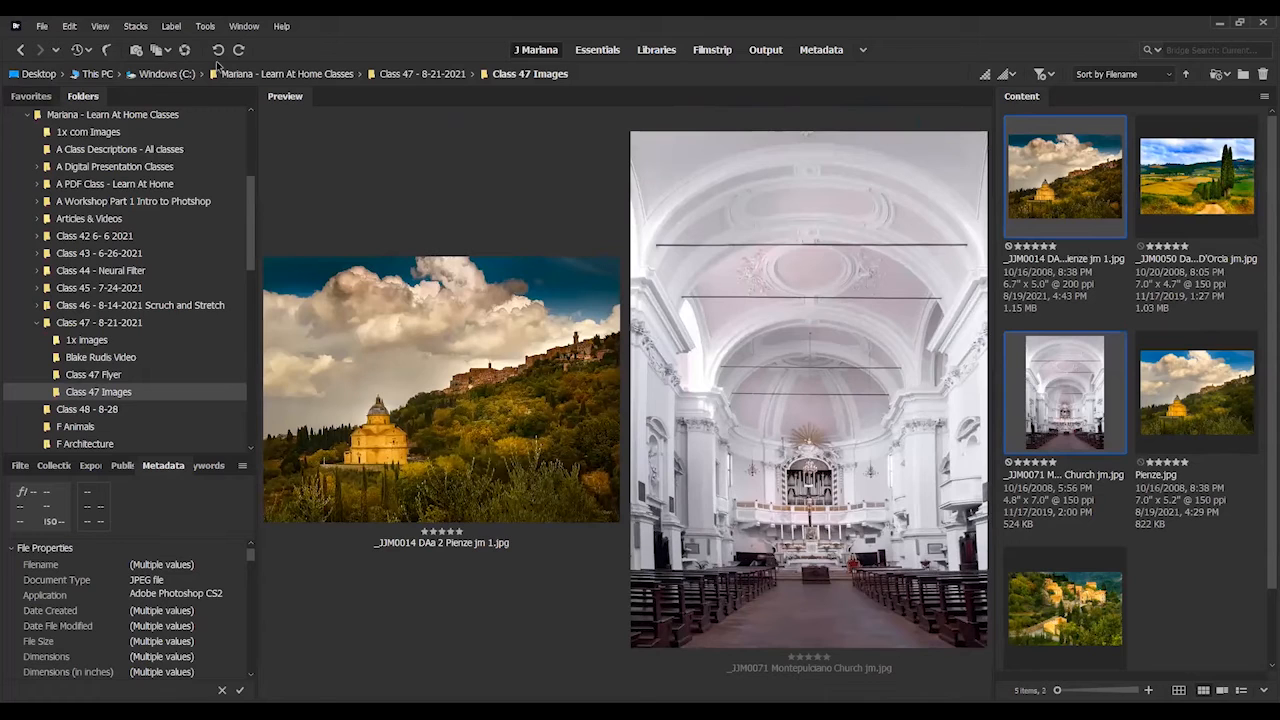
{"action": "left_click", "coordinate": [184, 50]}
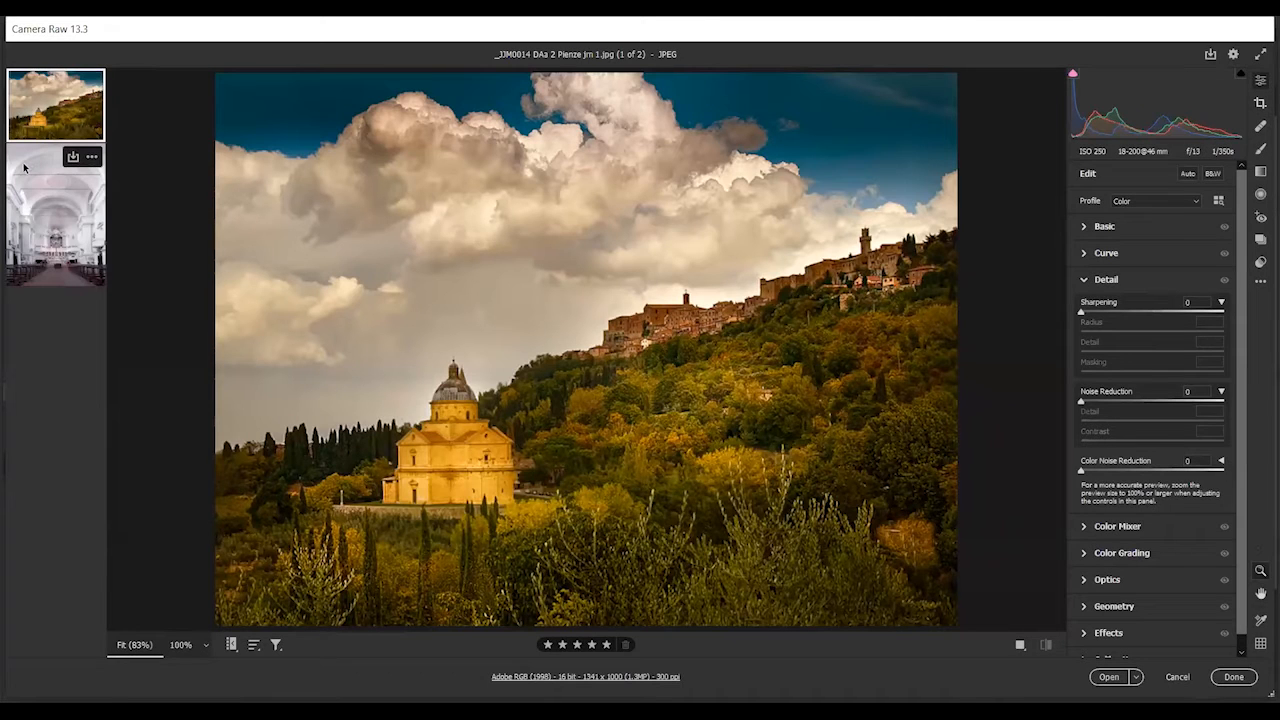
Switch the filmstrip orientation to horizontal and back to vertical, and close Camera Raw without applying edits
{"action": "right_click", "coordinate": [22, 167]}
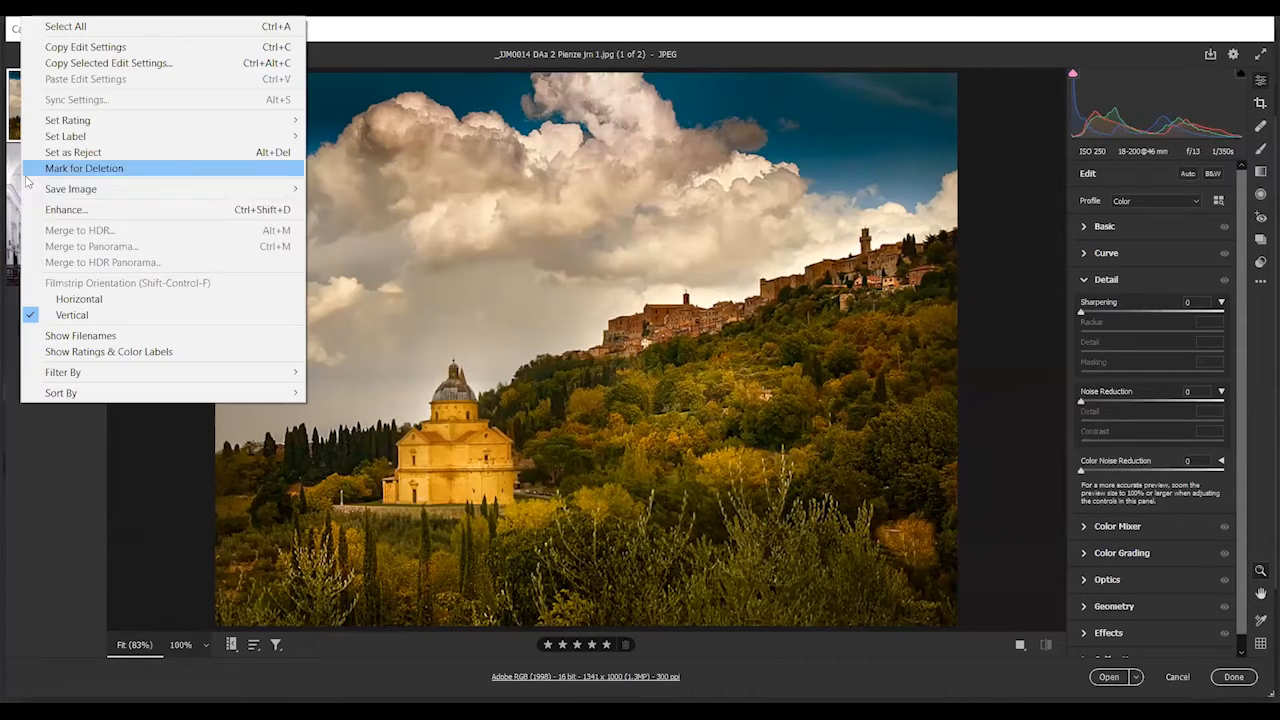
{"action": "left_click", "coordinate": [58, 300]}
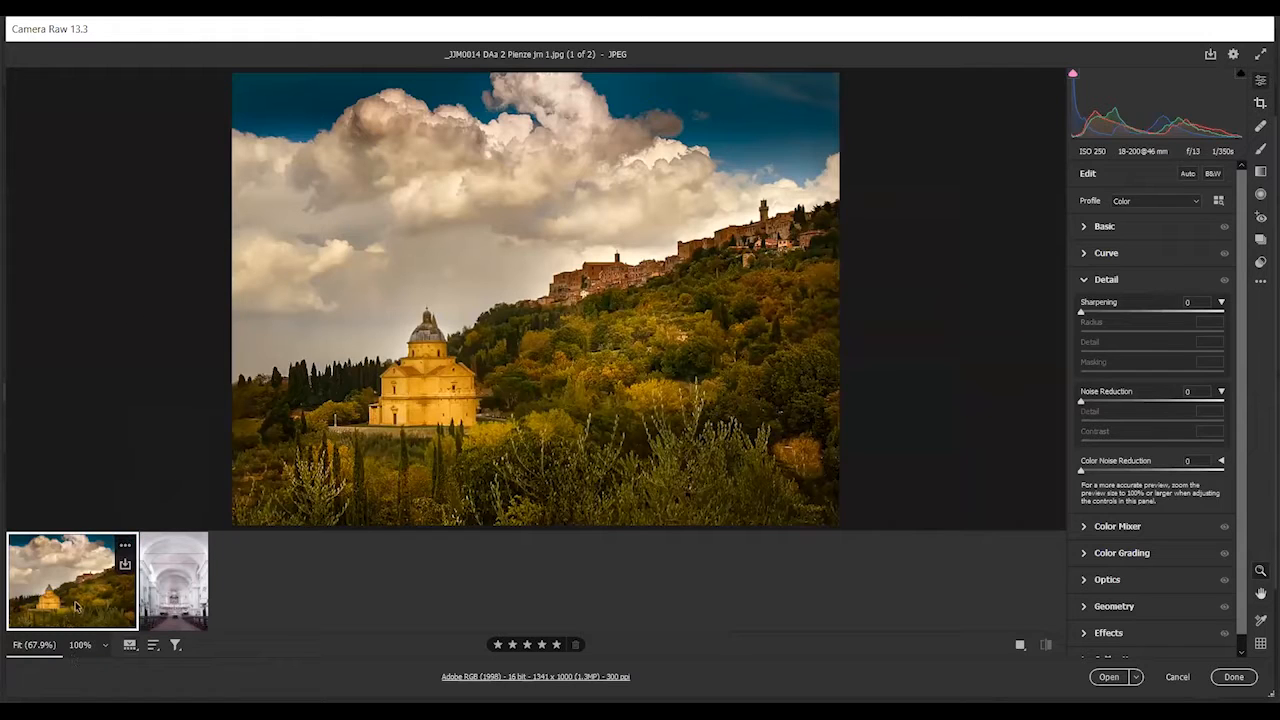
{"action": "mouse_move", "coordinate": [193, 565]}
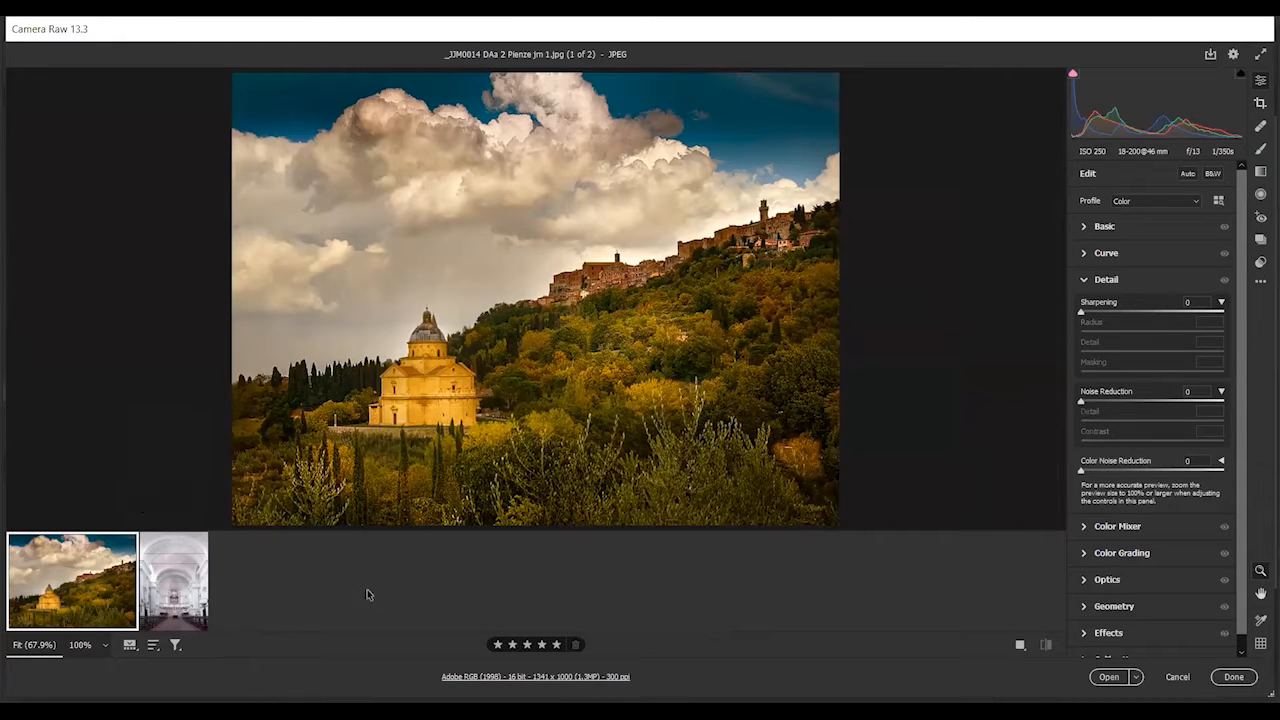
{"action": "right_click", "coordinate": [117, 604]}
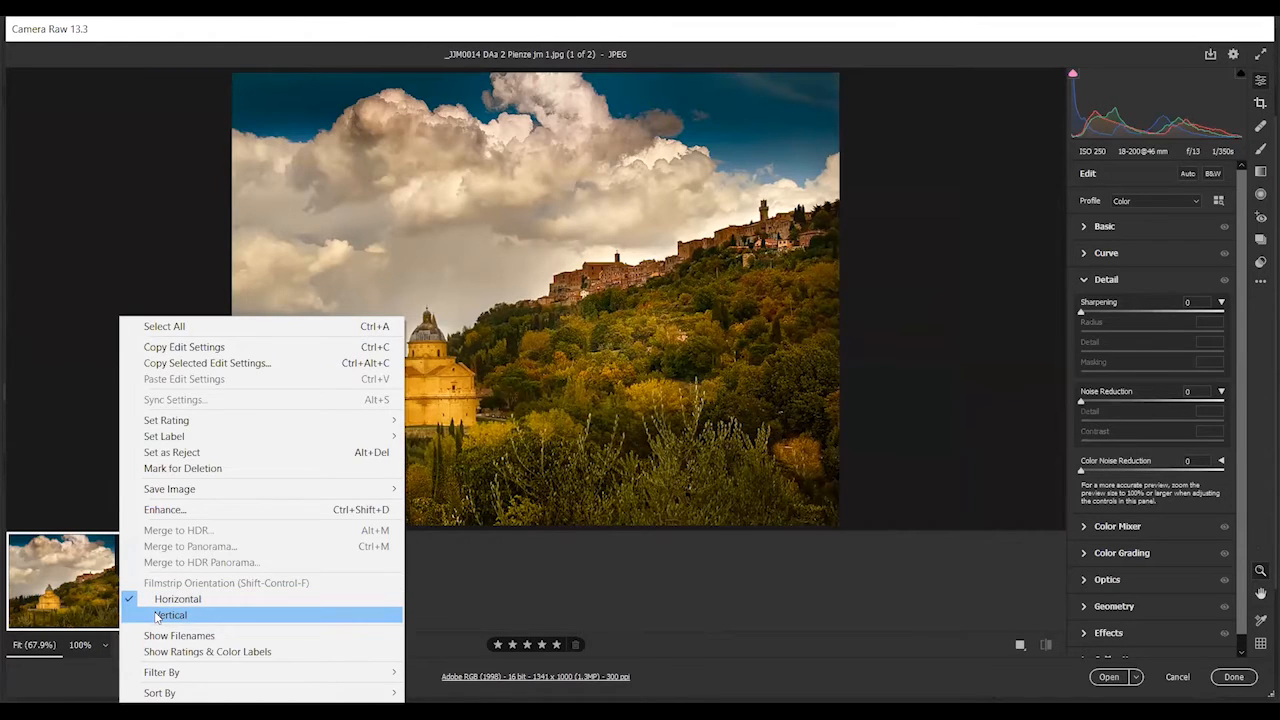
{"action": "left_click", "coordinate": [156, 615]}
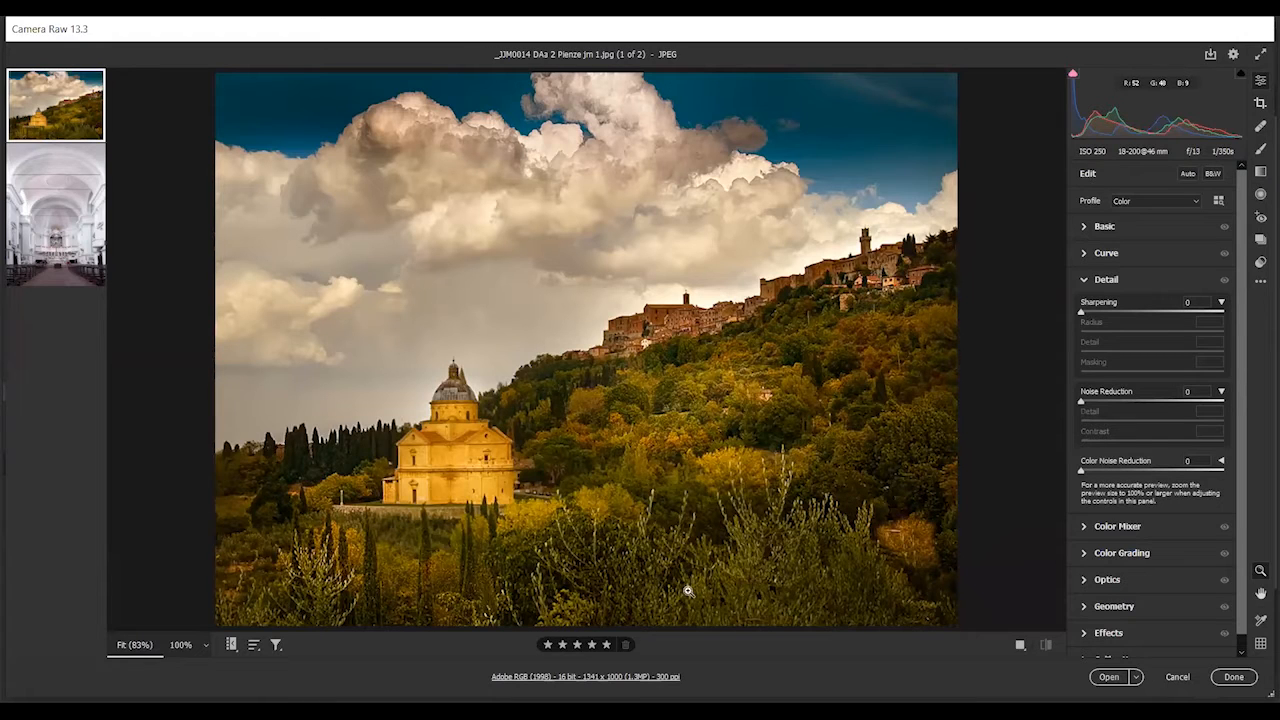
{"action": "left_click", "coordinate": [1177, 677]}
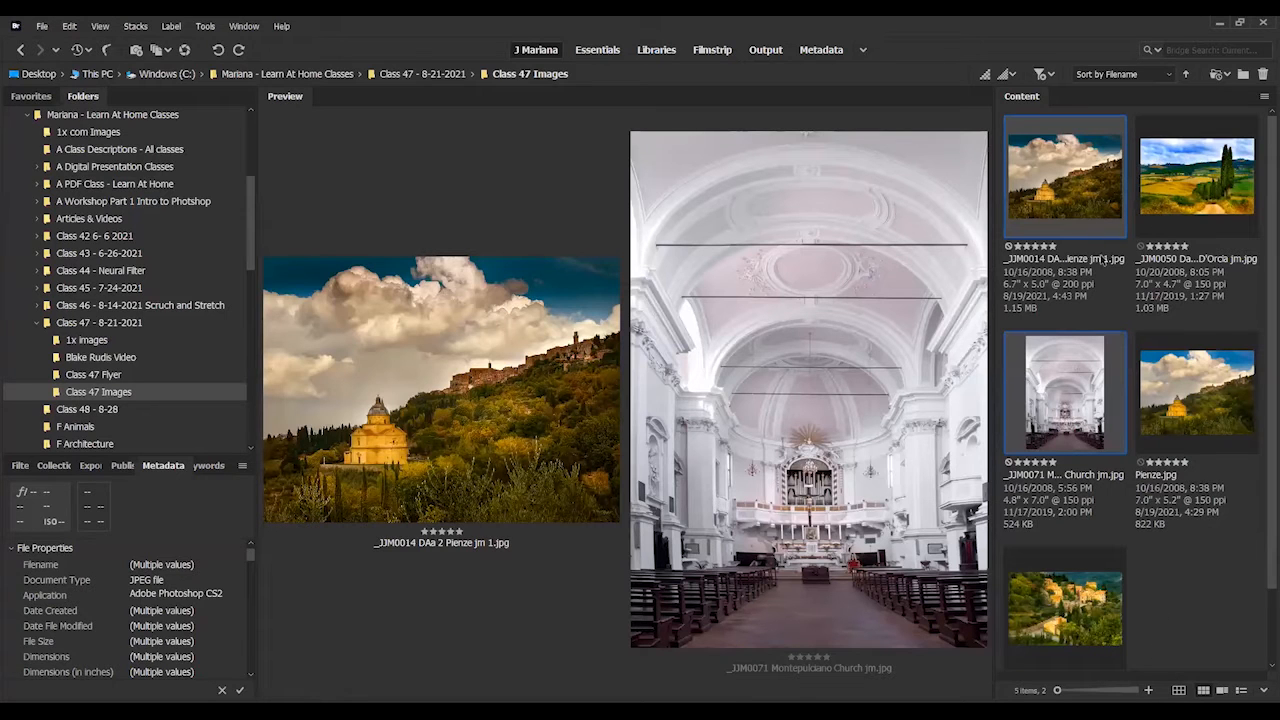
Open Pienze.jpg in Camera Raw and collapse the Detail section of the edit settings
{"action": "left_click", "coordinate": [1188, 386]}
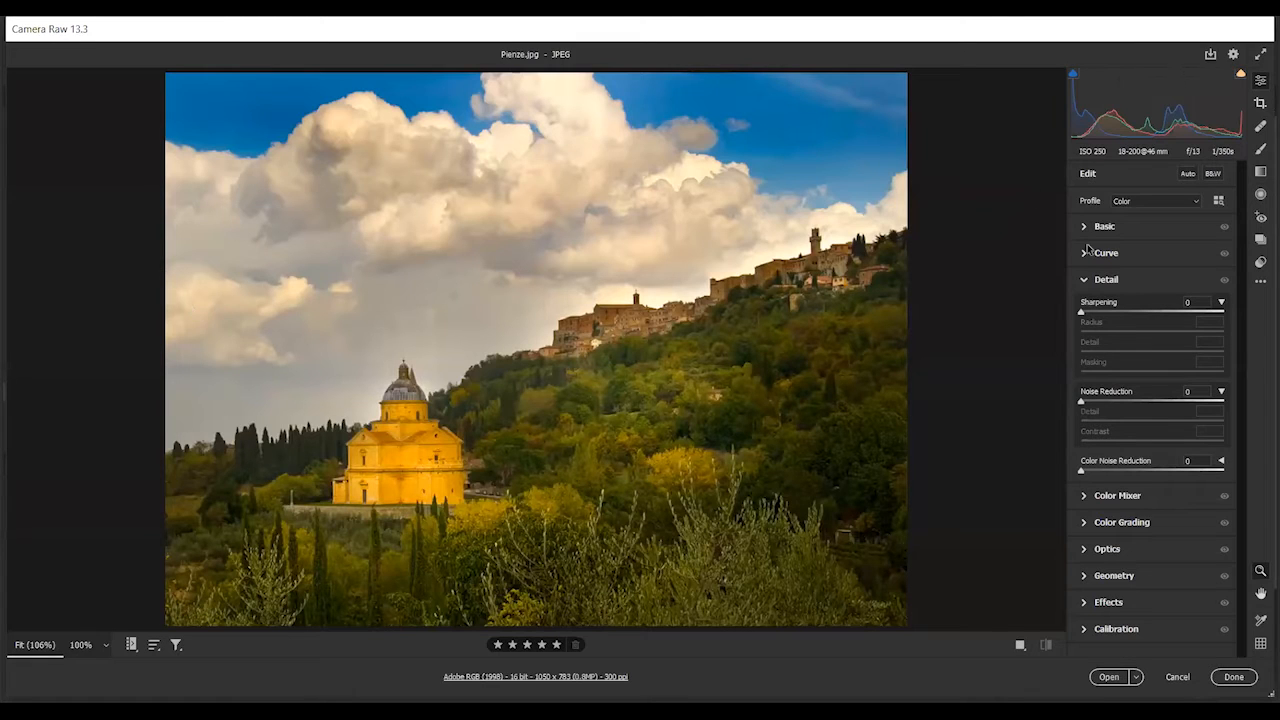
{"action": "left_click", "coordinate": [1086, 285]}
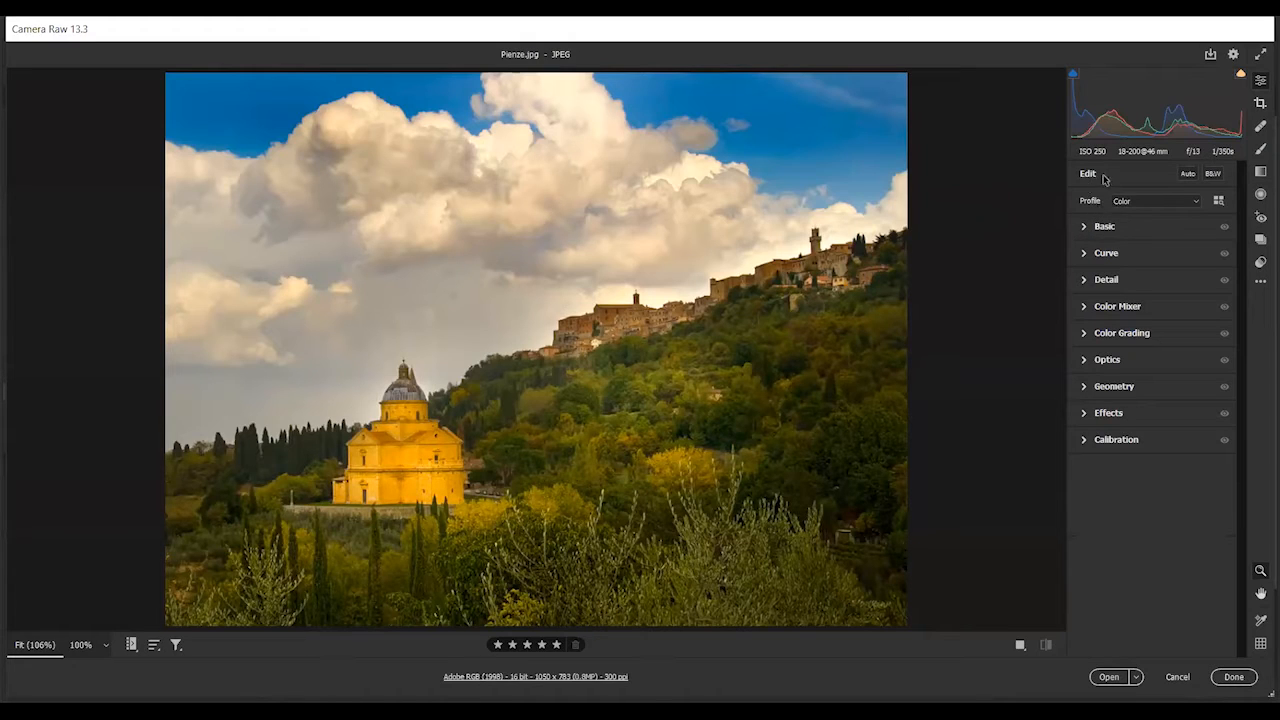
Compare the photo with automatic adjustments and with the black-and-white conversion, switching each off again
{"action": "left_click", "coordinate": [1188, 175]}
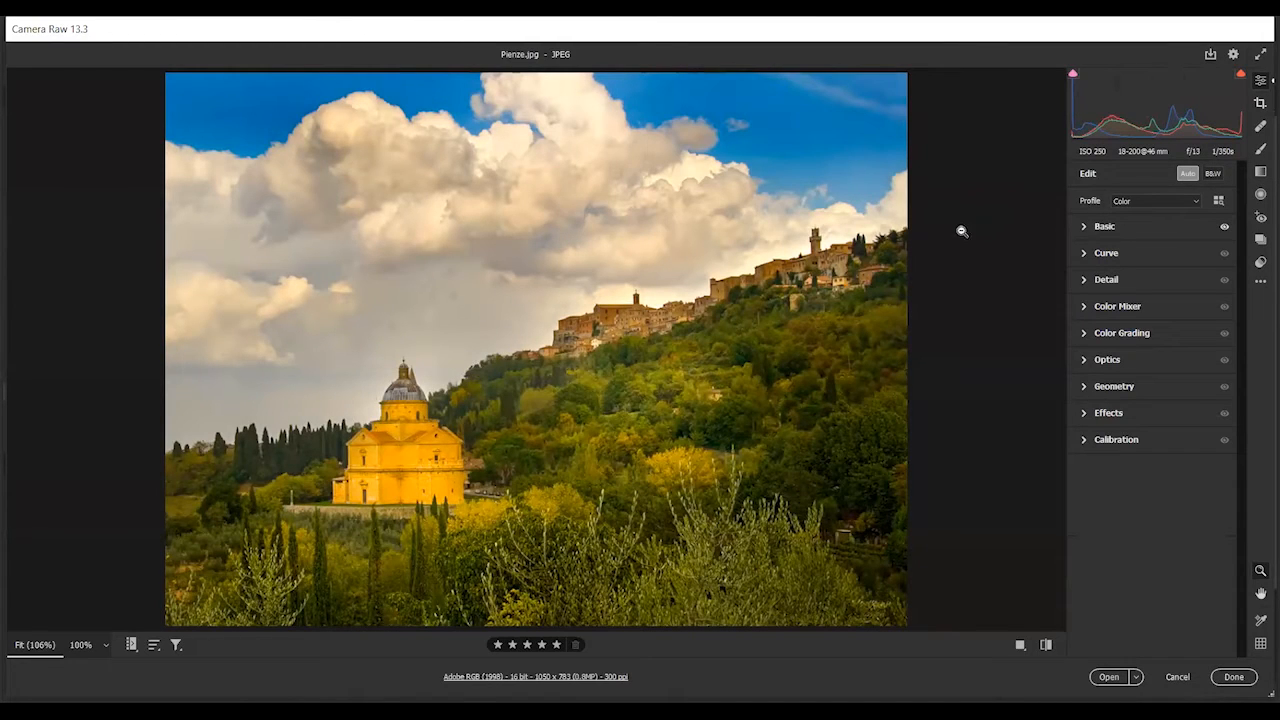
{"action": "left_click", "coordinate": [1184, 176]}
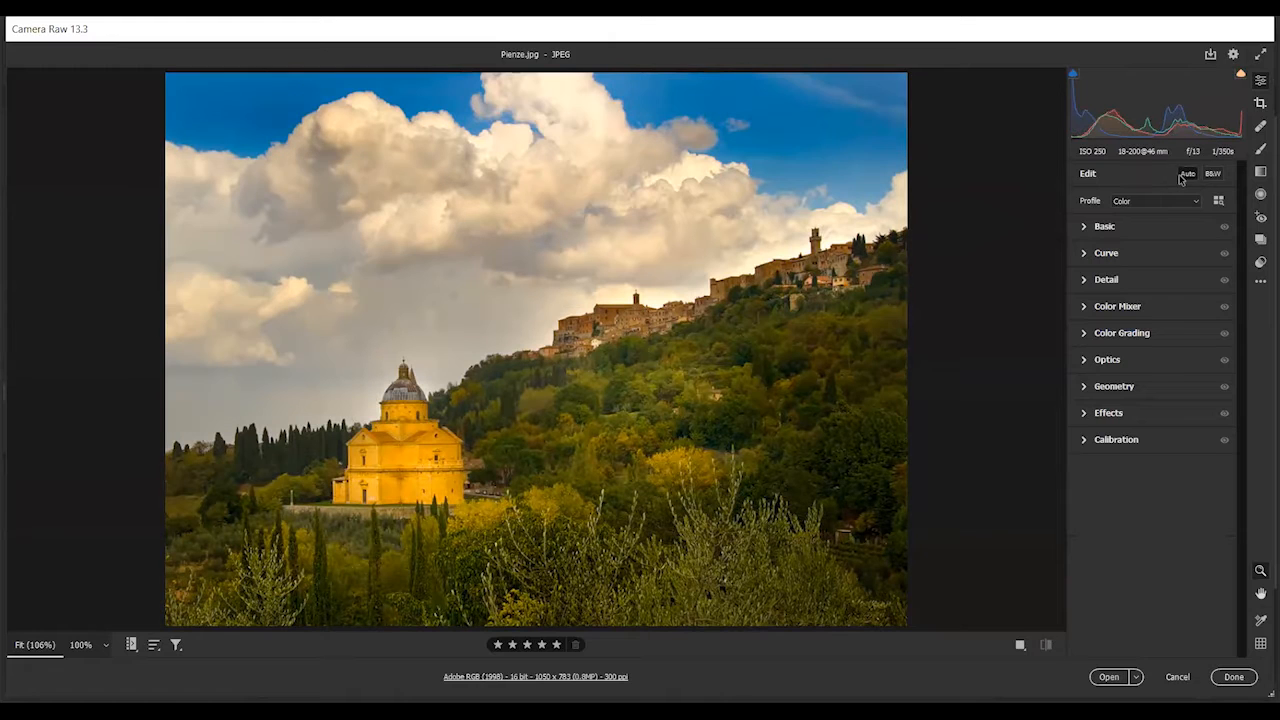
{"action": "left_click", "coordinate": [1186, 175]}
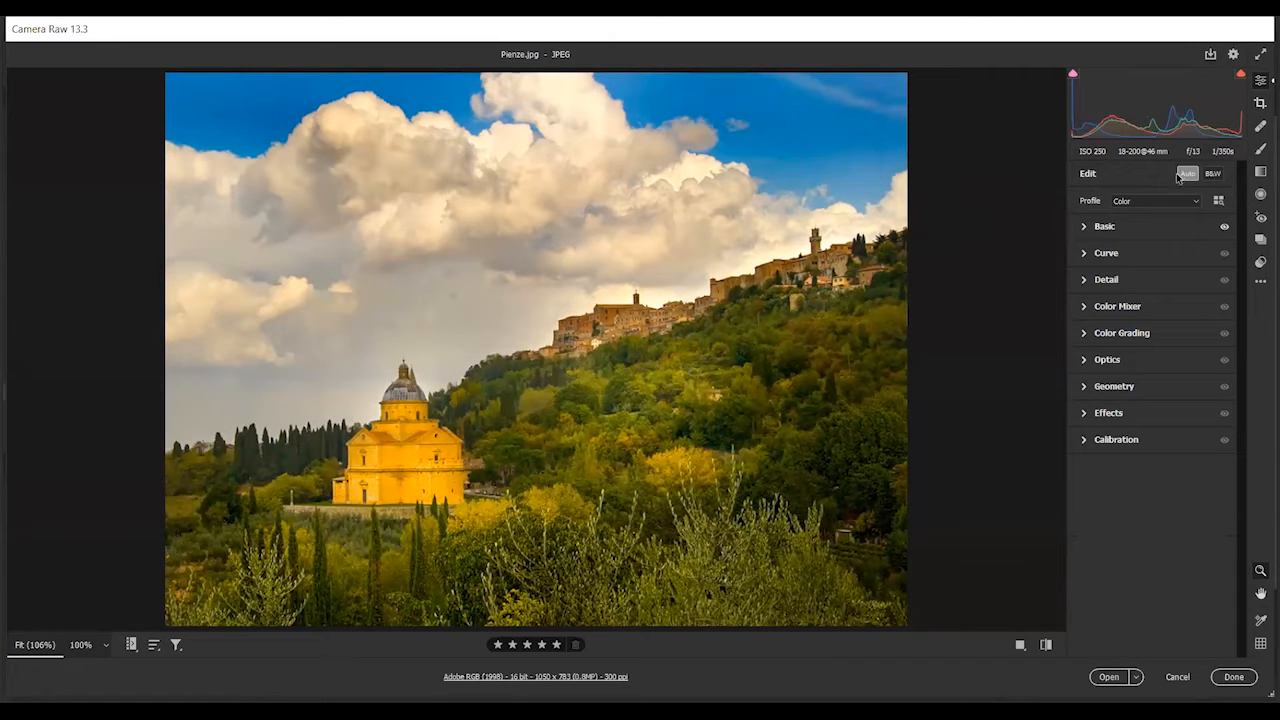
{"action": "left_click", "coordinate": [1192, 178]}
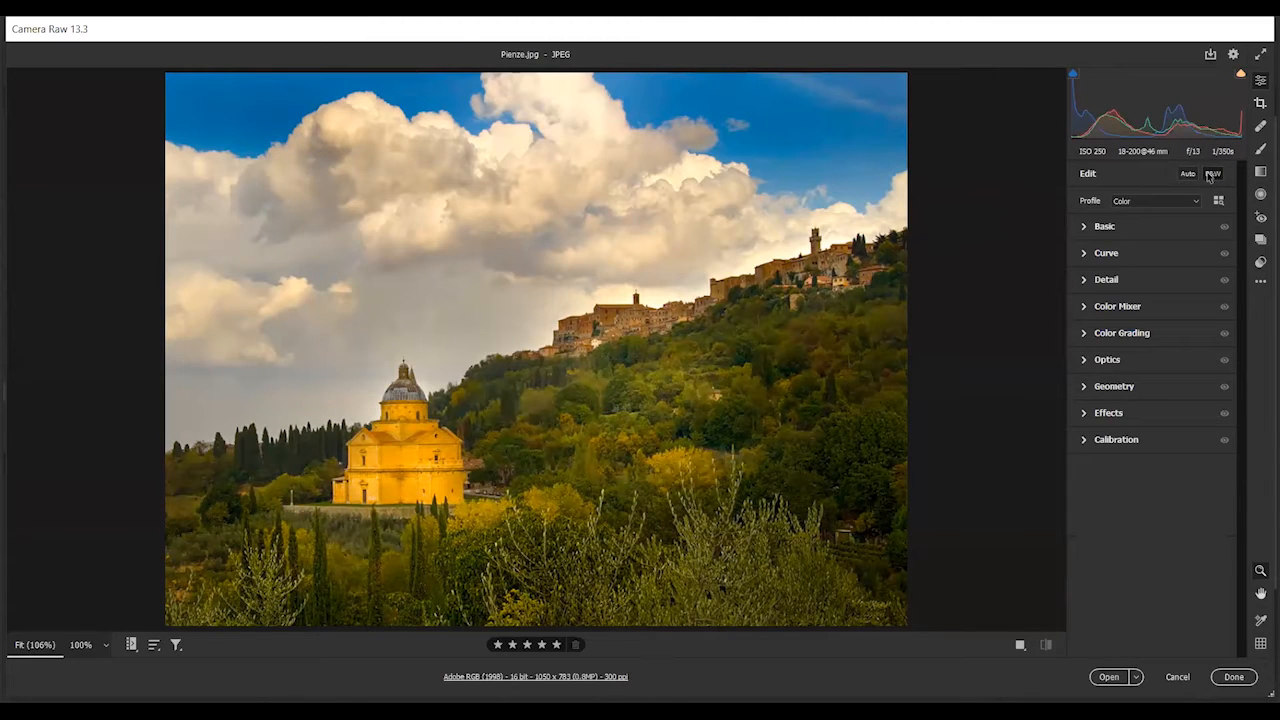
{"action": "left_click", "coordinate": [1210, 175]}
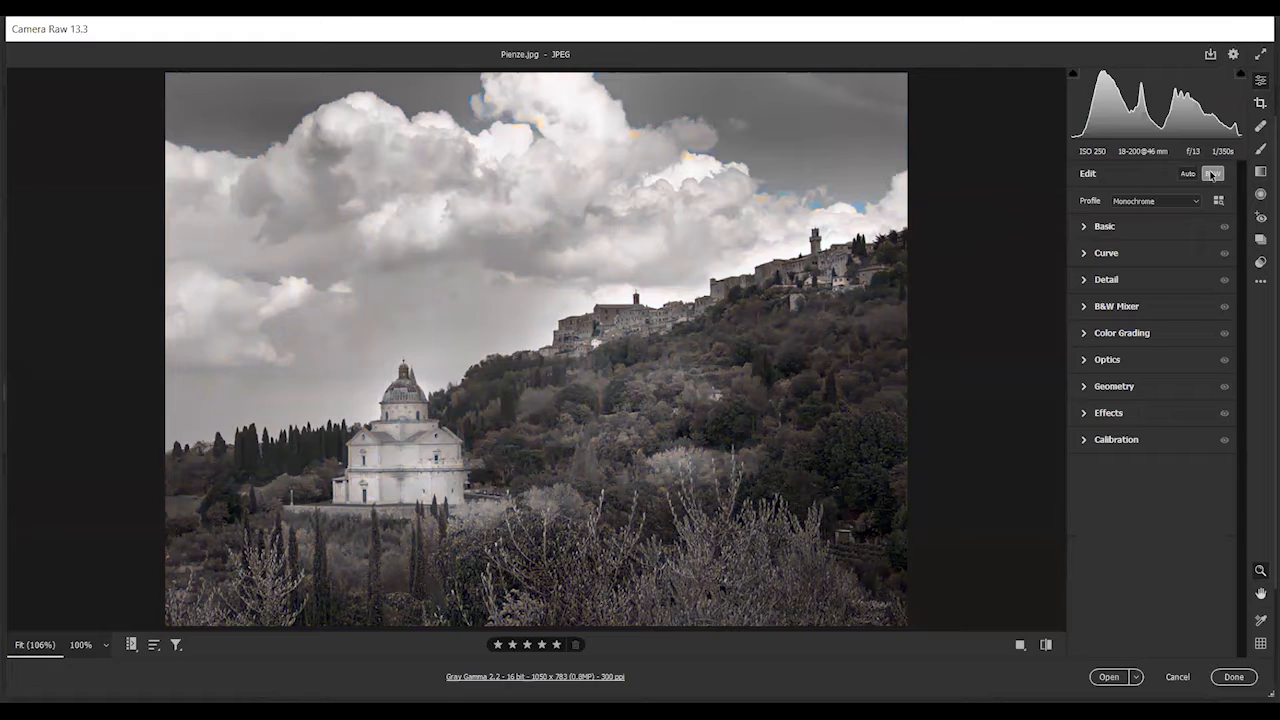
{"action": "left_click", "coordinate": [1210, 175]}
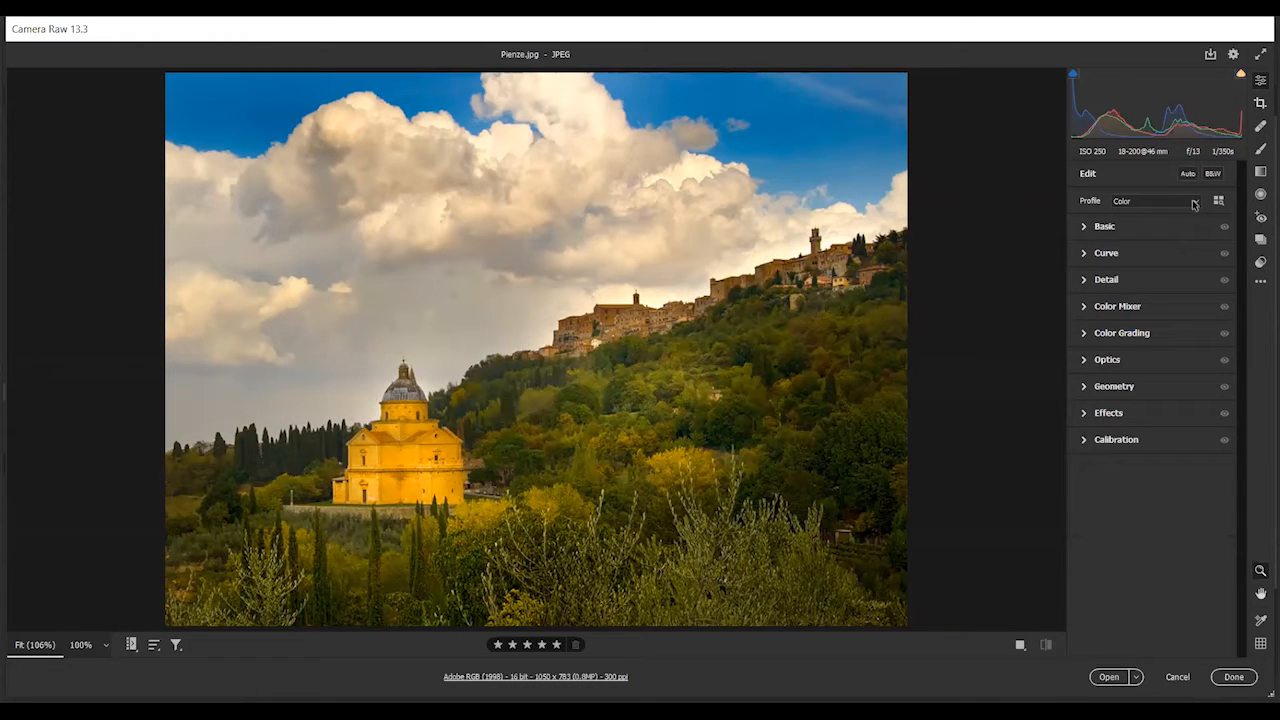
Browse the available Camera Raw profiles and view the Basic group, leaving it collapsed
{"action": "left_click", "coordinate": [1194, 204]}
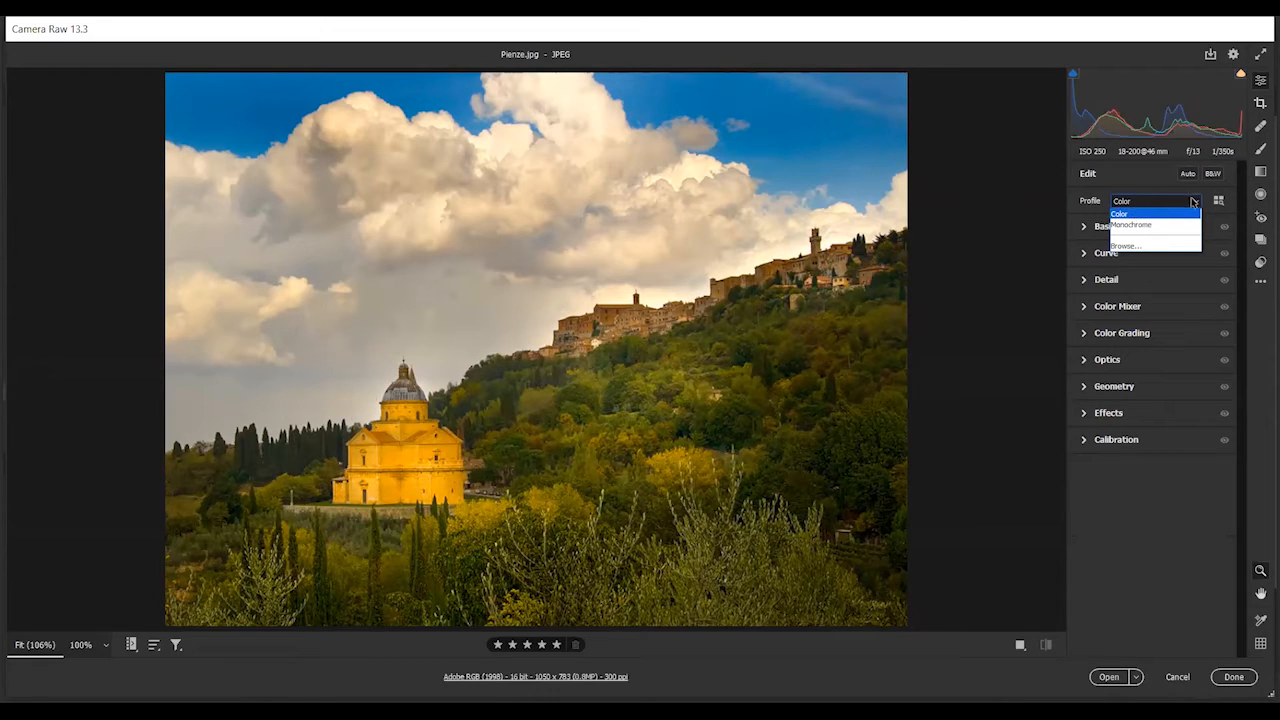
{"action": "left_click", "coordinate": [1149, 246]}
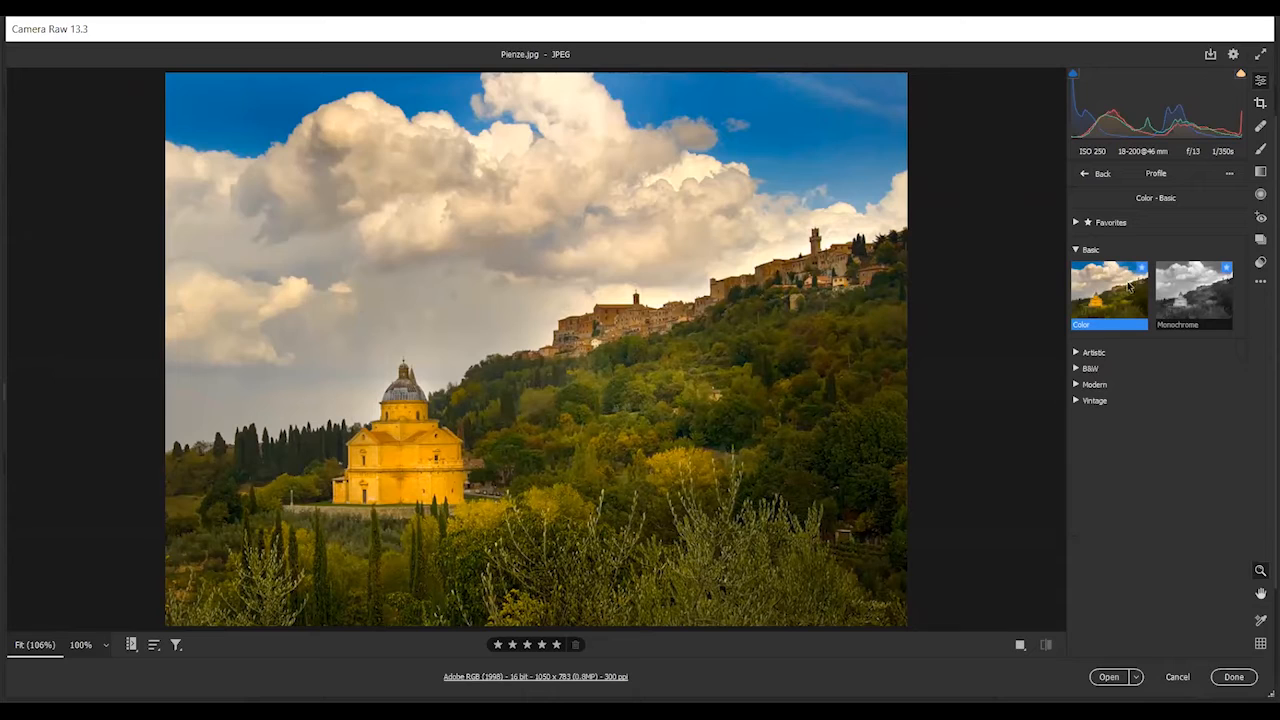
{"action": "left_click", "coordinate": [1076, 250]}
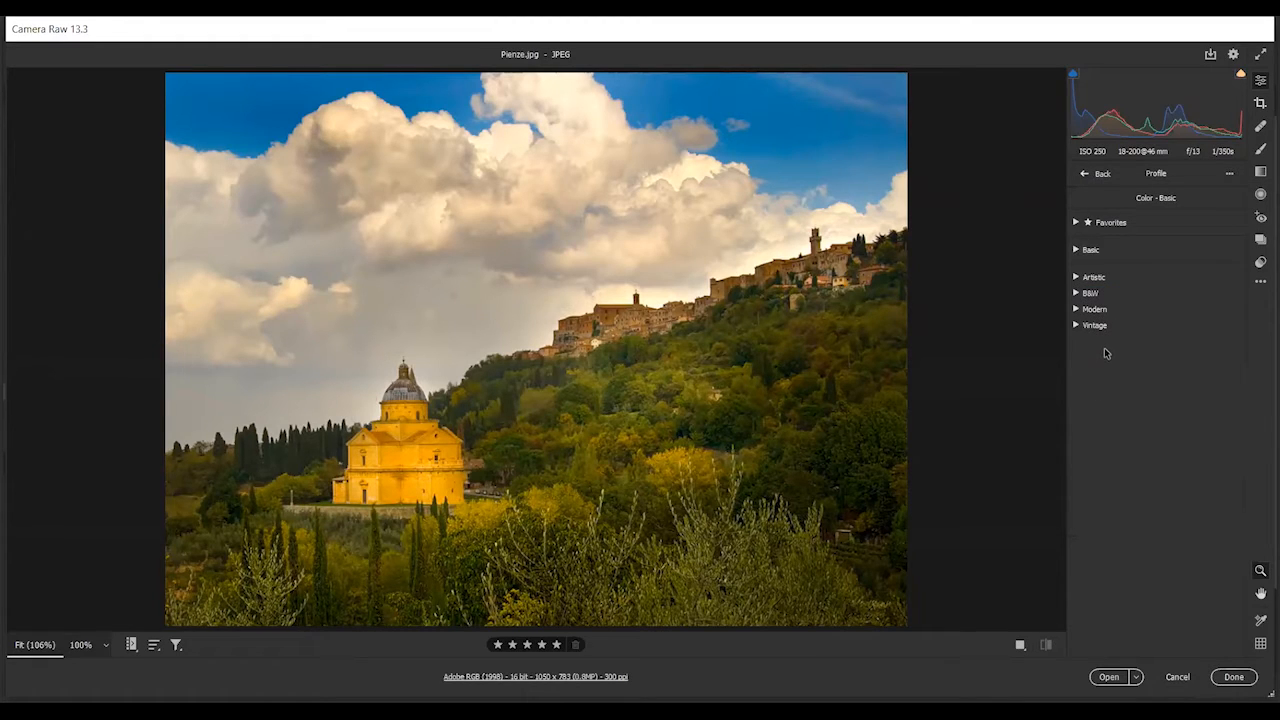
{"action": "left_click", "coordinate": [1076, 250]}
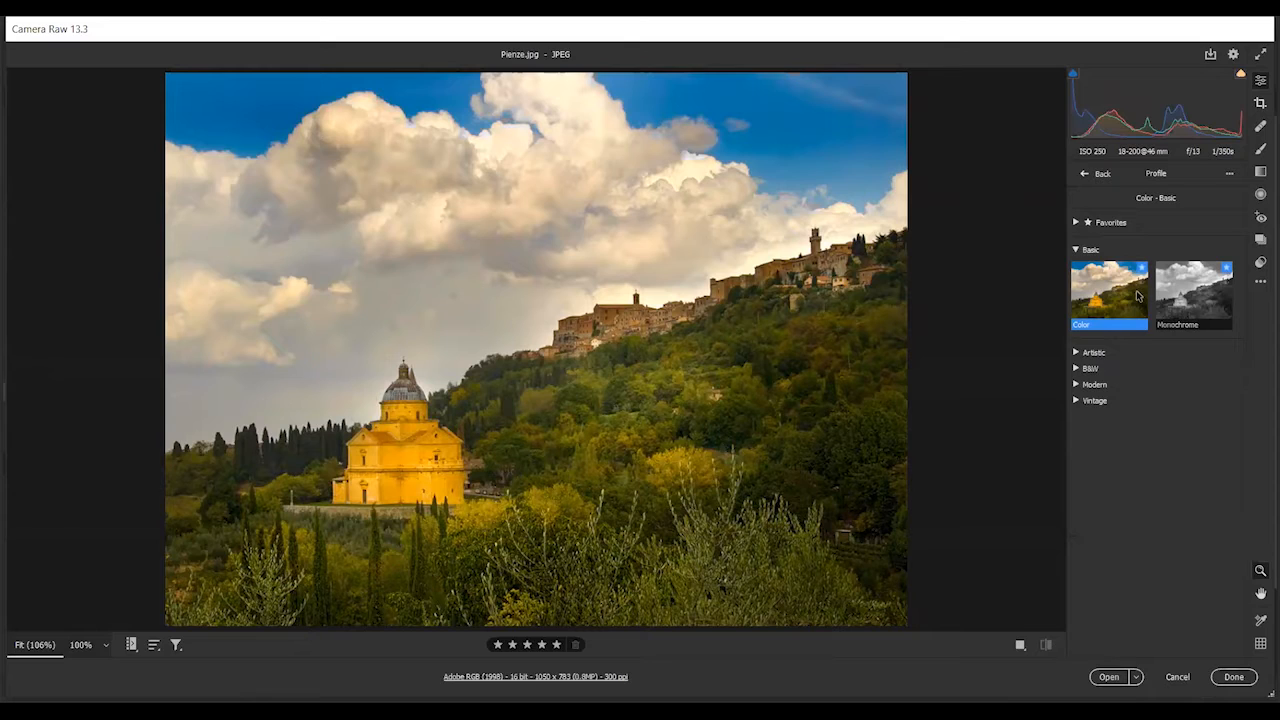
{"action": "left_click", "coordinate": [1077, 251]}
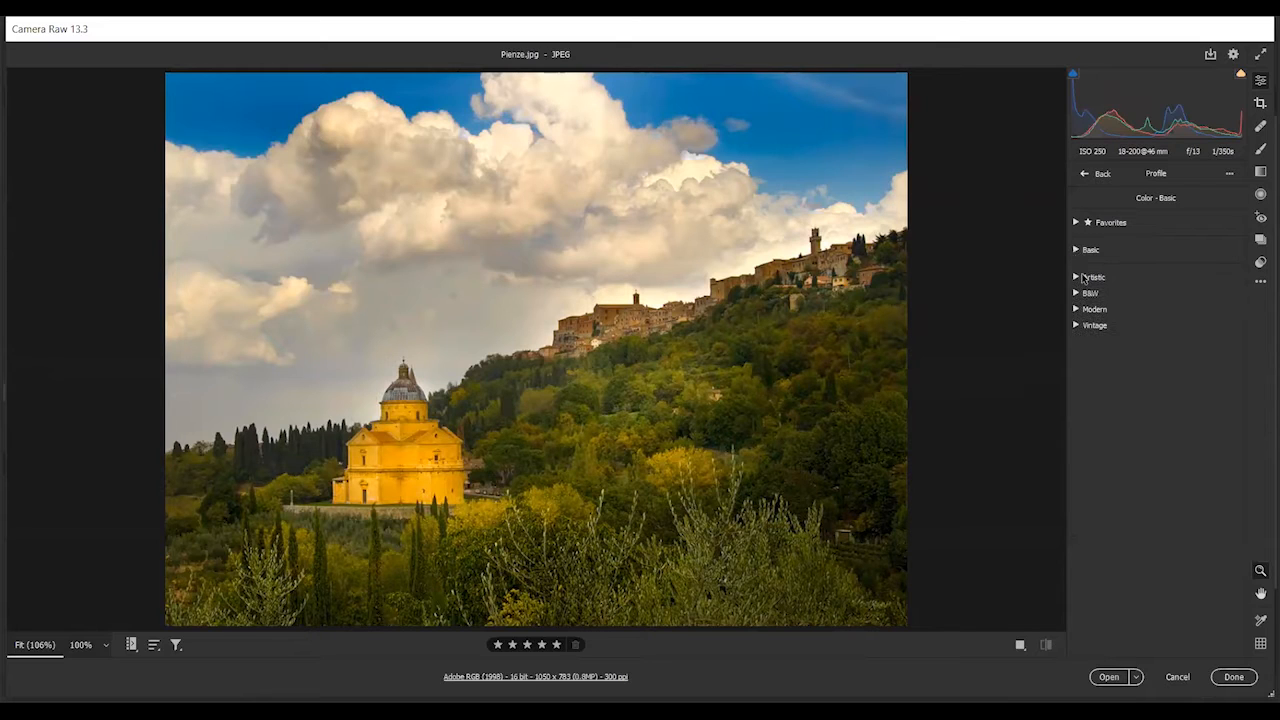
Look through the Artistic, B&W and Modern profile groups and preview their effects on the photo
{"action": "left_click", "coordinate": [1075, 278]}
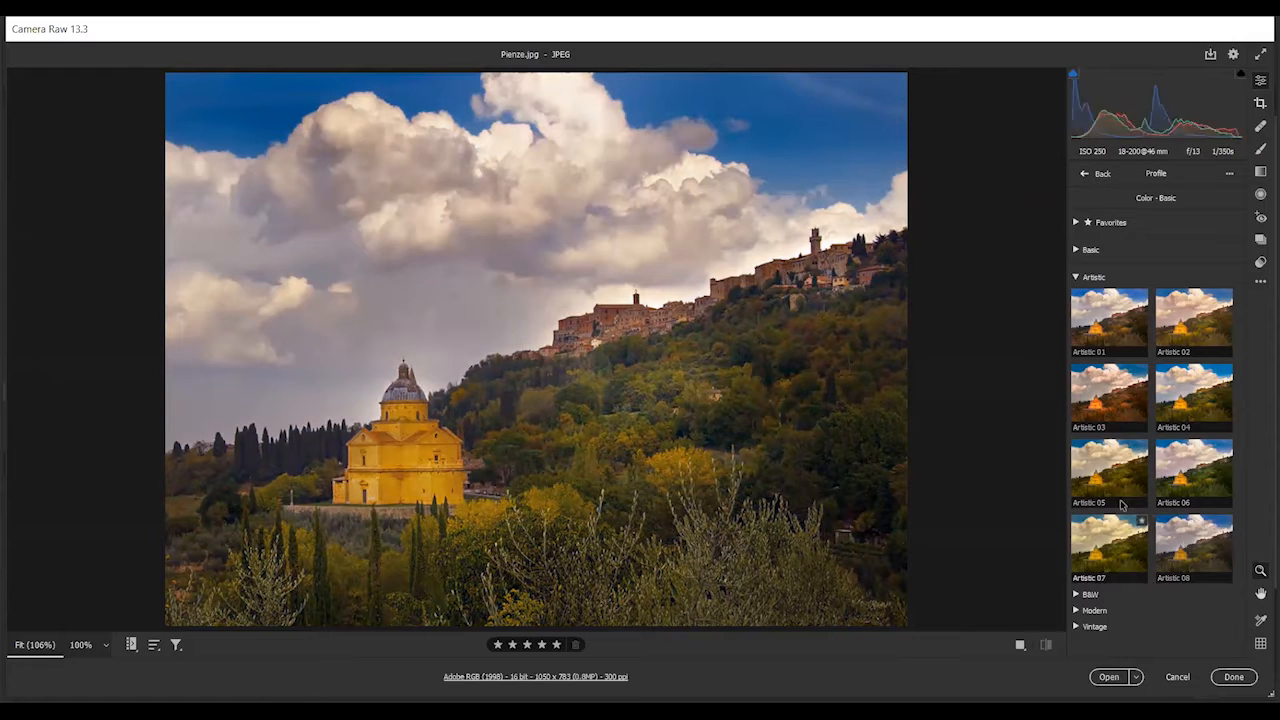
{"action": "left_click", "coordinate": [1075, 279]}
{"action": "left_click", "coordinate": [1075, 293]}
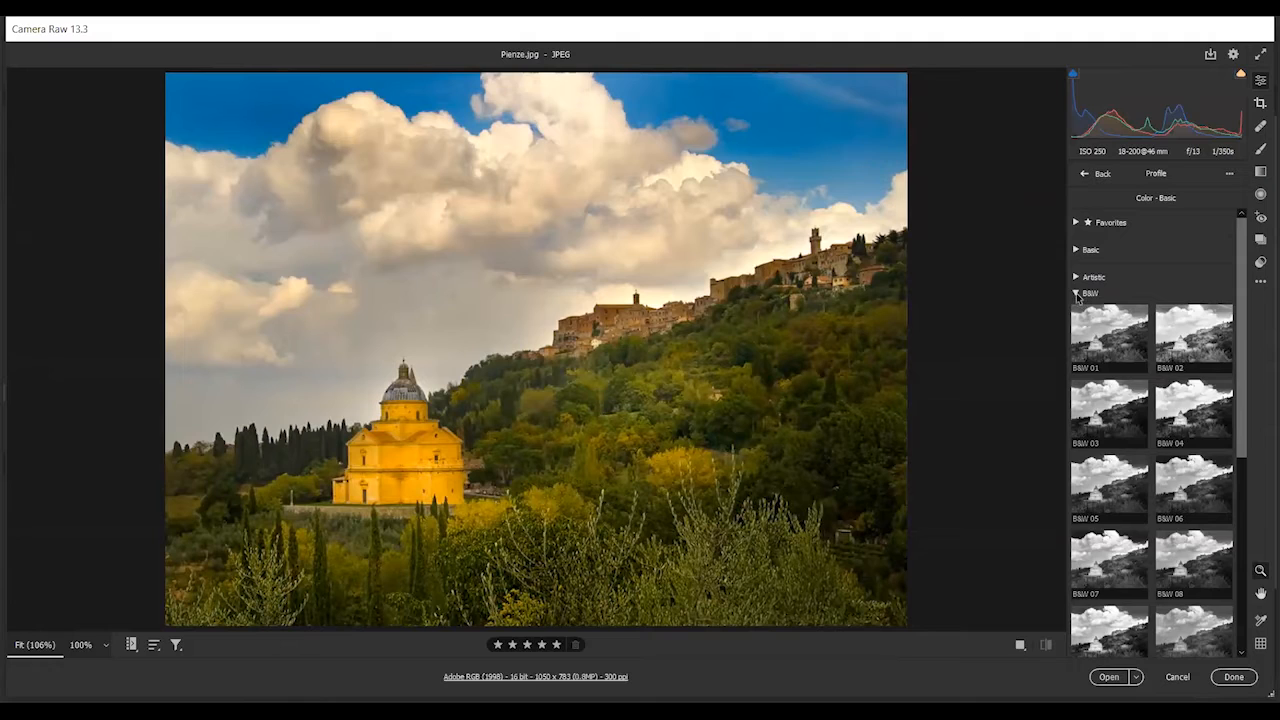
{"action": "left_click", "coordinate": [1077, 294]}
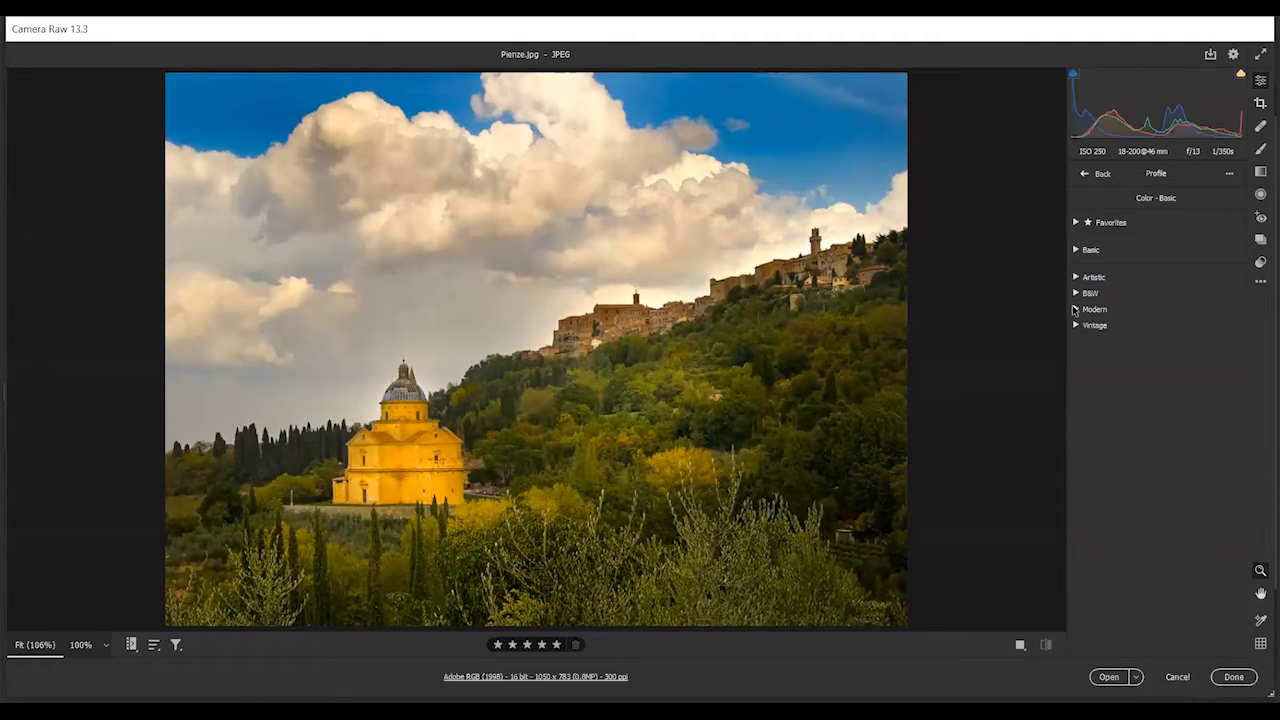
{"action": "left_click", "coordinate": [1075, 309]}
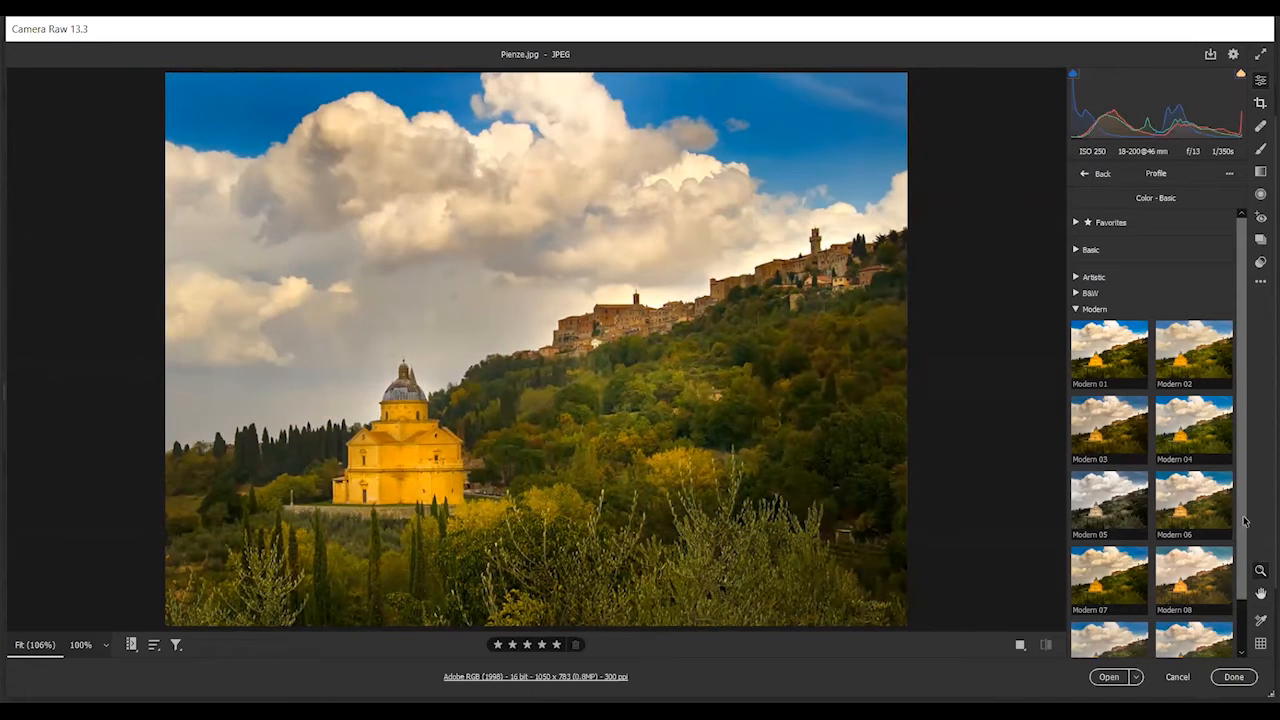
{"action": "left_click_drag", "start_coordinate": [1240, 520], "coordinate": [1239, 570]}
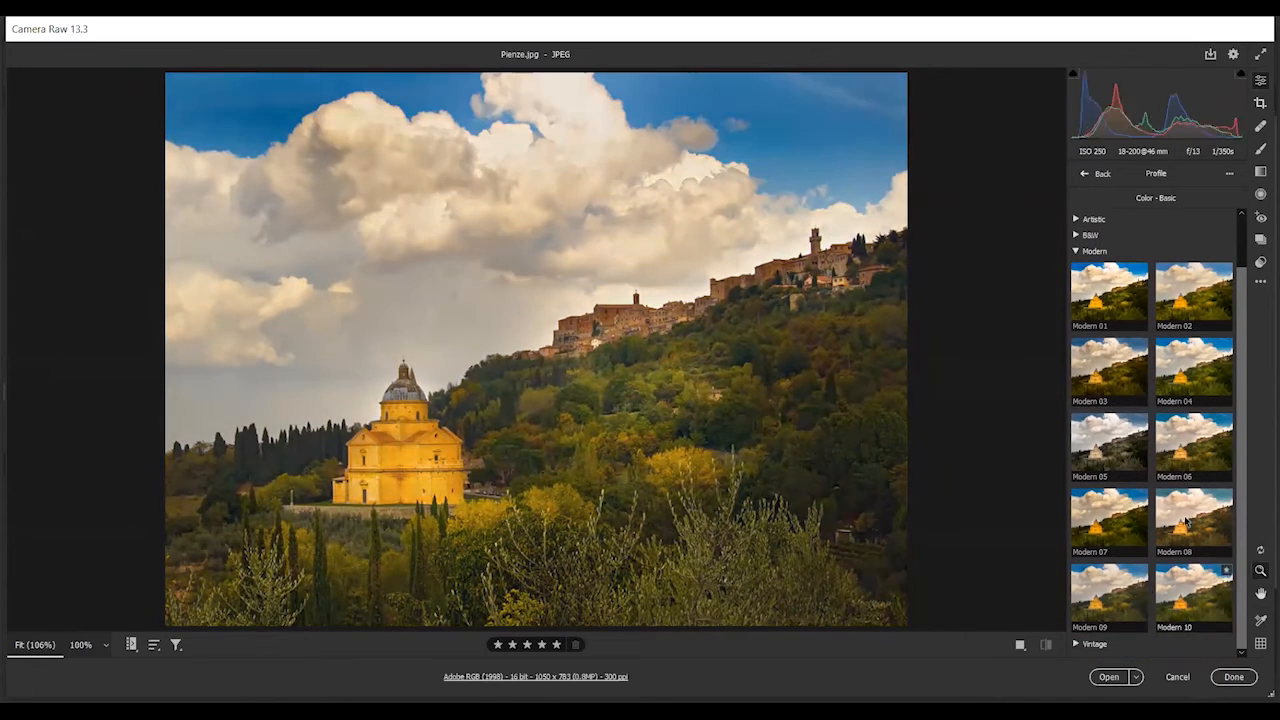
Apply the Vintage 08 profile from the Vintage group to the photo and return to the edit settings
{"action": "left_click", "coordinate": [1076, 251]}
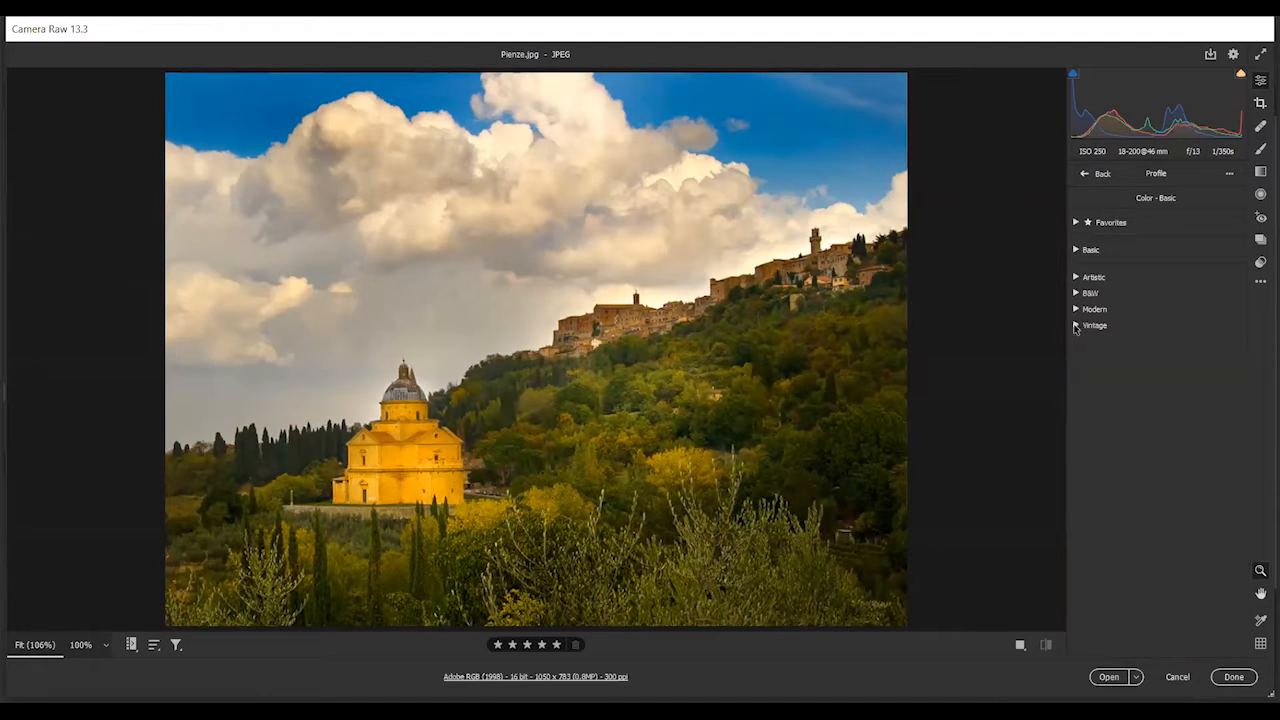
{"action": "left_click", "coordinate": [1075, 326]}
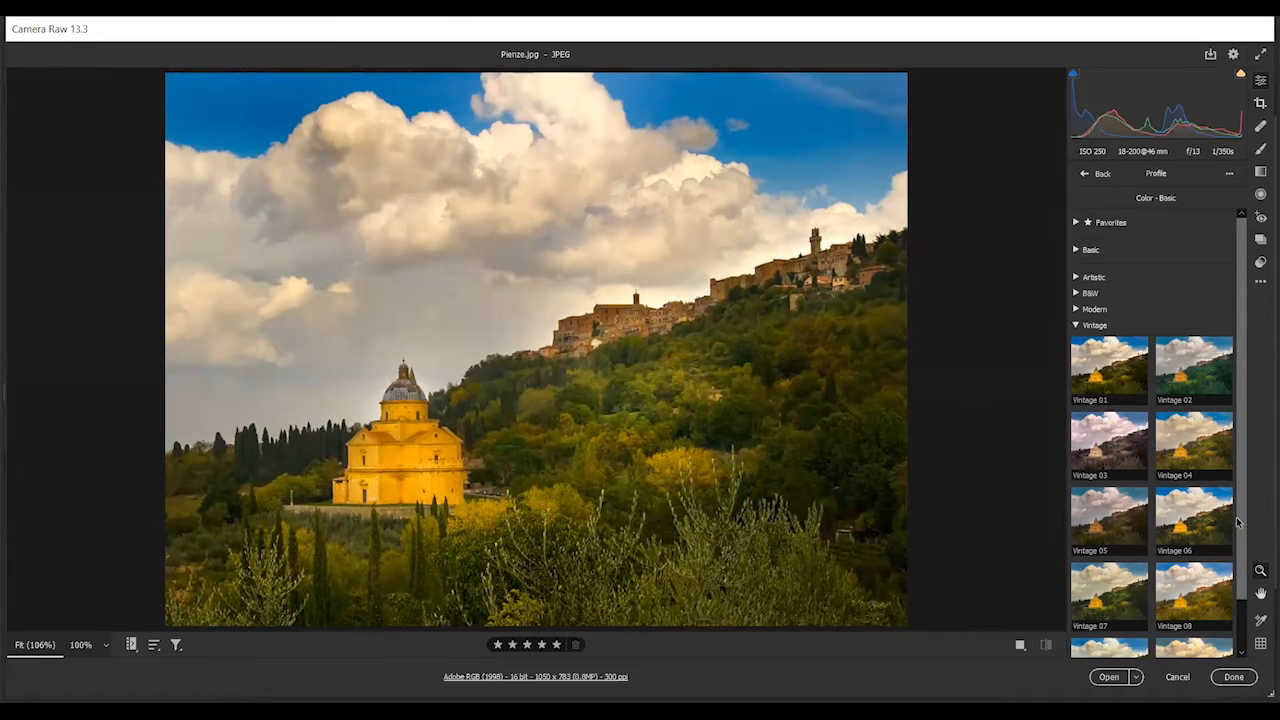
{"action": "scroll", "coordinate": [1240, 522], "scroll_direction": "down", "scroll_amount": 2}
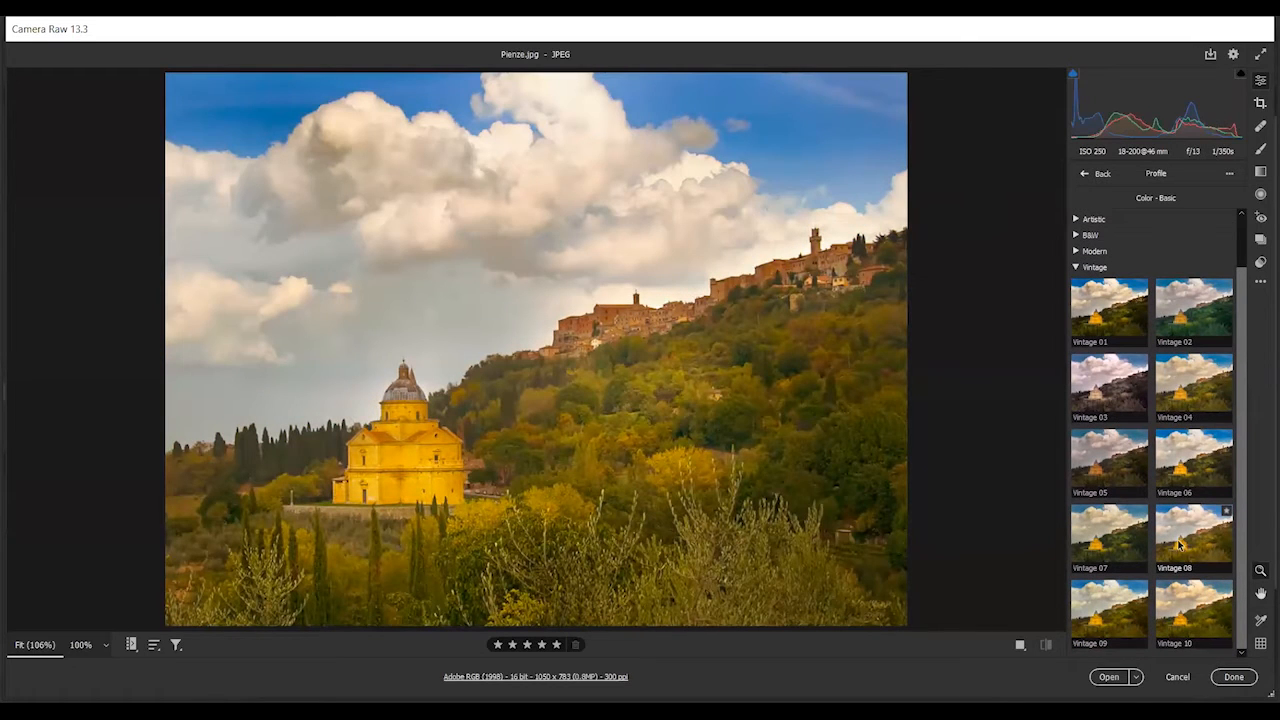
{"action": "left_click", "coordinate": [1180, 543]}
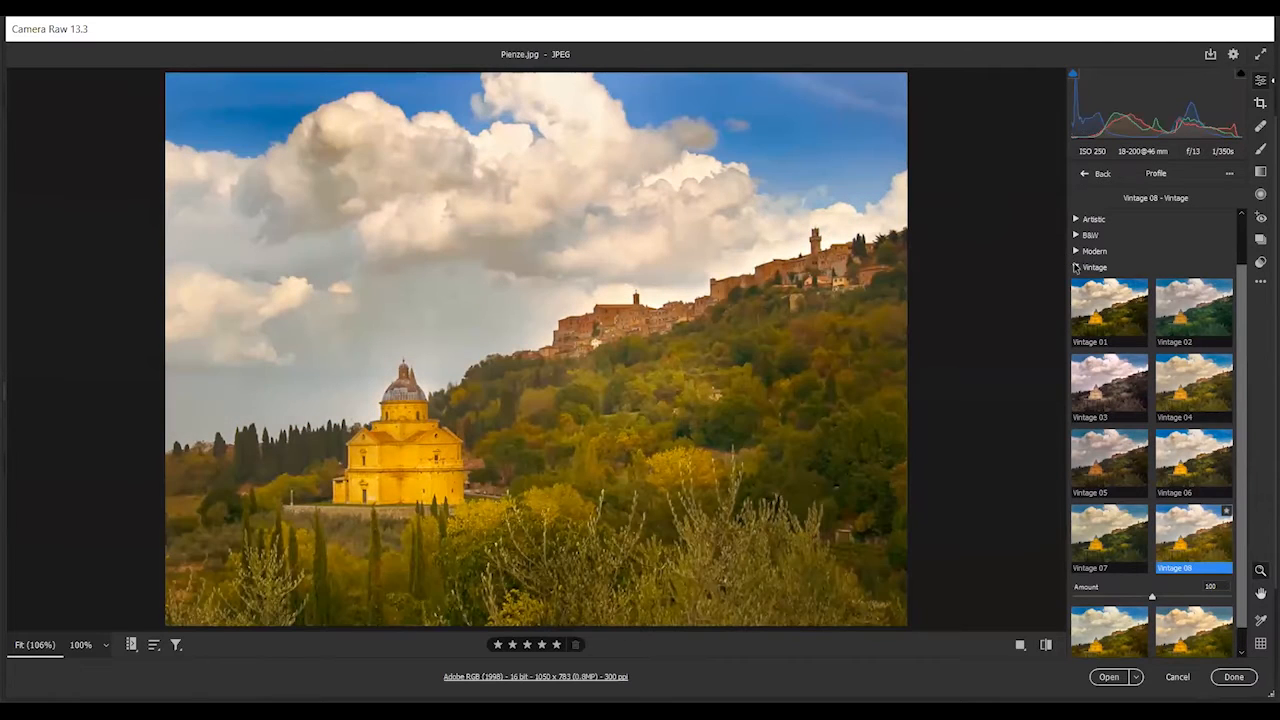
{"action": "left_click", "coordinate": [1076, 267]}
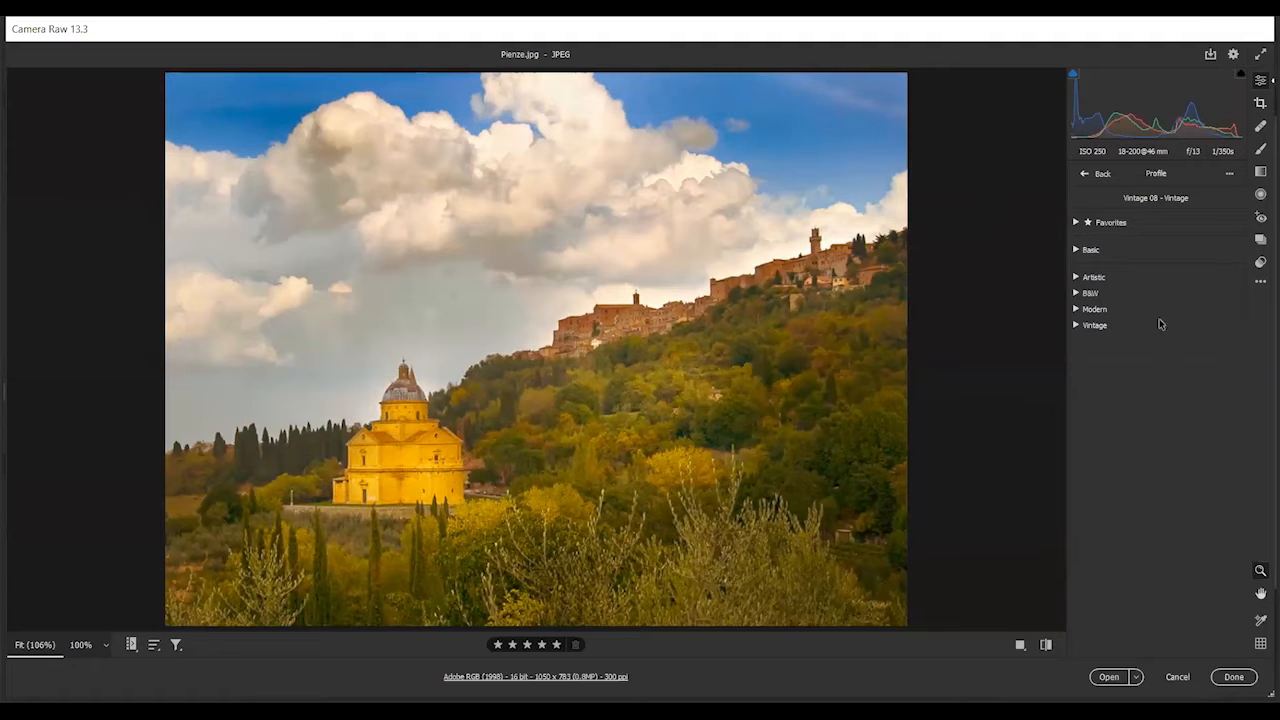
{"action": "left_click", "coordinate": [1101, 174]}
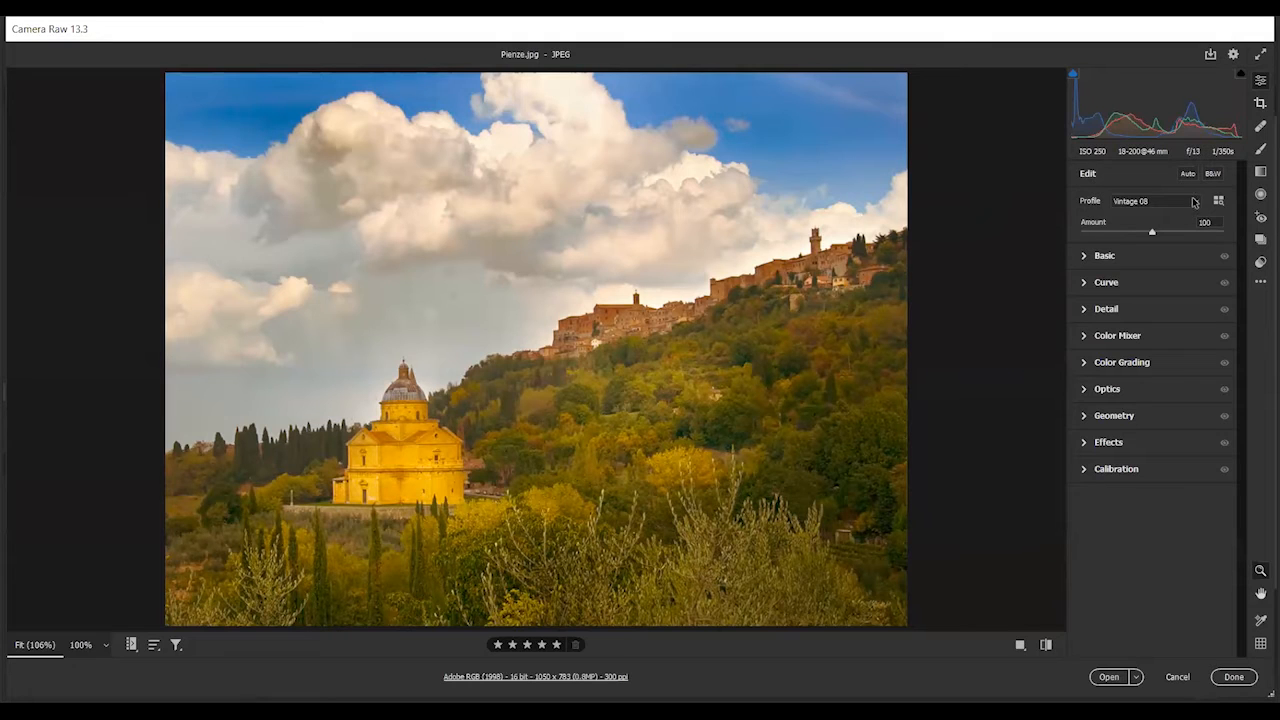
Browse the profiles again, apply Vintage 10 to the photo and return to the edit settings
{"action": "left_click", "coordinate": [1196, 204]}
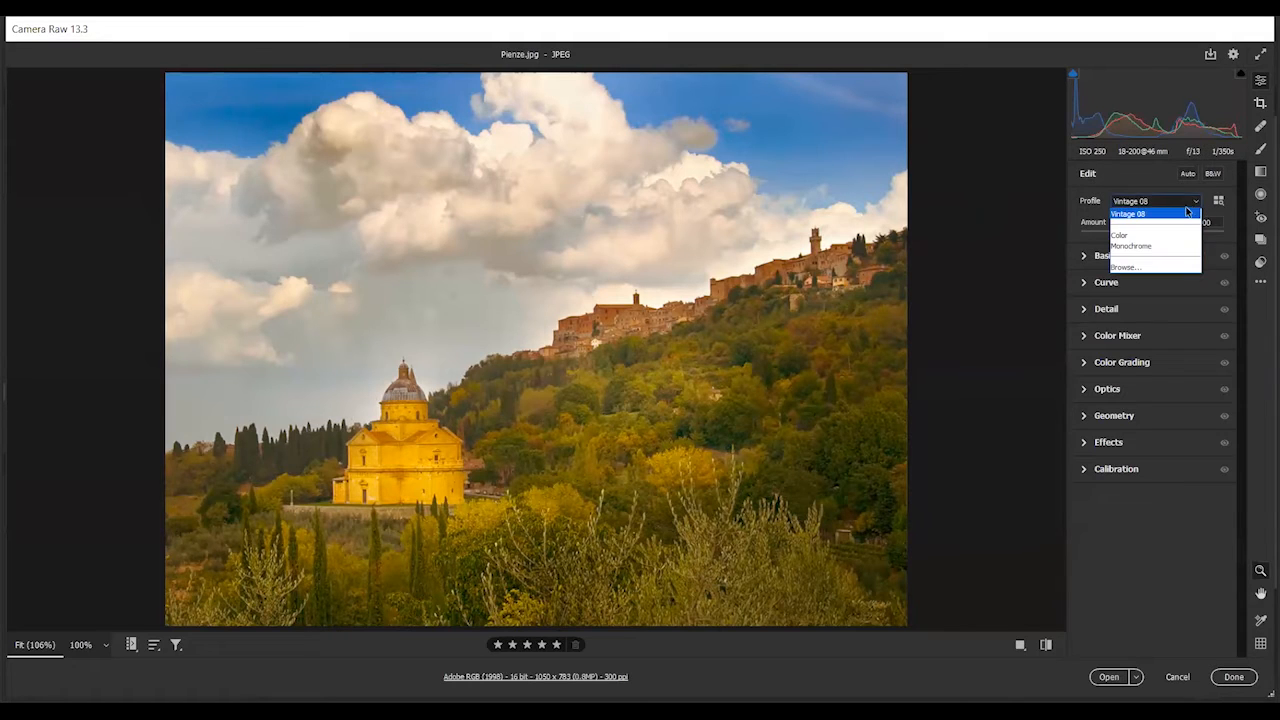
{"action": "left_click", "coordinate": [1143, 268]}
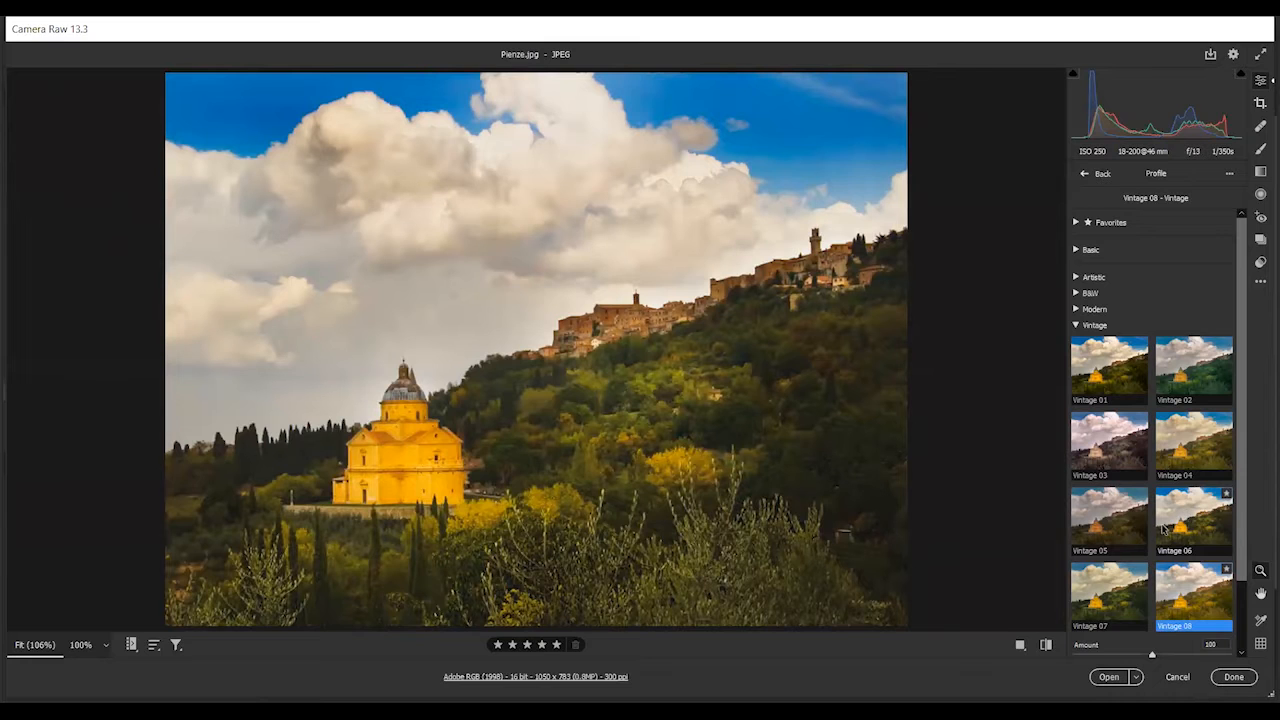
{"action": "scroll", "coordinate": [1160, 530], "scroll_direction": "down", "scroll_amount": 2}
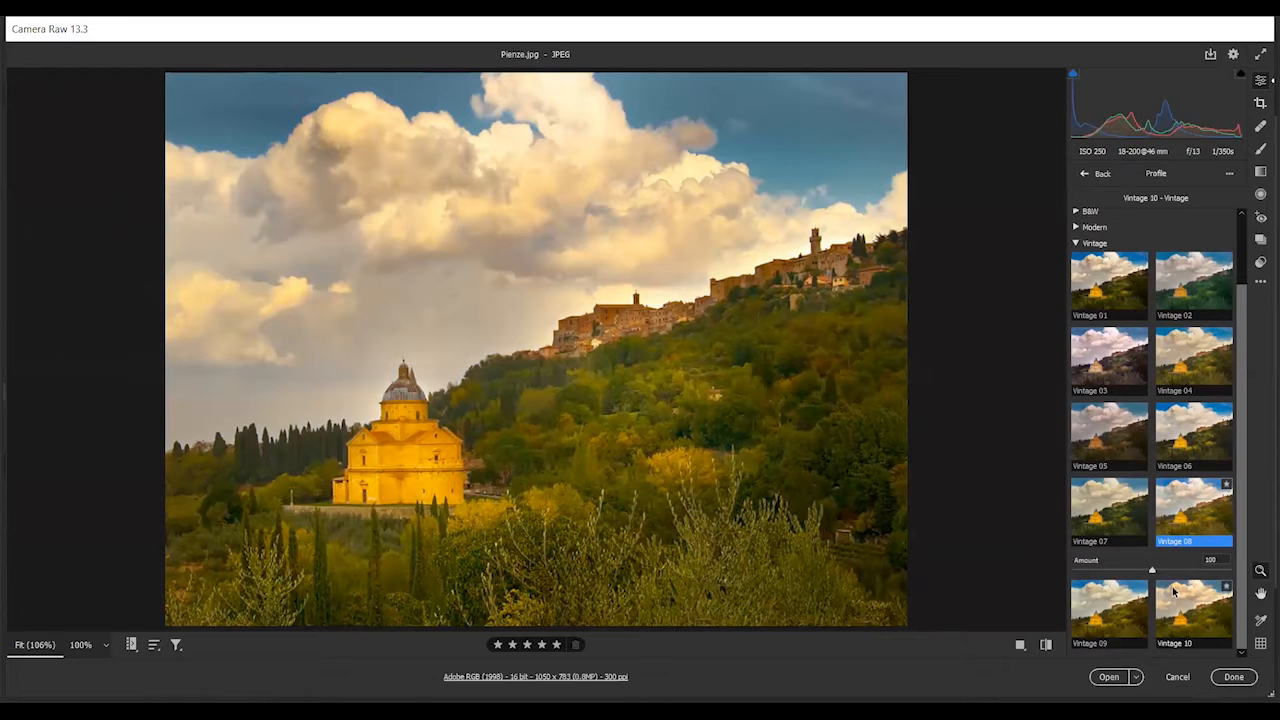
{"action": "left_click", "coordinate": [1168, 588]}
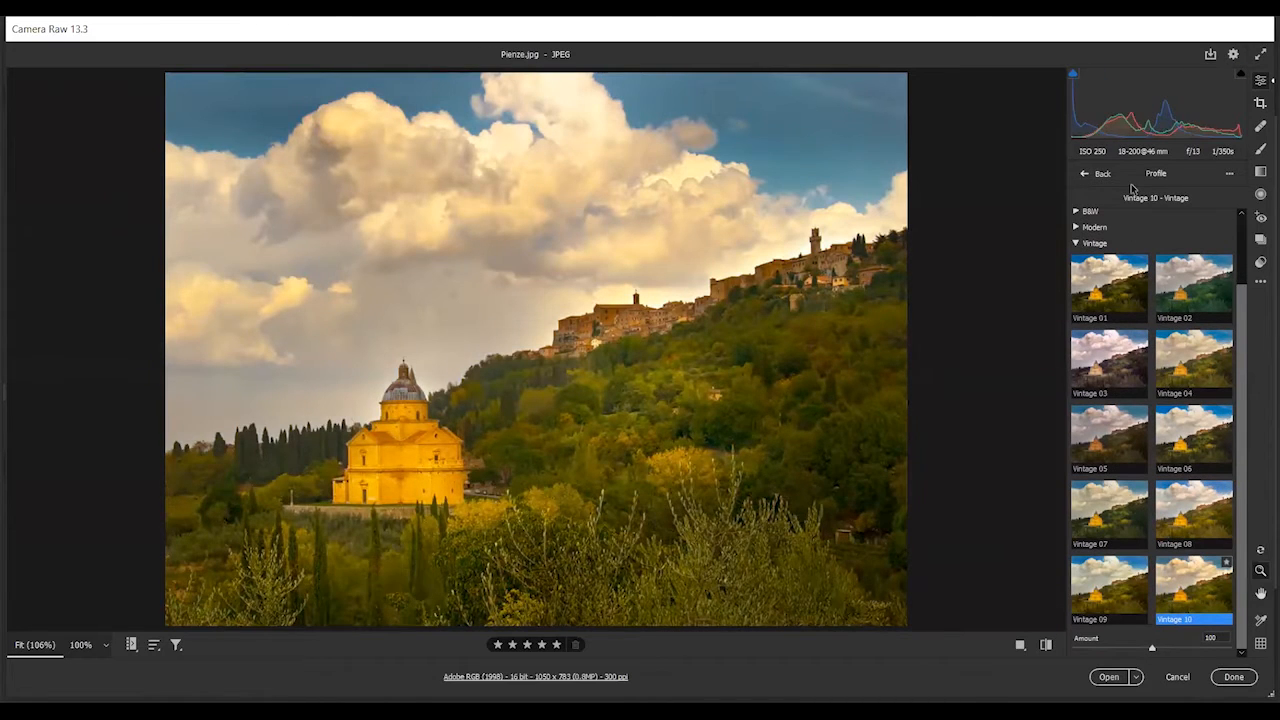
{"action": "left_click", "coordinate": [1101, 173]}
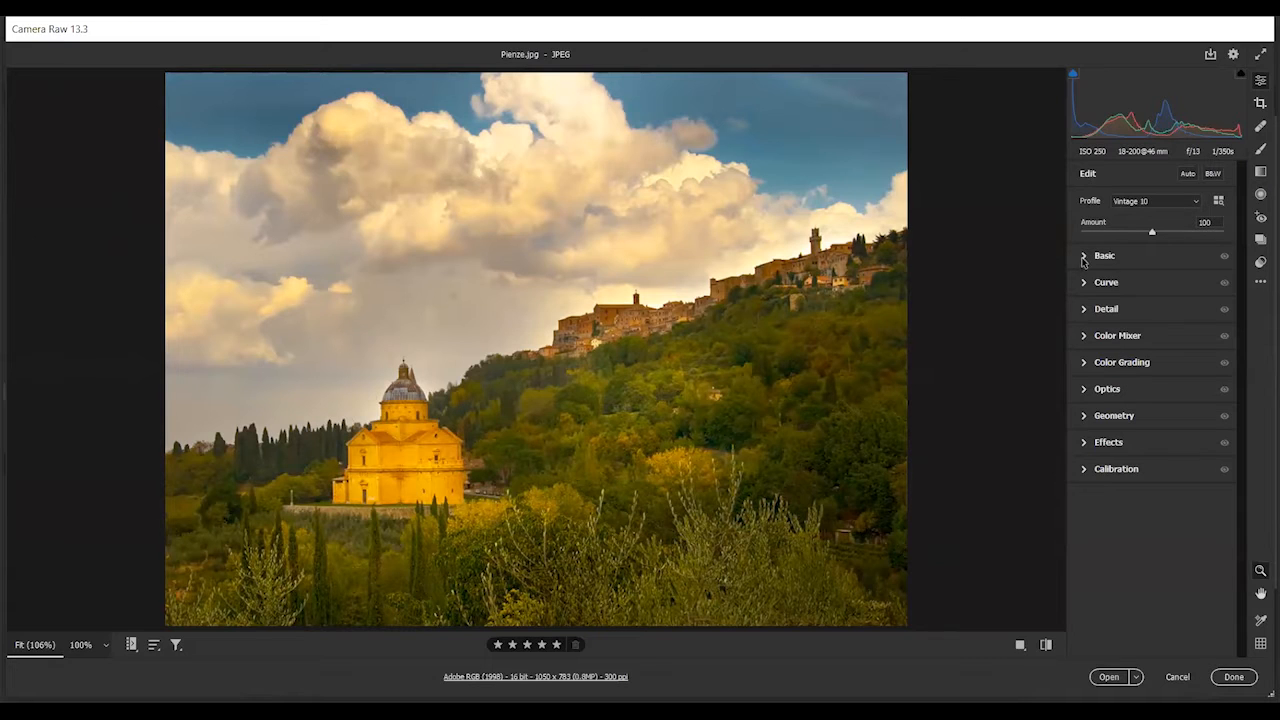
View the Basic adjustments, collapse them, and check the edit panel behavior options in the preferences, keeping Single (Default)
{"action": "left_click", "coordinate": [1083, 257]}
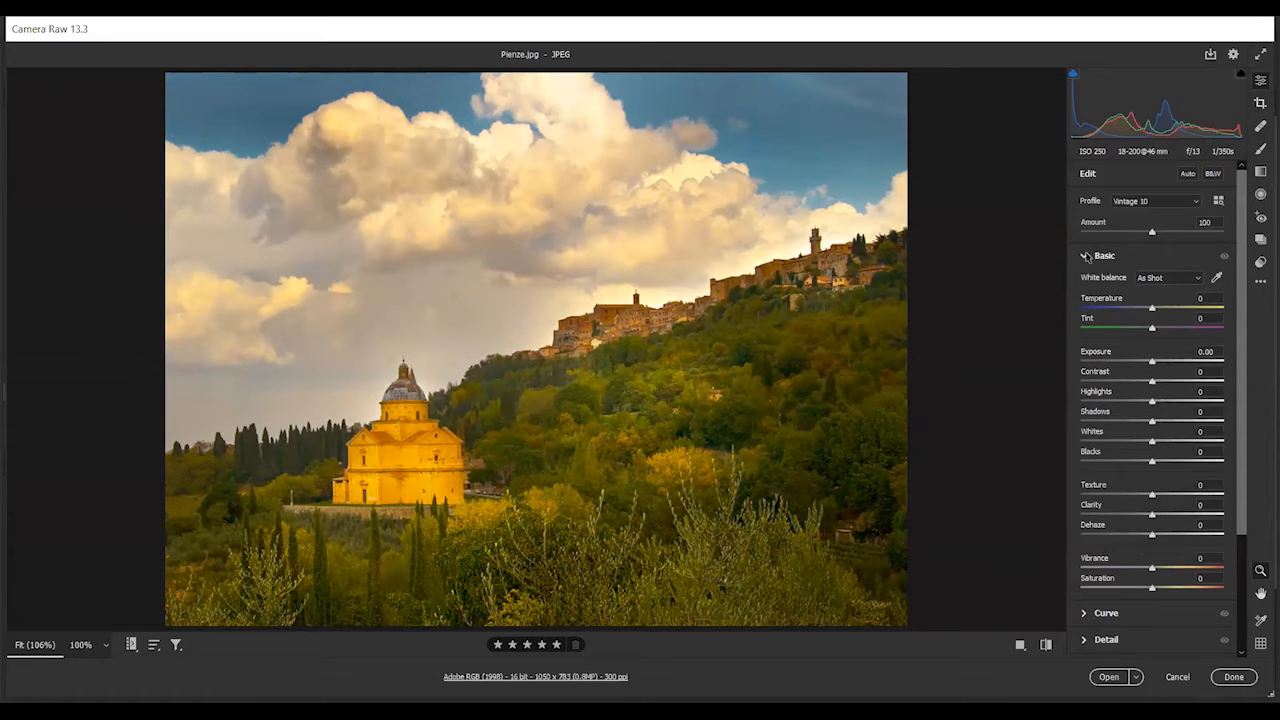
{"action": "left_click", "coordinate": [1085, 257]}
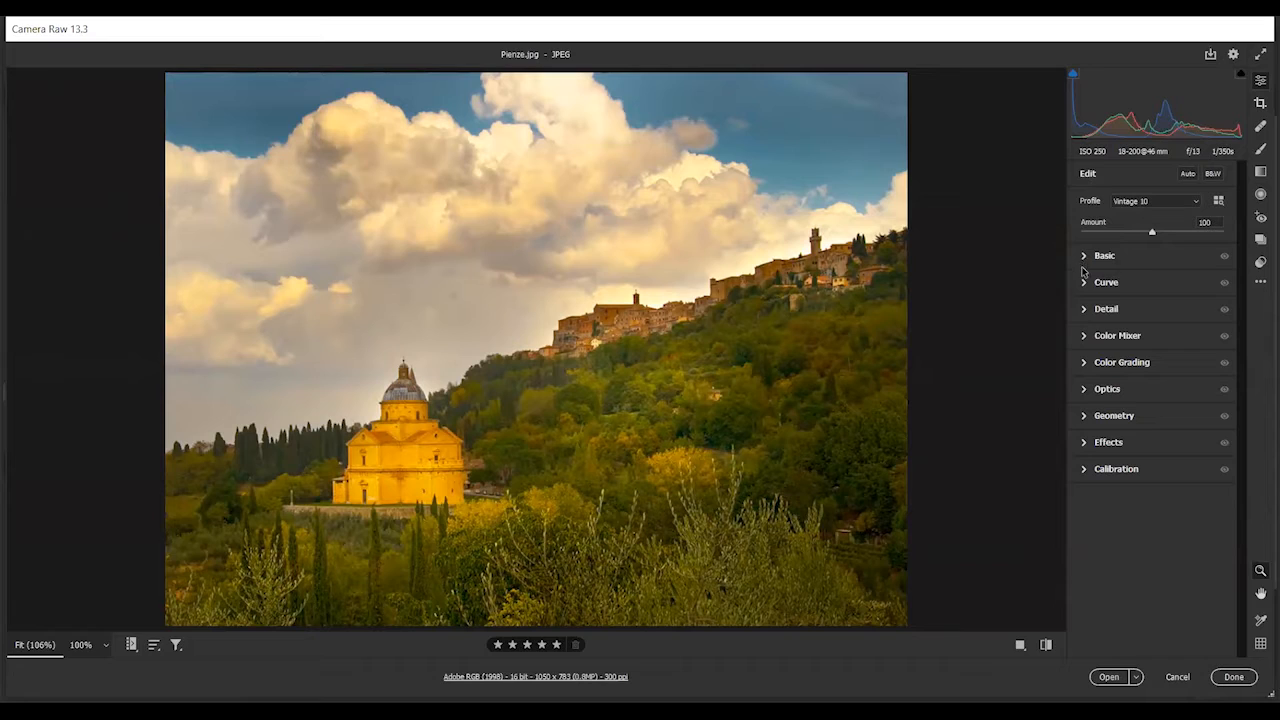
{"action": "left_click", "coordinate": [1234, 57]}
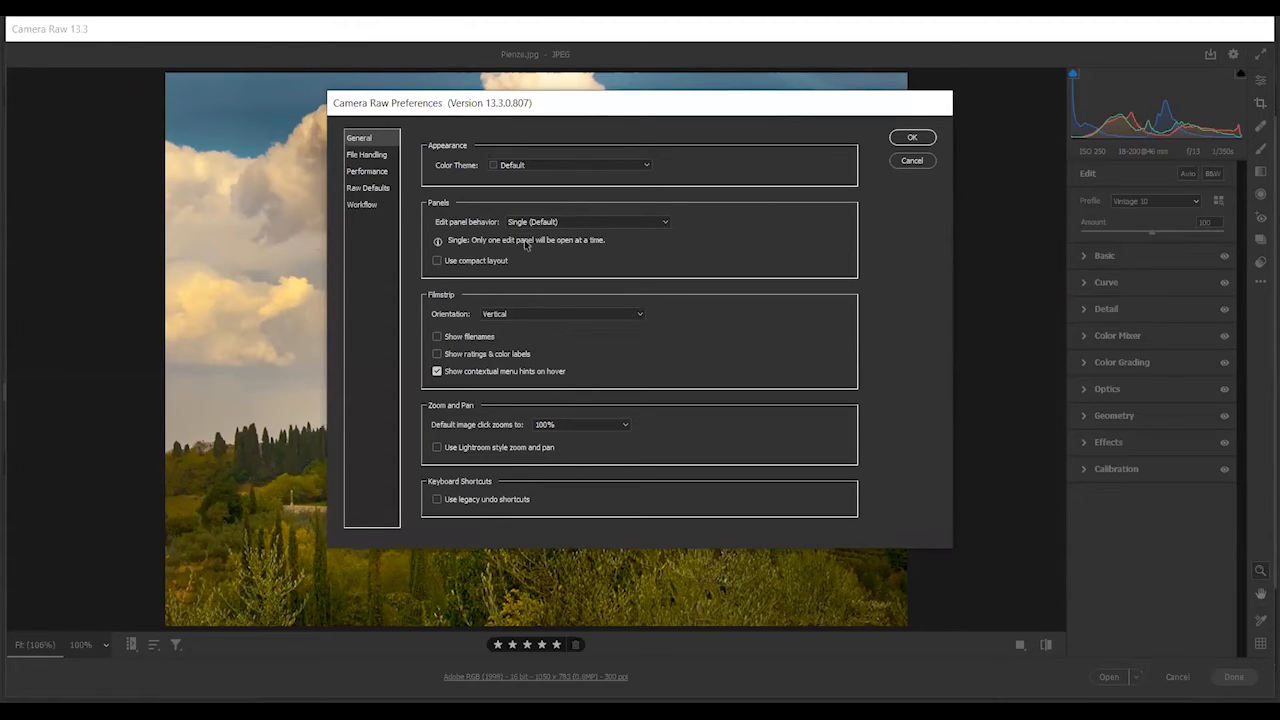
{"action": "left_click", "coordinate": [661, 224]}
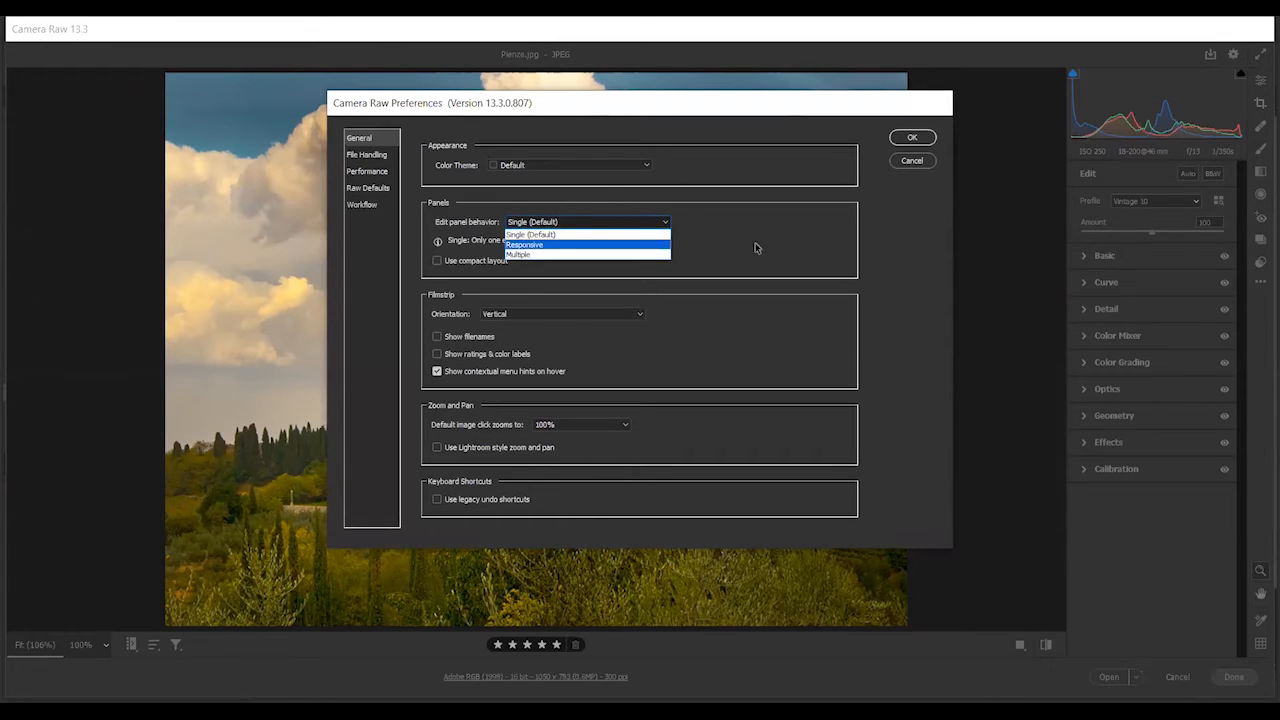
{"action": "left_click", "coordinate": [674, 235]}
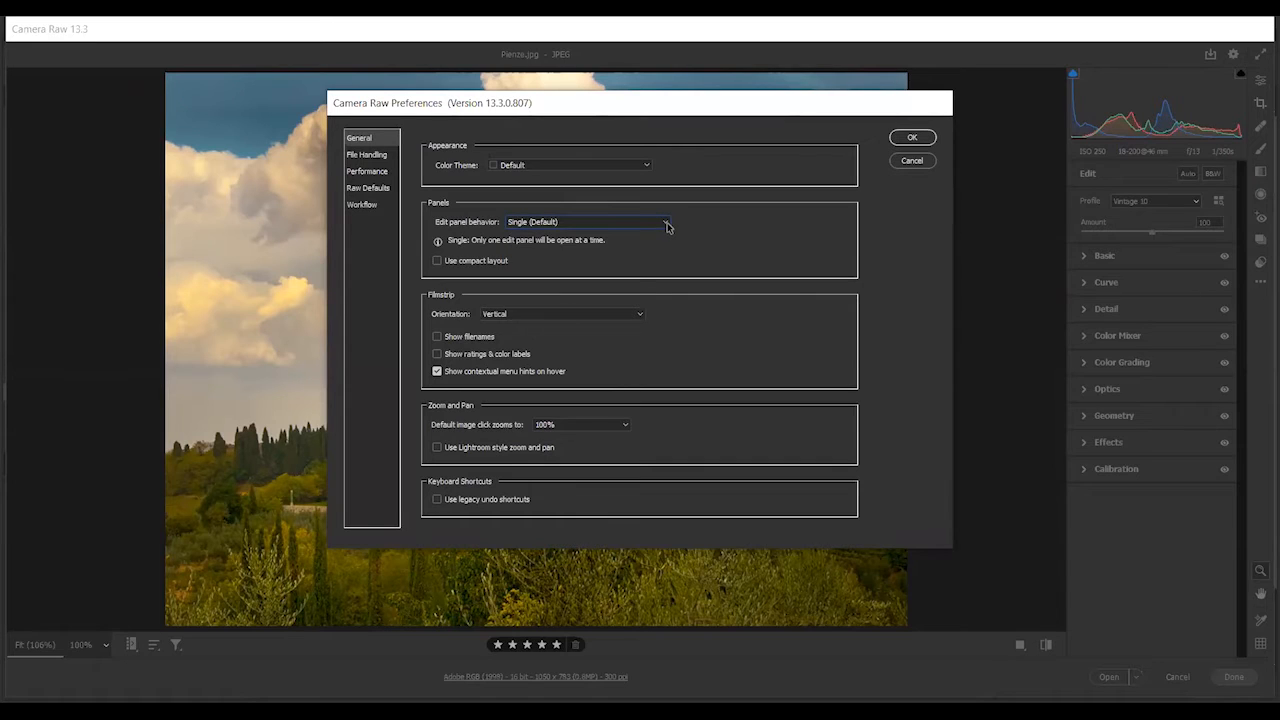
{"action": "left_click", "coordinate": [667, 227]}
{"action": "left_click", "coordinate": [667, 227]}
{"action": "left_click", "coordinate": [930, 137]}
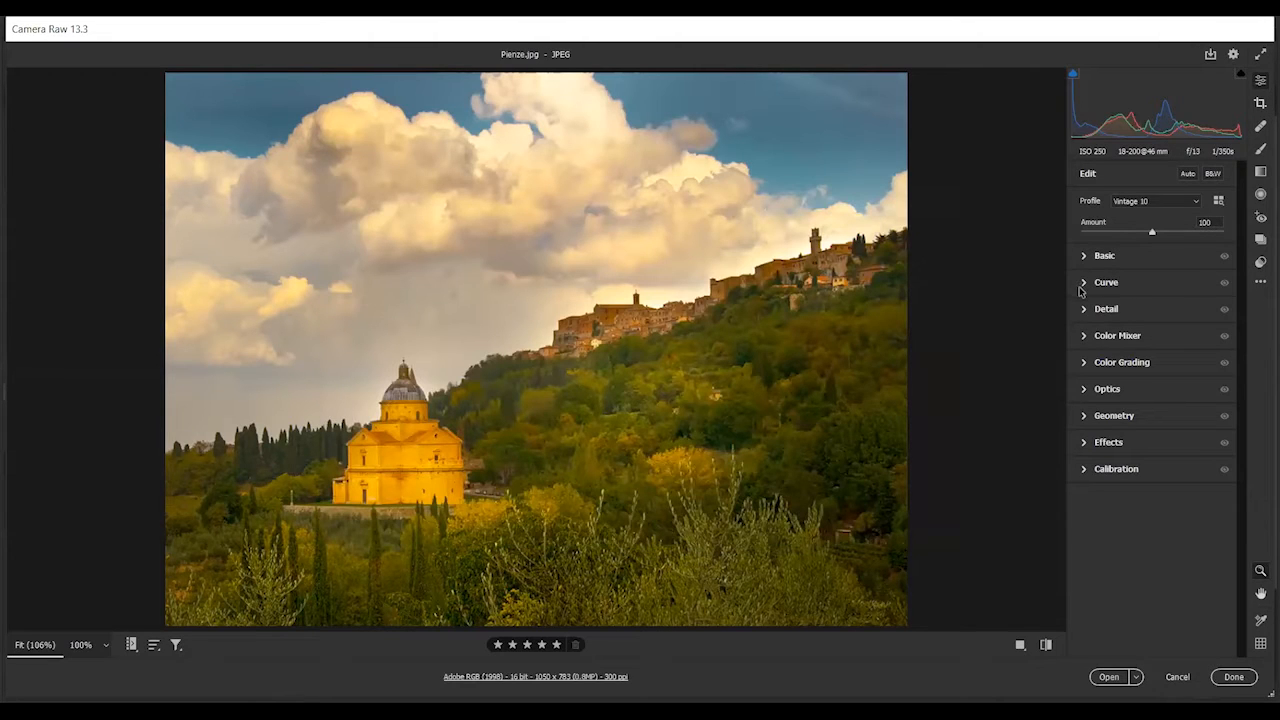
Look through the Curve, Basic and Detail sections of the edit settings, leaving all of them collapsed
{"action": "left_click", "coordinate": [1083, 284]}
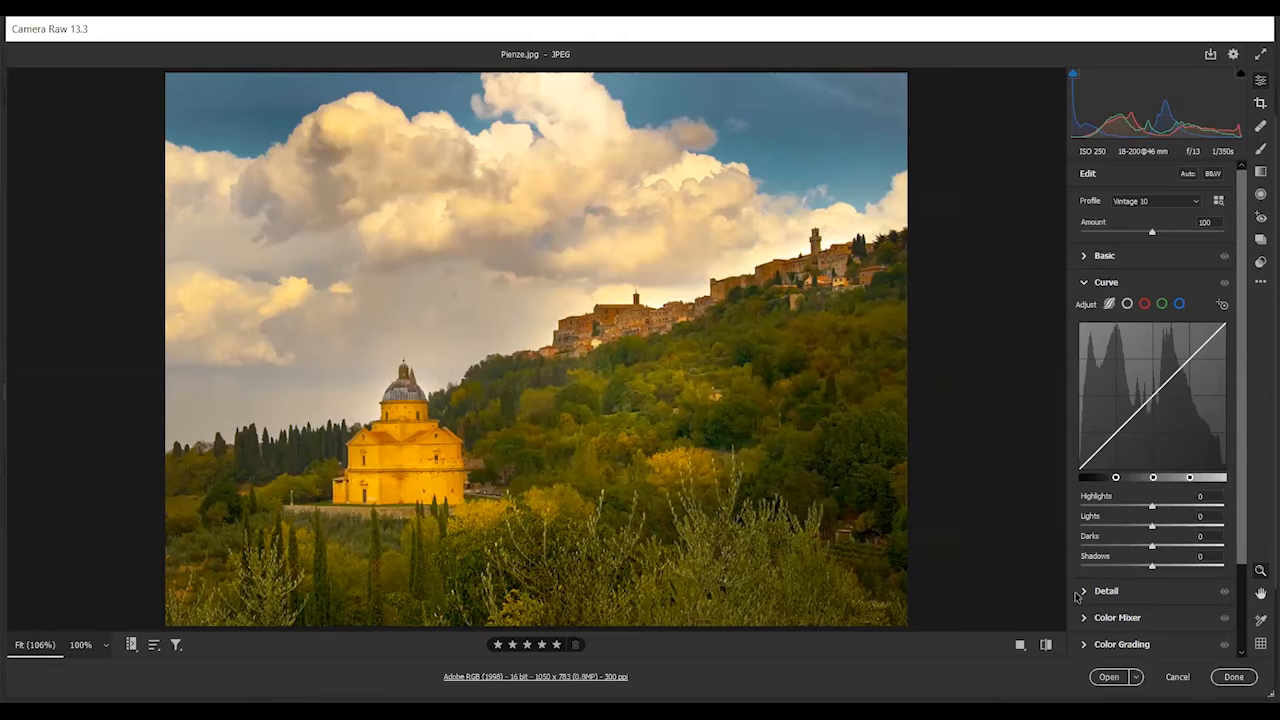
{"action": "left_click", "coordinate": [1084, 258]}
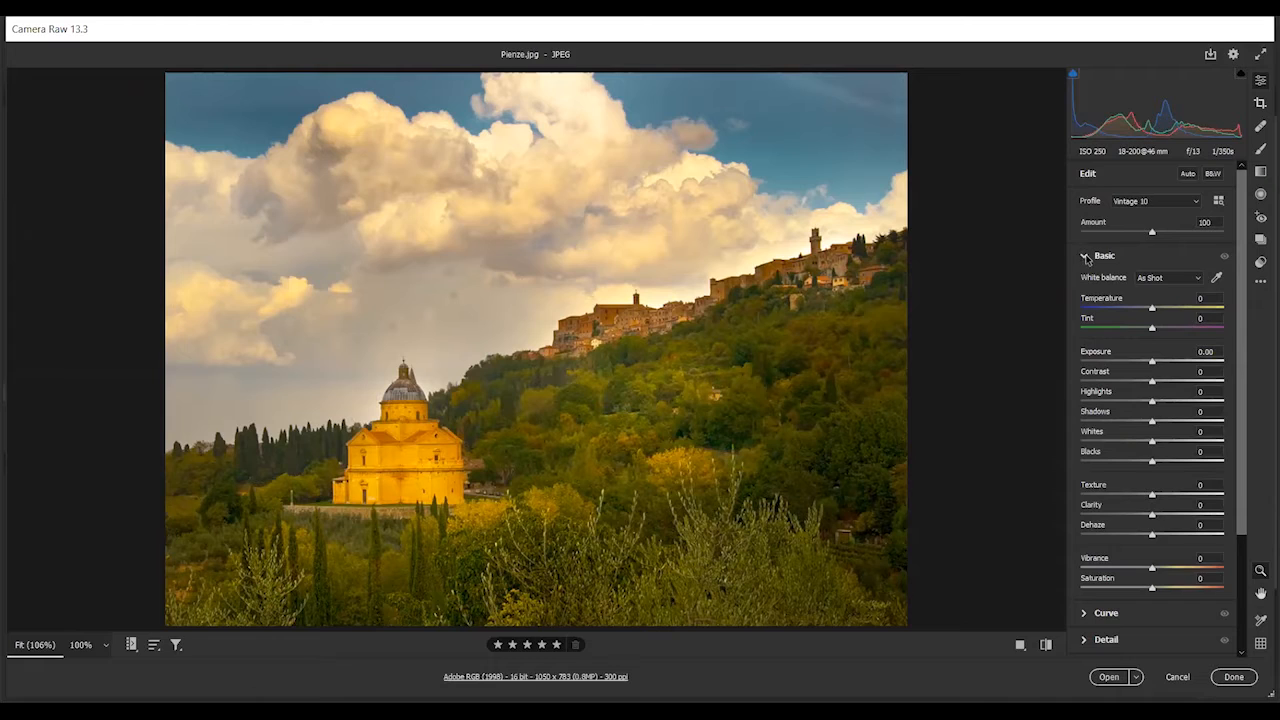
{"action": "left_click", "coordinate": [1083, 257]}
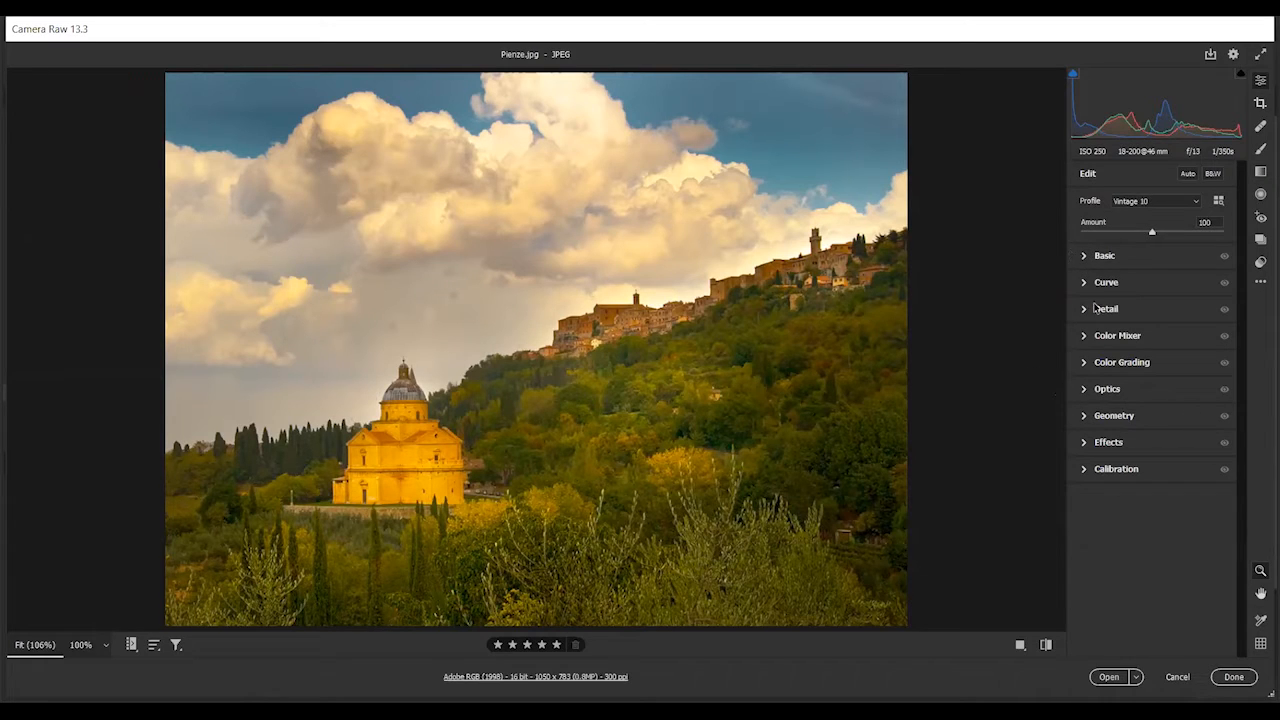
{"action": "left_click", "coordinate": [1087, 311]}
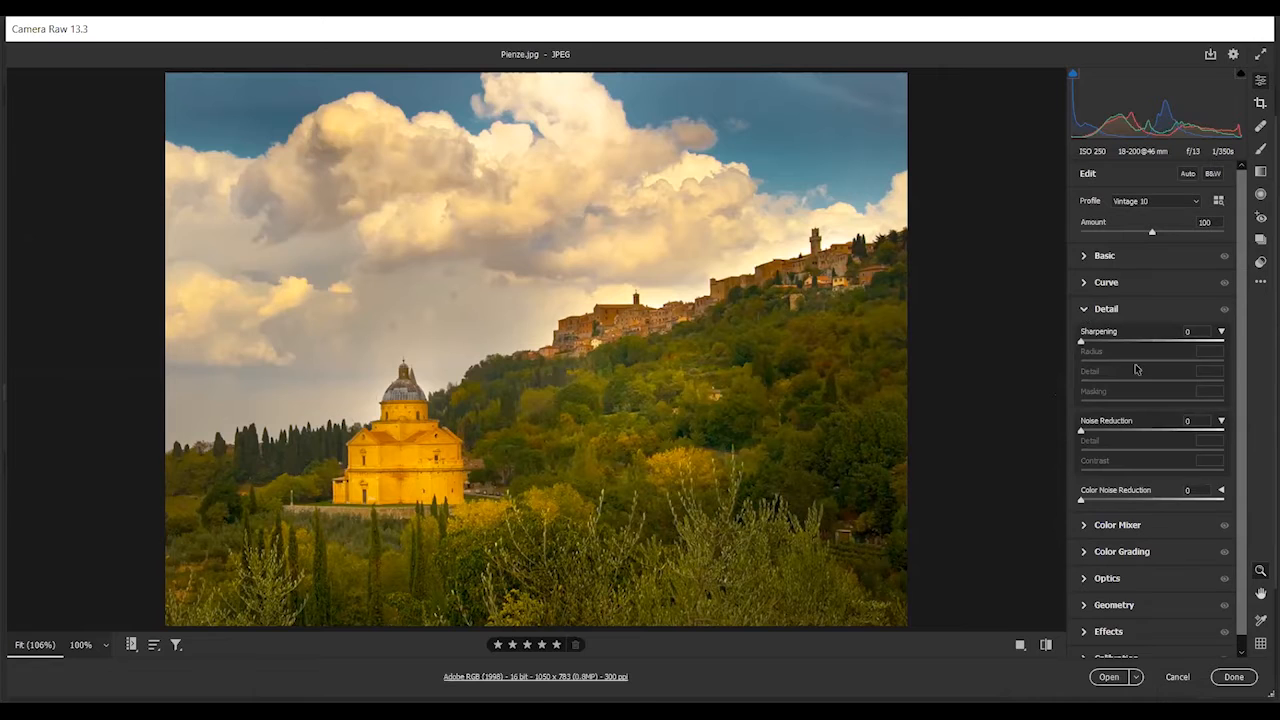
{"action": "left_click", "coordinate": [1084, 258]}
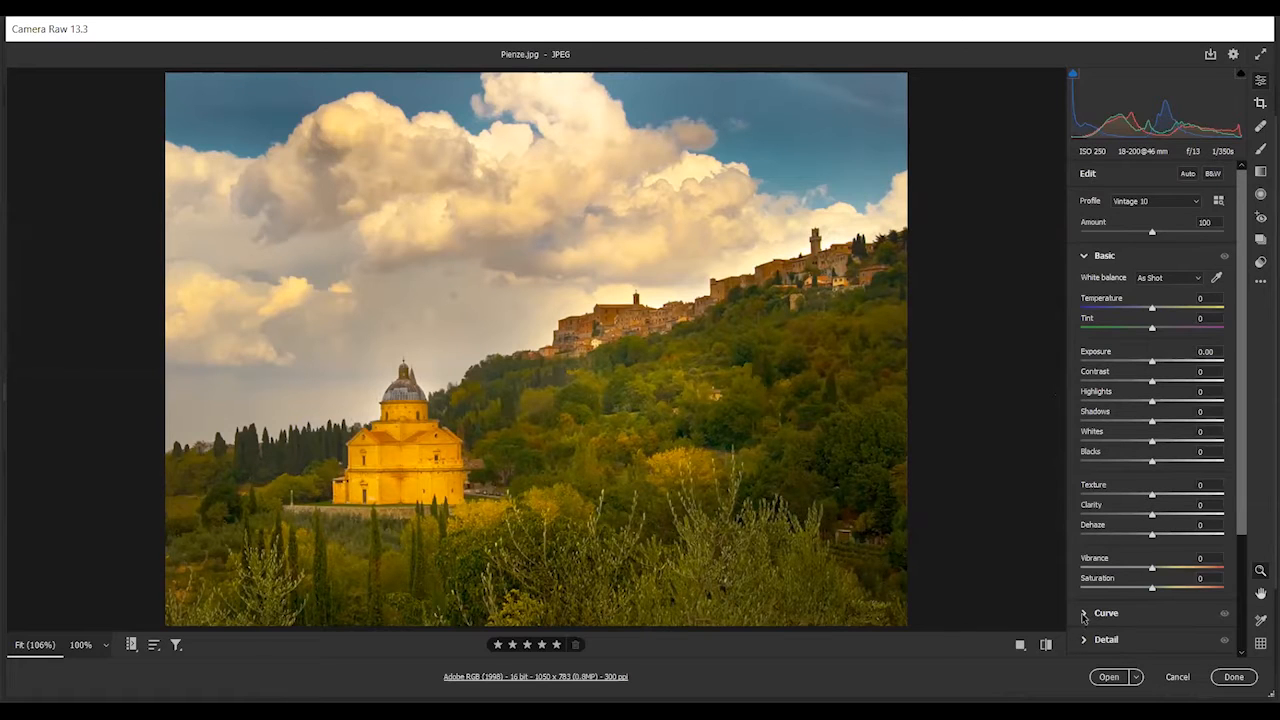
{"action": "left_click", "coordinate": [1082, 614]}
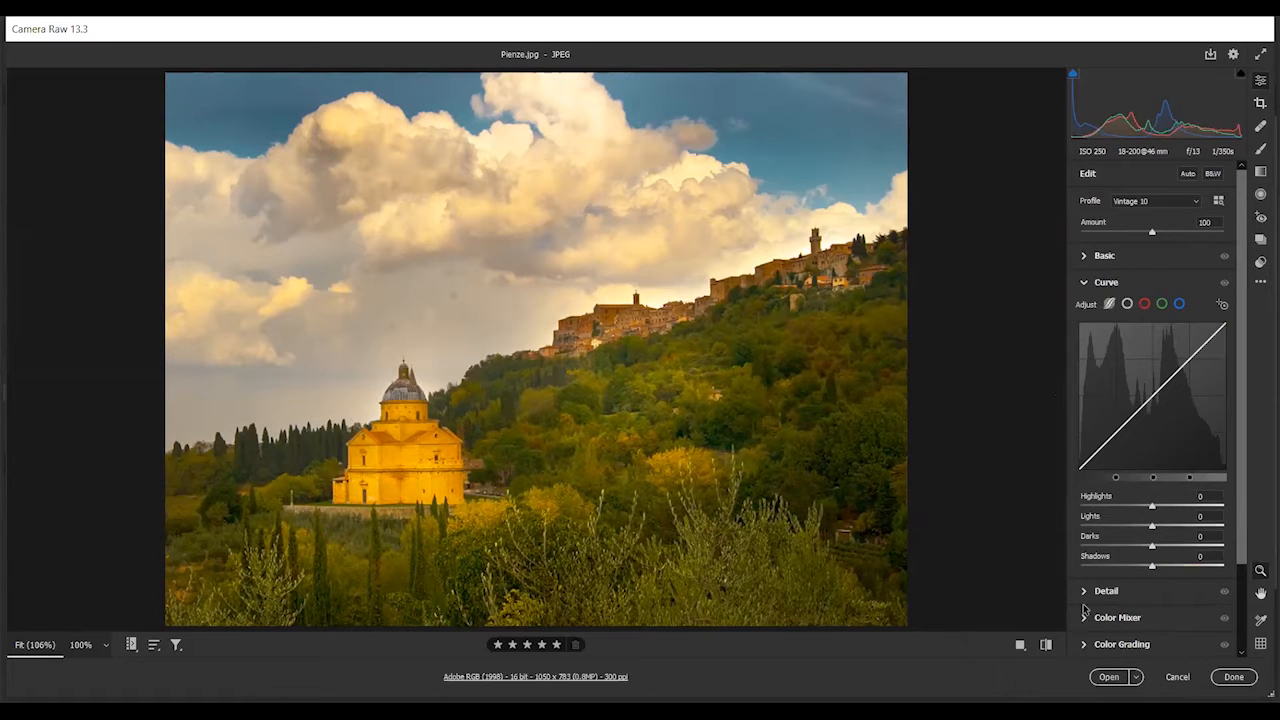
{"action": "left_click", "coordinate": [1085, 283]}
{"action": "left_click", "coordinate": [1086, 284]}
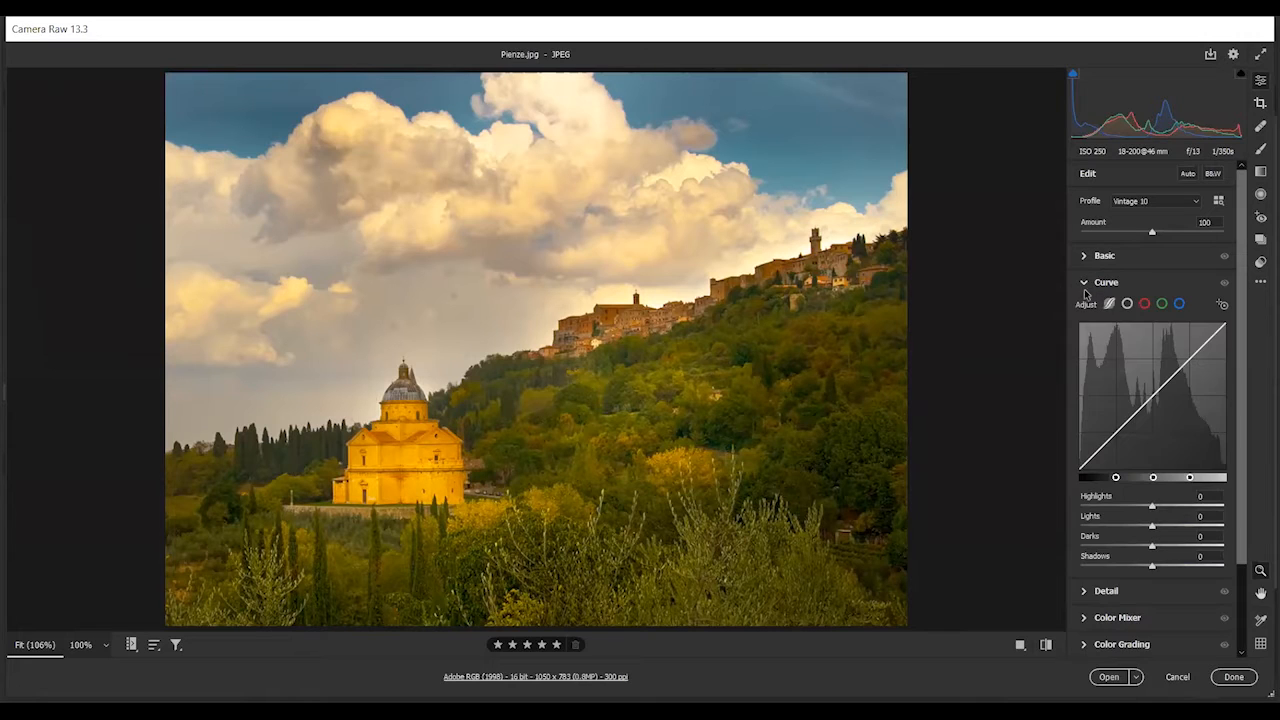
{"action": "left_click", "coordinate": [1083, 594]}
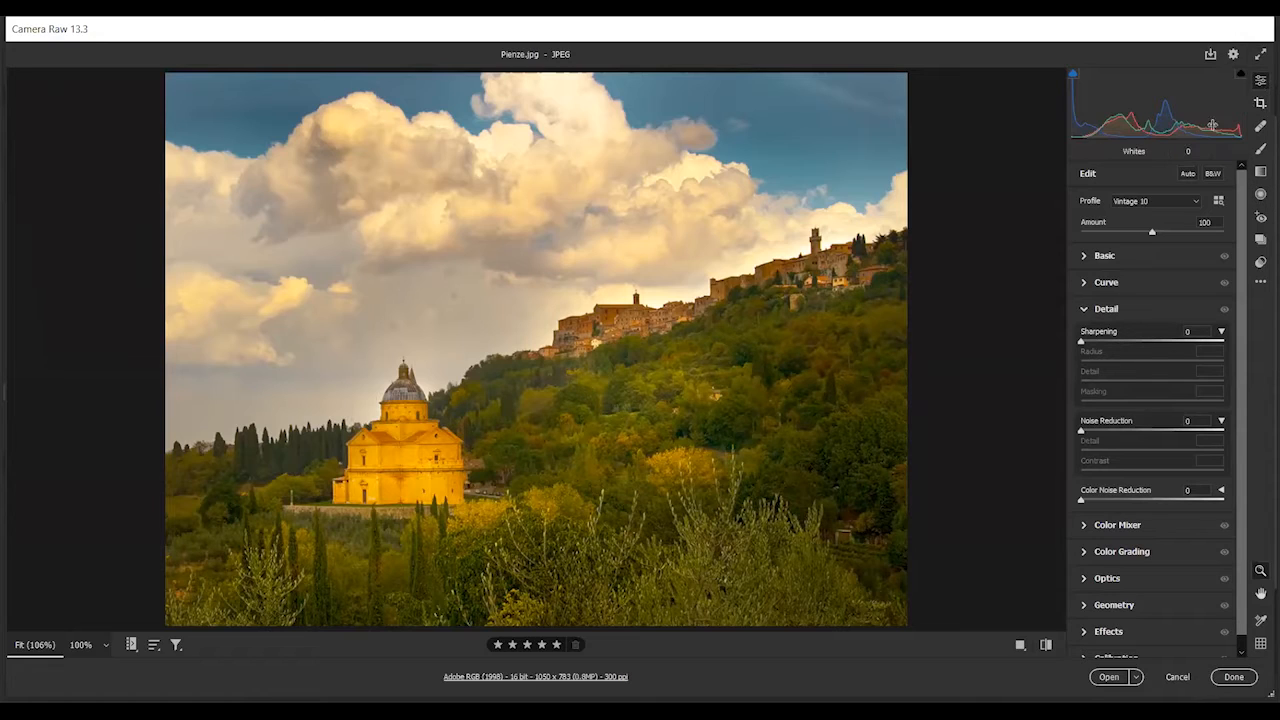
{"action": "left_click", "coordinate": [1085, 309]}
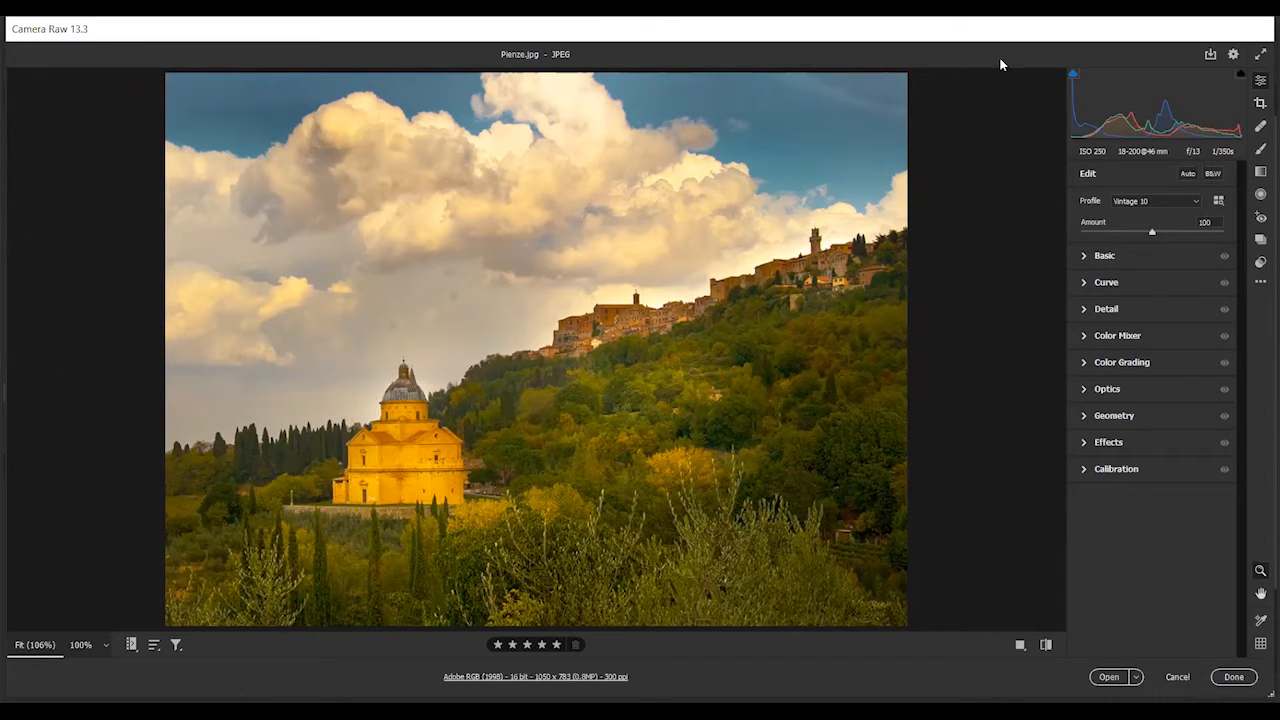
Look over the additional image settings commands without choosing any, and show the presets
{"action": "left_click", "coordinate": [1260, 285]}
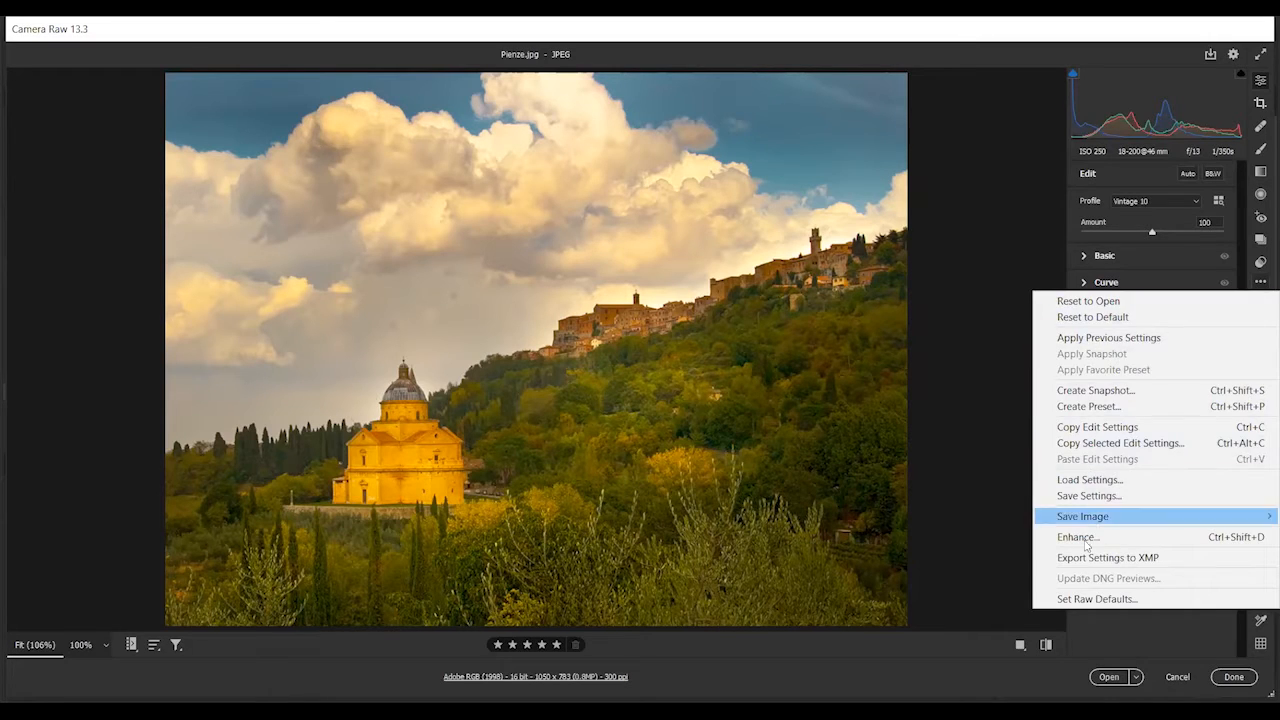
{"action": "left_click", "coordinate": [999, 305]}
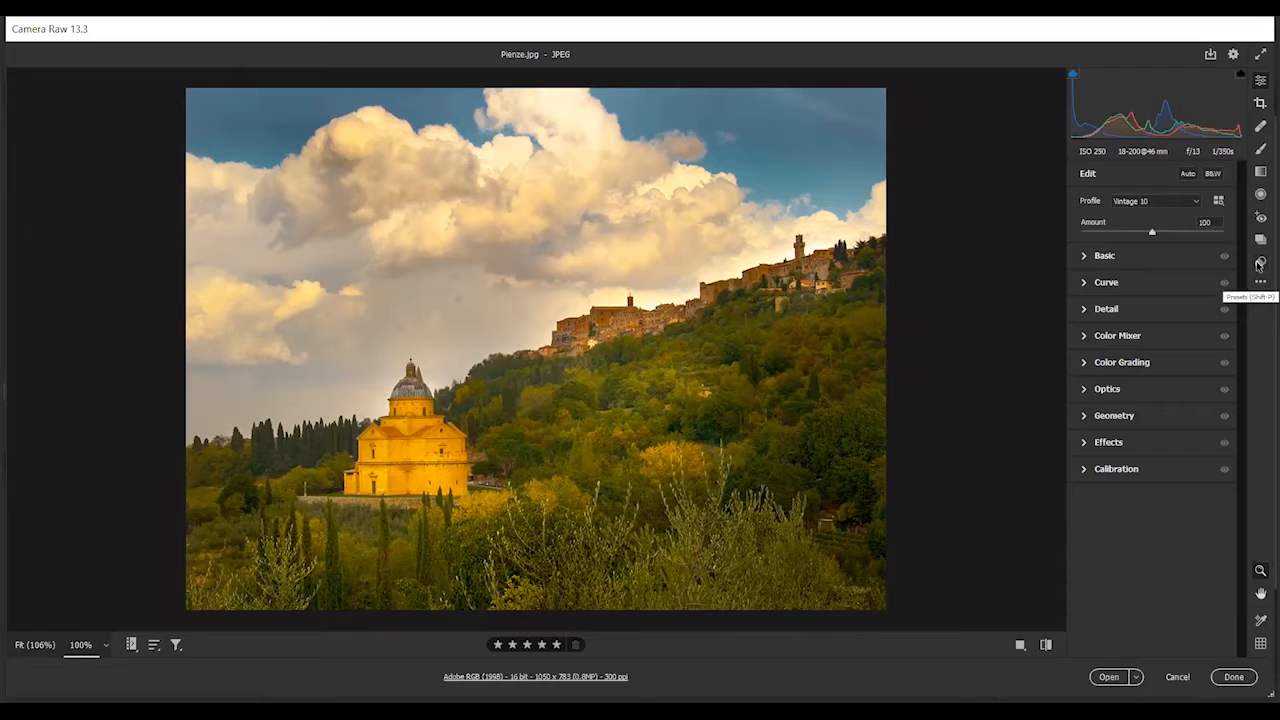
{"action": "left_click", "coordinate": [1258, 264]}
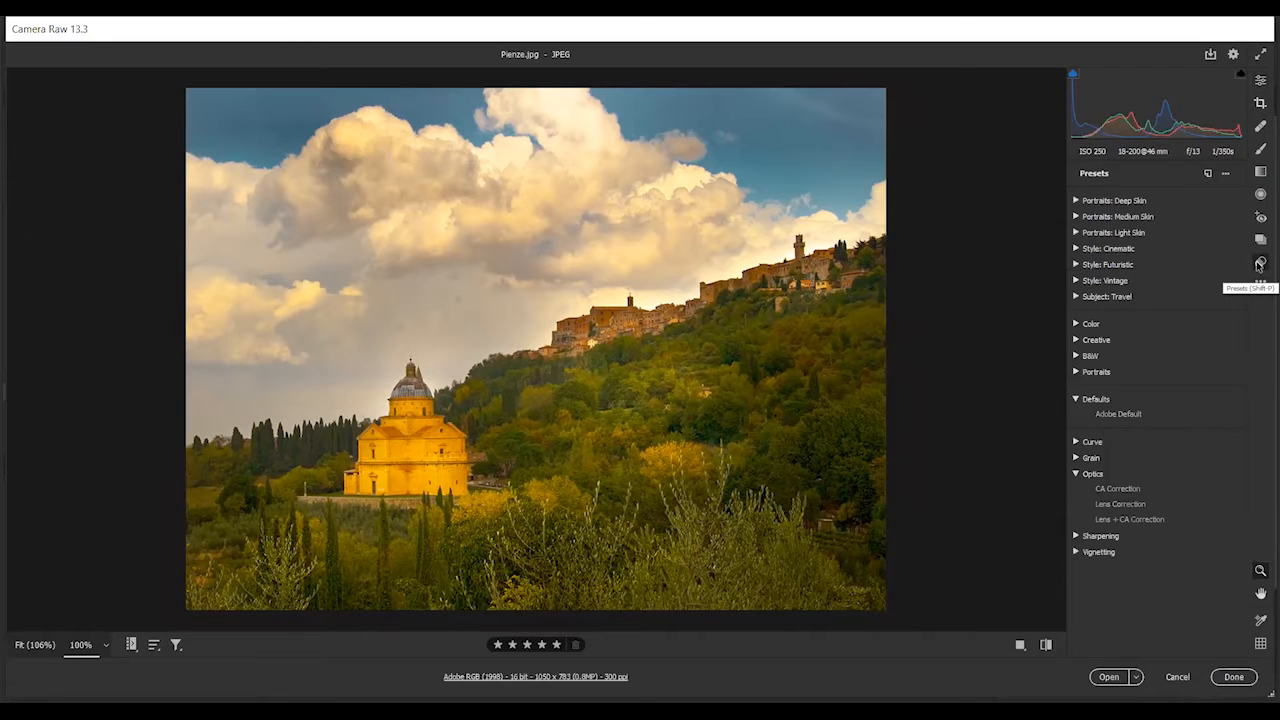
Look through the Portraits: Deep Skin, Style: Cinematic and Style: Vintage preset groups, collapsing each one again
{"action": "left_click", "coordinate": [1075, 201]}
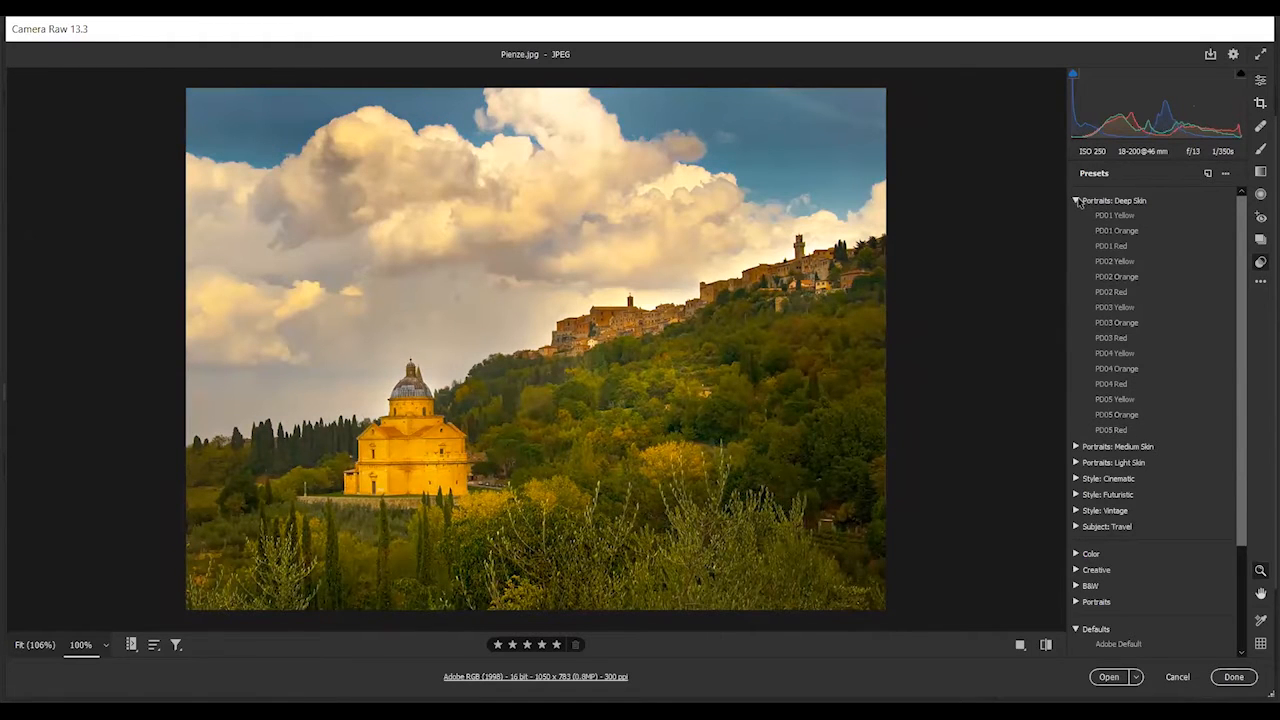
{"action": "left_click", "coordinate": [1077, 201]}
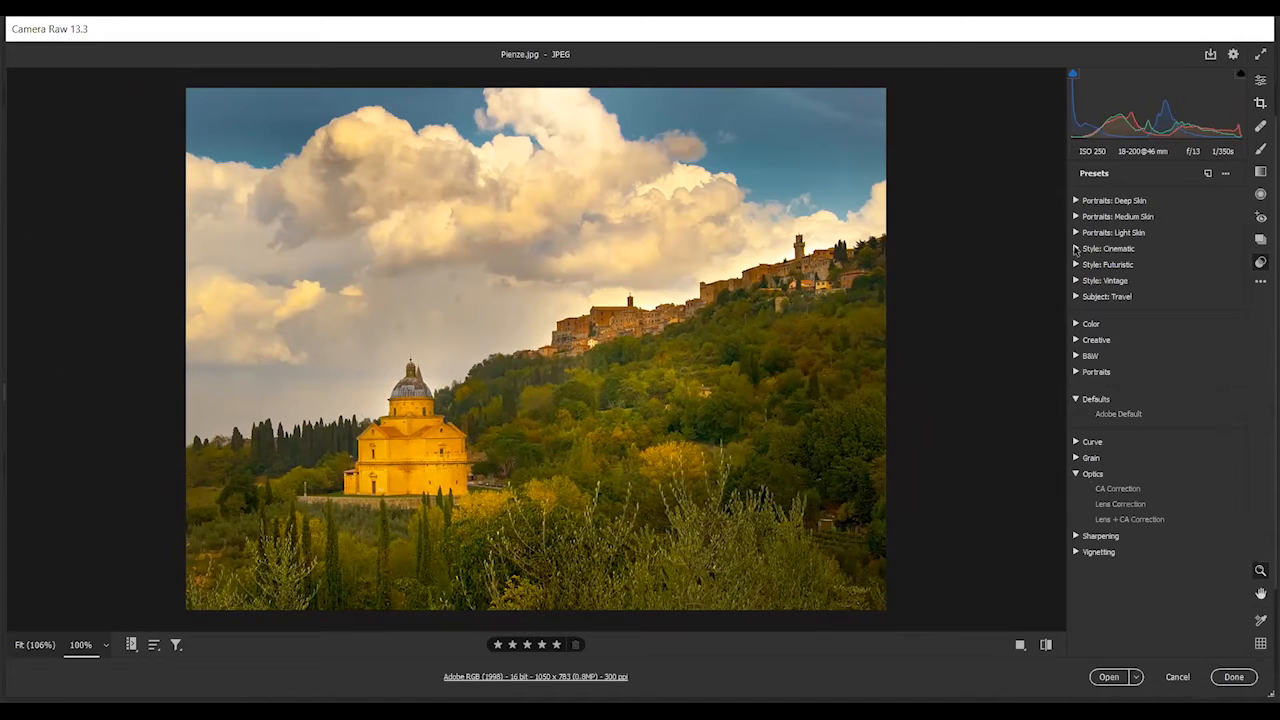
{"action": "left_click", "coordinate": [1077, 248]}
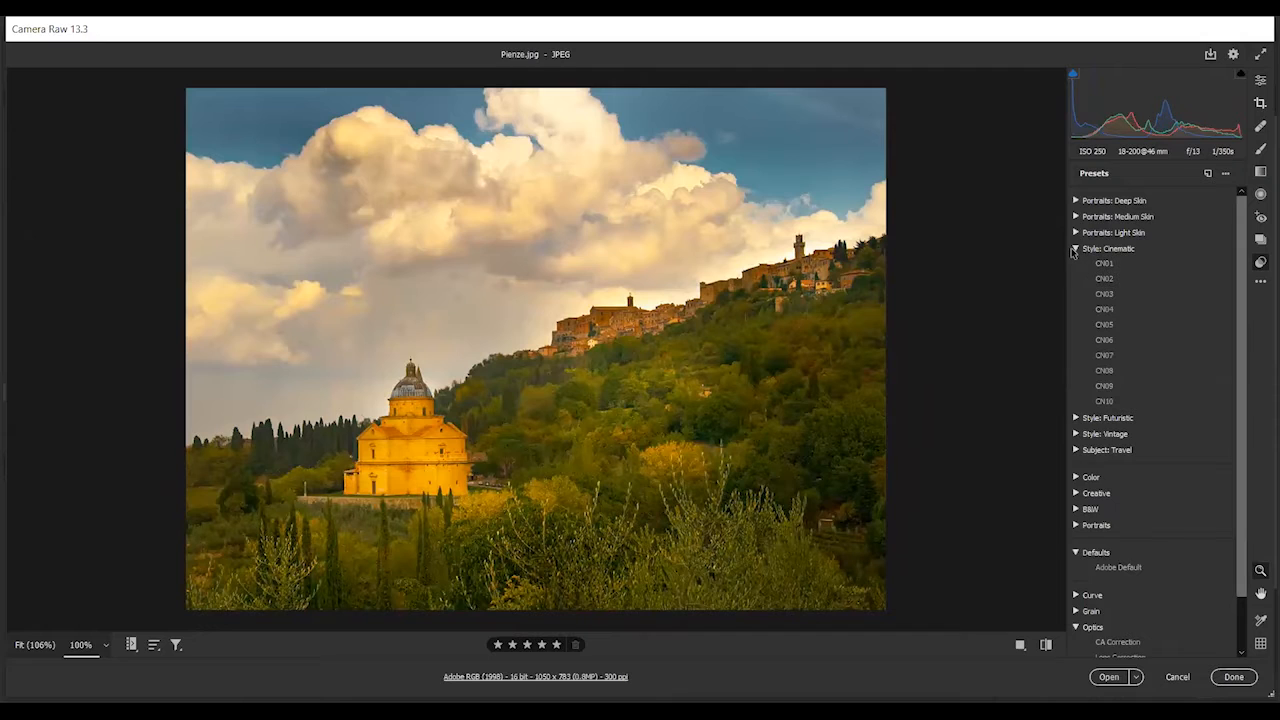
{"action": "left_click", "coordinate": [1075, 249]}
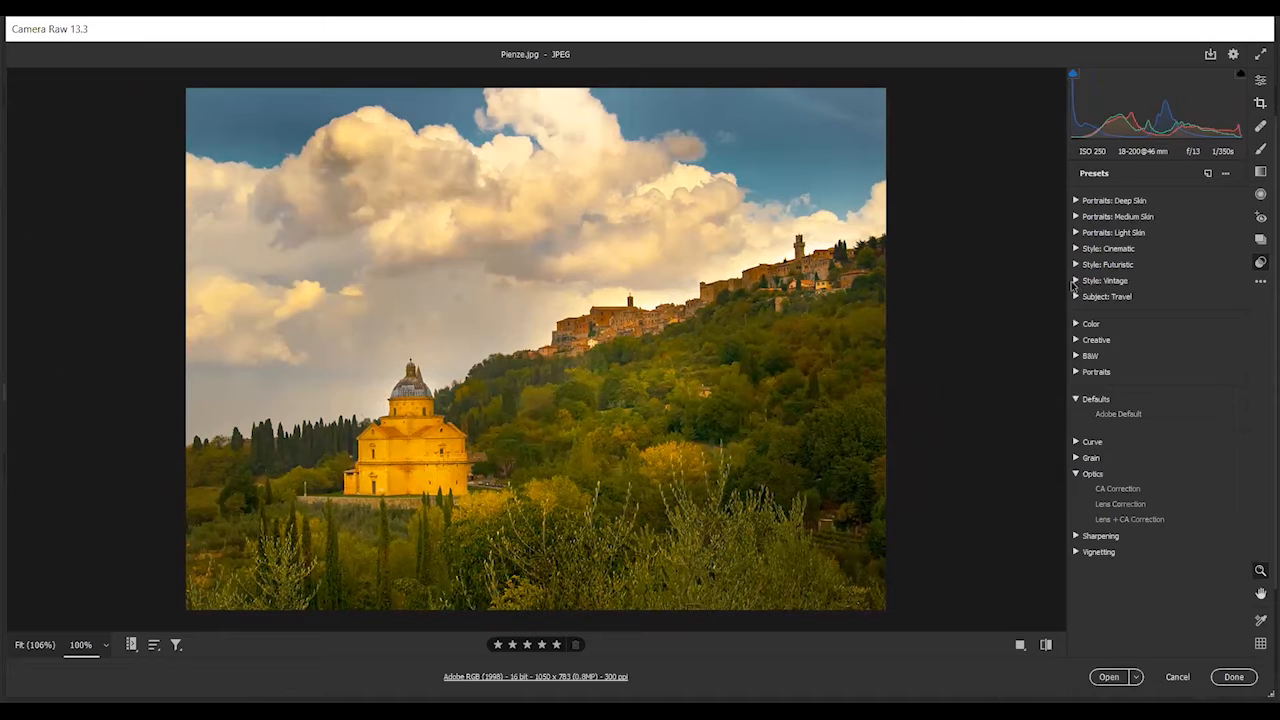
{"action": "left_click", "coordinate": [1075, 281]}
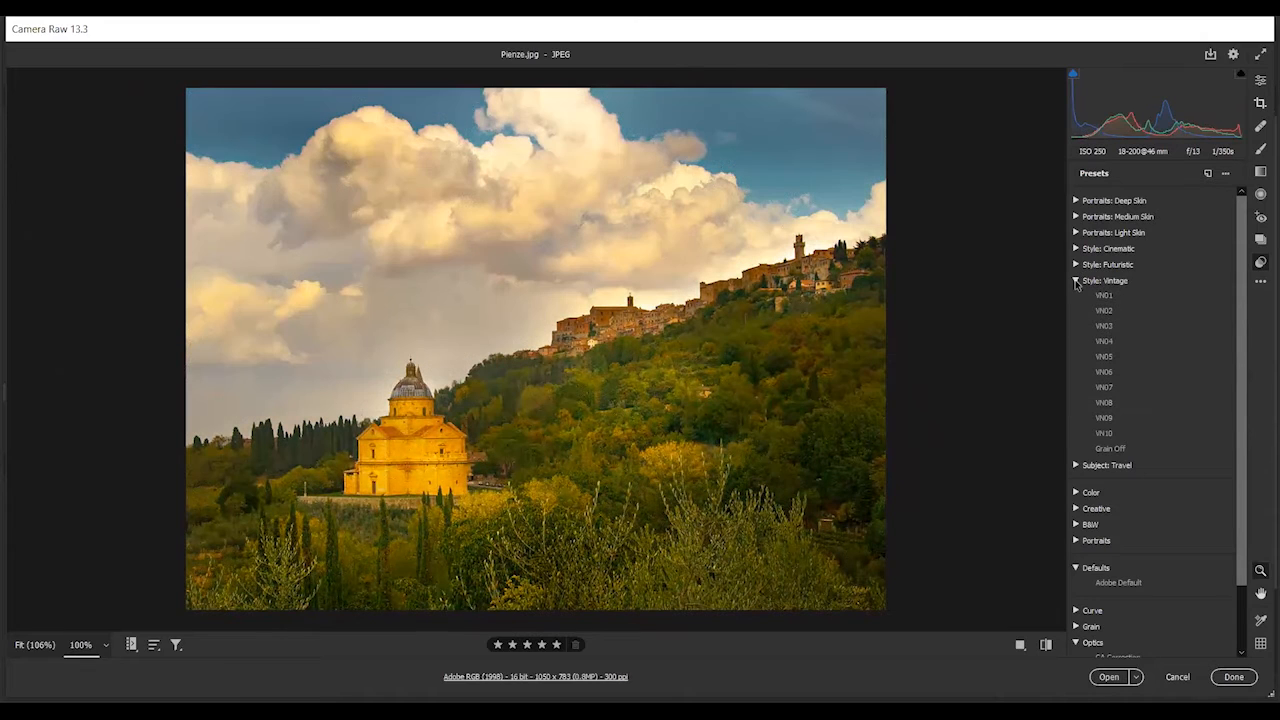
{"action": "left_click", "coordinate": [1076, 280]}
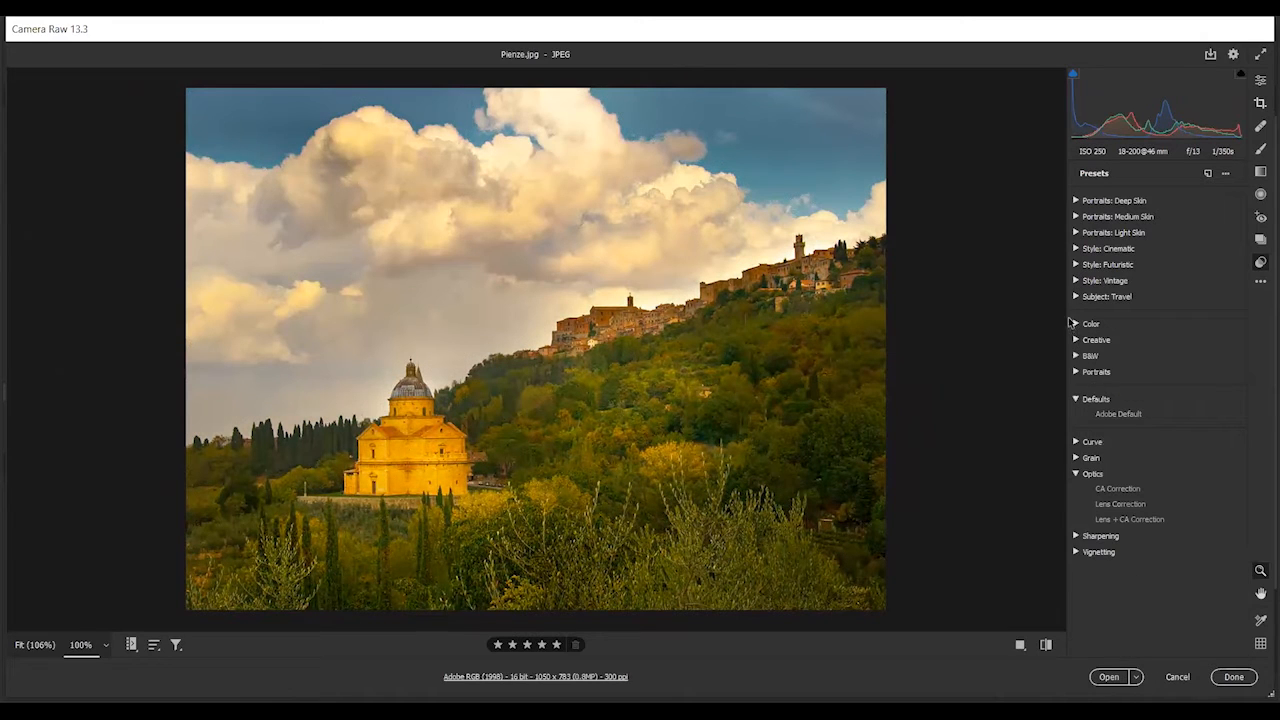
Look through the Color and Creative preset groups, previewing presets such as Cool Shadows & Warm Highlights, and collapse each group again
{"action": "left_click", "coordinate": [1075, 325]}
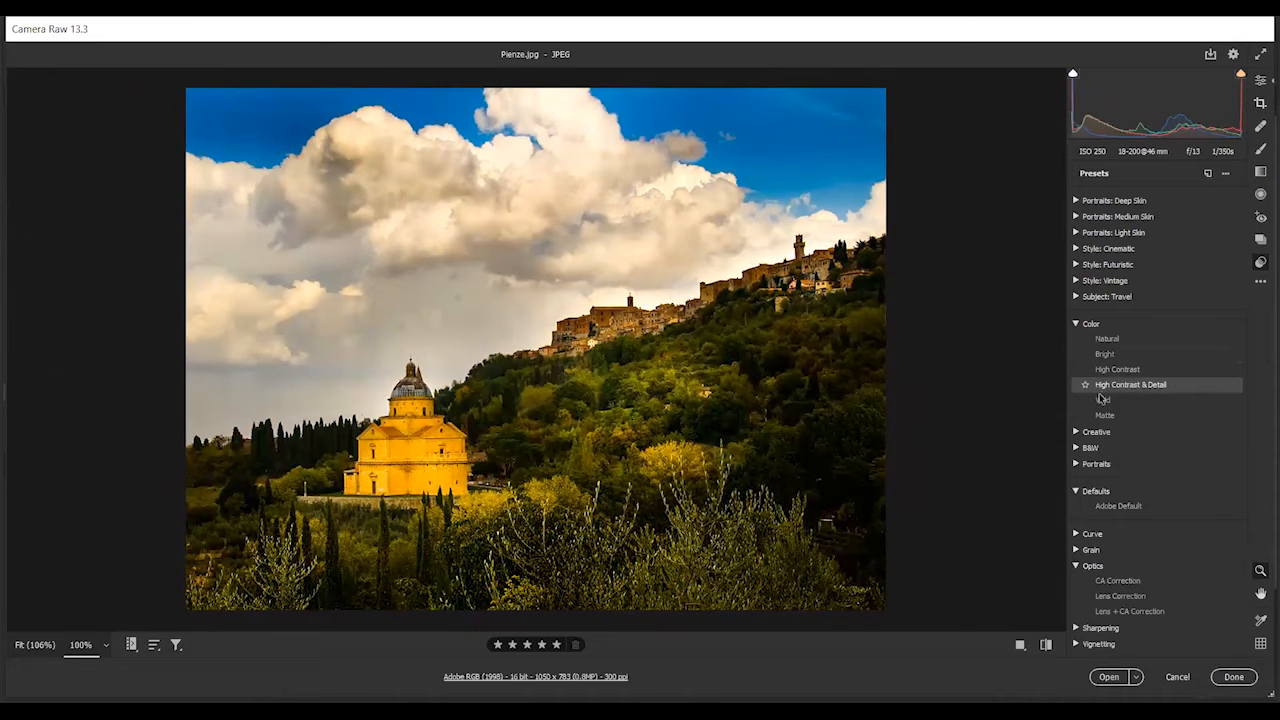
{"action": "left_click", "coordinate": [1075, 325]}
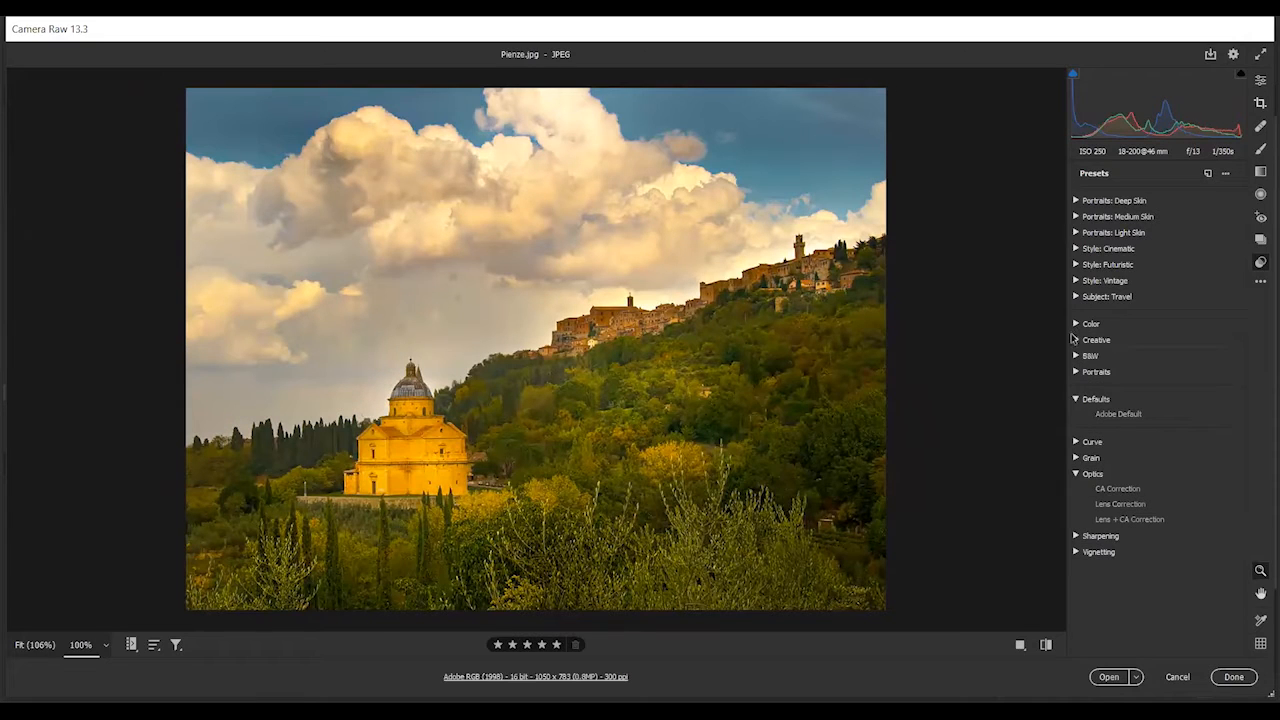
{"action": "left_click", "coordinate": [1075, 341]}
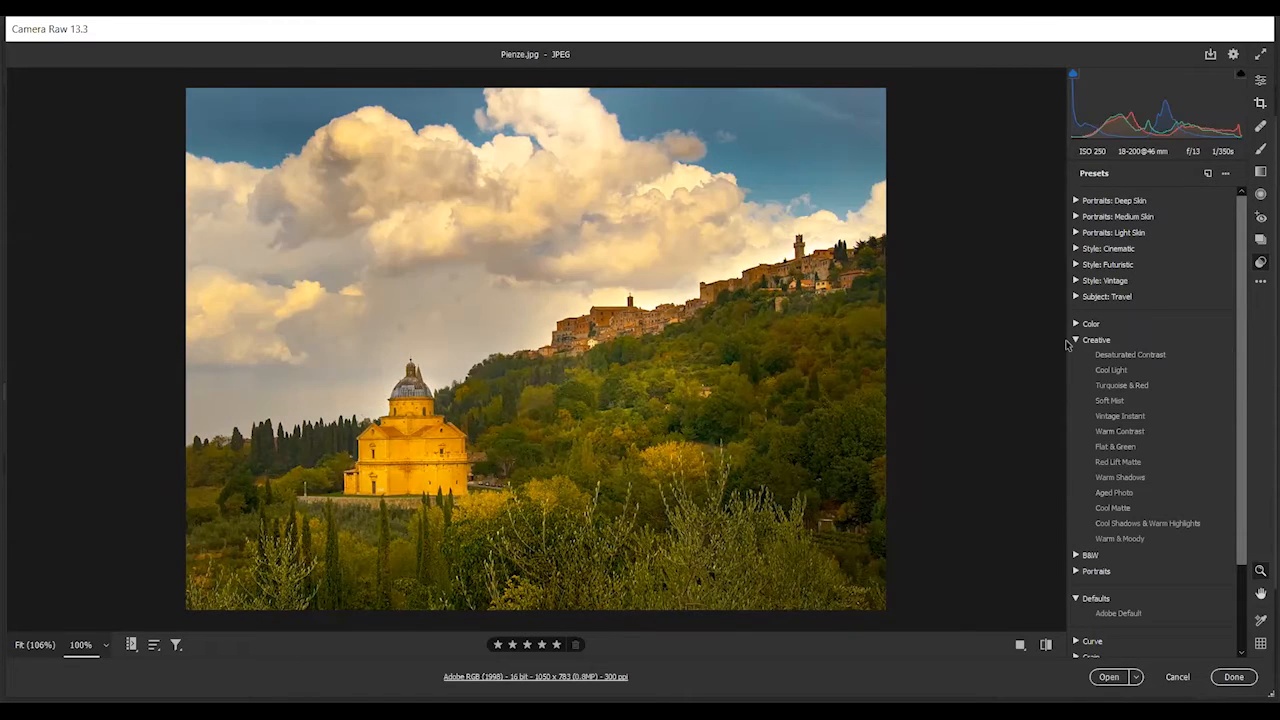
{"action": "left_click", "coordinate": [1074, 355]}
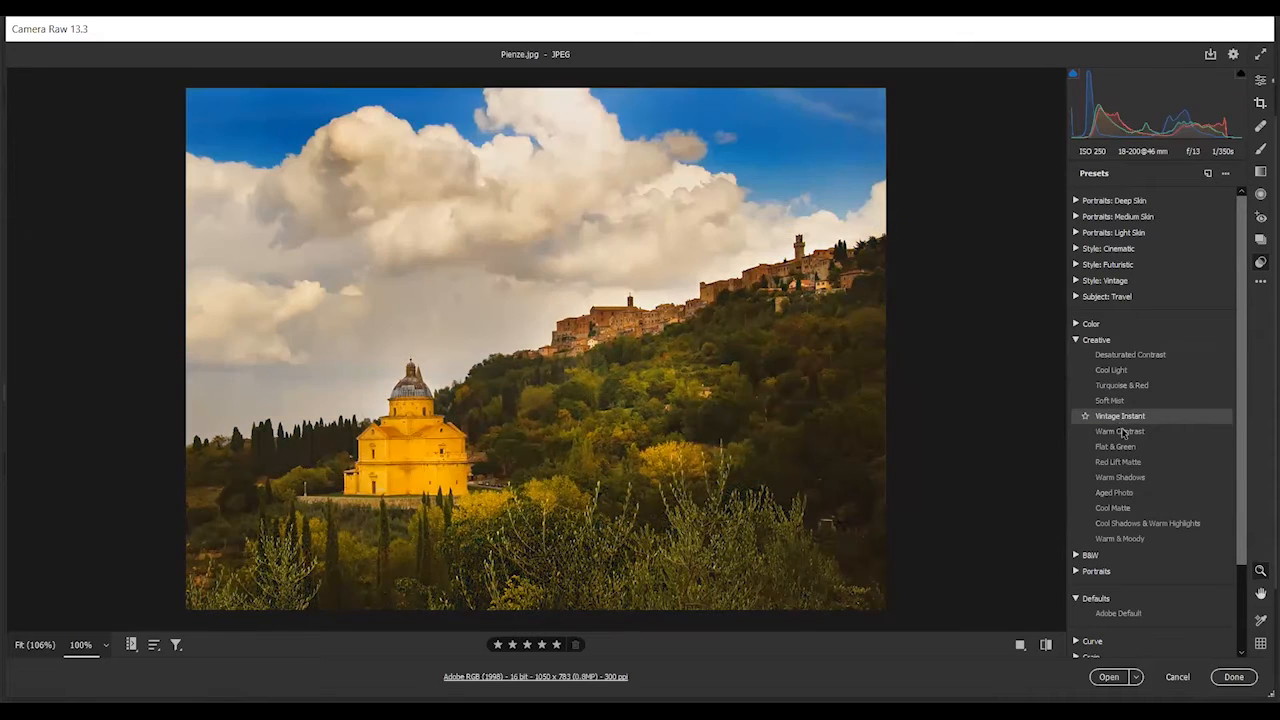
{"action": "left_click", "coordinate": [1116, 522]}
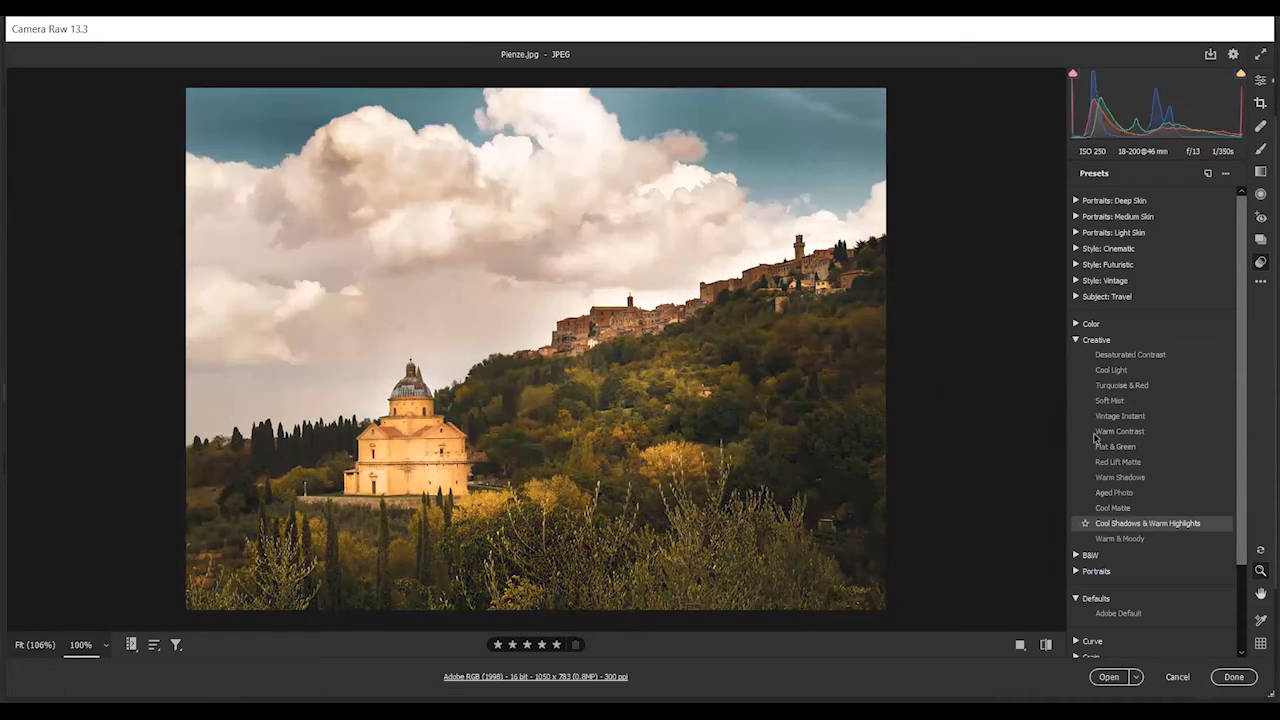
{"action": "left_click", "coordinate": [1076, 340]}
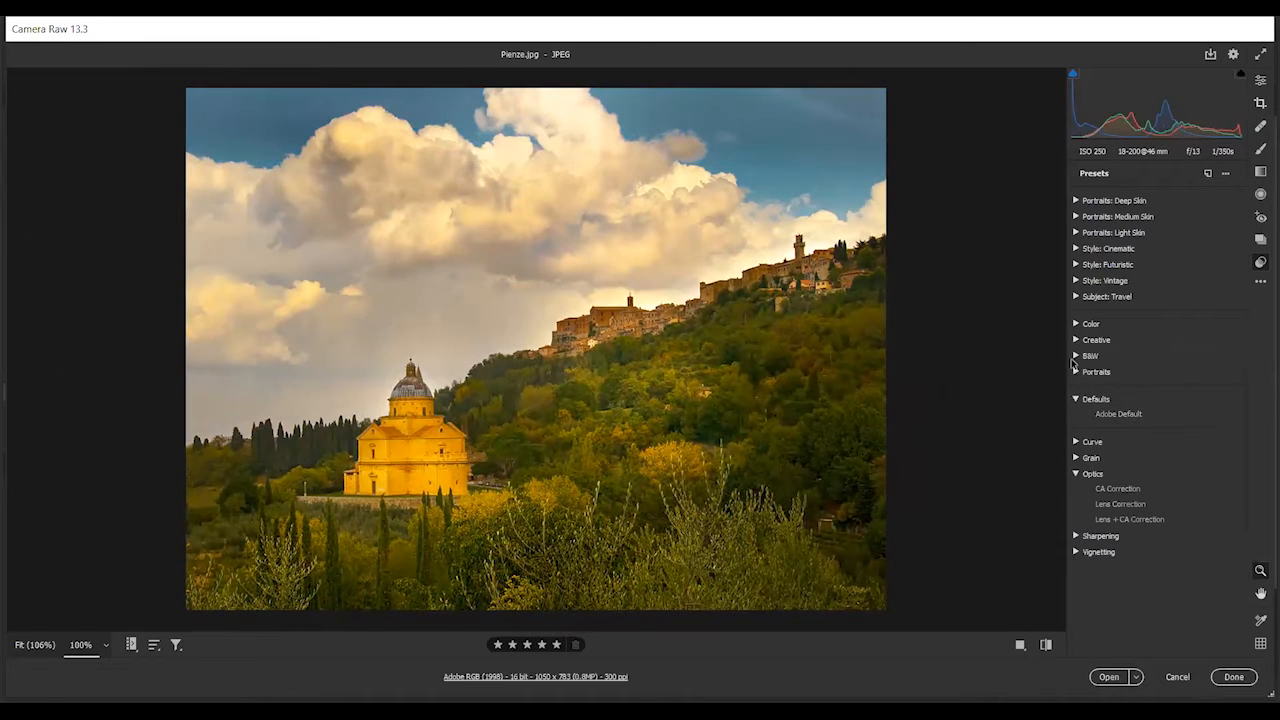
Look through the B&W and Portraits preset groups, previewing presets such as B&W Sepia Tone, and collapse each group again
{"action": "left_click", "coordinate": [1076, 356]}
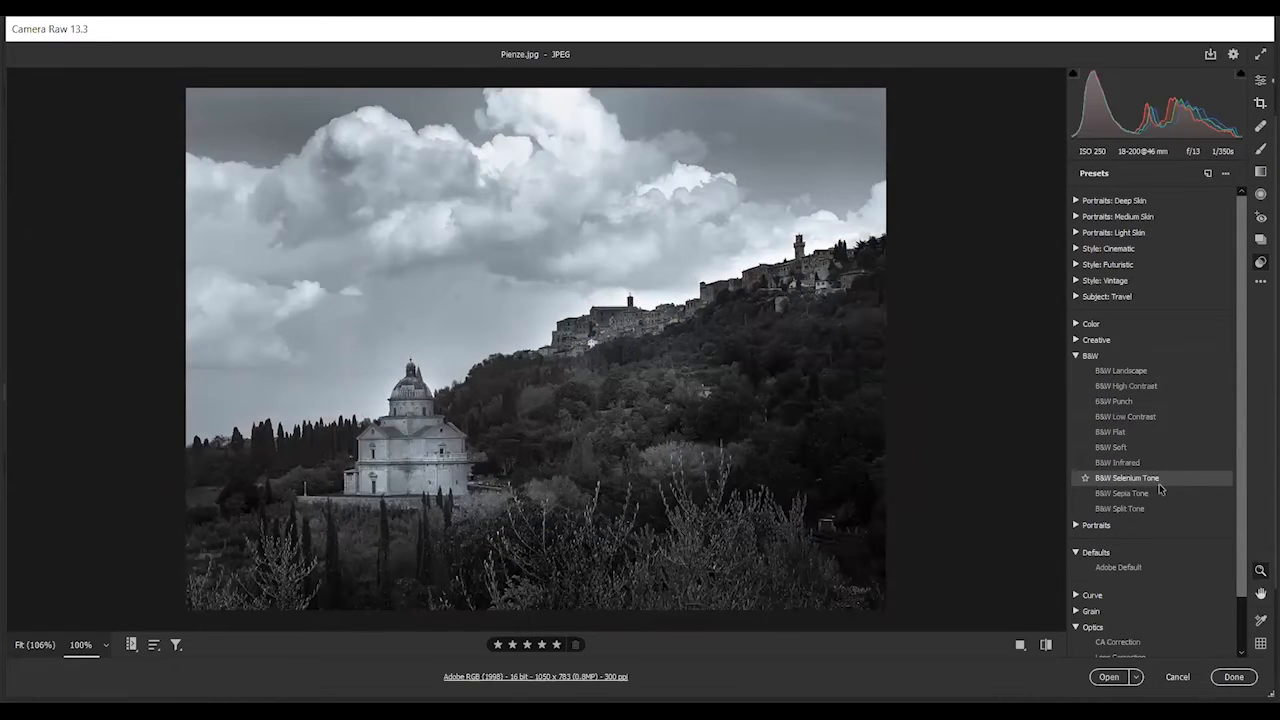
{"action": "left_click", "coordinate": [1158, 494]}
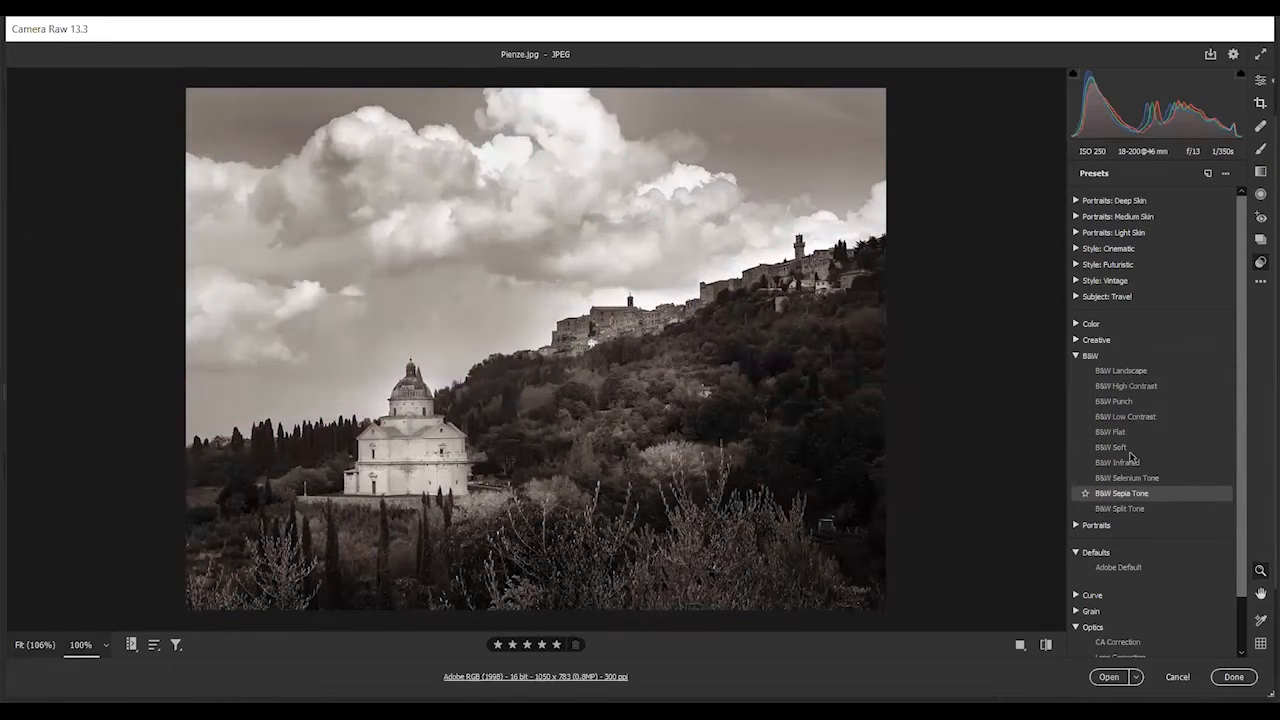
{"action": "left_click", "coordinate": [1075, 356]}
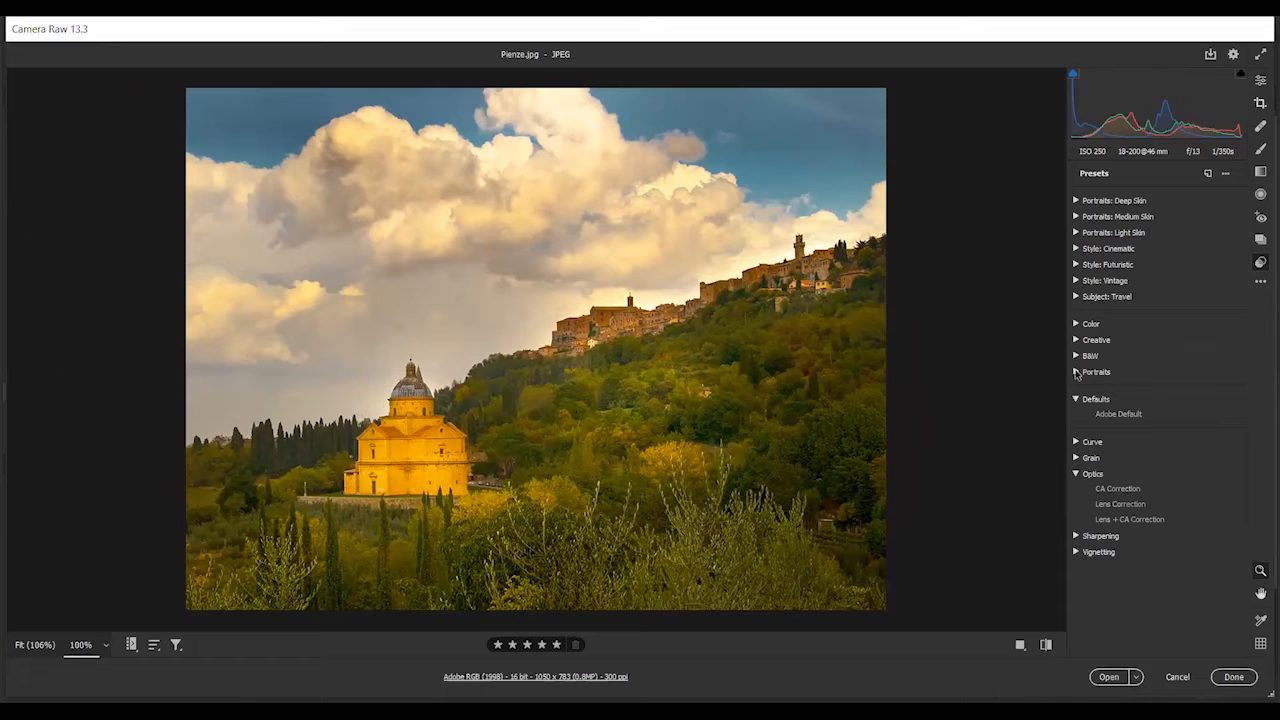
{"action": "left_click", "coordinate": [1075, 372]}
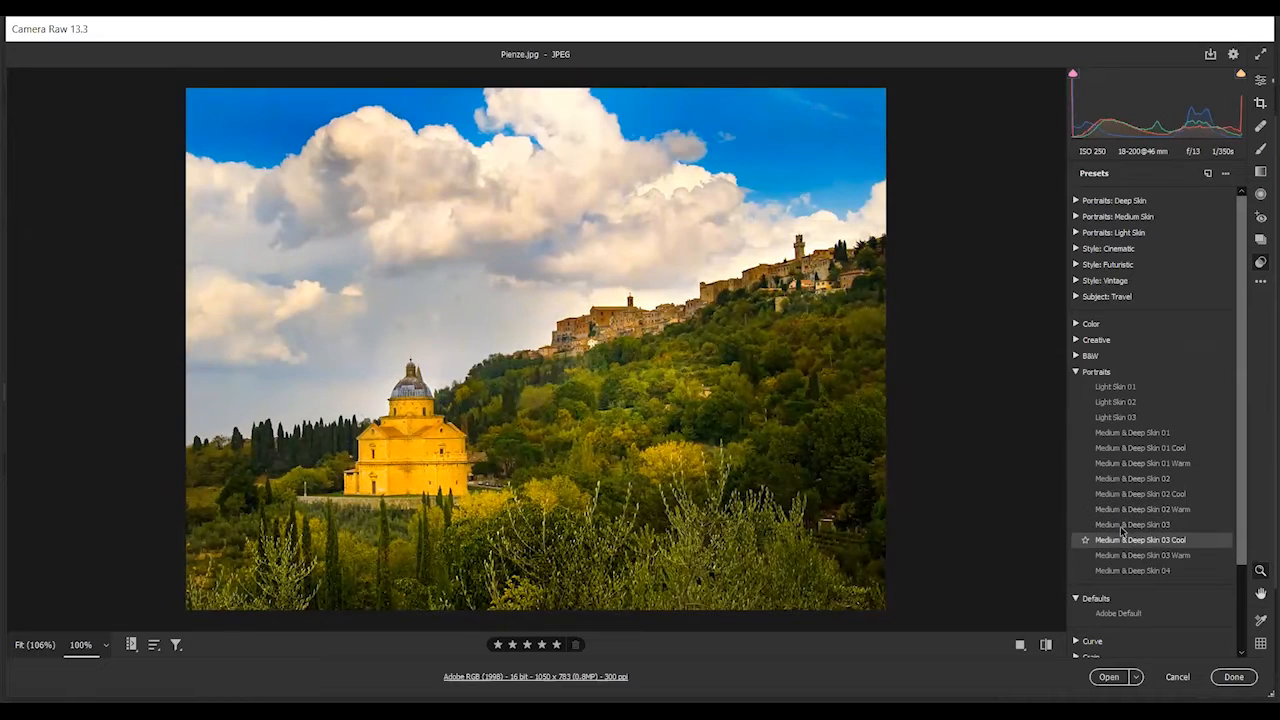
{"action": "left_click", "coordinate": [1075, 374]}
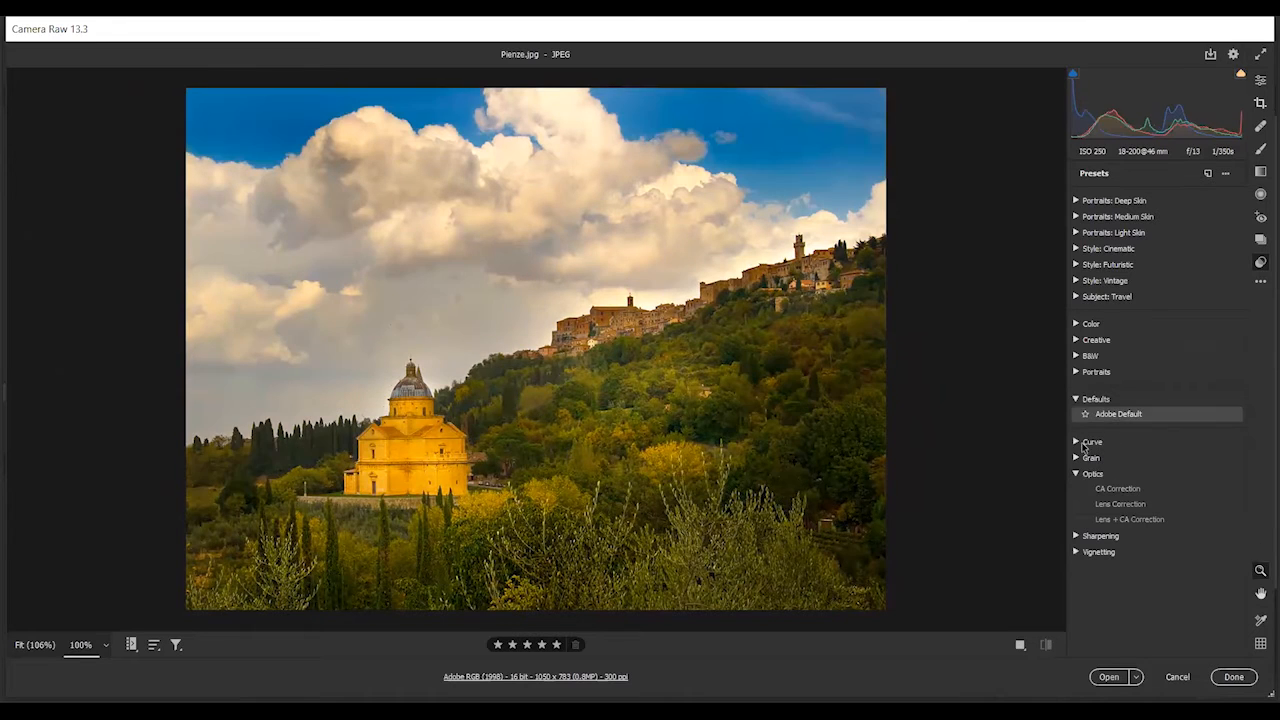
View the Curve presets and collapse them, and expand the Sharpening presets
{"action": "left_click", "coordinate": [1075, 442]}
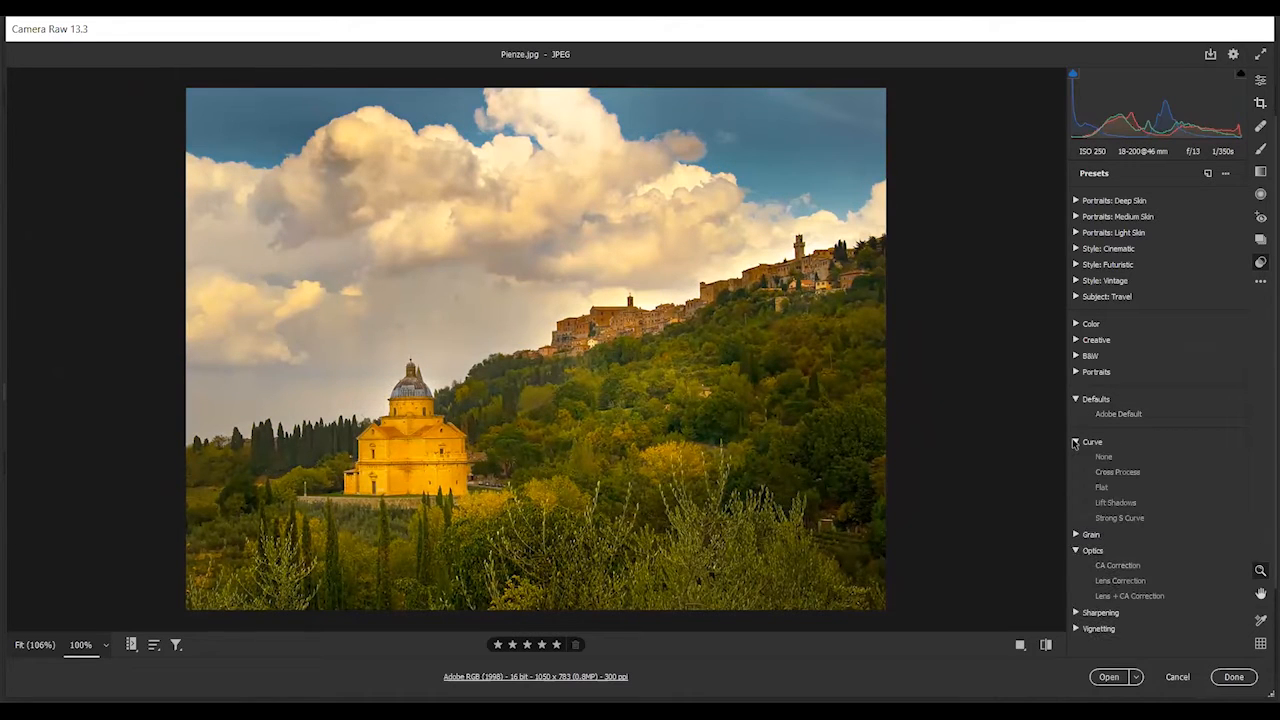
{"action": "left_click", "coordinate": [1075, 442]}
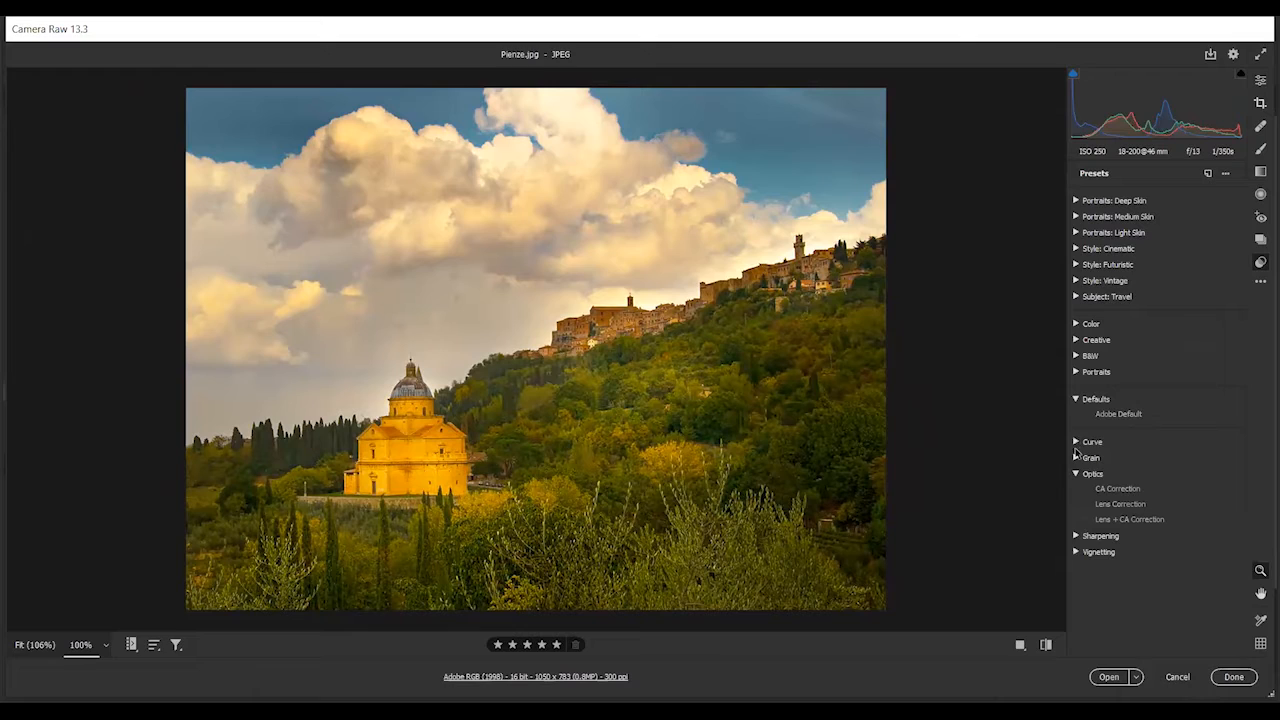
{"action": "left_click", "coordinate": [1077, 537]}
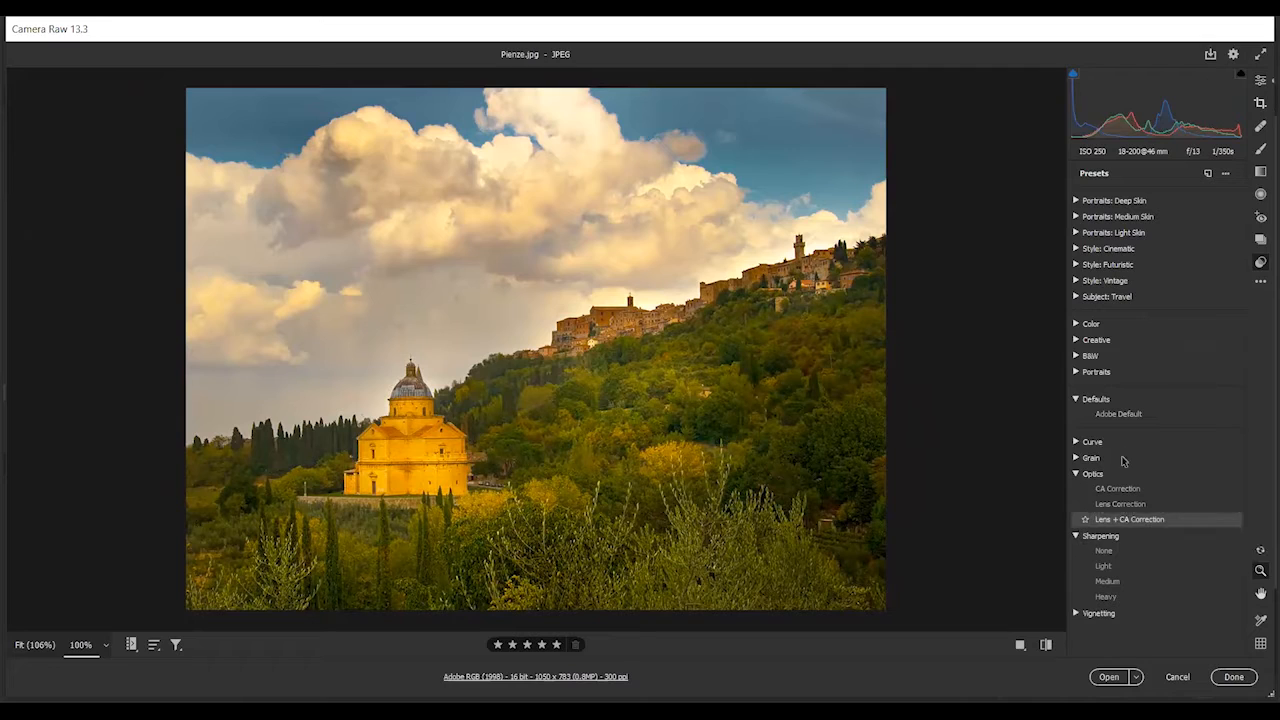
Set Sharpening to 41 in the Detail section of the edit settings, and collapse the section
{"action": "left_click", "coordinate": [1260, 82]}
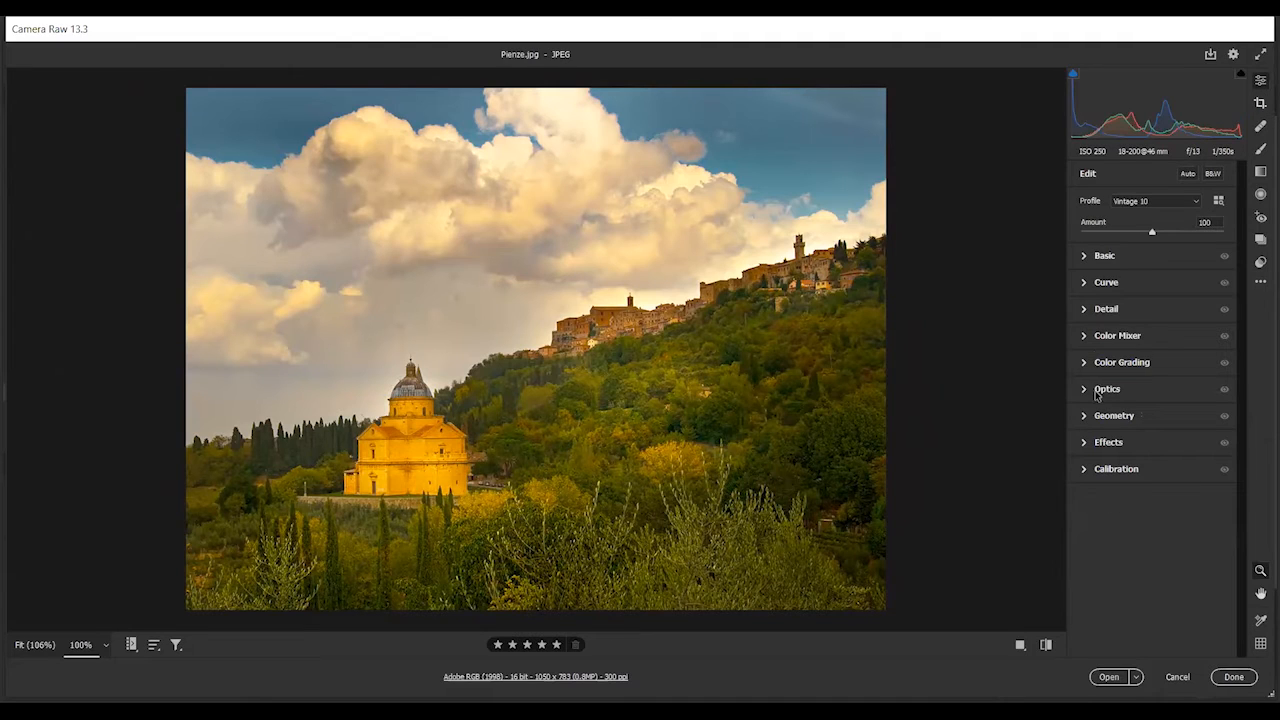
{"action": "left_click", "coordinate": [1085, 311]}
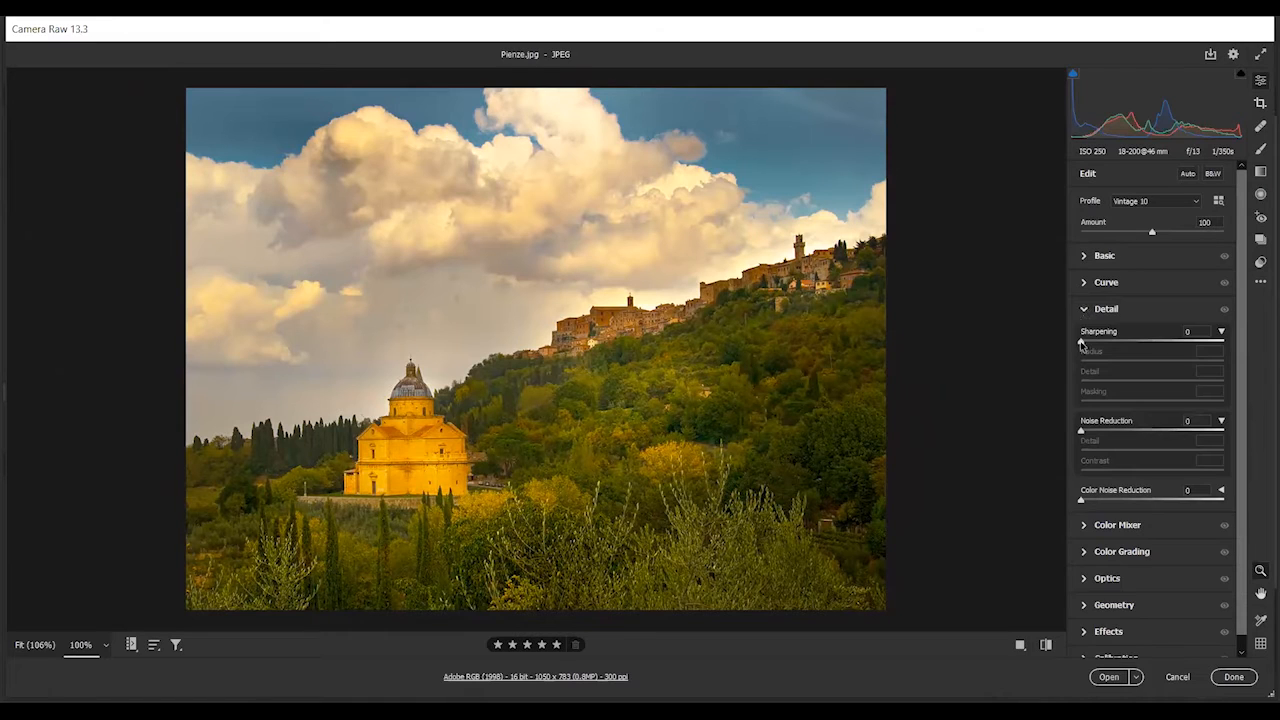
{"action": "left_click_drag", "start_coordinate": [1080, 343], "coordinate": [1119, 332]}
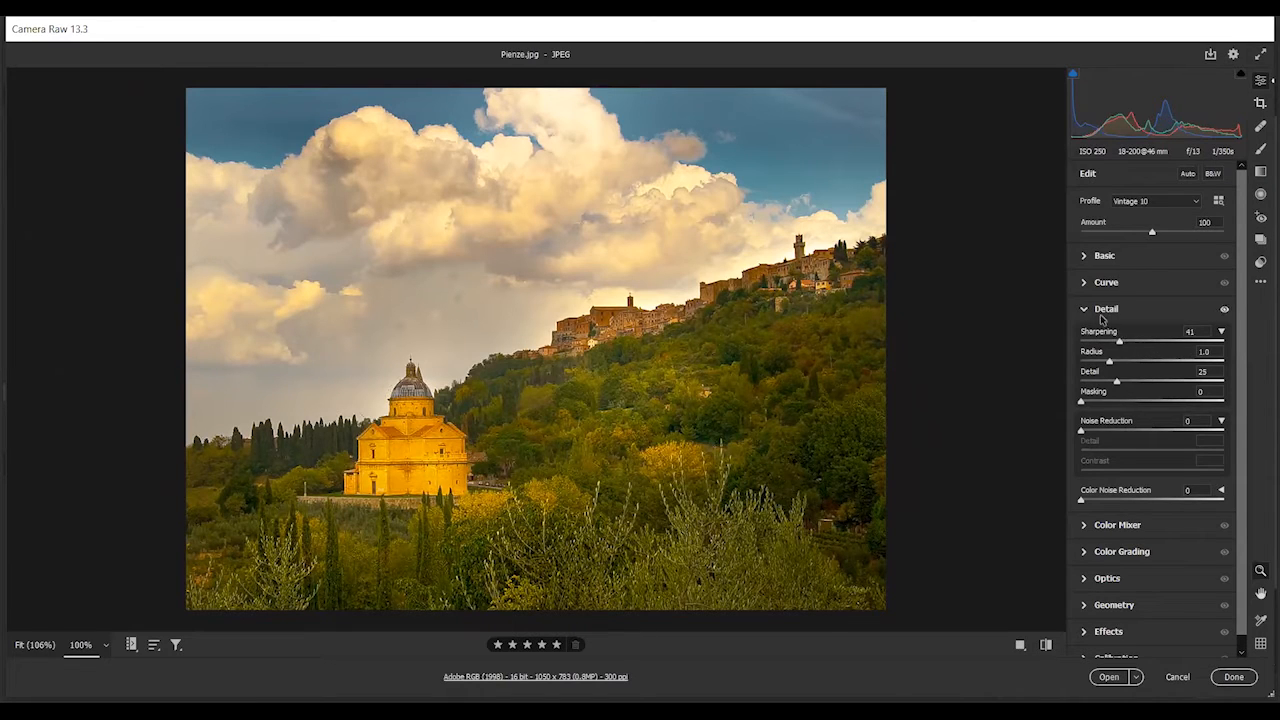
{"action": "left_click", "coordinate": [1088, 310]}
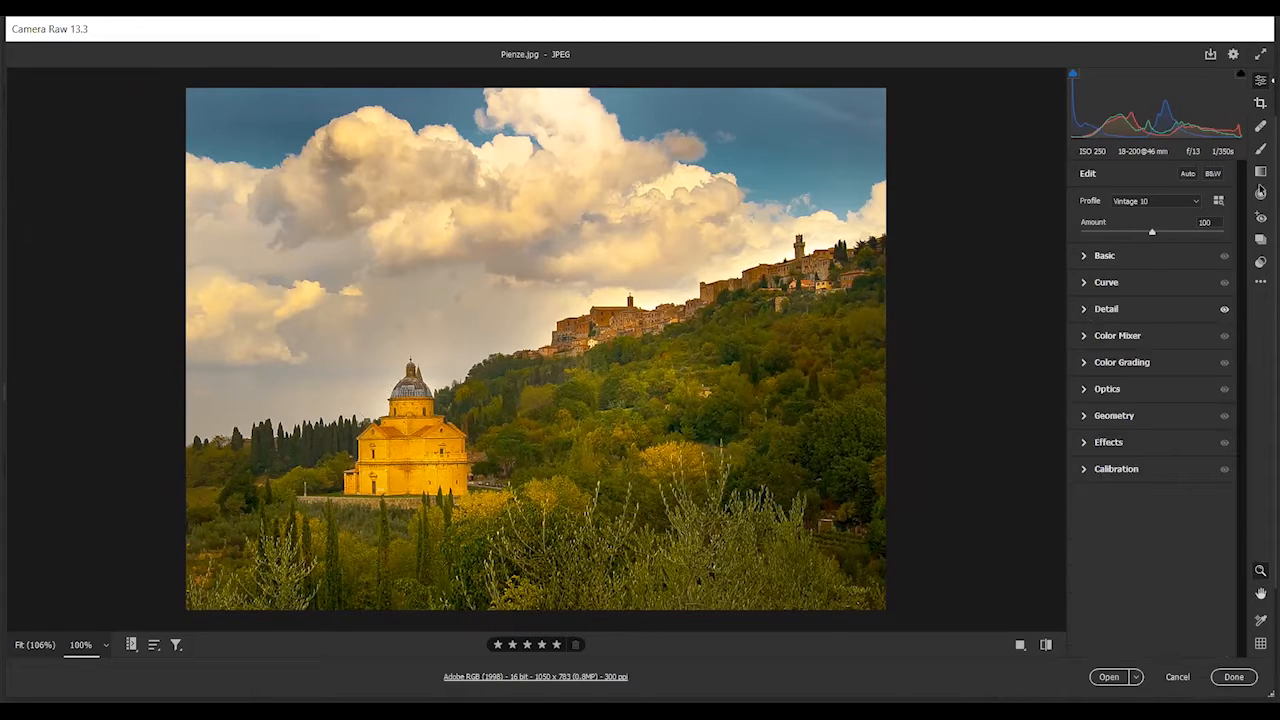
Try the Light and Medium Vignetting presets, apply Heavy, and collapse the Vignetting group
{"action": "left_click", "coordinate": [1260, 263]}
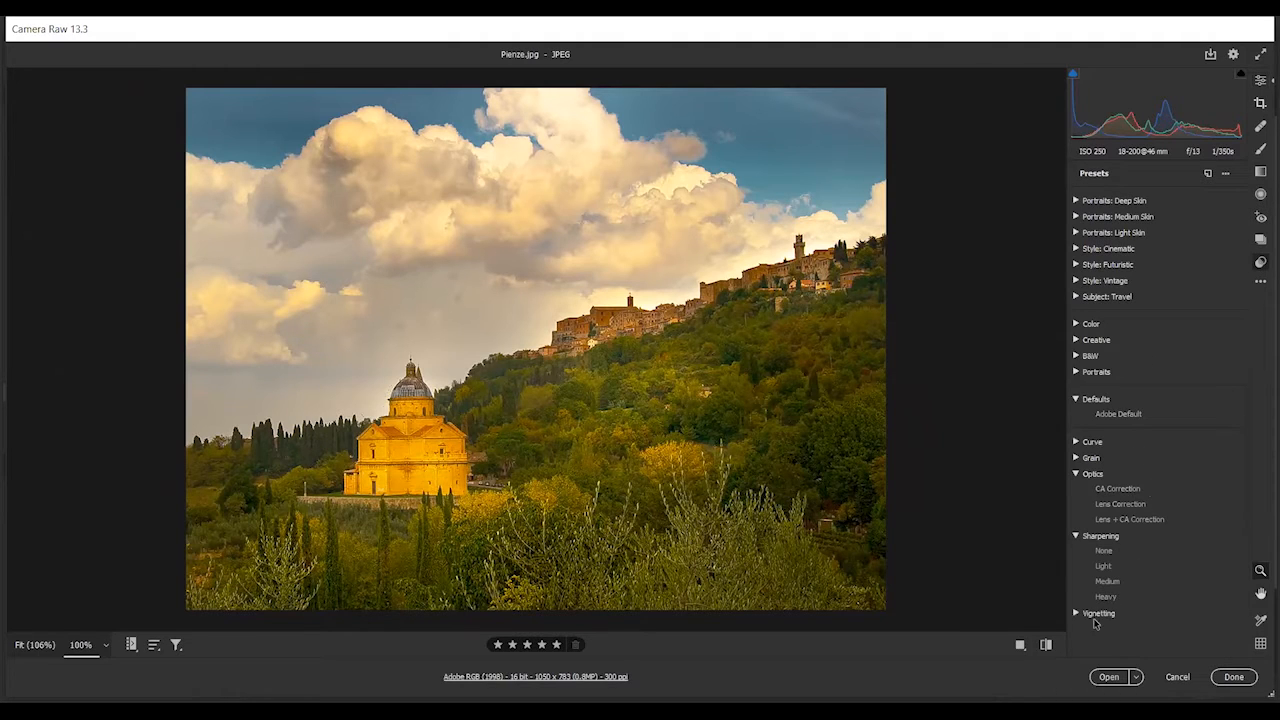
{"action": "left_click", "coordinate": [1096, 614]}
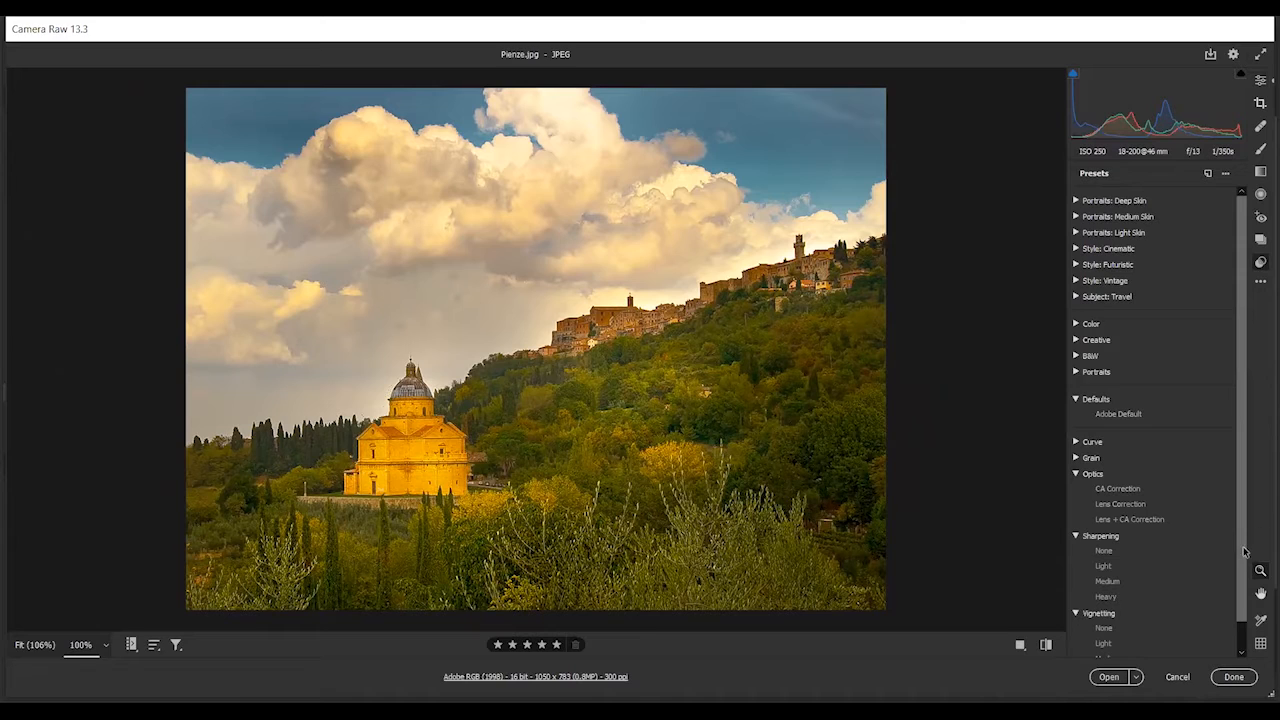
{"action": "scroll", "coordinate": [1245, 551], "scroll_direction": "down", "scroll_amount": 2}
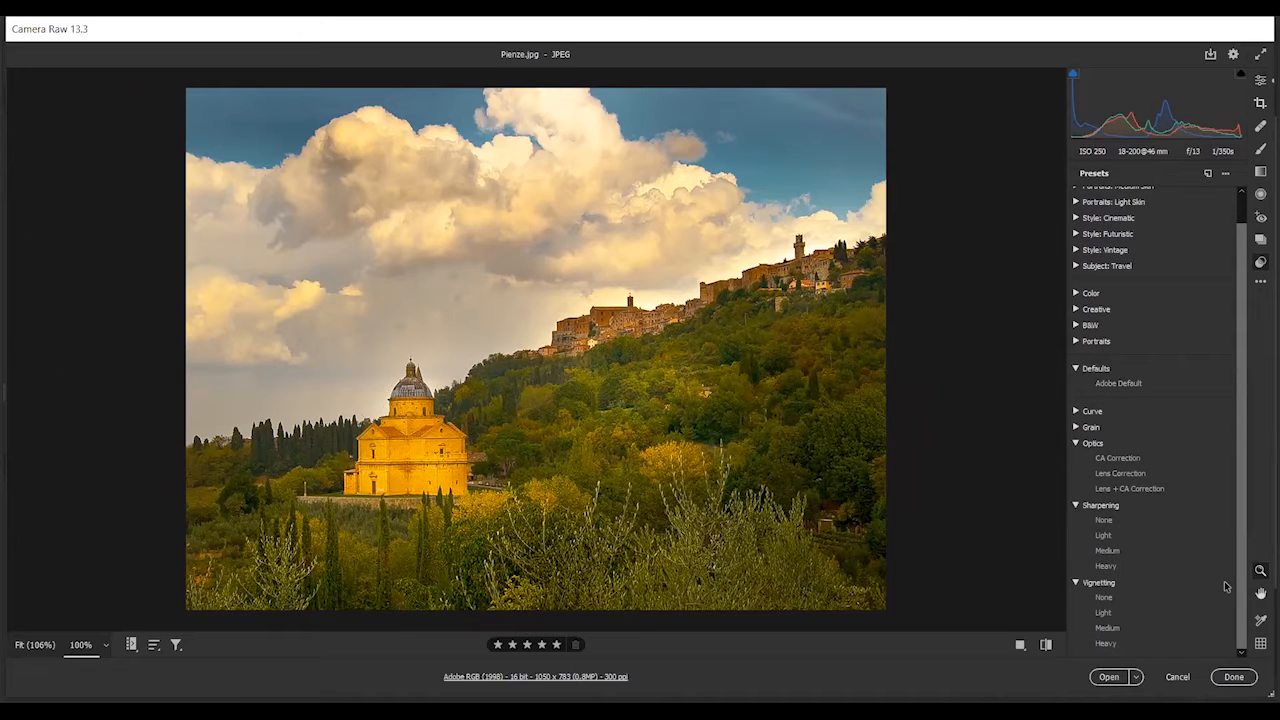
{"action": "left_click", "coordinate": [1100, 613]}
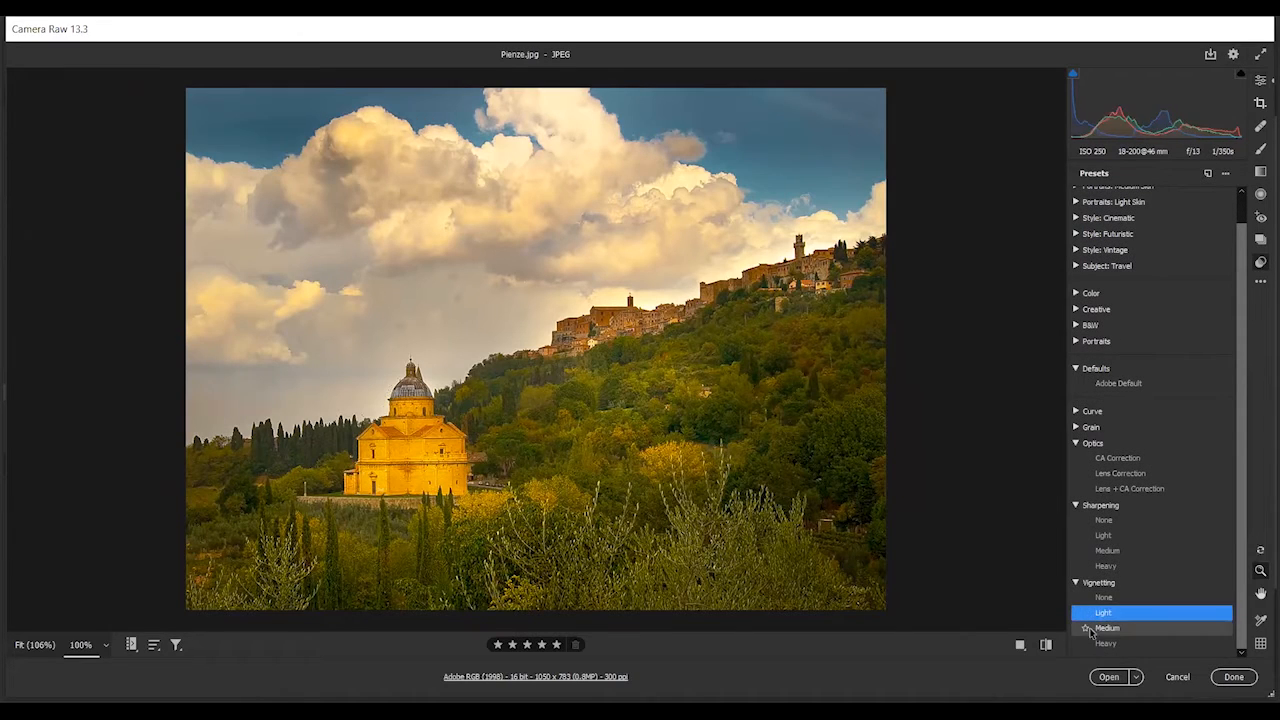
{"action": "left_click", "coordinate": [1102, 628]}
{"action": "left_click", "coordinate": [1097, 648]}
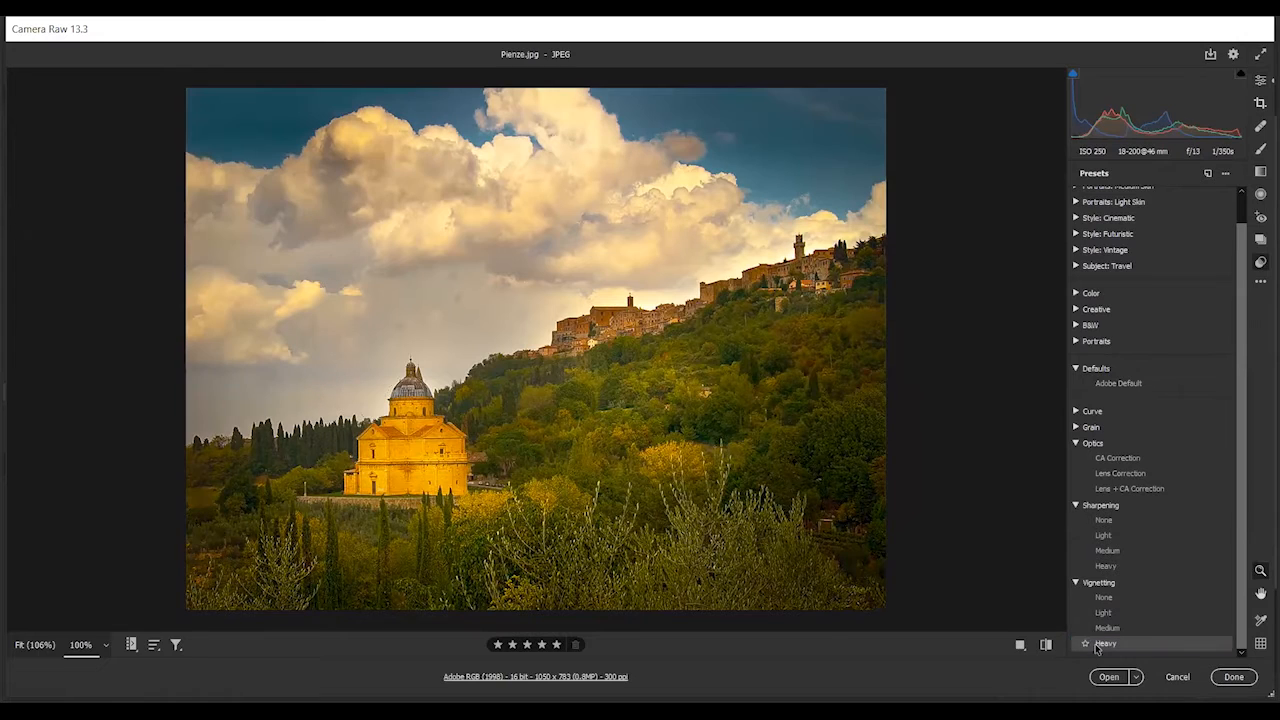
{"action": "left_click", "coordinate": [1077, 583]}
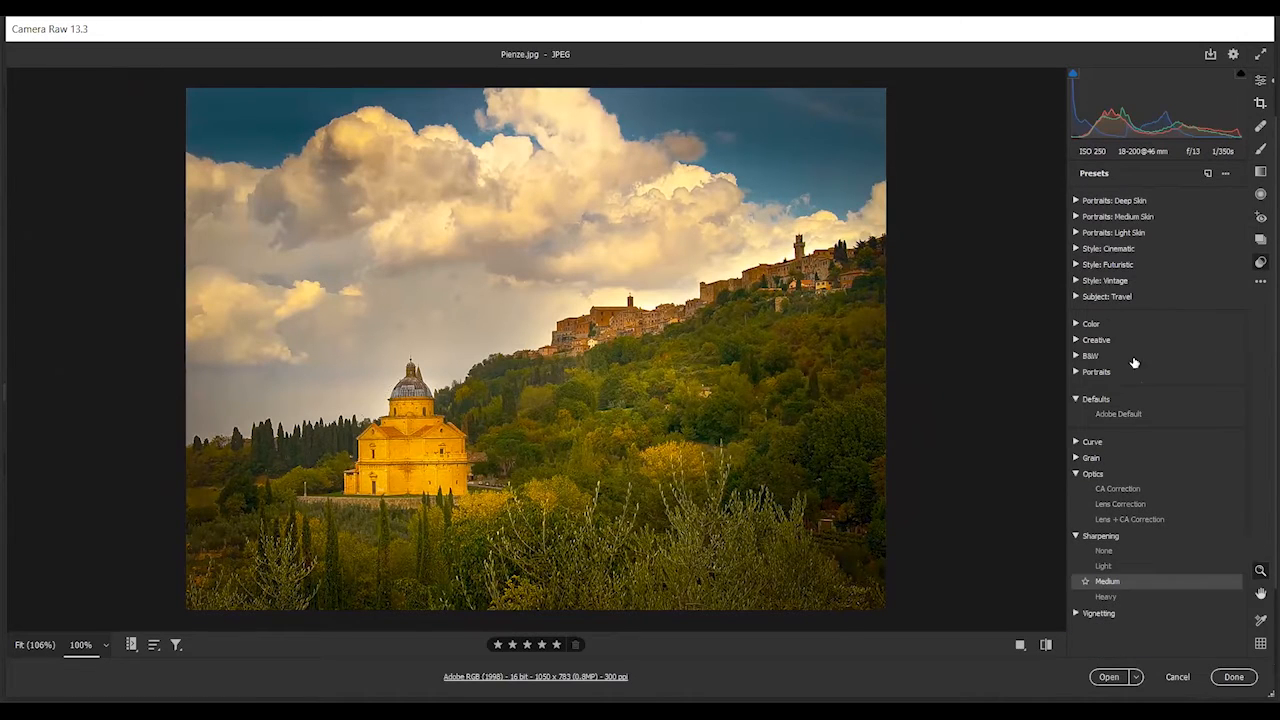
Adjust the vignette in the Effects section, trying an amount of -56, and set Feather to 74, Roundness to -6 and Vignetting to -14
{"action": "left_click", "coordinate": [1261, 82]}
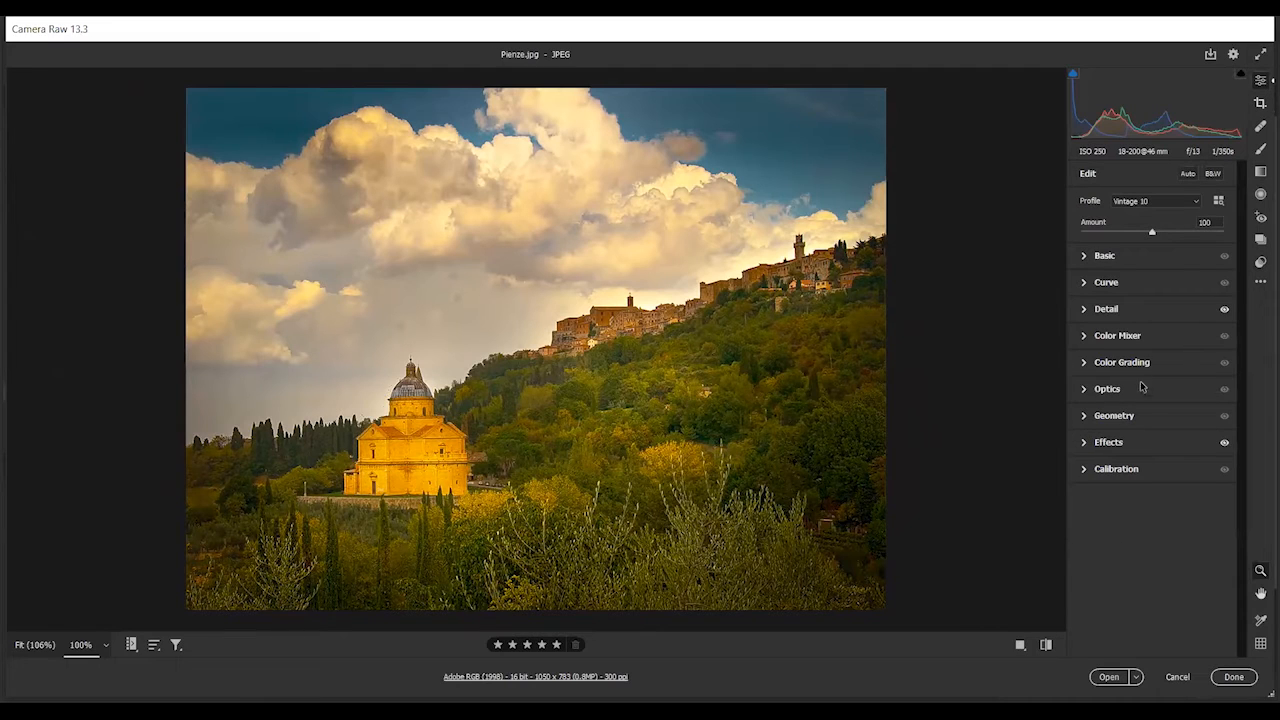
{"action": "left_click", "coordinate": [1081, 443]}
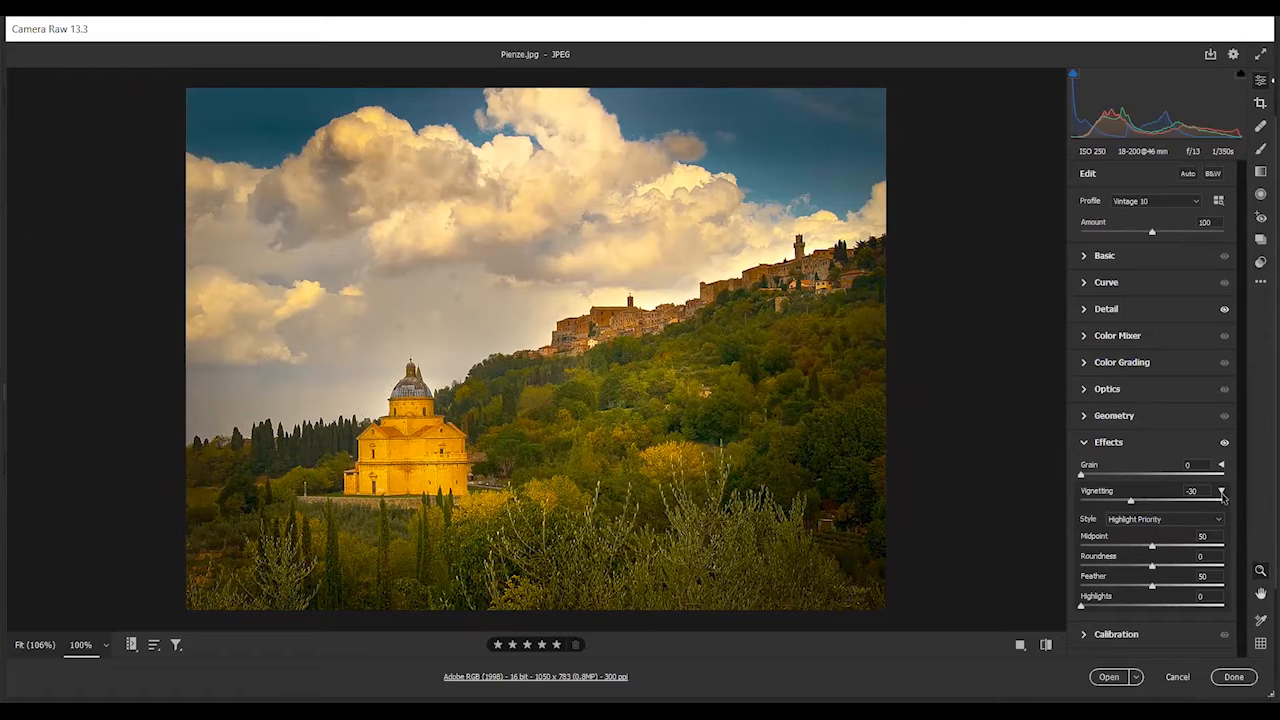
{"action": "left_click", "coordinate": [1221, 493]}
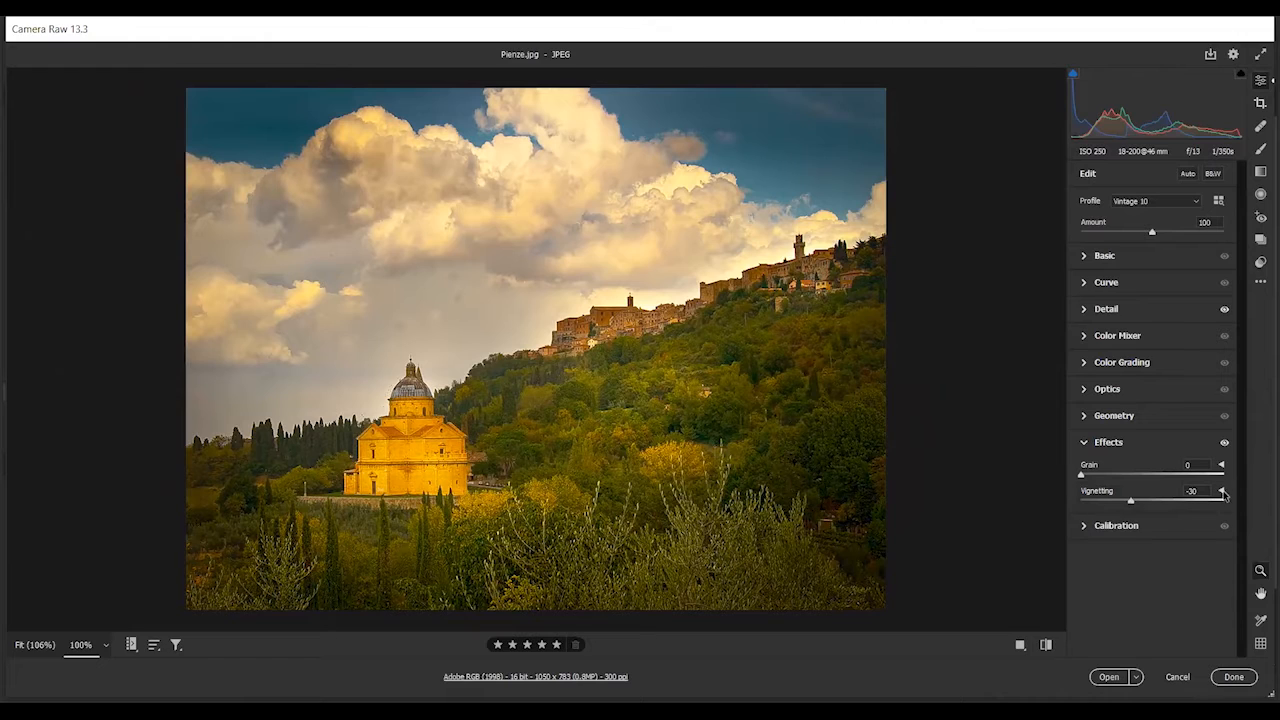
{"action": "left_click", "coordinate": [1221, 492]}
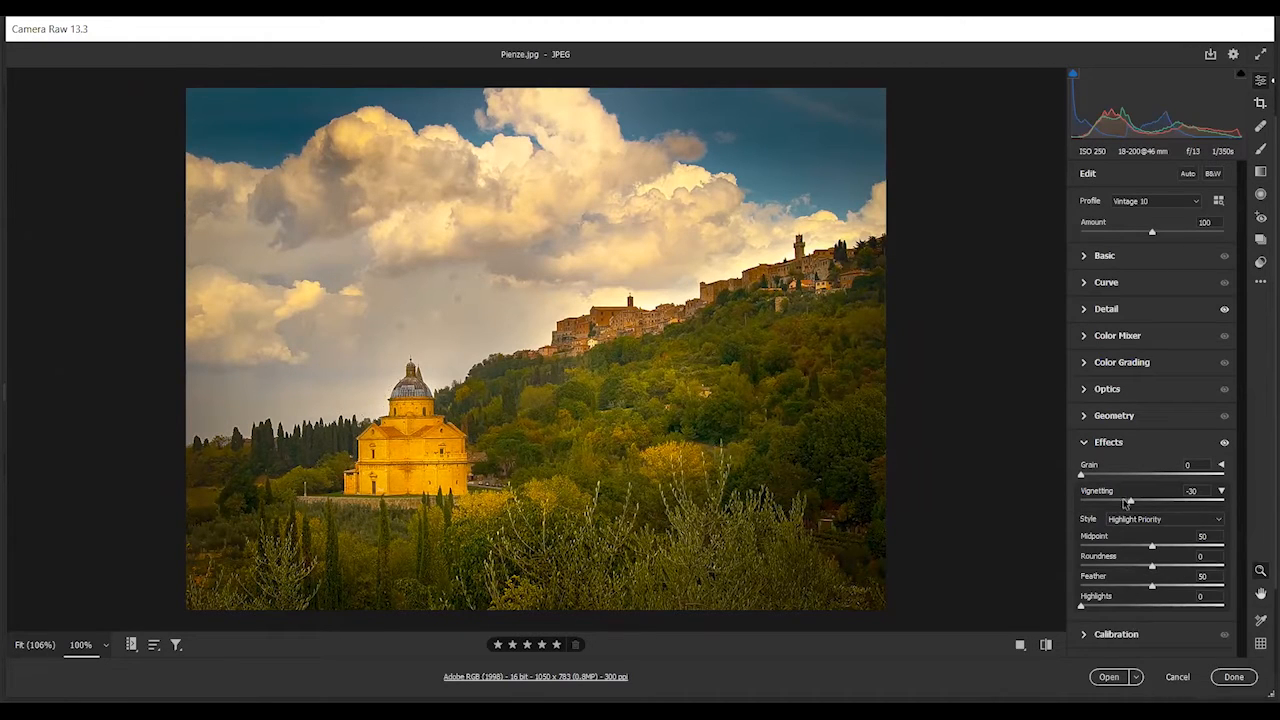
{"action": "left_click_drag", "start_coordinate": [1128, 505], "coordinate": [1111, 503]}
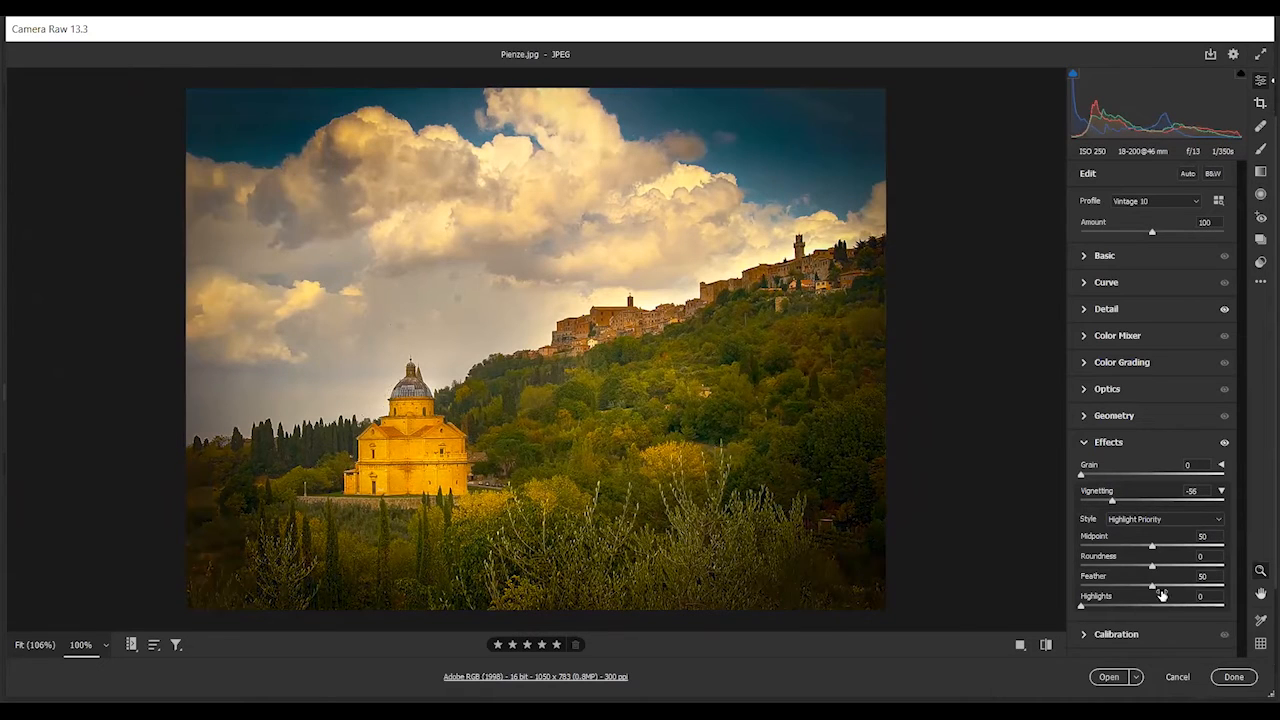
{"action": "mouse_move", "coordinate": [1157, 588]}
{"action": "left_mouse_down"}
{"action": "mouse_move", "coordinate": [1189, 580]}
{"action": "mouse_move", "coordinate": [1175, 565]}
{"action": "mouse_move", "coordinate": [1188, 562]}
{"action": "mouse_move", "coordinate": [1148, 566]}
{"action": "left_mouse_up"}
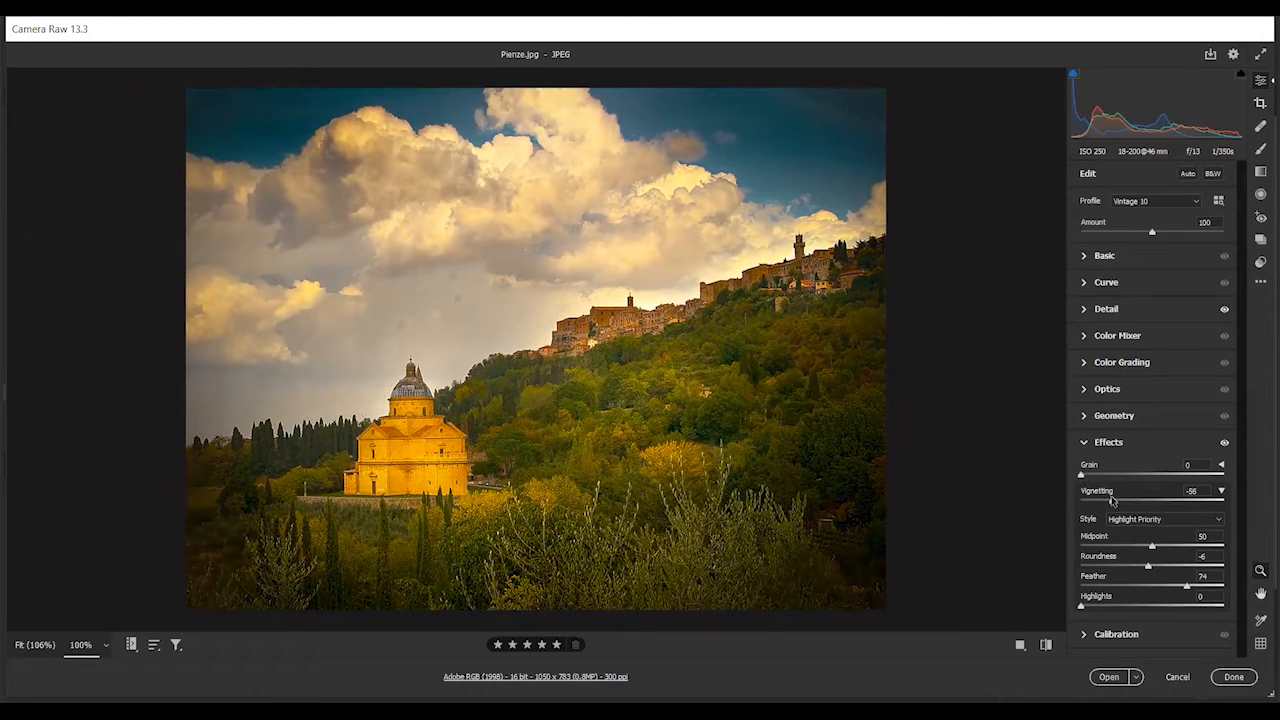
{"action": "left_click_drag", "start_coordinate": [1112, 500], "coordinate": [1142, 500]}
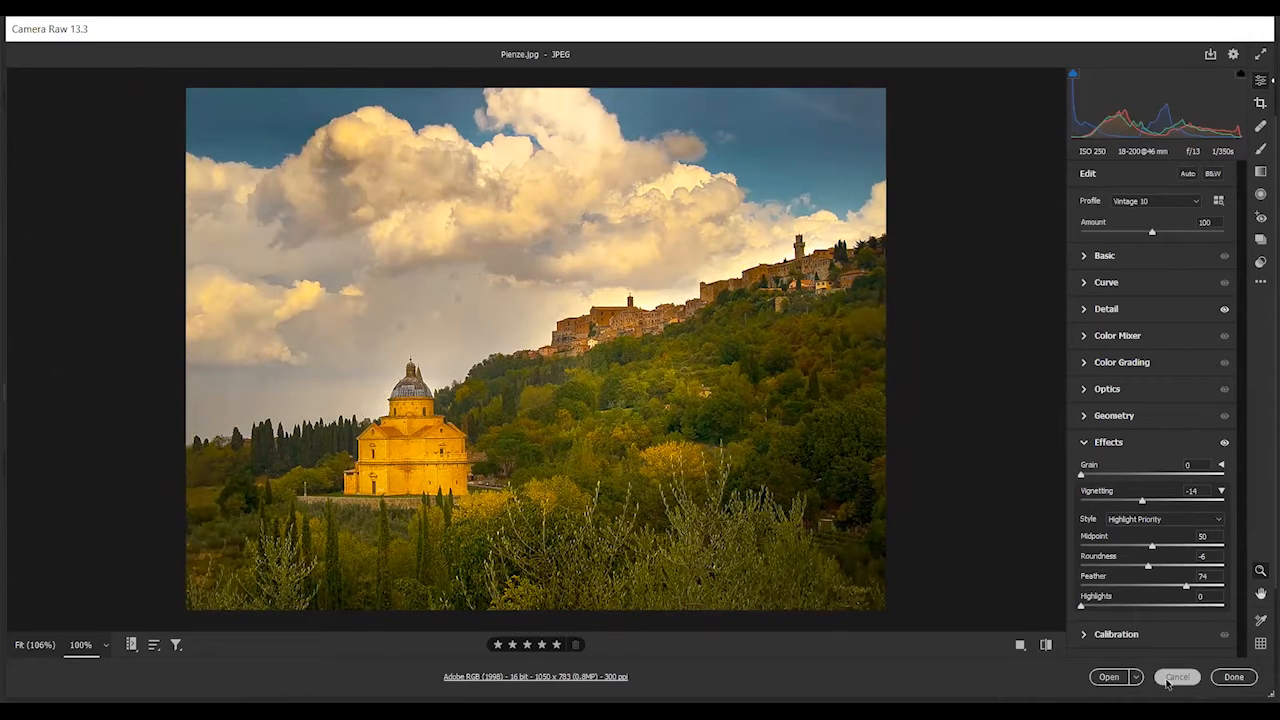
Collapse and expand the Effects section a few times, leaving it collapsed
{"action": "left_click", "coordinate": [1085, 446]}
{"action": "left_click", "coordinate": [1084, 447]}
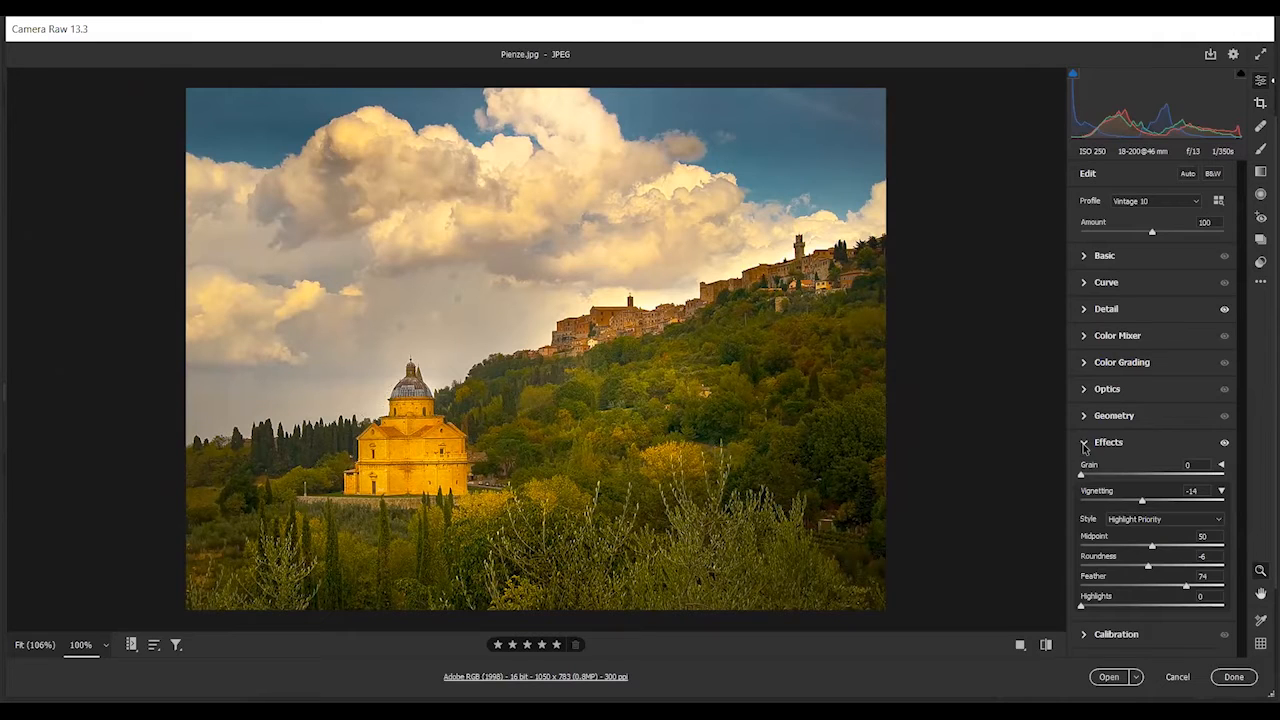
{"action": "left_click", "coordinate": [1083, 446]}
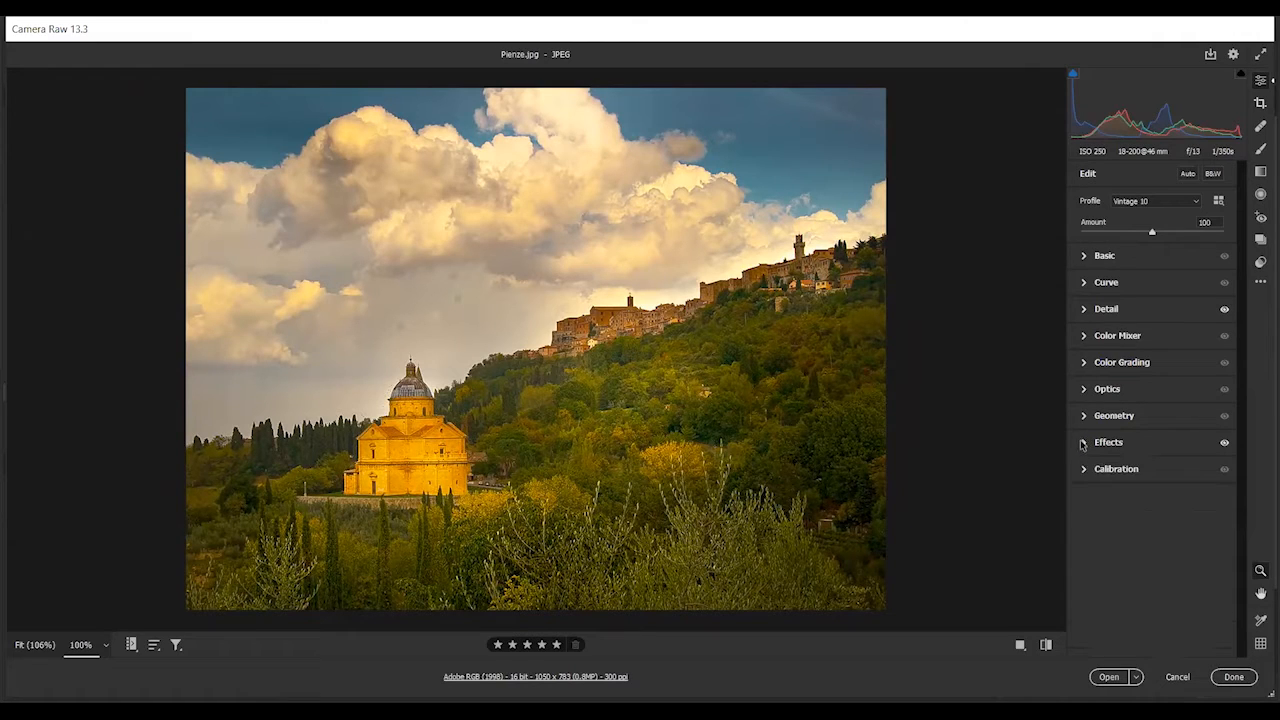
{"action": "left_click", "coordinate": [1082, 446]}
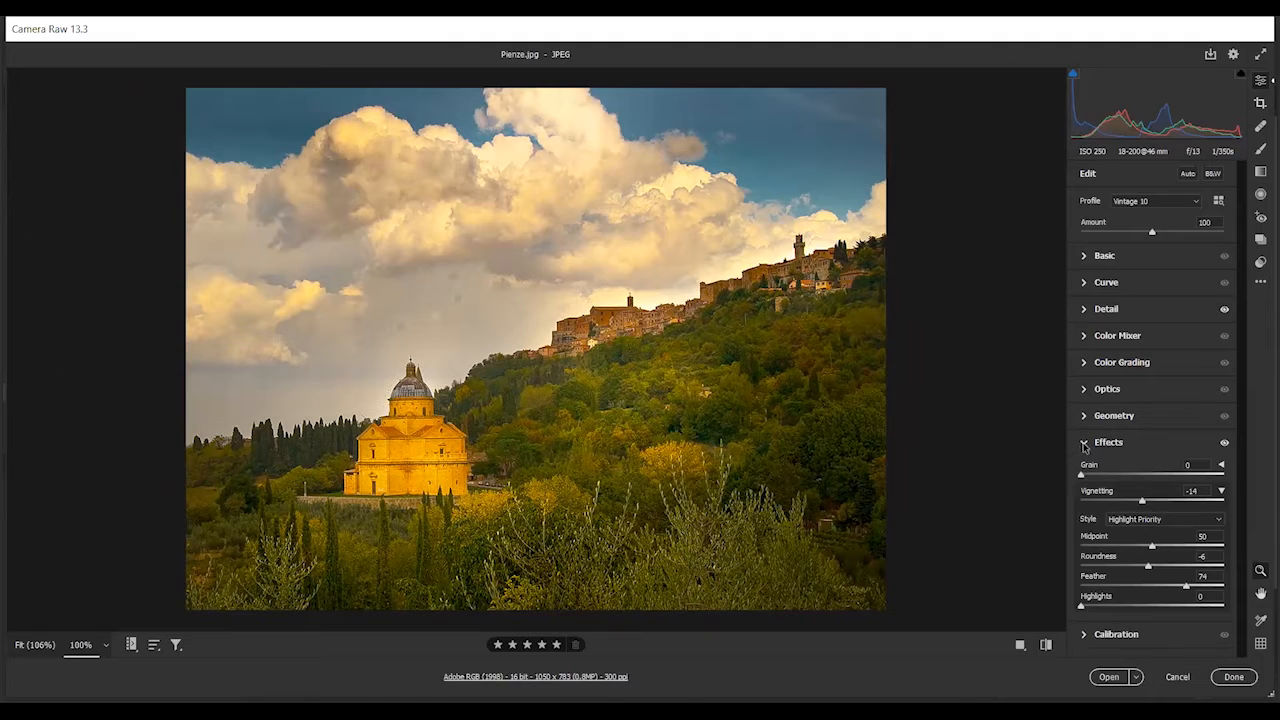
{"action": "left_click", "coordinate": [1082, 446]}
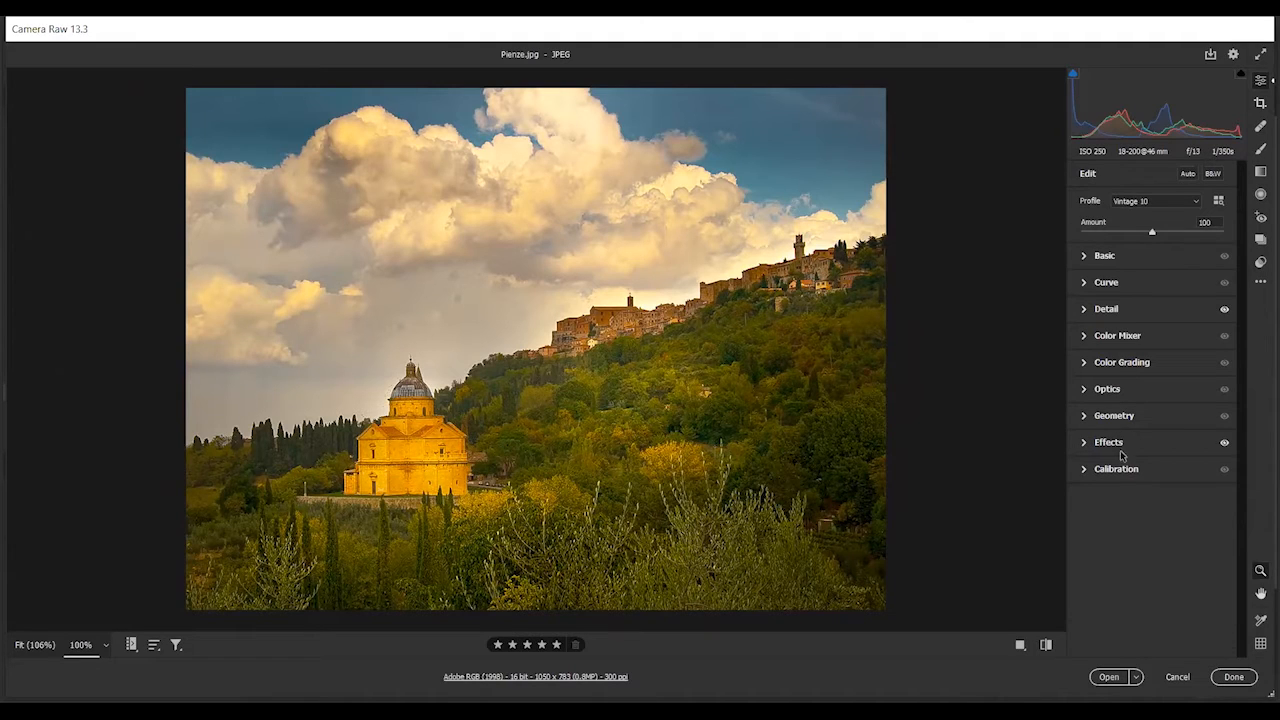
Look over the Basic edit section, the preset groups and the Snapshots list
{"action": "left_click", "coordinate": [1084, 257]}
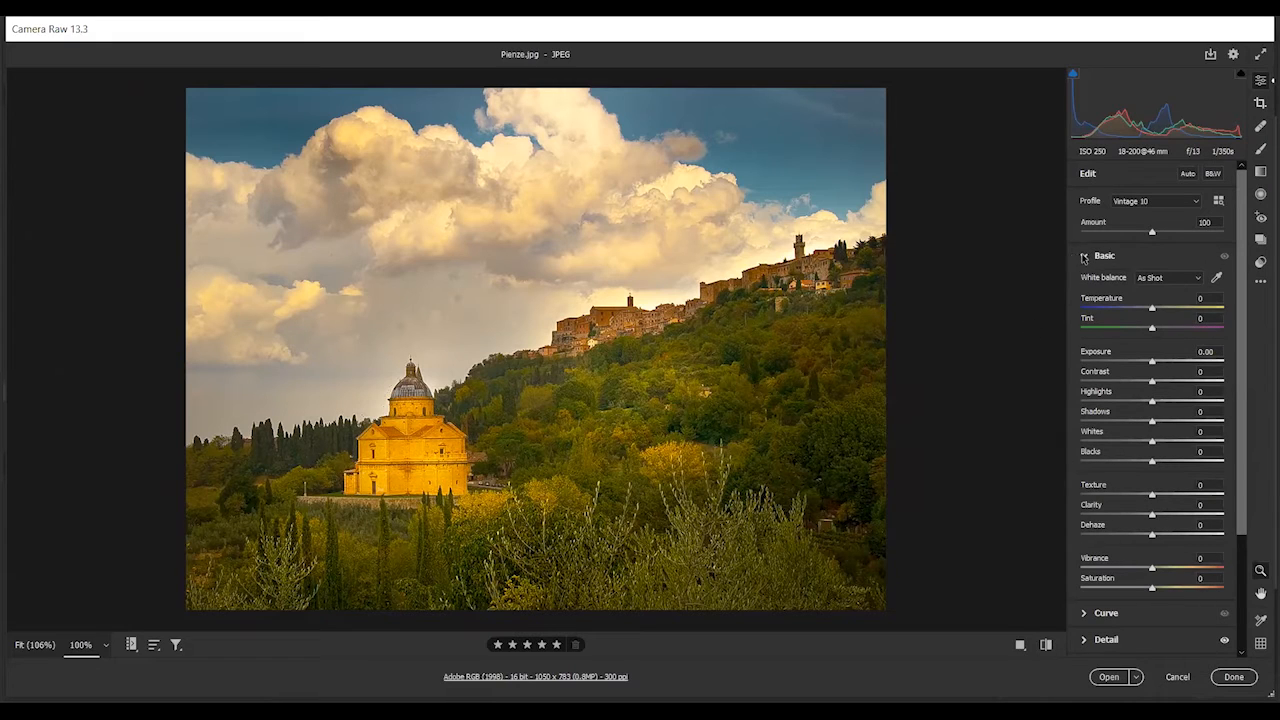
{"action": "left_click", "coordinate": [1084, 257]}
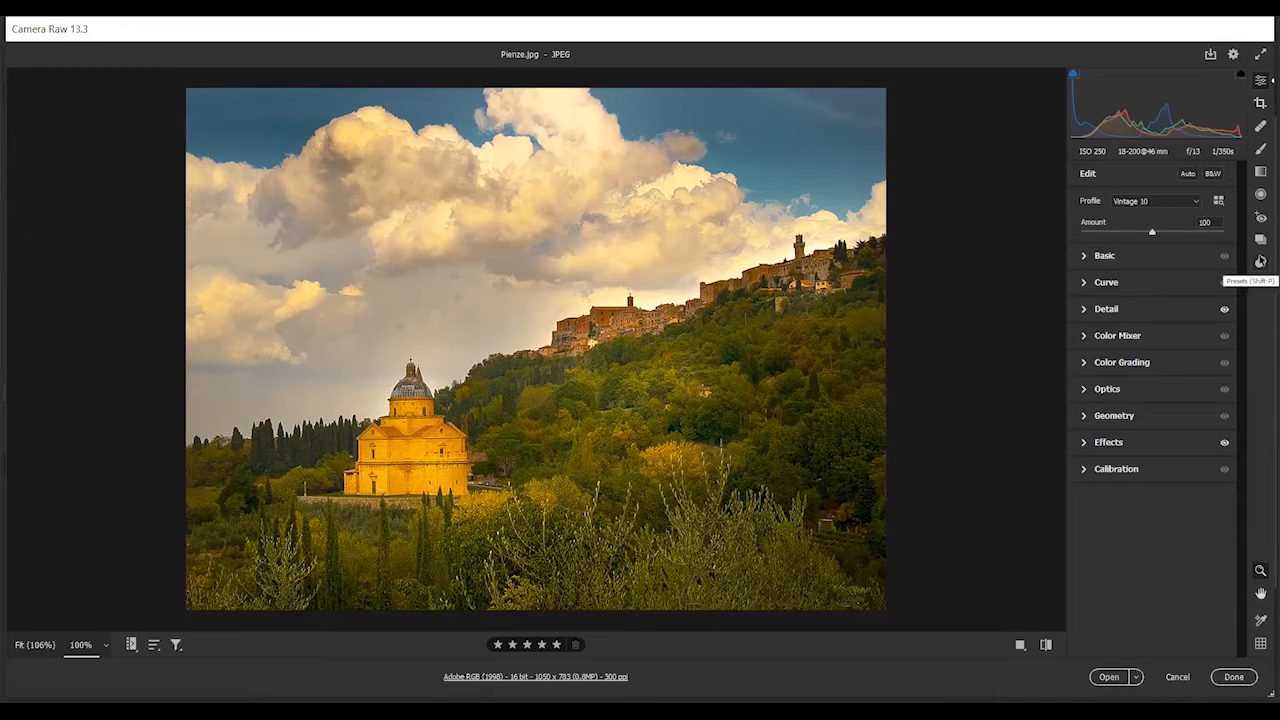
{"action": "left_click", "coordinate": [1261, 261]}
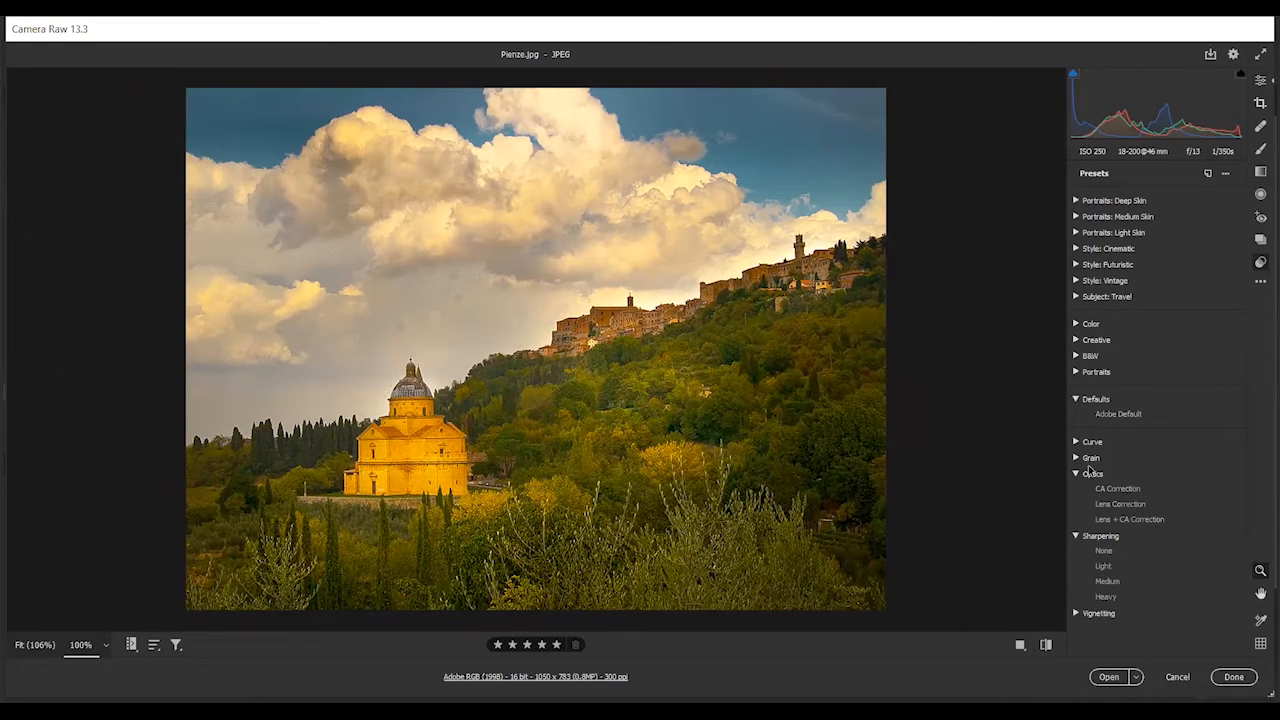
{"action": "left_click", "coordinate": [1260, 240]}
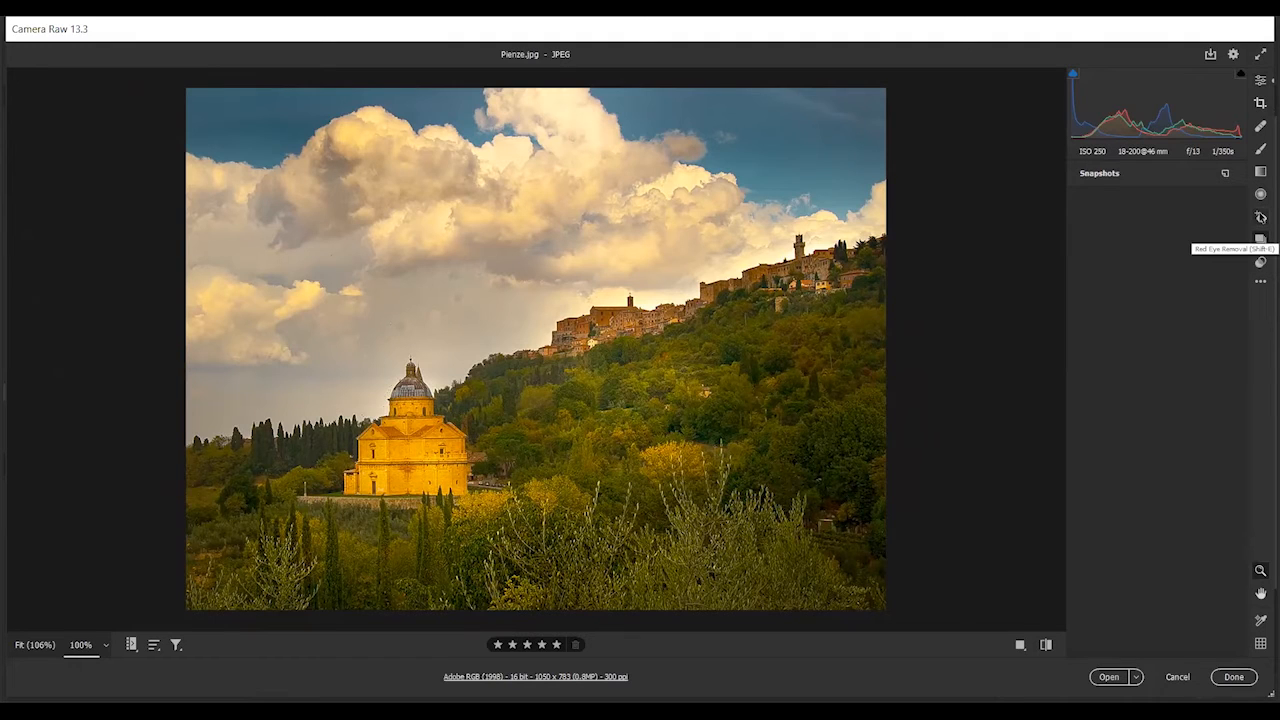
Set the Pupil Size of the Red Eye removal tool to 48
{"action": "left_click", "coordinate": [1260, 217]}
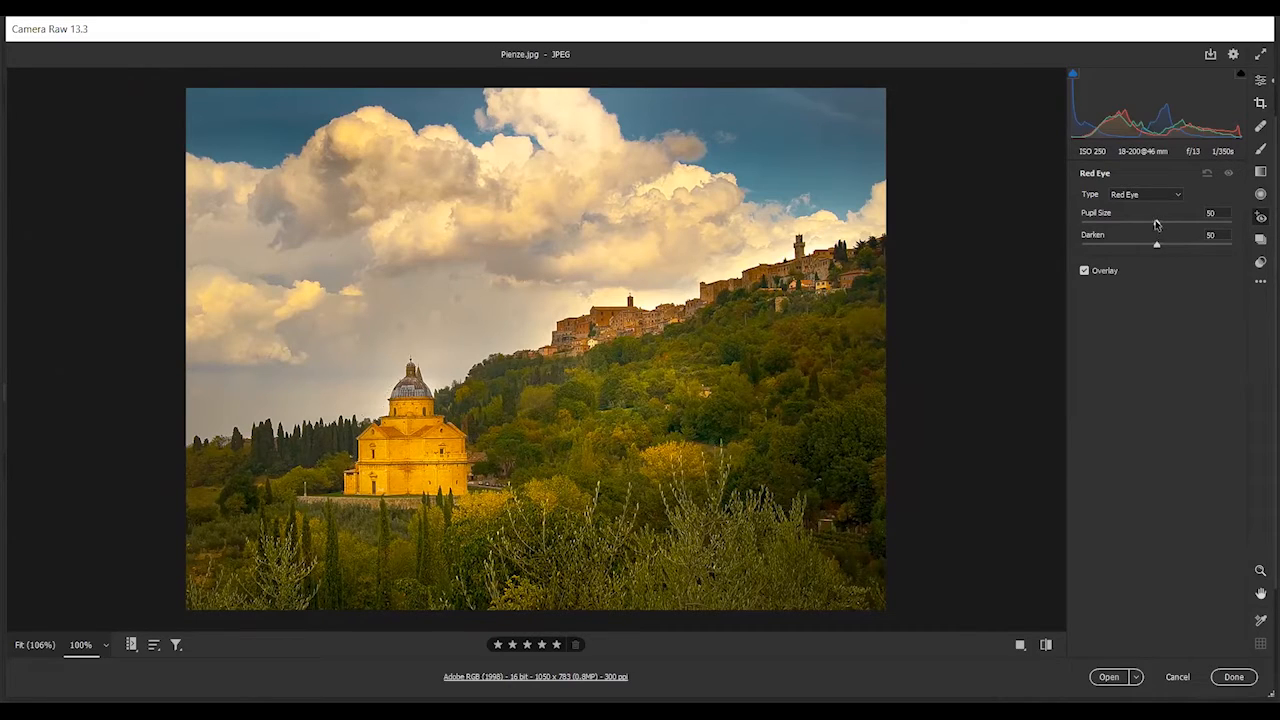
{"action": "mouse_move", "coordinate": [1156, 224]}
{"action": "left_mouse_down"}
{"action": "mouse_move", "coordinate": [1131, 225]}
{"action": "mouse_move", "coordinate": [1153, 224]}
{"action": "left_mouse_up"}
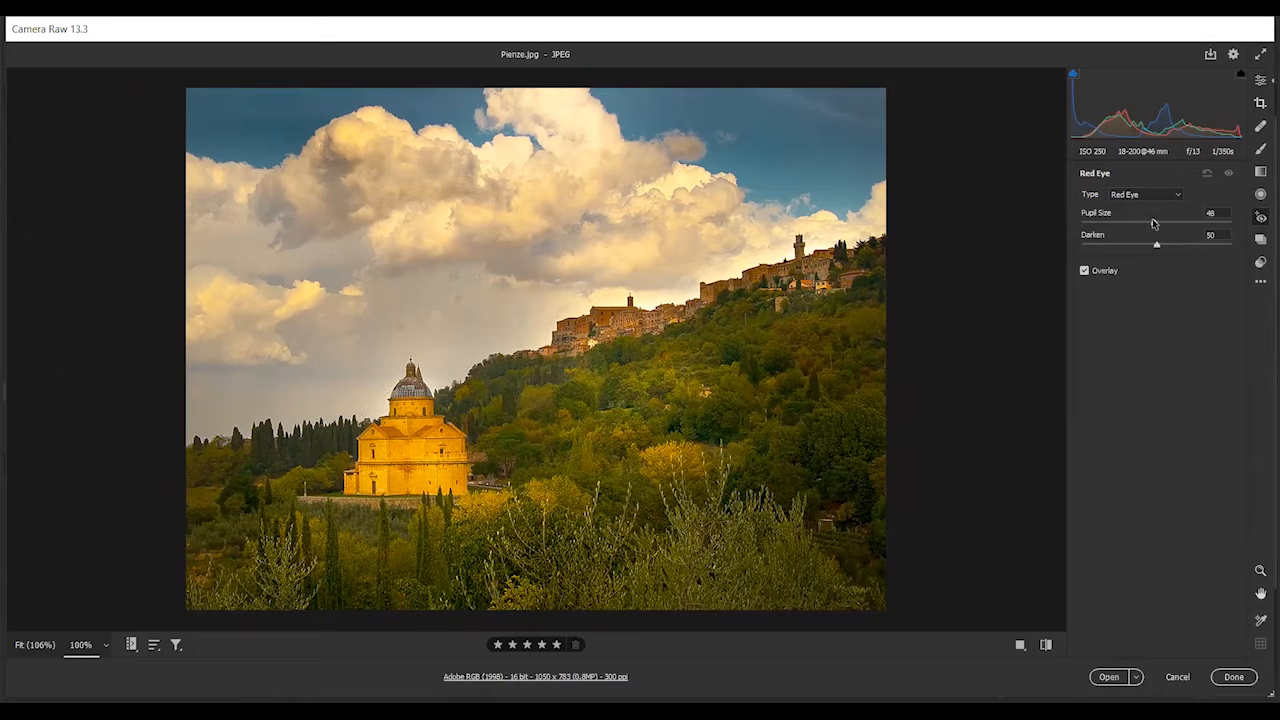
Draw a radial filter over the clouds, reshape it into a wide ellipse and place it around the domed church
{"action": "left_click", "coordinate": [1260, 195]}
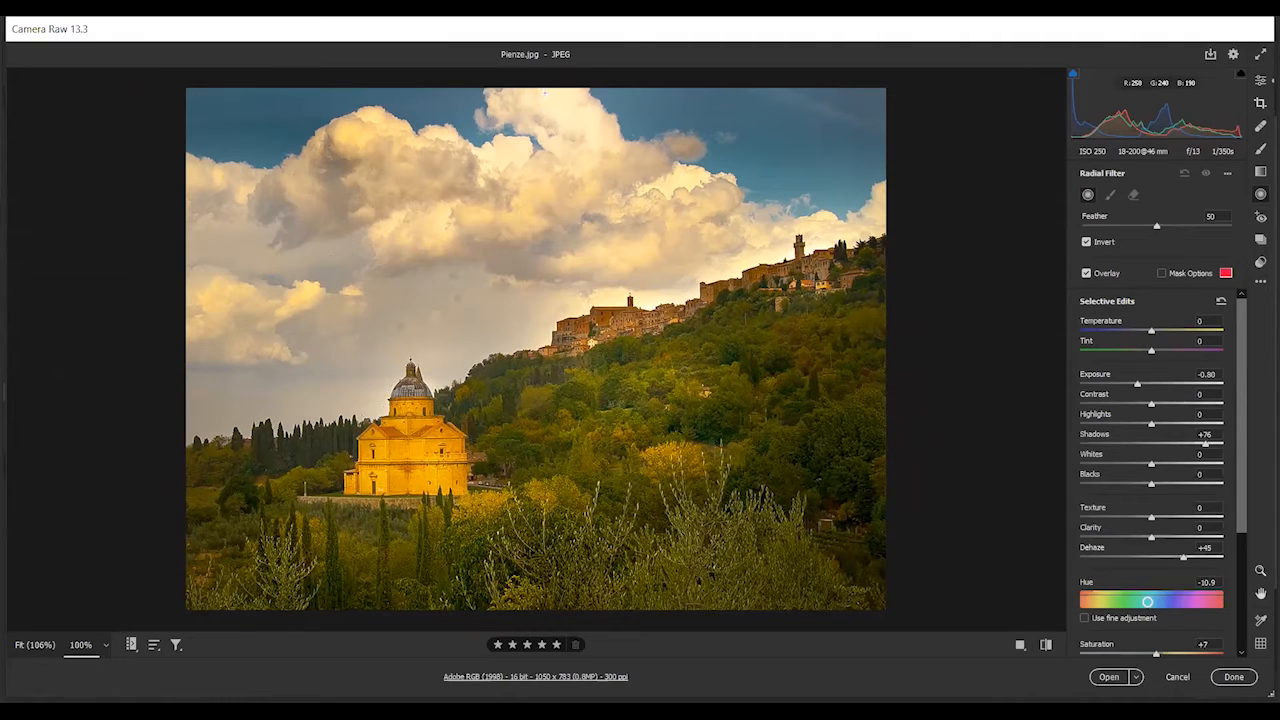
{"action": "mouse_move", "coordinate": [543, 88]}
{"action": "left_mouse_down"}
{"action": "mouse_move", "coordinate": [547, 116]}
{"action": "mouse_move", "coordinate": [596, 173]}
{"action": "mouse_move", "coordinate": [642, 203]}
{"action": "left_mouse_up"}
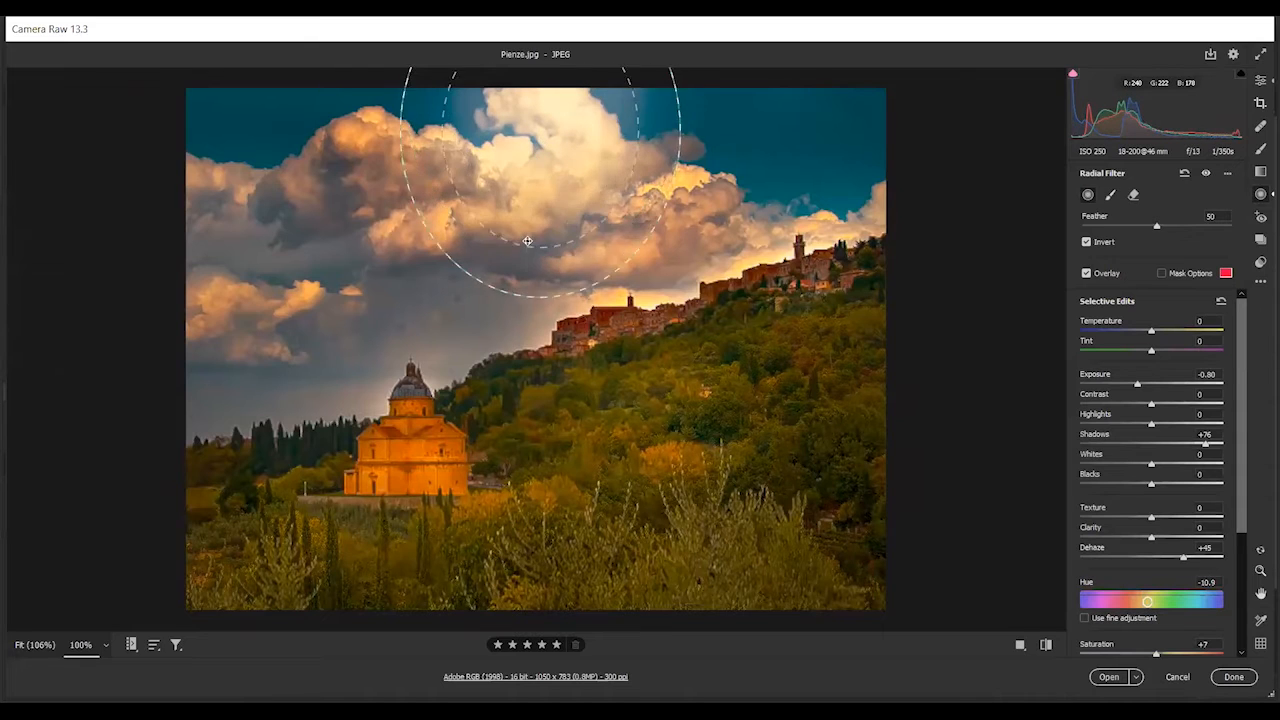
{"action": "mouse_move", "coordinate": [579, 153]}
{"action": "left_mouse_down"}
{"action": "mouse_move", "coordinate": [499, 355]}
{"action": "mouse_move", "coordinate": [558, 364]}
{"action": "left_mouse_up"}
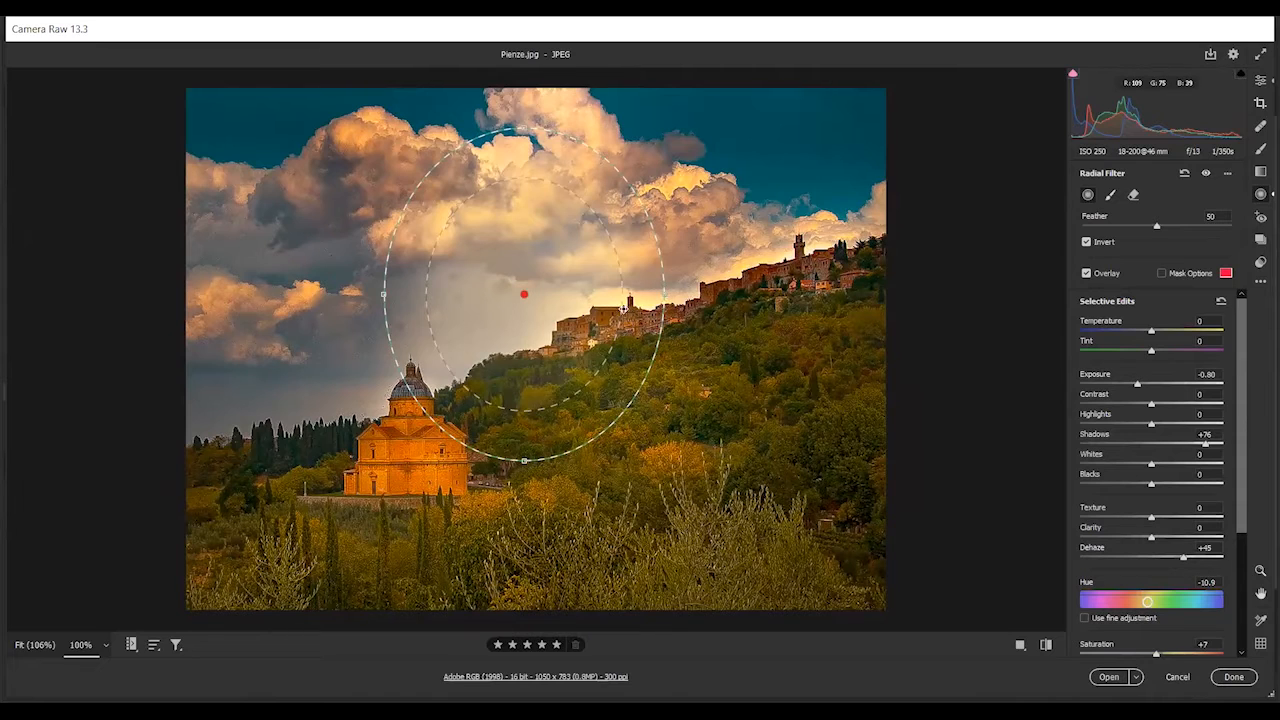
{"action": "left_click_drag", "start_coordinate": [623, 311], "coordinate": [852, 305]}
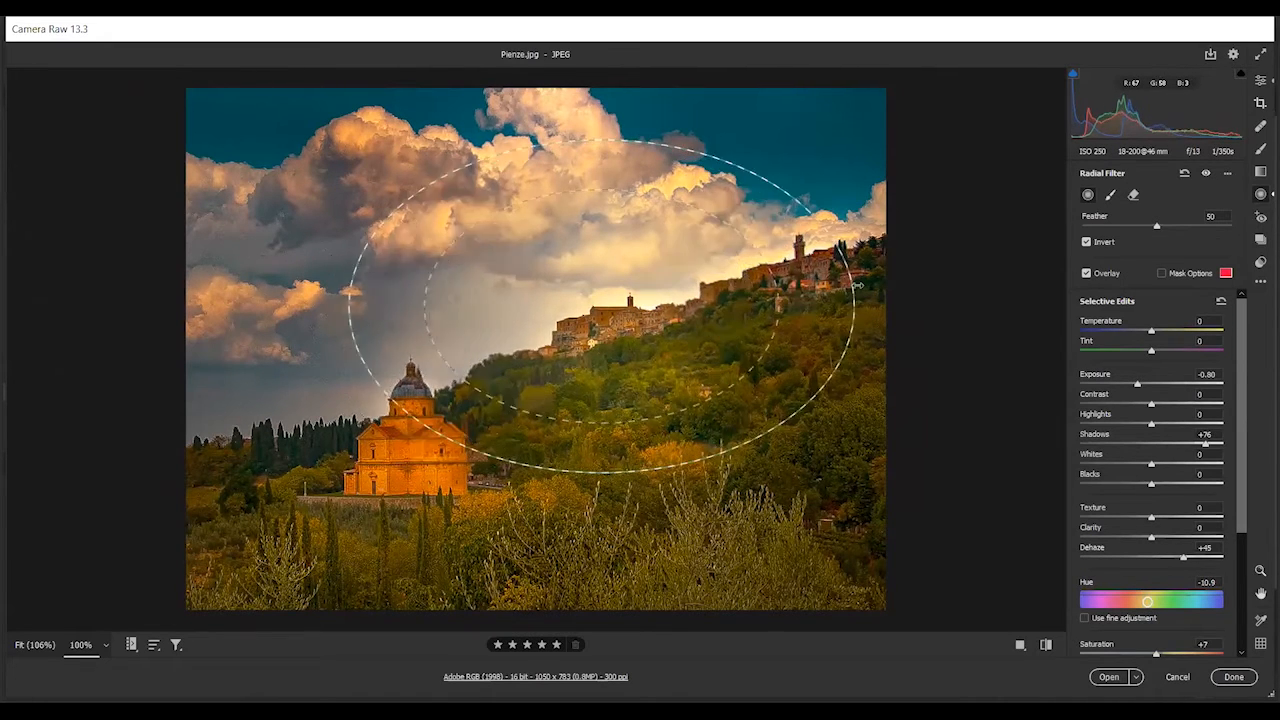
{"action": "left_click_drag", "start_coordinate": [603, 472], "coordinate": [601, 420]}
{"action": "left_click_drag", "start_coordinate": [589, 283], "coordinate": [434, 410]}
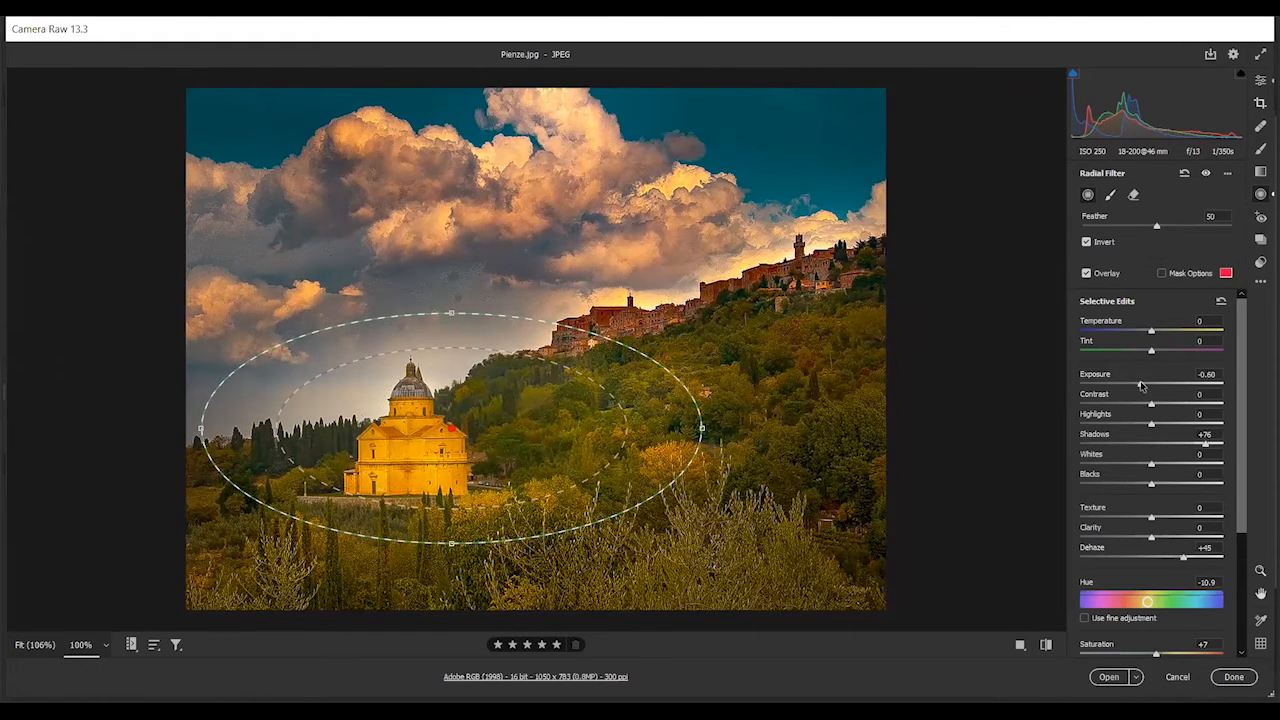
Turn off Invert for the church's radial filter and set its Exposure to +0.55
{"action": "mouse_move", "coordinate": [1140, 386]}
{"action": "left_mouse_down"}
{"action": "mouse_move", "coordinate": [1167, 384]}
{"action": "mouse_move", "coordinate": [1146, 390]}
{"action": "mouse_move", "coordinate": [1151, 381]}
{"action": "left_mouse_up"}
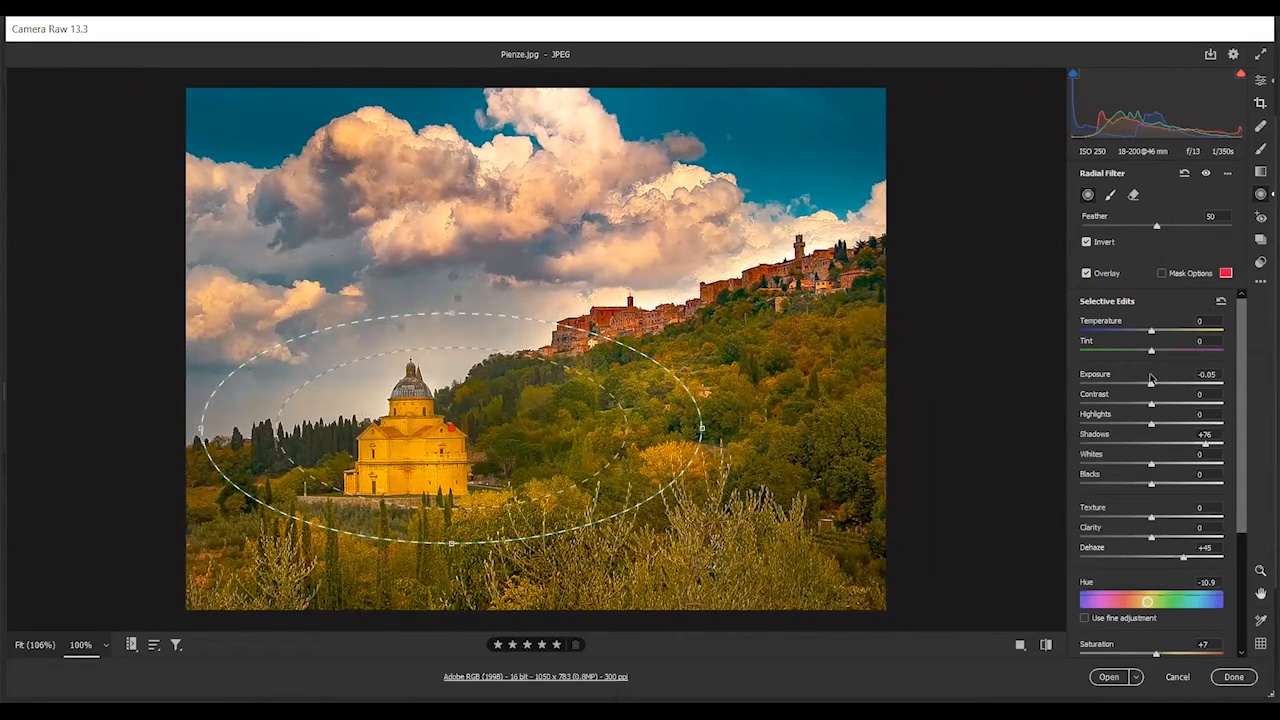
{"action": "left_click", "coordinate": [1087, 242]}
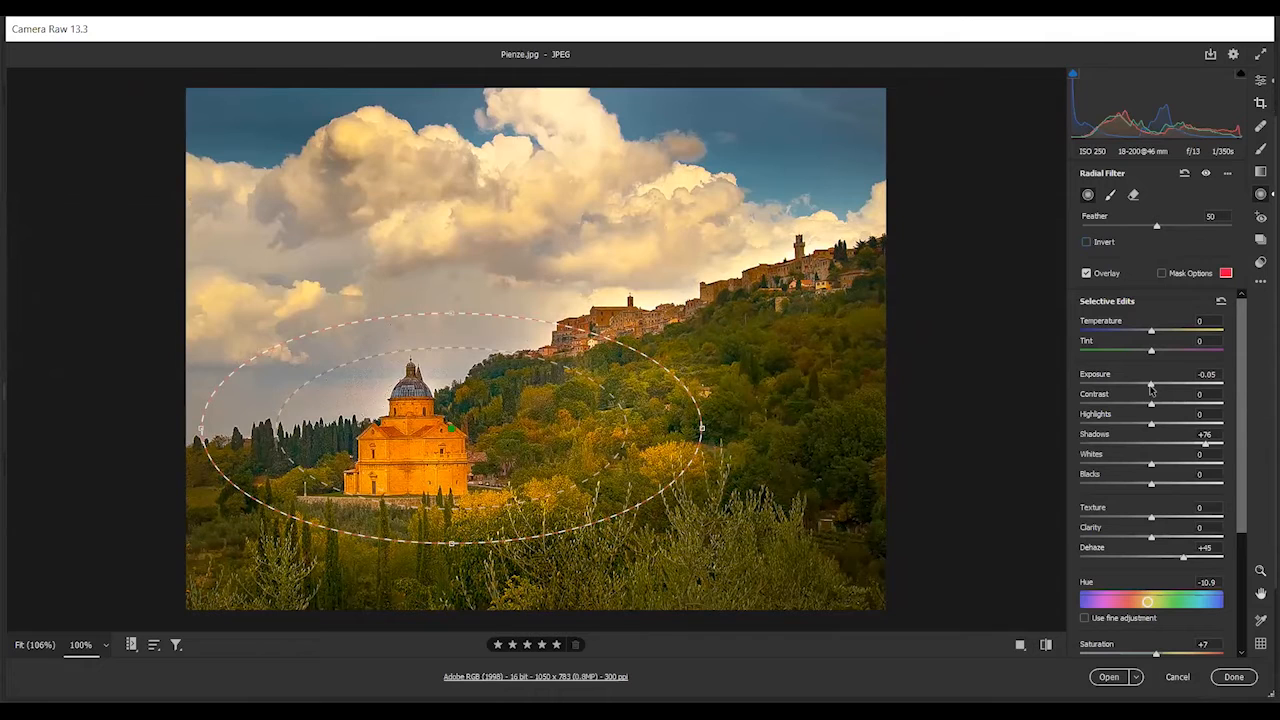
{"action": "mouse_move", "coordinate": [1151, 386]}
{"action": "left_mouse_down"}
{"action": "mouse_move", "coordinate": [1188, 386]}
{"action": "mouse_move", "coordinate": [1160, 385]}
{"action": "left_mouse_up"}
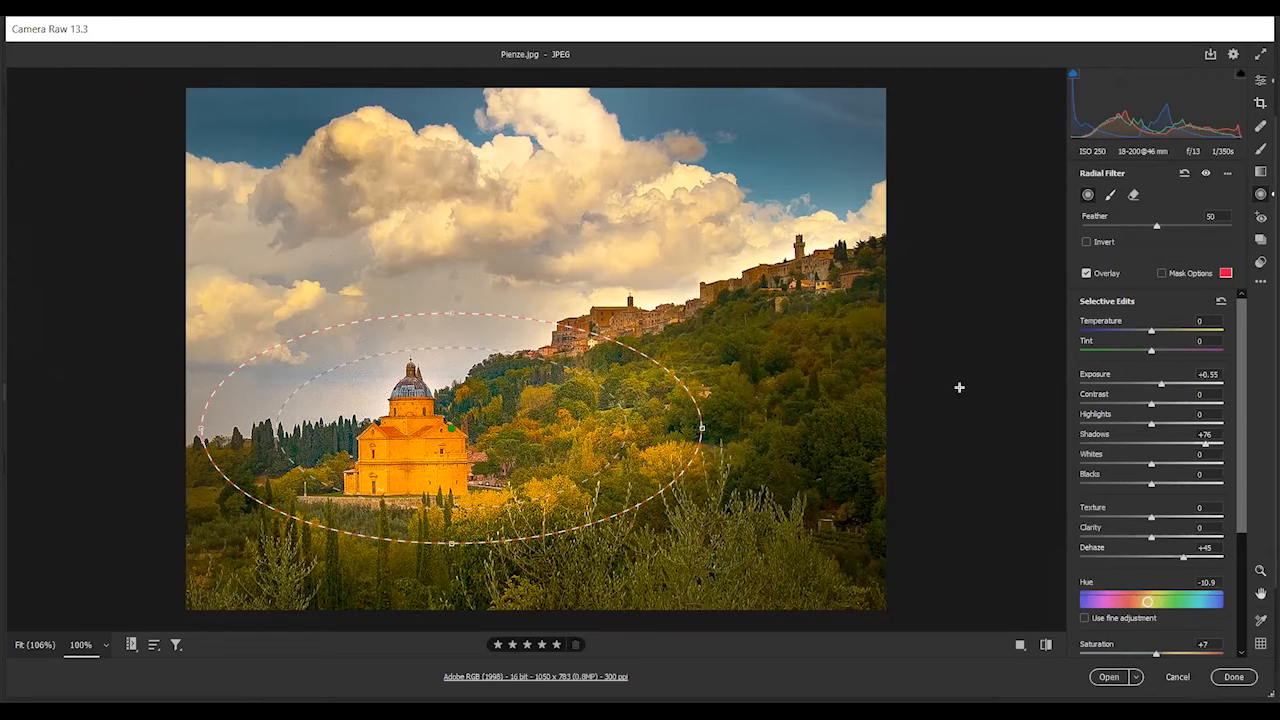
Draw a graduated filter from the photo's top edge down over the sky, with Exposure at -0.80, ending at the hilltop village
{"action": "left_click", "coordinate": [1260, 174]}
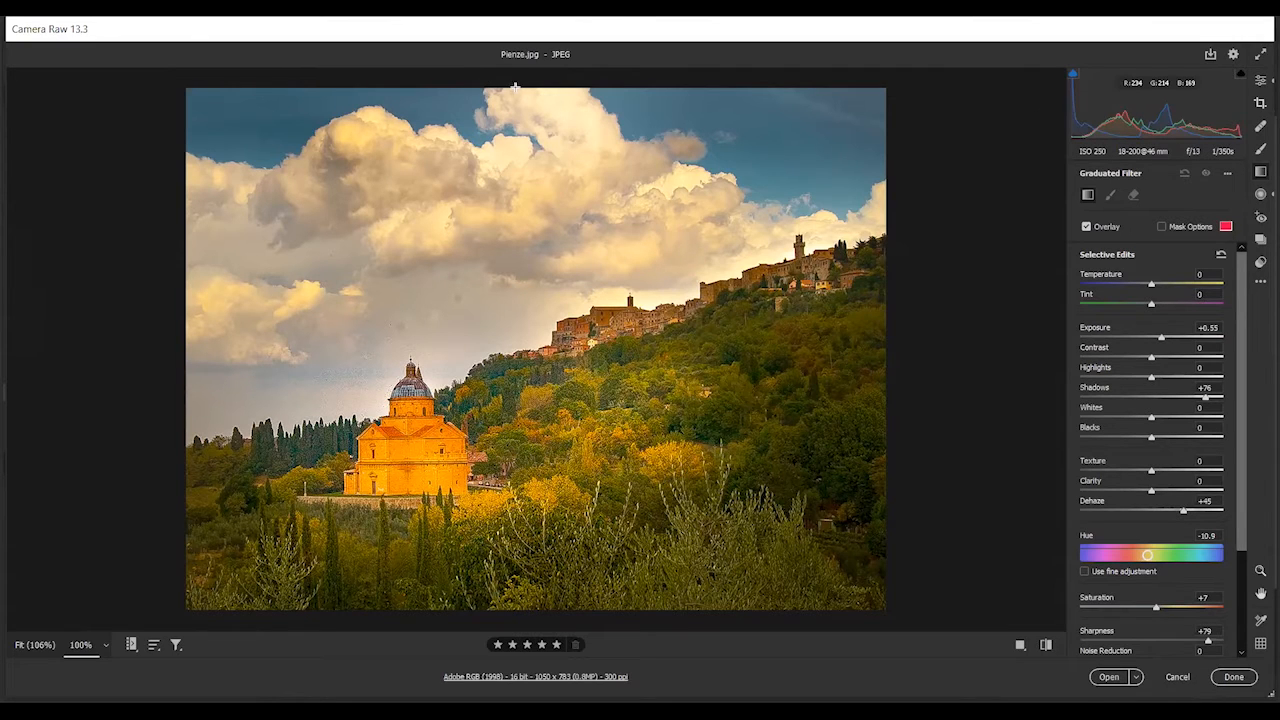
{"action": "left_click_drag", "start_coordinate": [515, 87], "coordinate": [523, 95]}
{"action": "mouse_move", "coordinate": [535, 111]}
{"action": "left_mouse_down"}
{"action": "mouse_move", "coordinate": [494, 177]}
{"action": "mouse_move", "coordinate": [503, 338]}
{"action": "mouse_move", "coordinate": [530, 386]}
{"action": "mouse_move", "coordinate": [516, 400]}
{"action": "mouse_move", "coordinate": [518, 381]}
{"action": "left_mouse_up"}
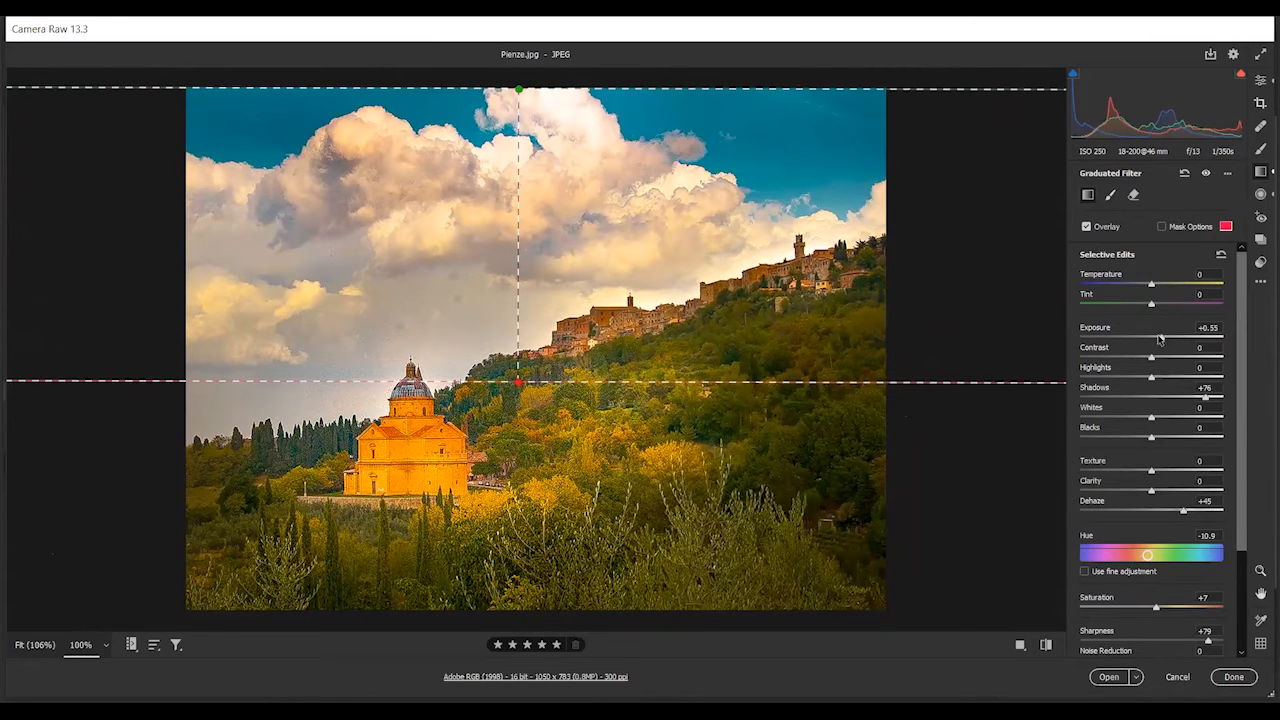
{"action": "left_click_drag", "start_coordinate": [1159, 339], "coordinate": [1136, 340]}
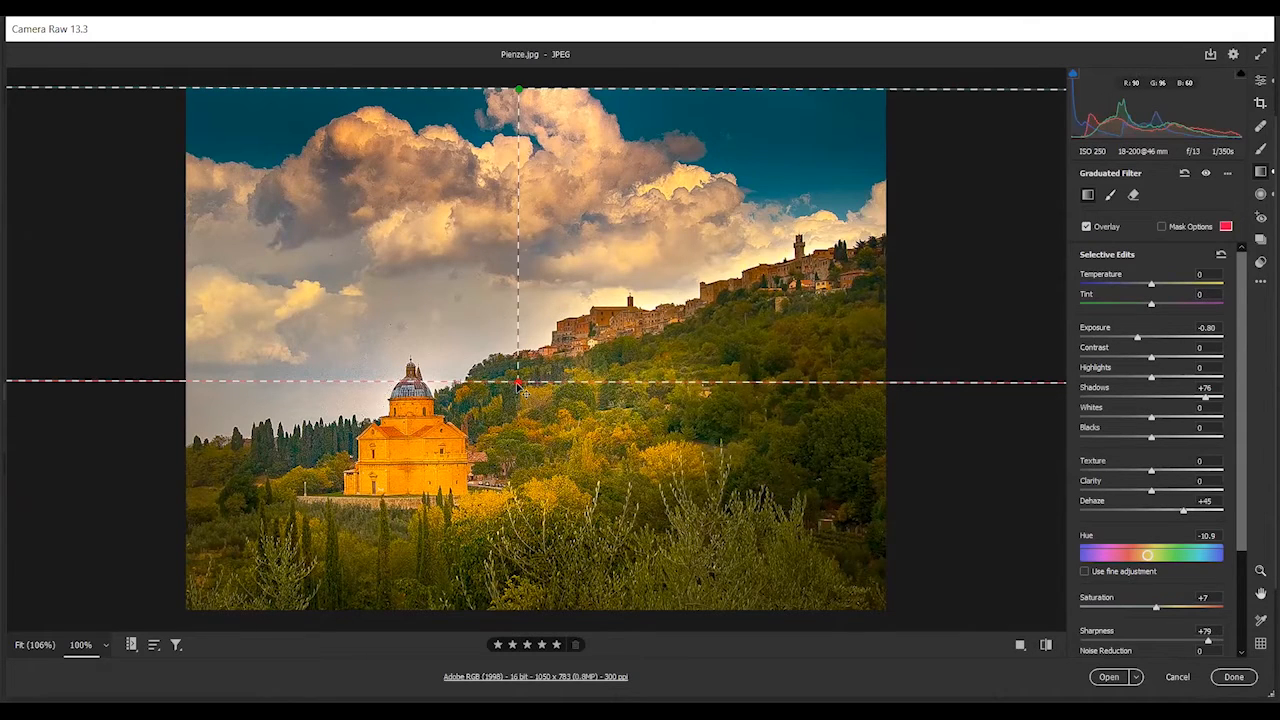
{"action": "left_click_drag", "start_coordinate": [518, 383], "coordinate": [519, 303]}
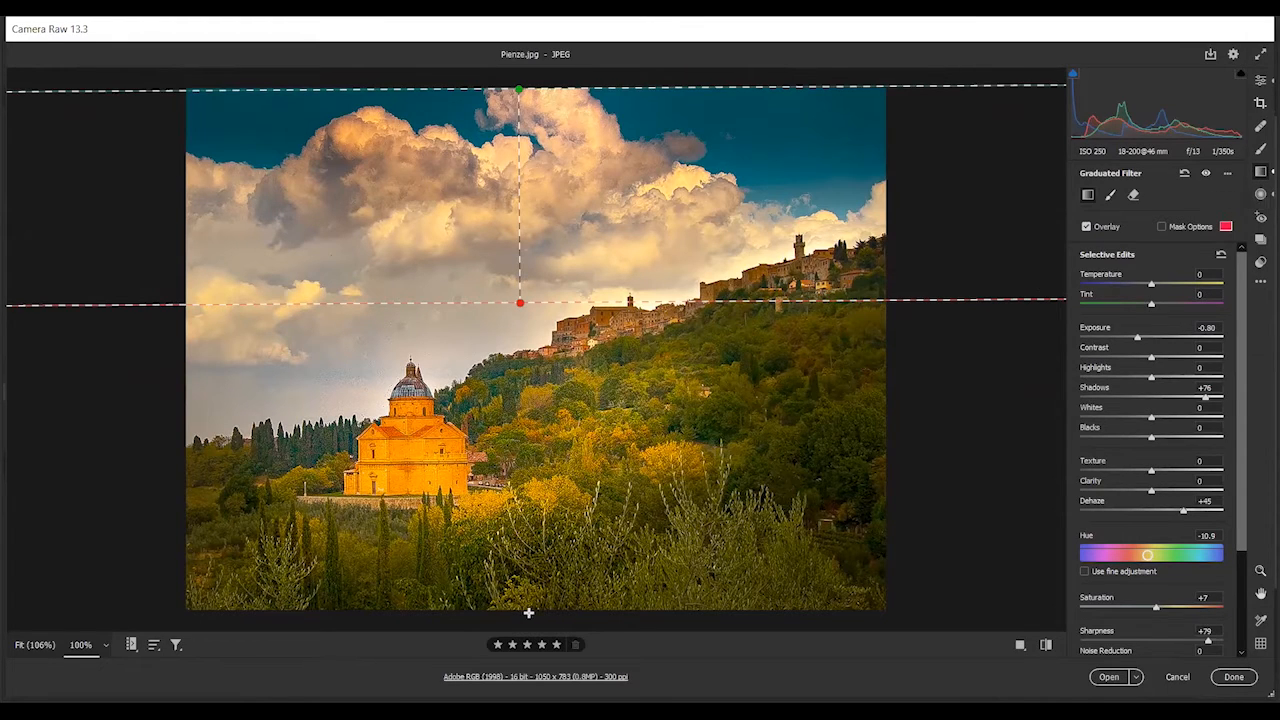
Draw a second graduated filter from the photo's bottom edge up to the hillside and set its Exposure to -1.70
{"action": "left_click", "coordinate": [529, 607]}
{"action": "left_click_drag", "start_coordinate": [529, 607], "coordinate": [529, 366]}
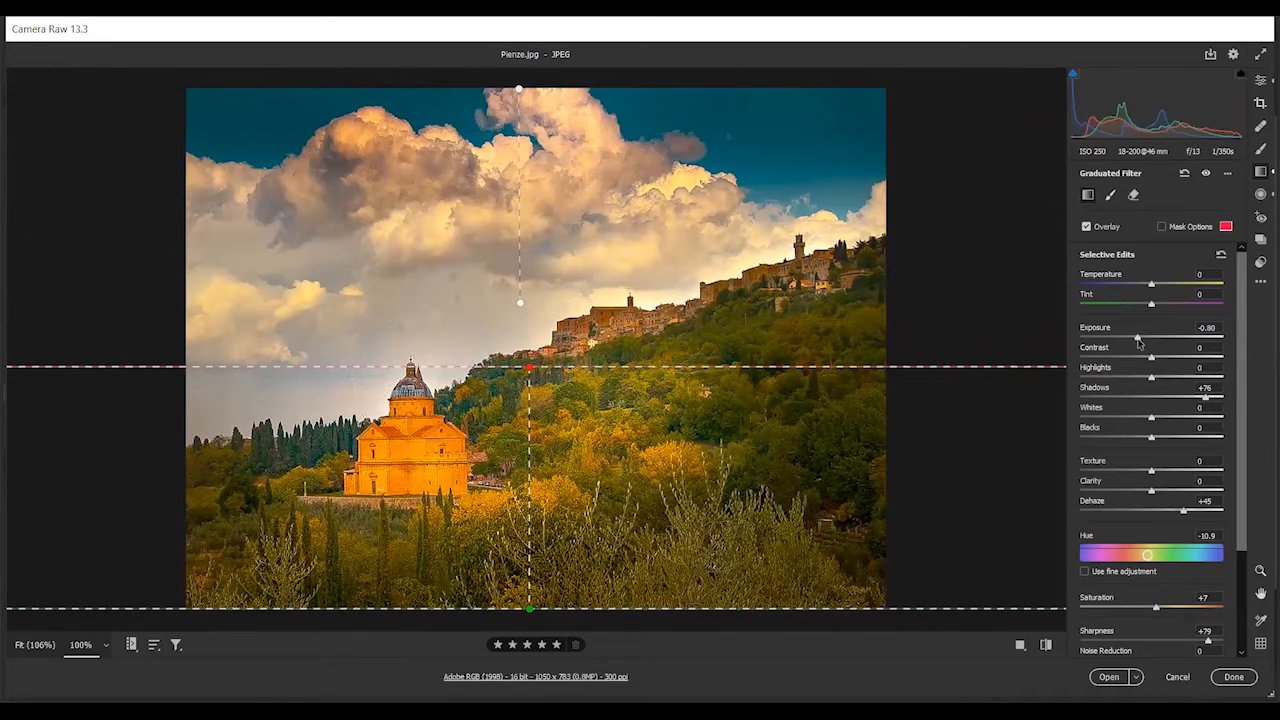
{"action": "left_click_drag", "start_coordinate": [1137, 338], "coordinate": [1121, 340]}
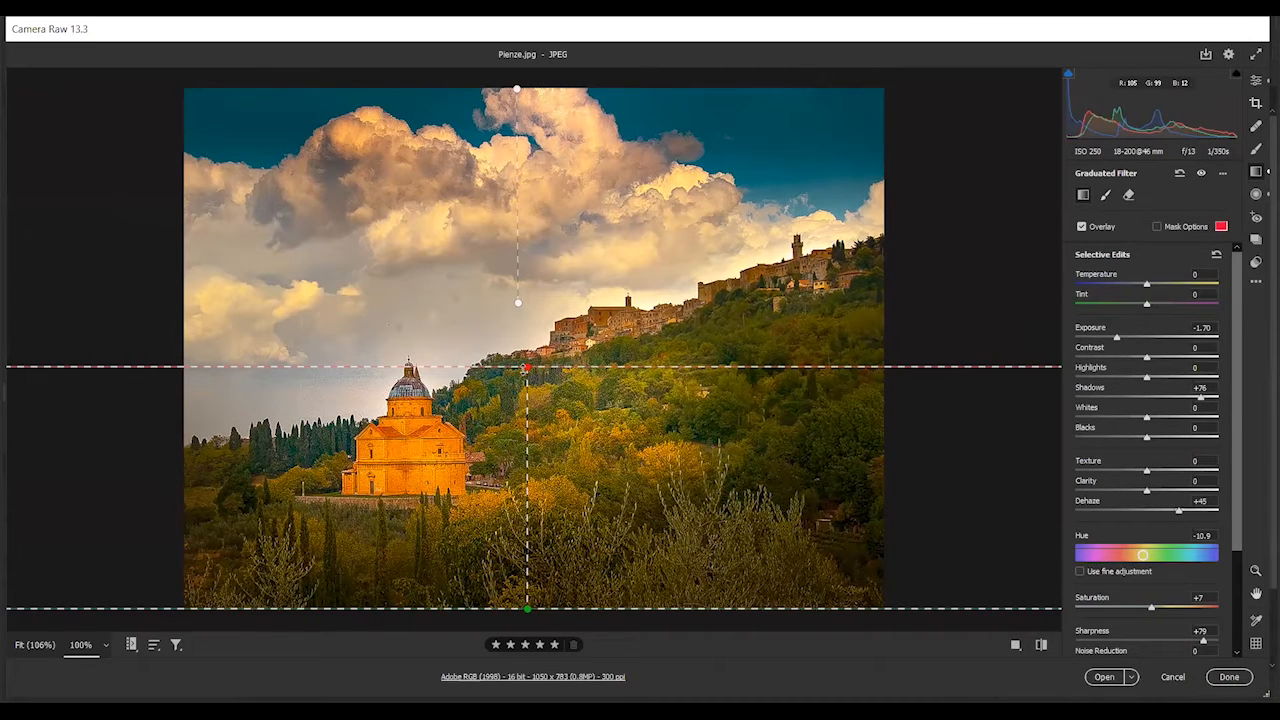
Delete both graduated filters from the photo
{"action": "key", "text": "Delete"}
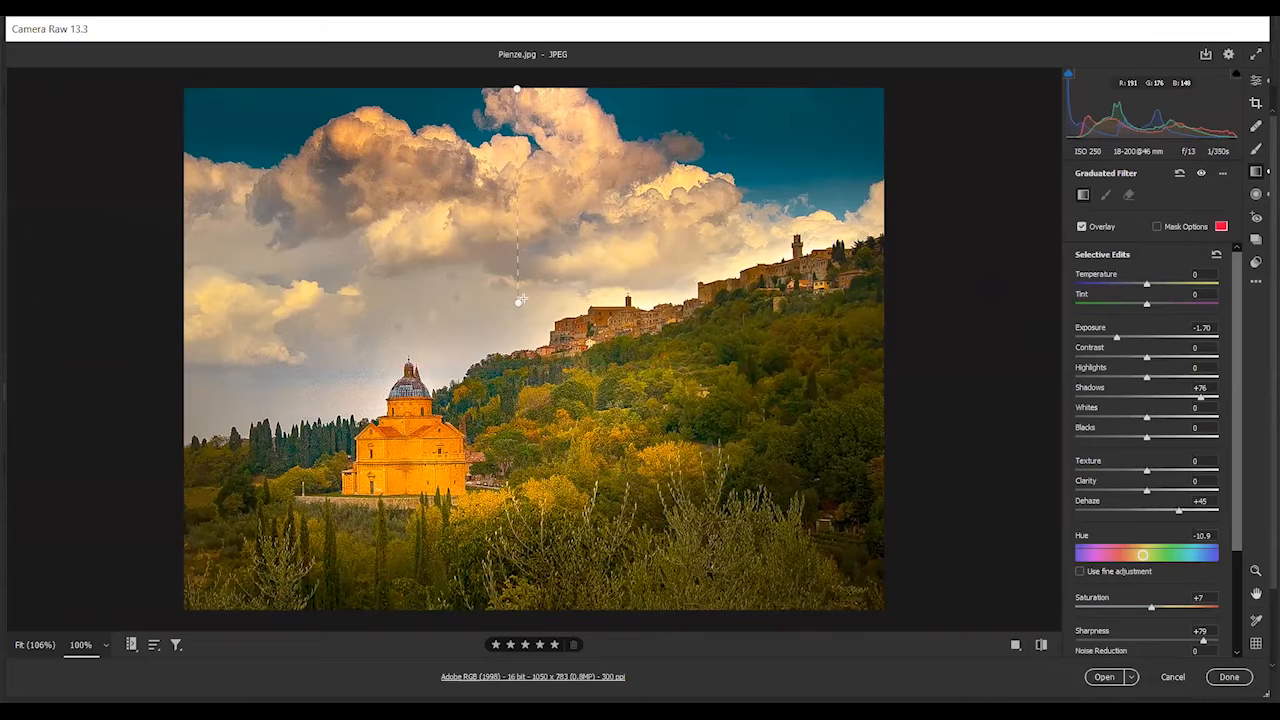
{"action": "key", "text": "Delete"}
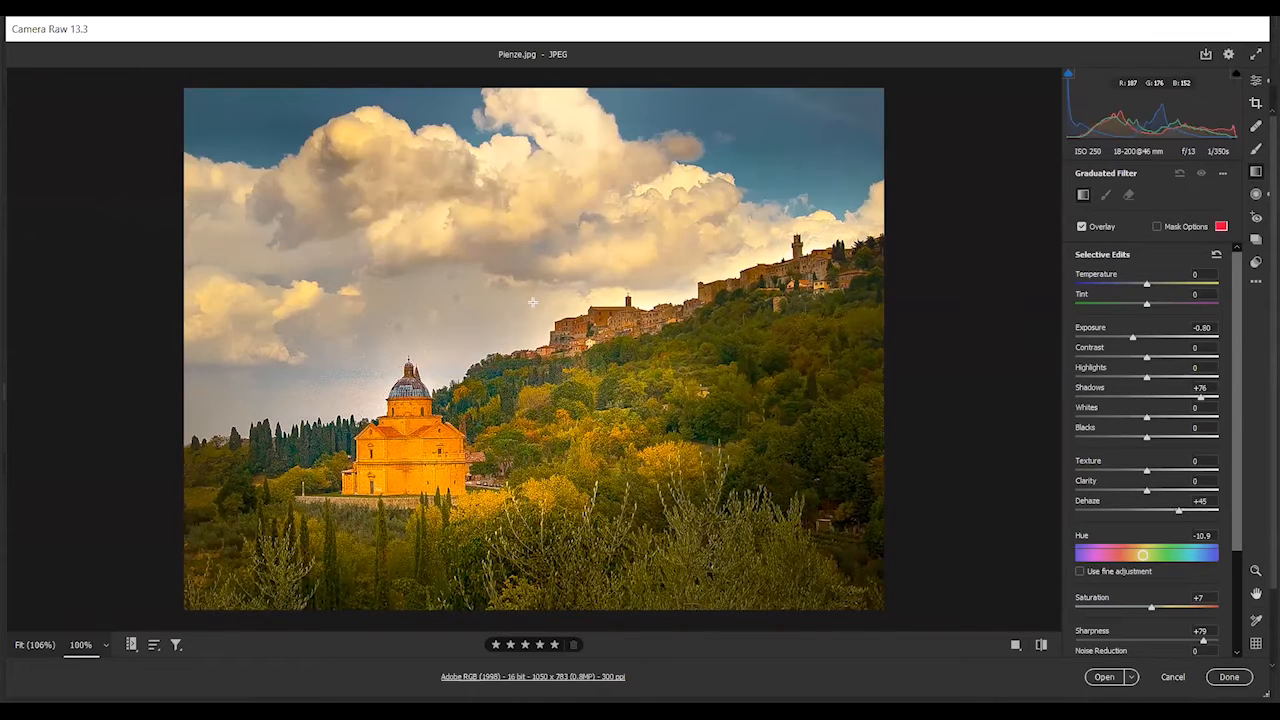
{"action": "left_click", "coordinate": [1080, 227]}
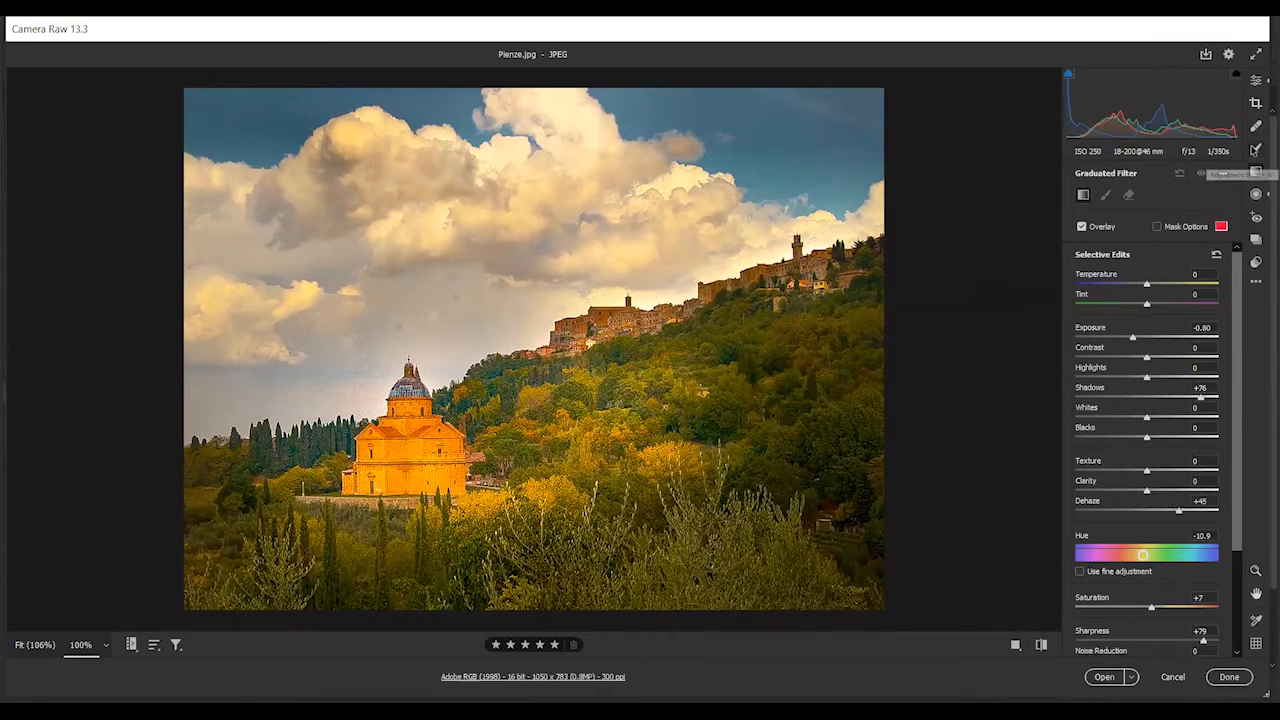
Paint a size 6 adjustment brush stroke over the trees on the hillside and set its Temperature to -3
{"action": "left_click", "coordinate": [1254, 151]}
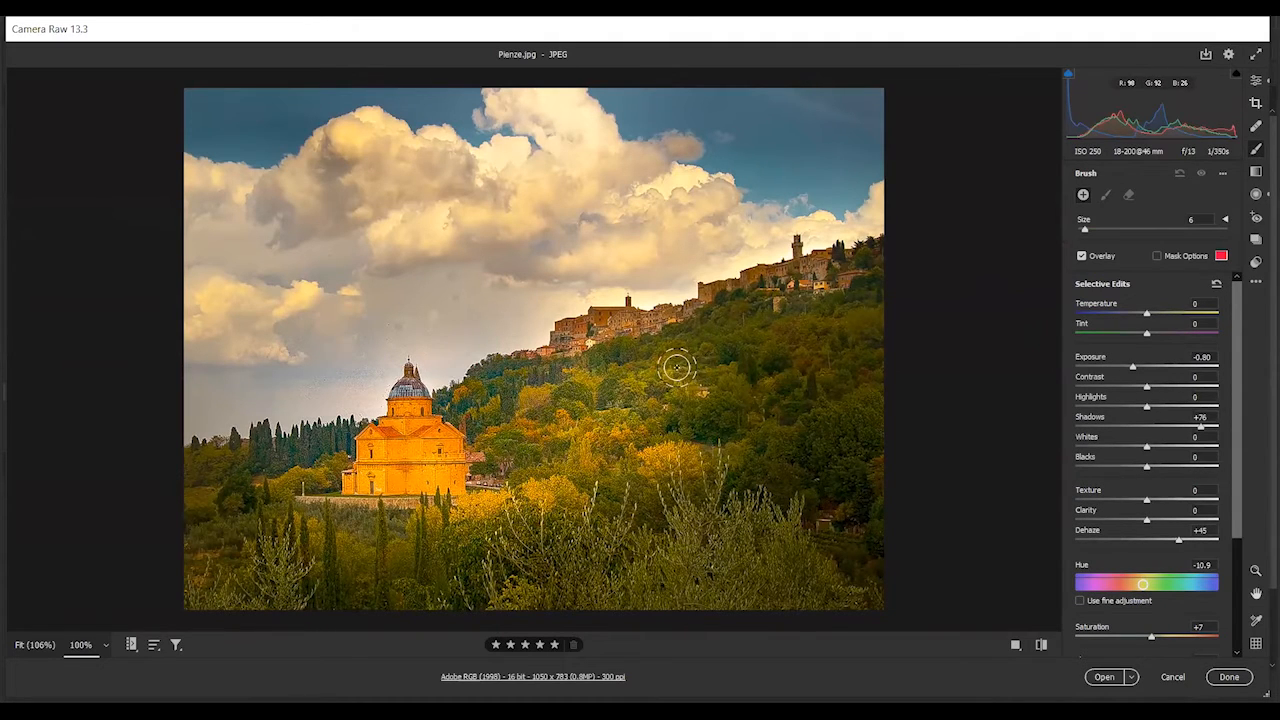
{"action": "left_click", "coordinate": [681, 355]}
{"action": "mouse_move", "coordinate": [681, 355]}
{"action": "left_mouse_down"}
{"action": "mouse_move", "coordinate": [597, 407]}
{"action": "mouse_move", "coordinate": [527, 415]}
{"action": "mouse_move", "coordinate": [689, 328]}
{"action": "mouse_move", "coordinate": [476, 405]}
{"action": "mouse_move", "coordinate": [528, 414]}
{"action": "mouse_move", "coordinate": [547, 403]}
{"action": "mouse_move", "coordinate": [500, 432]}
{"action": "mouse_move", "coordinate": [588, 403]}
{"action": "mouse_move", "coordinate": [672, 411]}
{"action": "mouse_move", "coordinate": [532, 429]}
{"action": "mouse_move", "coordinate": [549, 440]}
{"action": "mouse_move", "coordinate": [669, 411]}
{"action": "mouse_move", "coordinate": [708, 373]}
{"action": "mouse_move", "coordinate": [528, 397]}
{"action": "mouse_move", "coordinate": [626, 407]}
{"action": "mouse_move", "coordinate": [745, 327]}
{"action": "mouse_move", "coordinate": [519, 394]}
{"action": "left_mouse_up"}
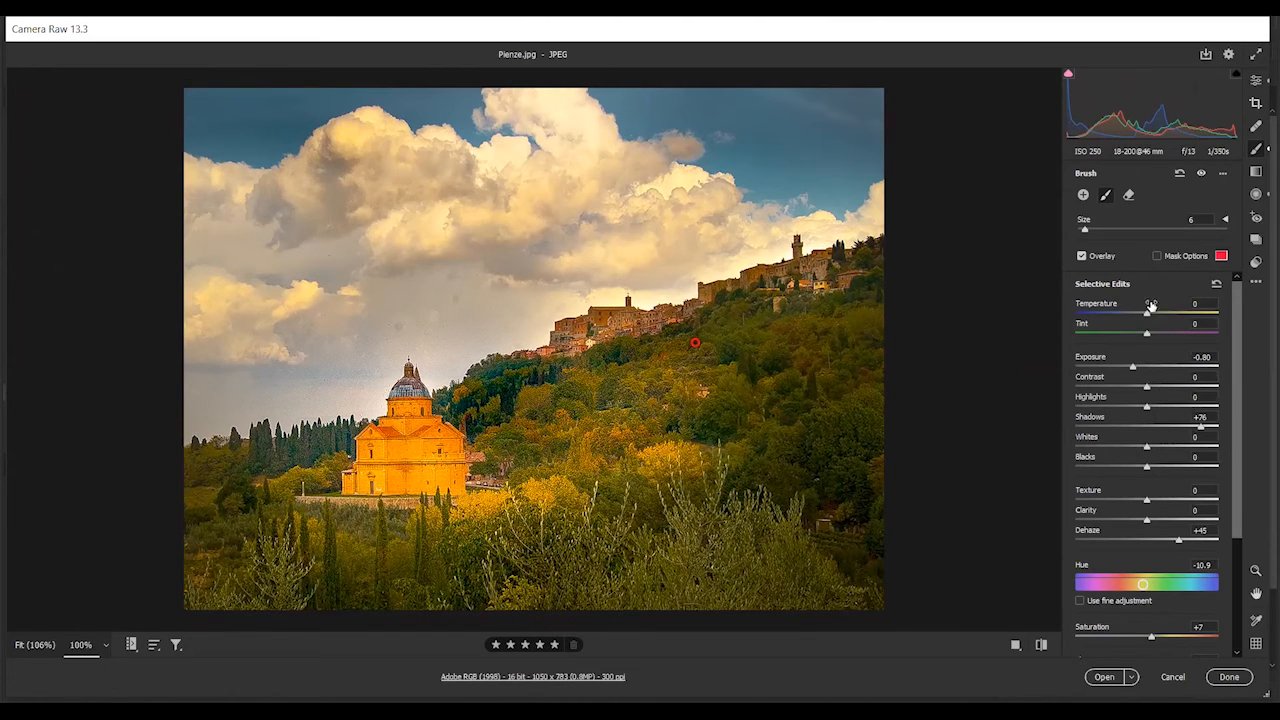
{"action": "mouse_move", "coordinate": [1149, 314]}
{"action": "left_mouse_down"}
{"action": "mouse_move", "coordinate": [1197, 298]}
{"action": "mouse_move", "coordinate": [1144, 303]}
{"action": "left_mouse_up"}
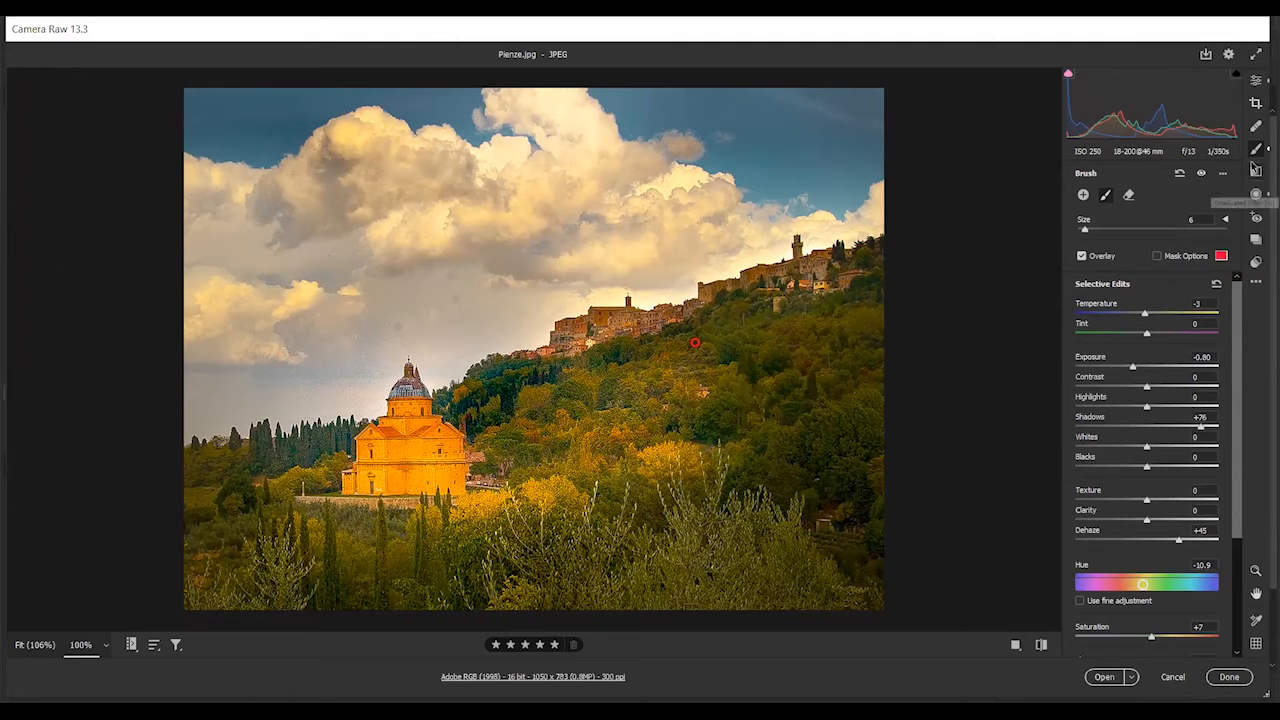
Heal a spot on the hillside just below the village and move its source area further down the slope
{"action": "left_click", "coordinate": [1256, 128]}
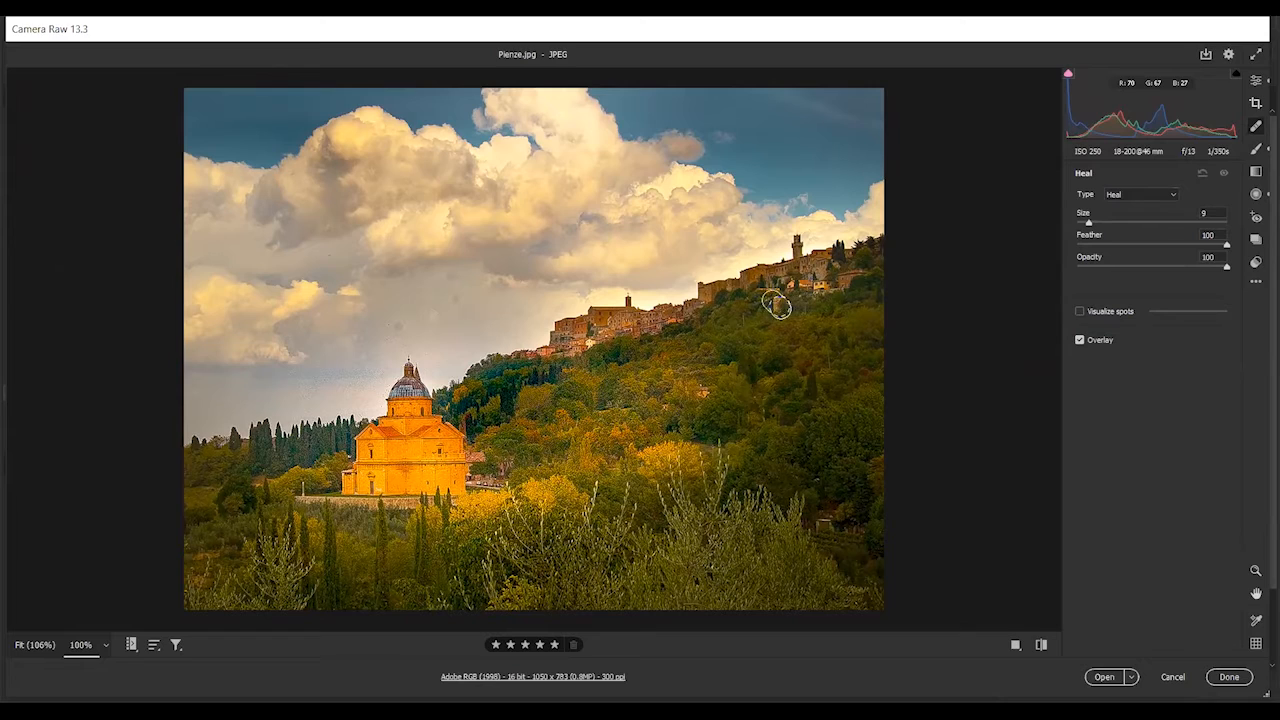
{"action": "left_click", "coordinate": [774, 300]}
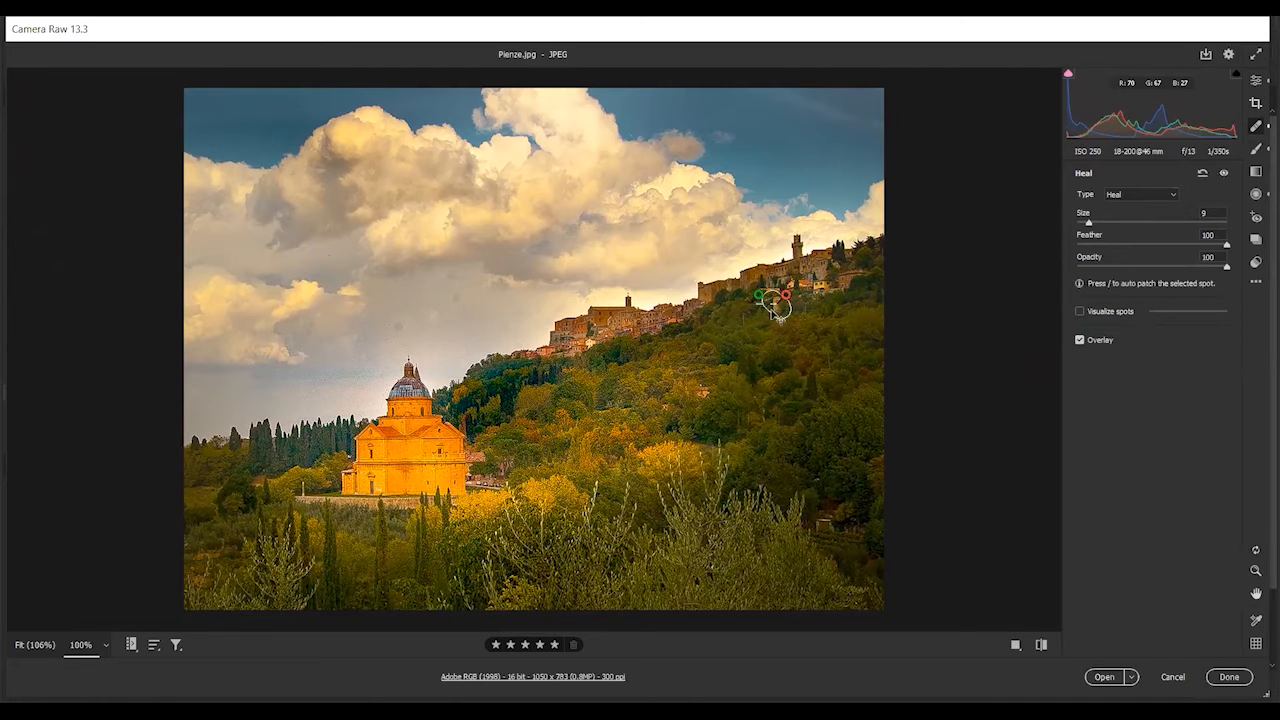
{"action": "mouse_move", "coordinate": [758, 297]}
{"action": "left_mouse_down"}
{"action": "mouse_move", "coordinate": [750, 327]}
{"action": "mouse_move", "coordinate": [766, 340]}
{"action": "left_mouse_up"}
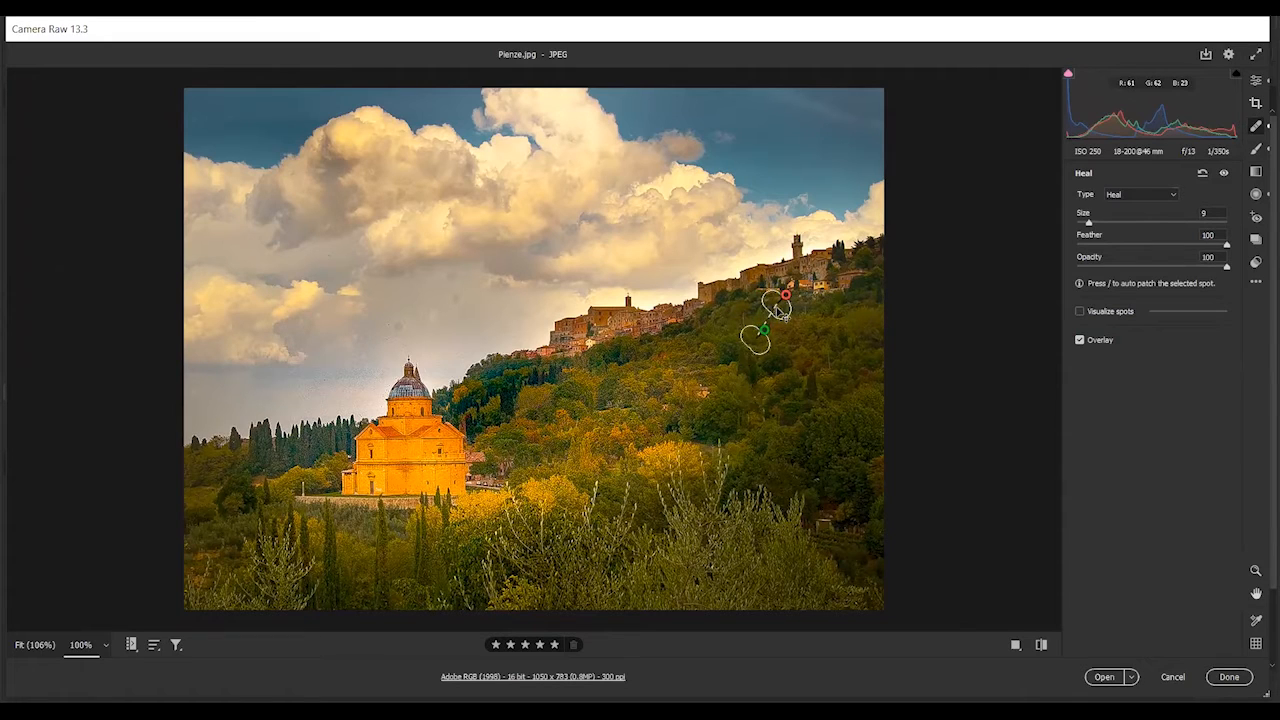
{"action": "left_click", "coordinate": [778, 311]}
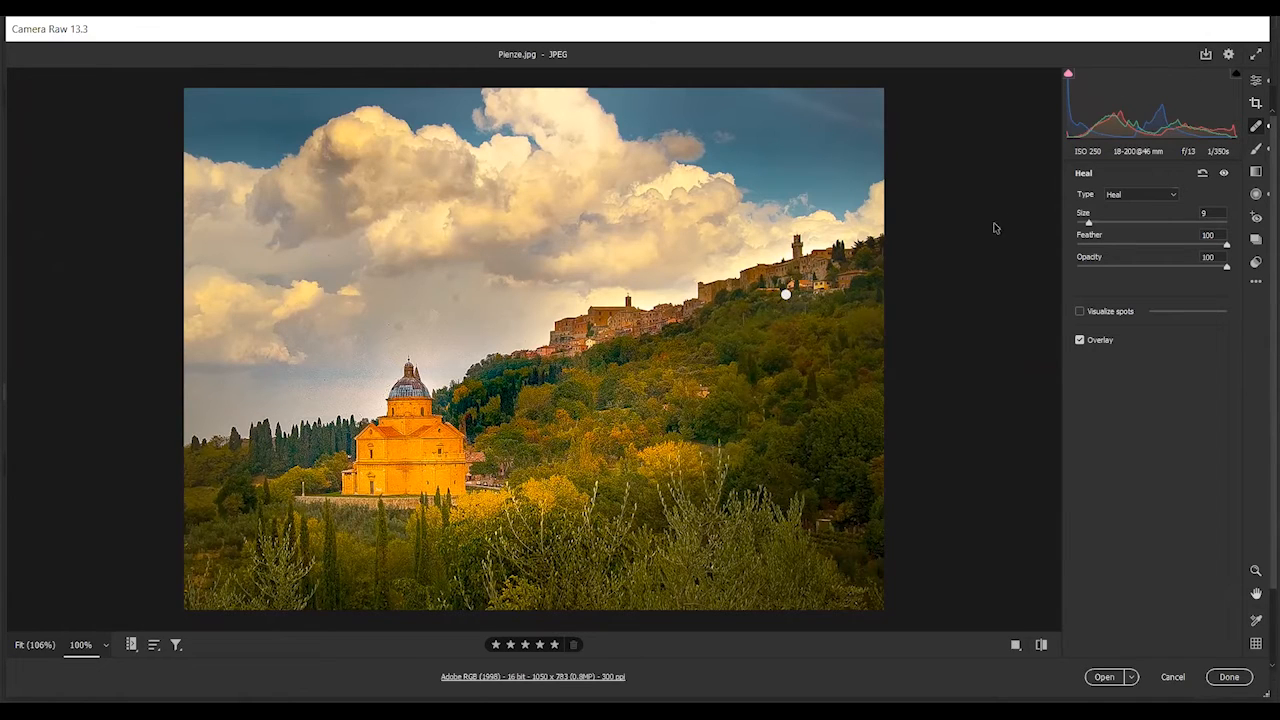
View the Crop settings, and set Vertical to -3 in the manual transformations of the Geometry section
{"action": "left_click", "coordinate": [1256, 104]}
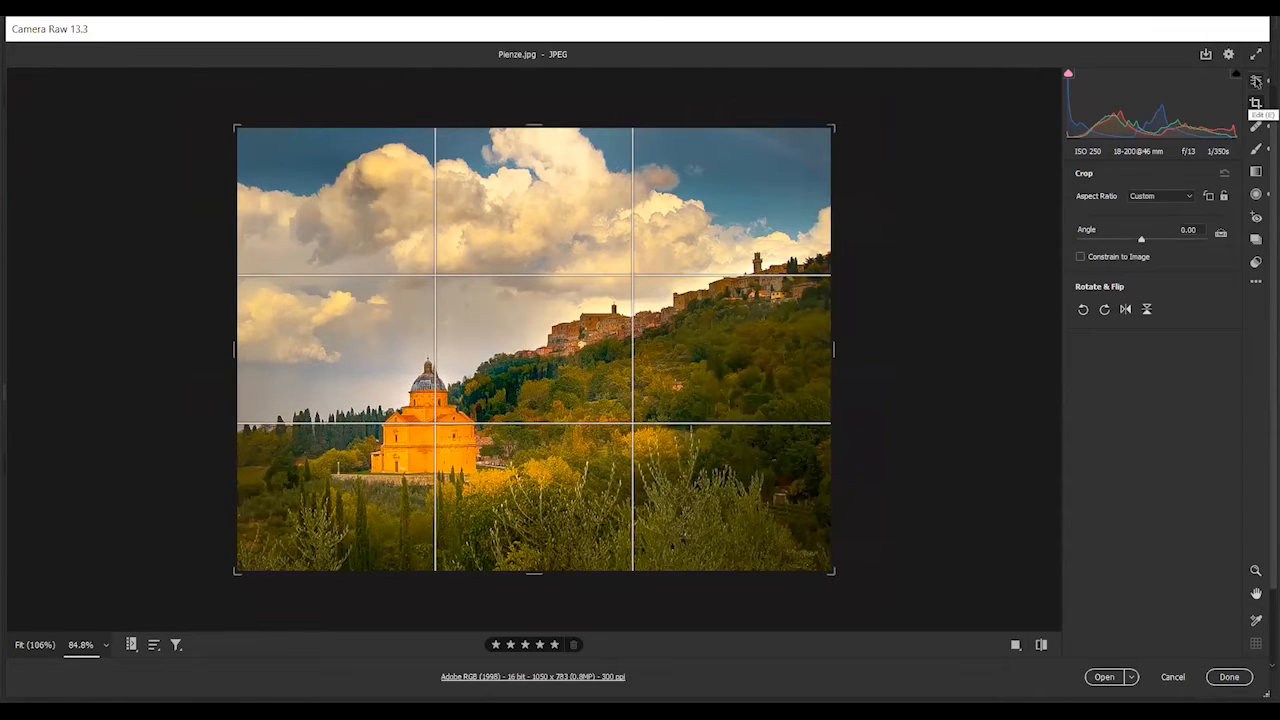
{"action": "left_click", "coordinate": [1256, 81]}
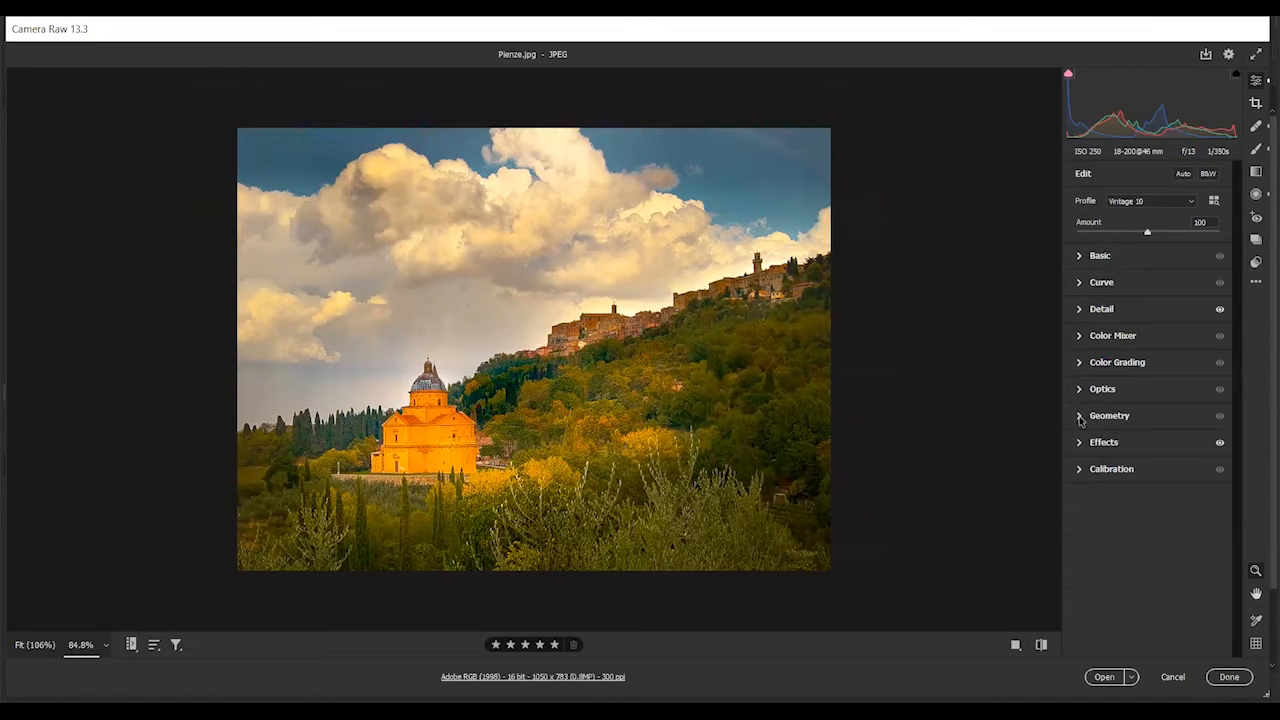
{"action": "left_click", "coordinate": [1080, 418]}
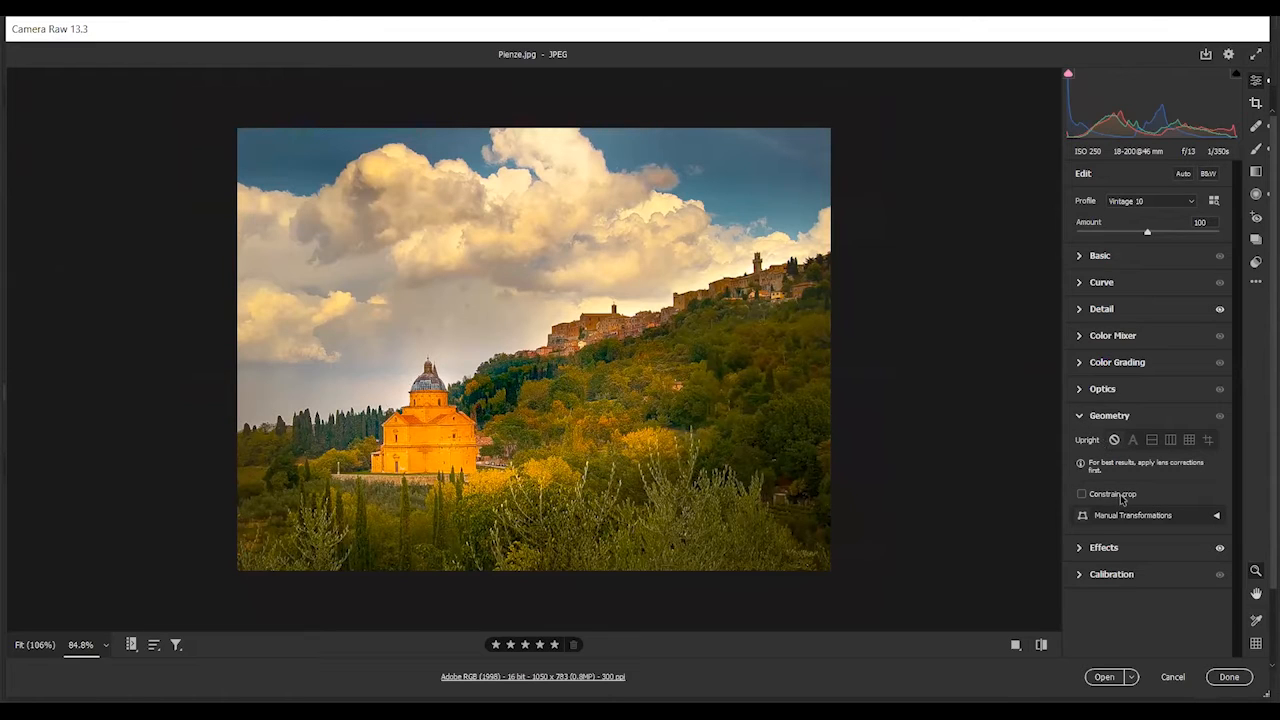
{"action": "left_click", "coordinate": [1216, 517]}
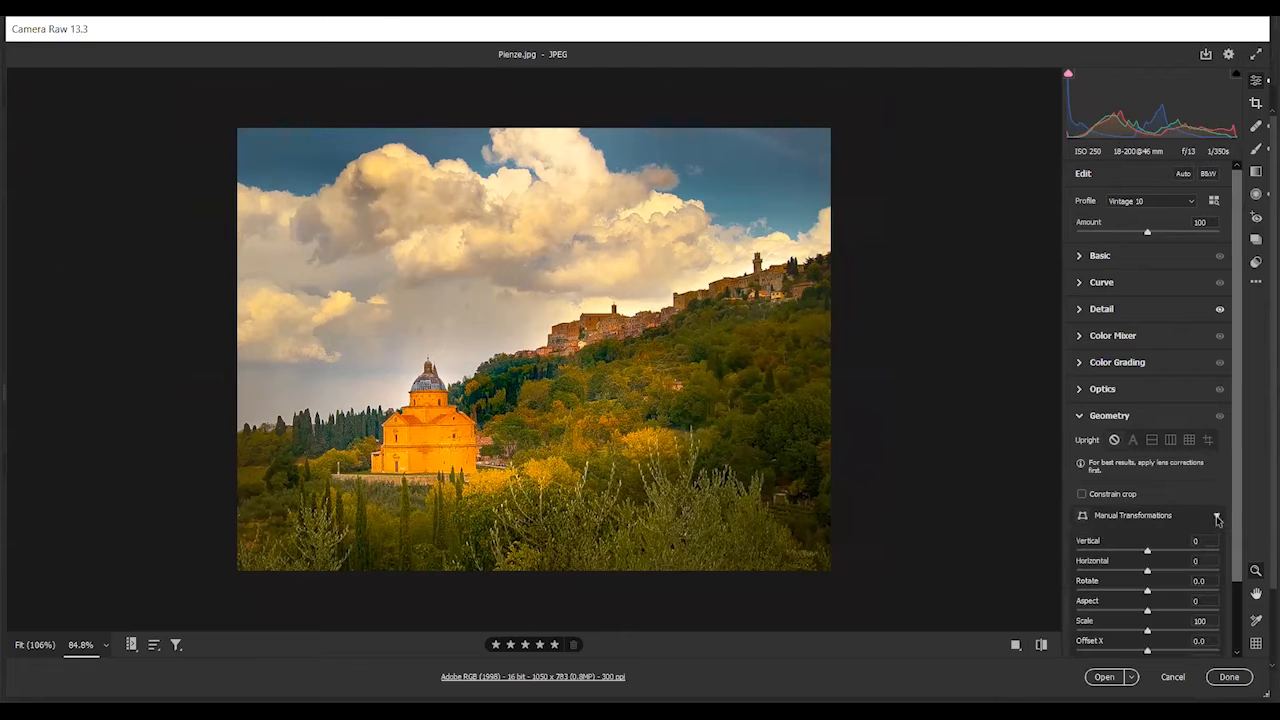
{"action": "left_click", "coordinate": [1216, 517]}
{"action": "left_click", "coordinate": [1216, 517]}
{"action": "mouse_move", "coordinate": [1148, 553]}
{"action": "left_mouse_down"}
{"action": "mouse_move", "coordinate": [1163, 550]}
{"action": "mouse_move", "coordinate": [1144, 550]}
{"action": "left_mouse_up"}
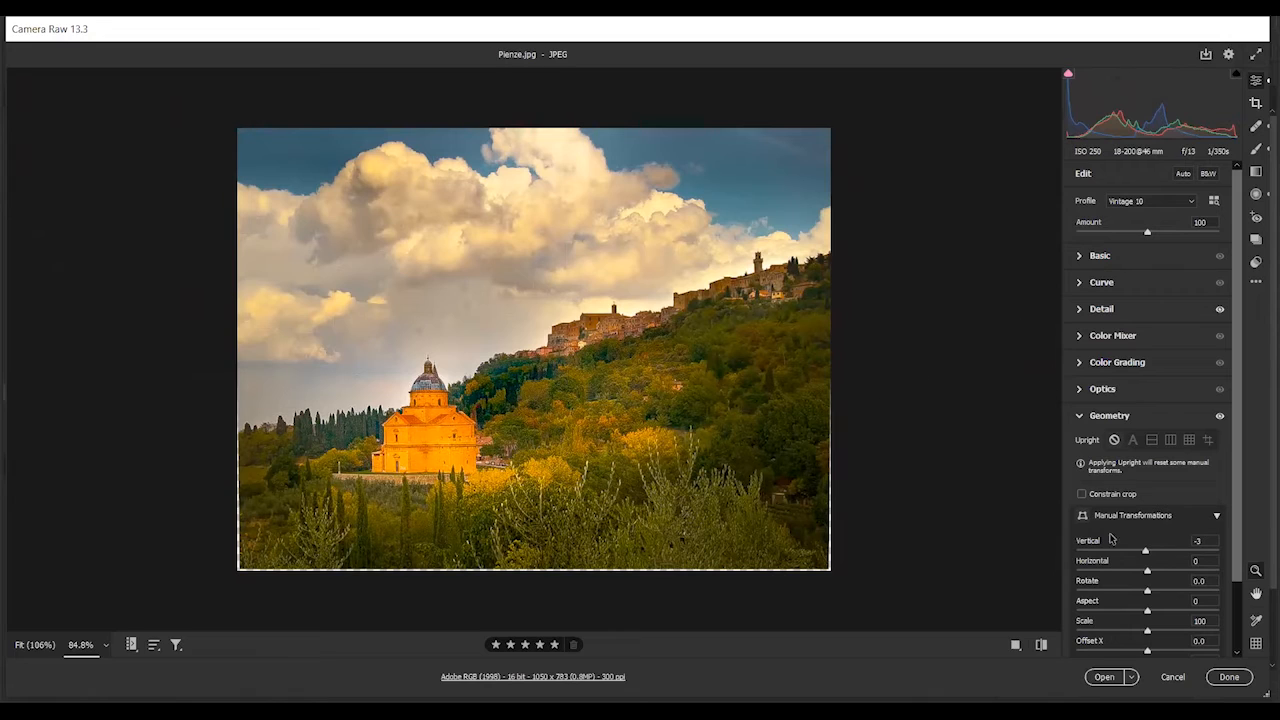
Set Darks to +9 and Shadows to +15 in the parametric curve of the Pienze photo
{"action": "left_click", "coordinate": [1078, 418]}
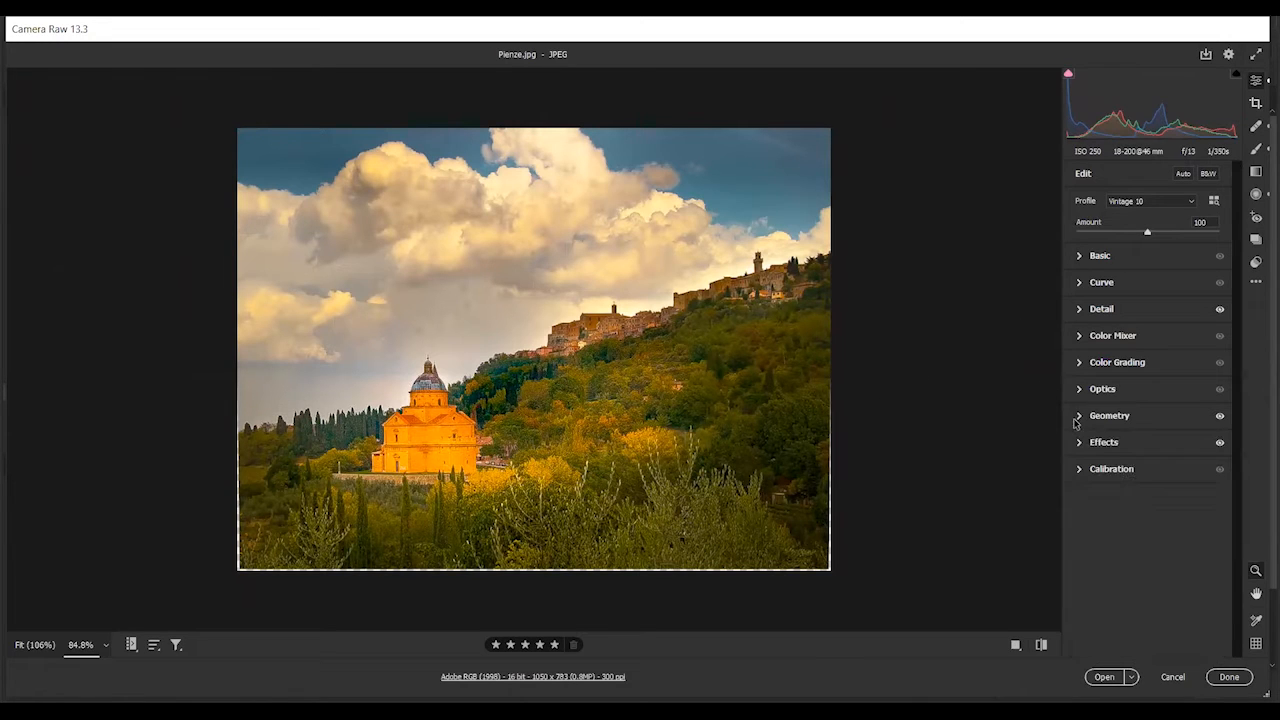
{"action": "left_click", "coordinate": [1075, 257]}
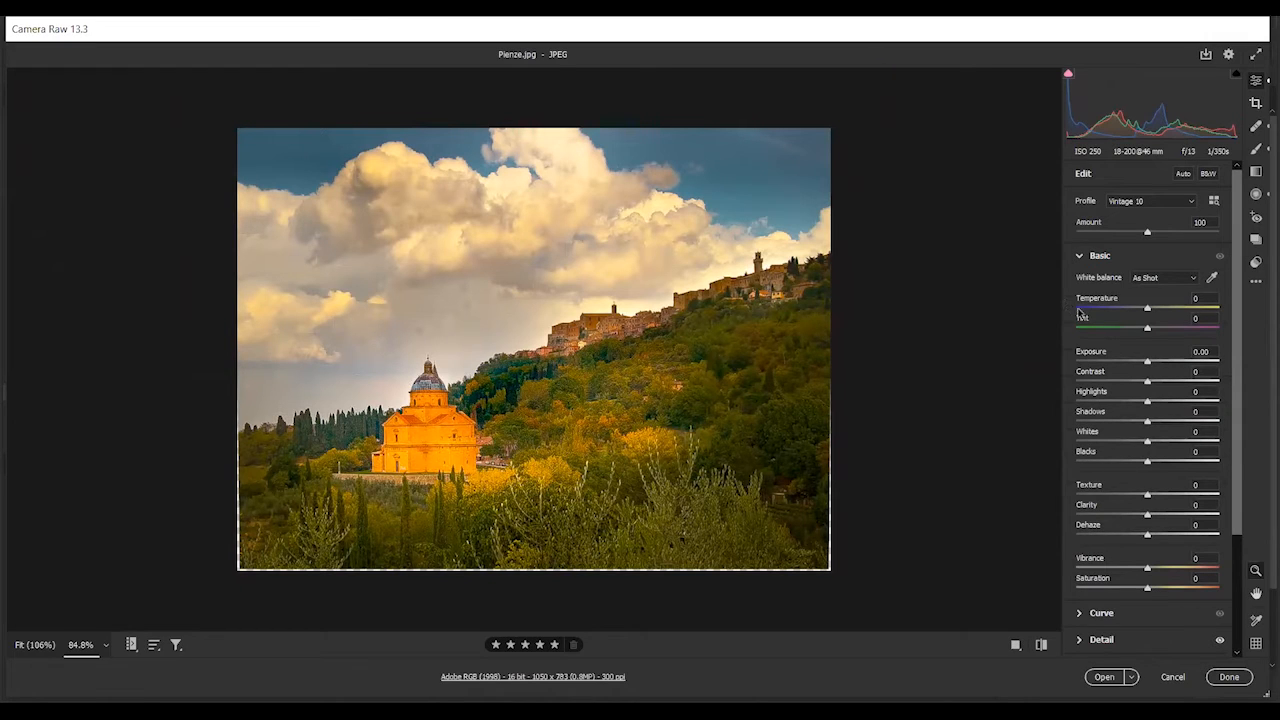
{"action": "left_click", "coordinate": [1079, 258]}
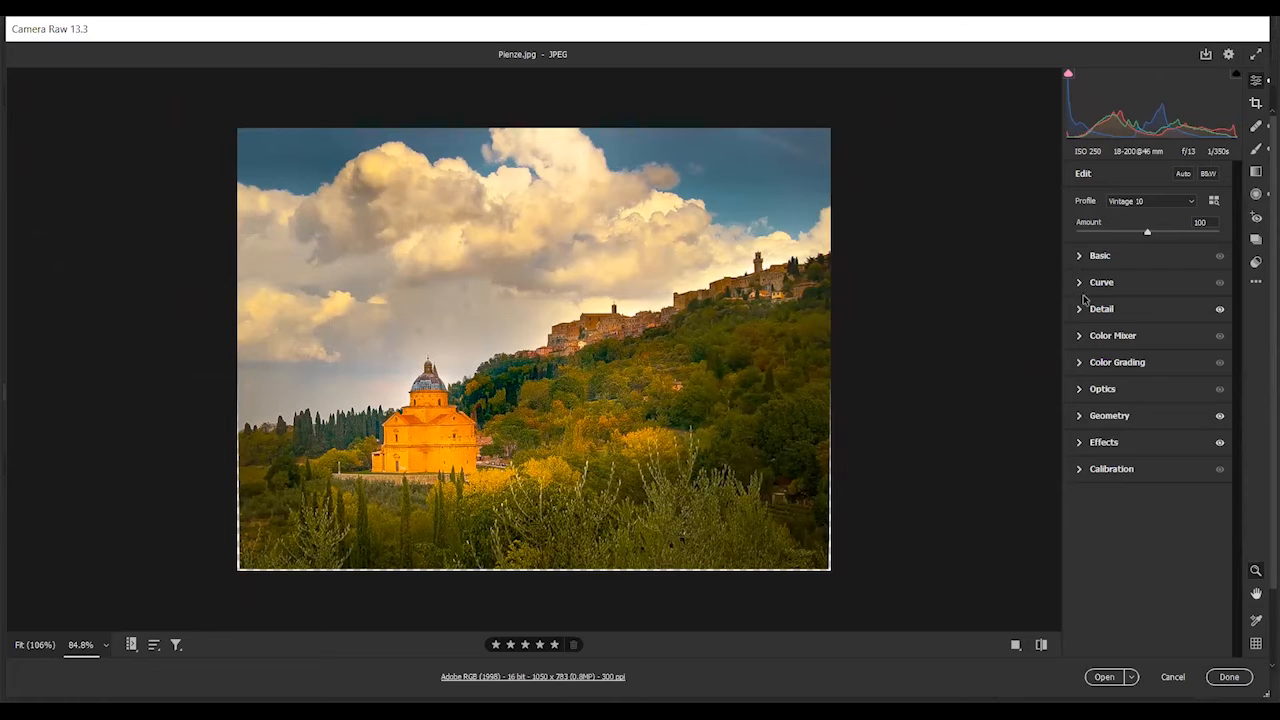
{"action": "left_click", "coordinate": [1078, 284]}
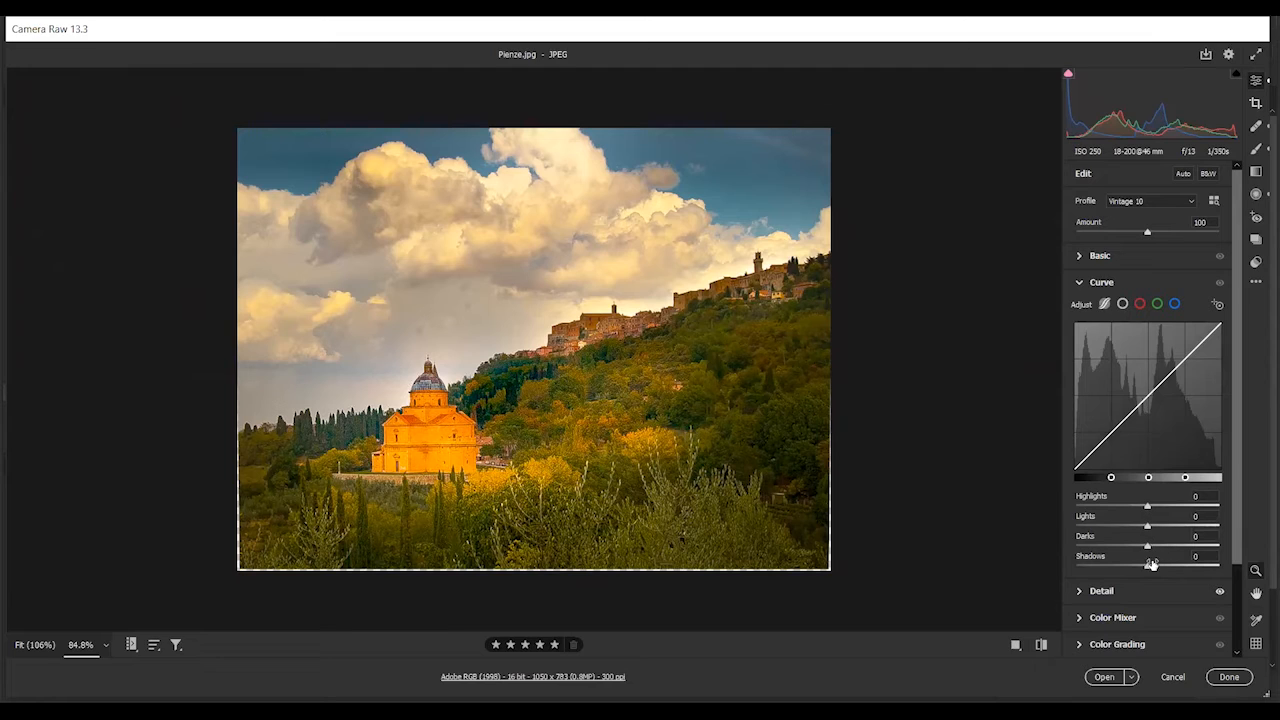
{"action": "mouse_move", "coordinate": [1148, 568]}
{"action": "left_mouse_down"}
{"action": "mouse_move", "coordinate": [1183, 566]}
{"action": "mouse_move", "coordinate": [1155, 567]}
{"action": "mouse_move", "coordinate": [1180, 551]}
{"action": "mouse_move", "coordinate": [1154, 545]}
{"action": "left_mouse_up"}
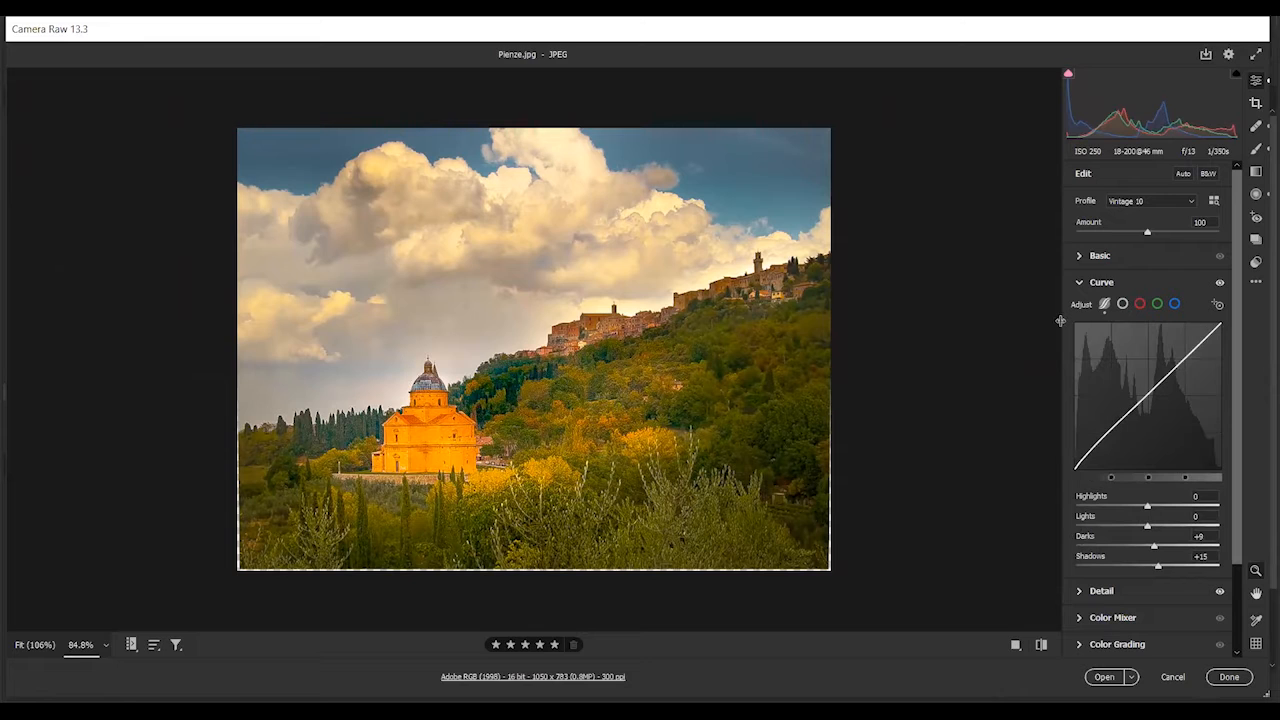
View the Basic tone settings, and adjust the parametric curve to Highlights -16, Lights +1, Darks +17 and Shadows +21
{"action": "left_click", "coordinate": [1078, 259]}
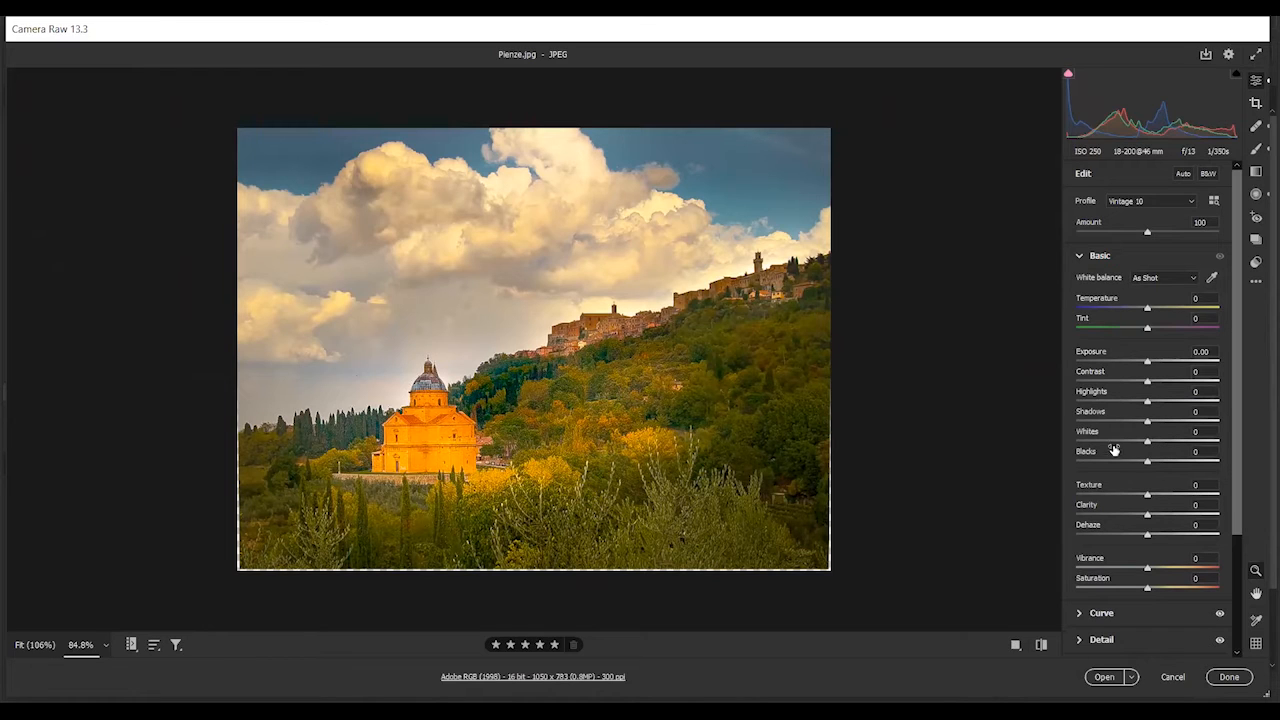
{"action": "left_click", "coordinate": [1080, 616]}
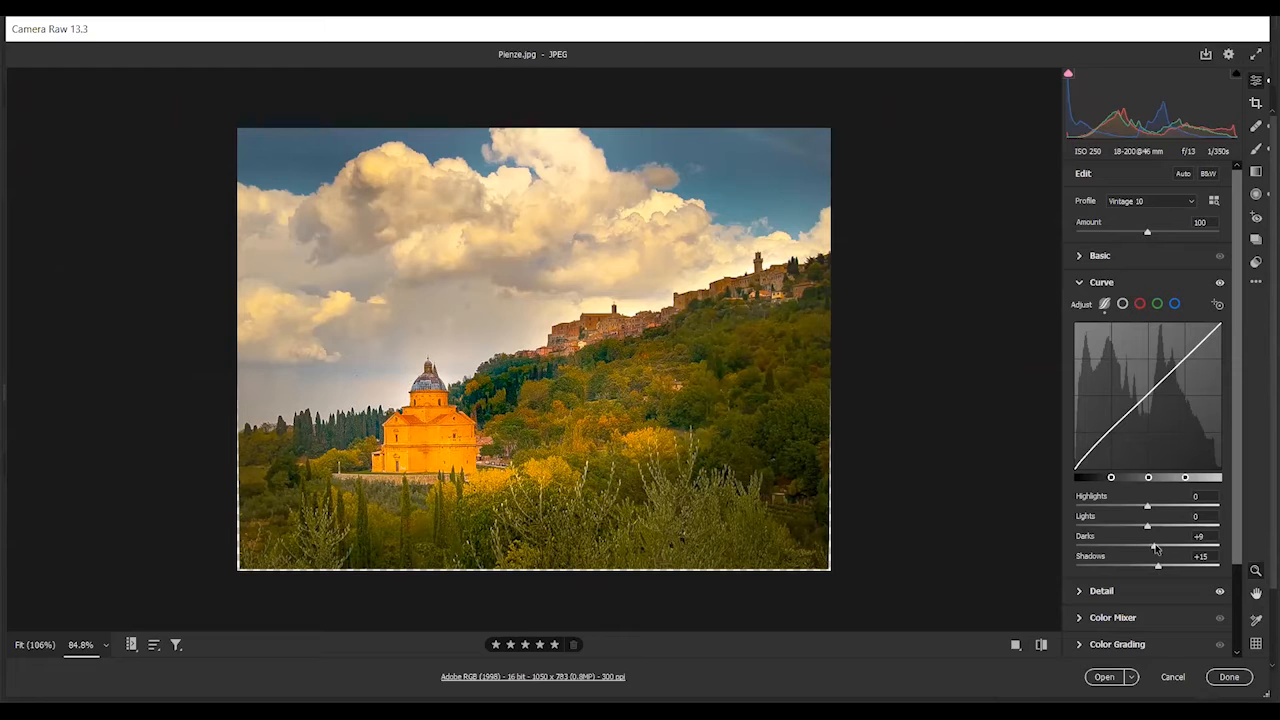
{"action": "left_click_drag", "start_coordinate": [1153, 548], "coordinate": [1132, 507]}
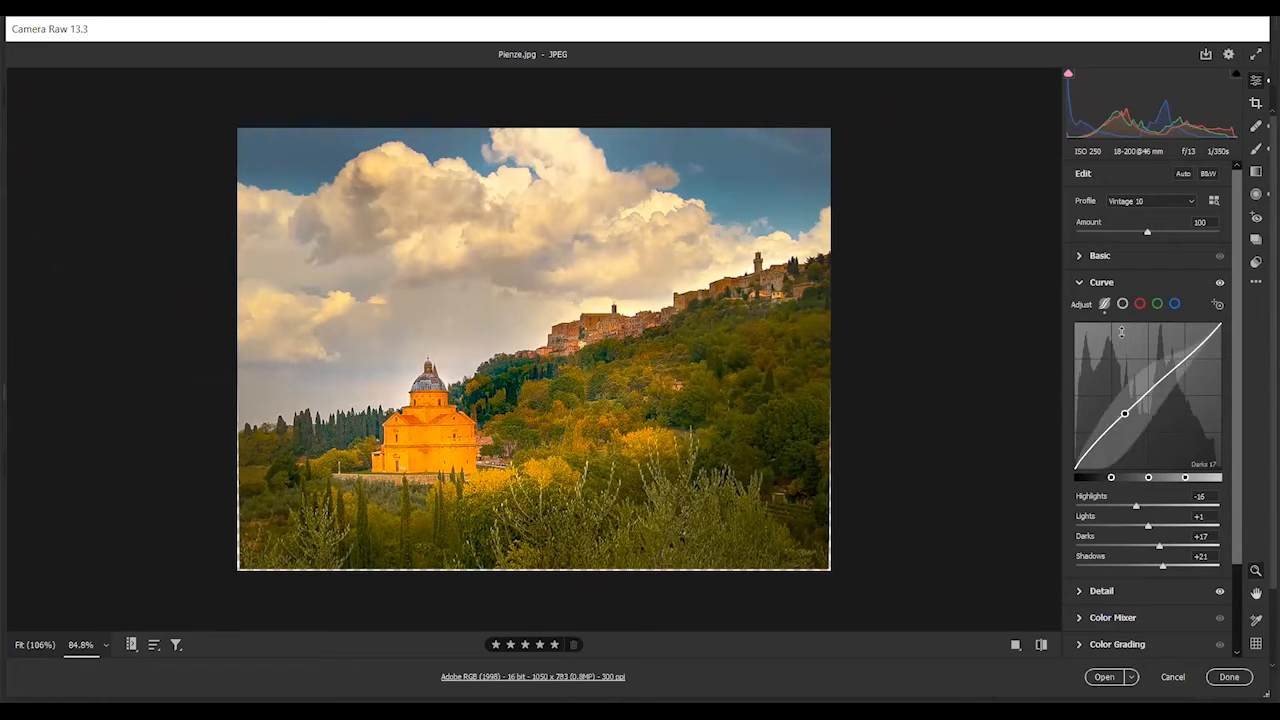
Add a point curve point at input 159, output 165, and a red channel point at input 81, output 61
{"action": "left_click", "coordinate": [1123, 304]}
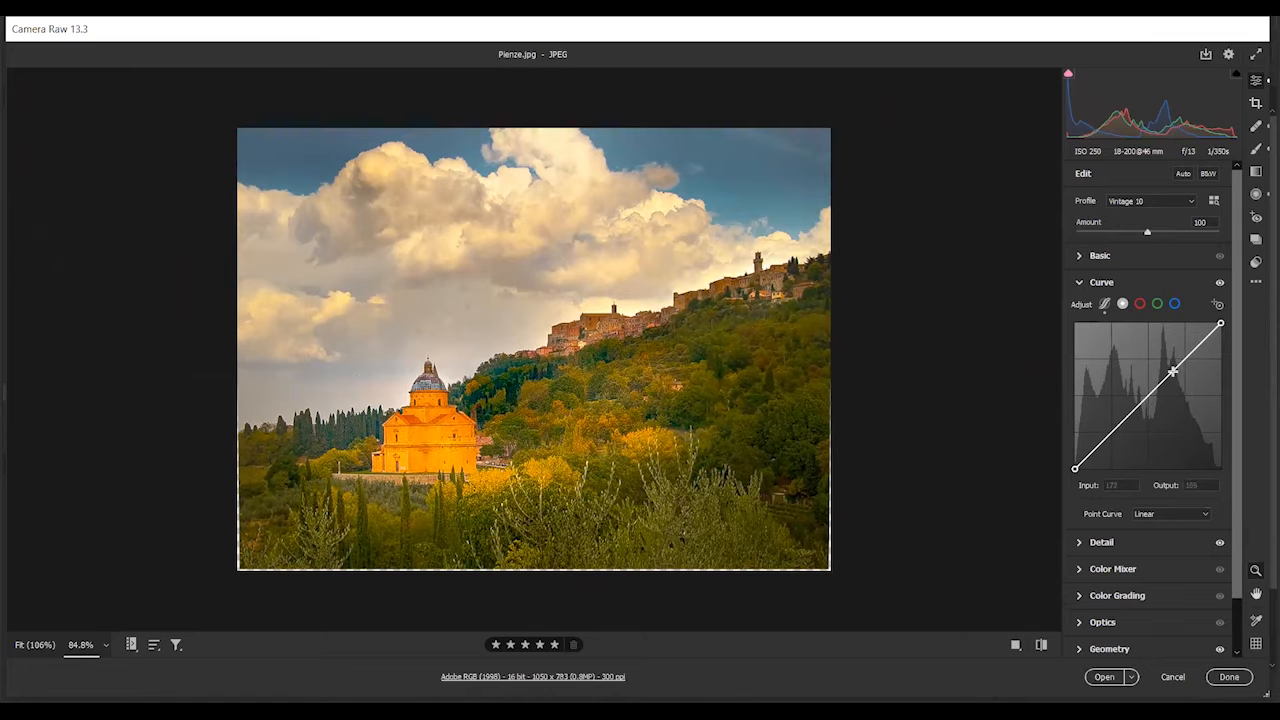
{"action": "left_click_drag", "start_coordinate": [1172, 372], "coordinate": [1165, 373]}
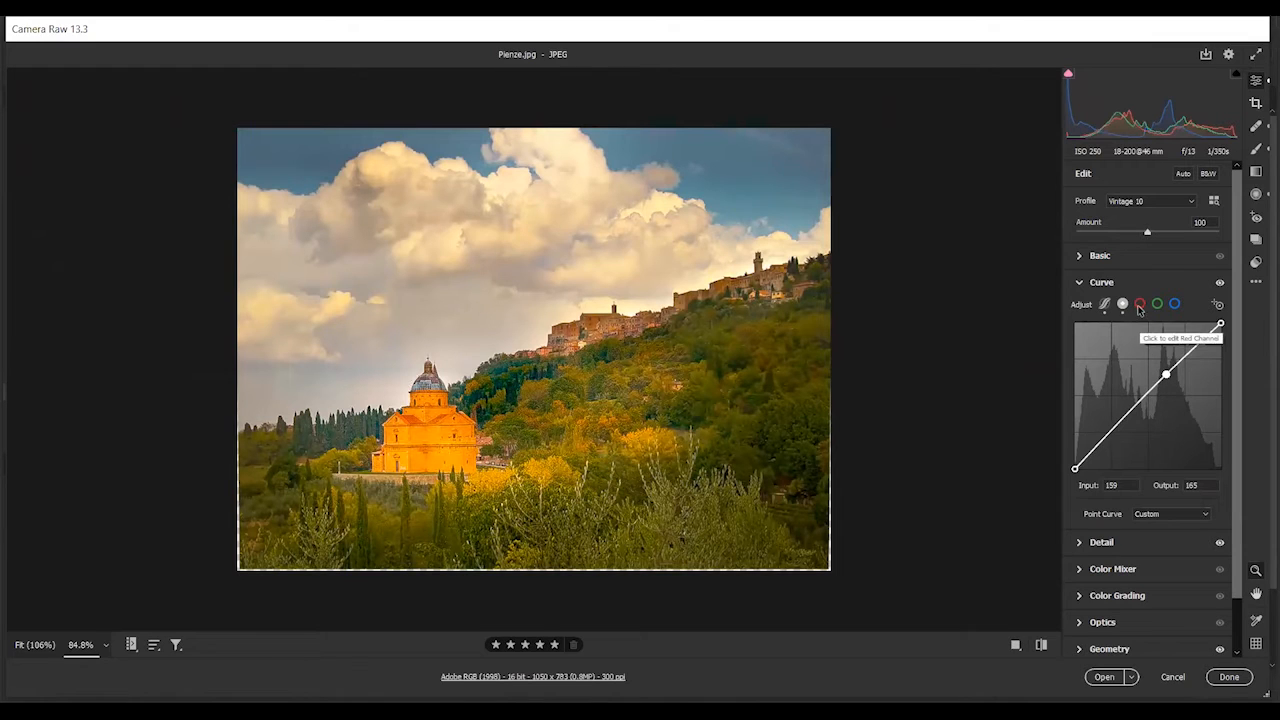
{"action": "left_click", "coordinate": [1140, 307]}
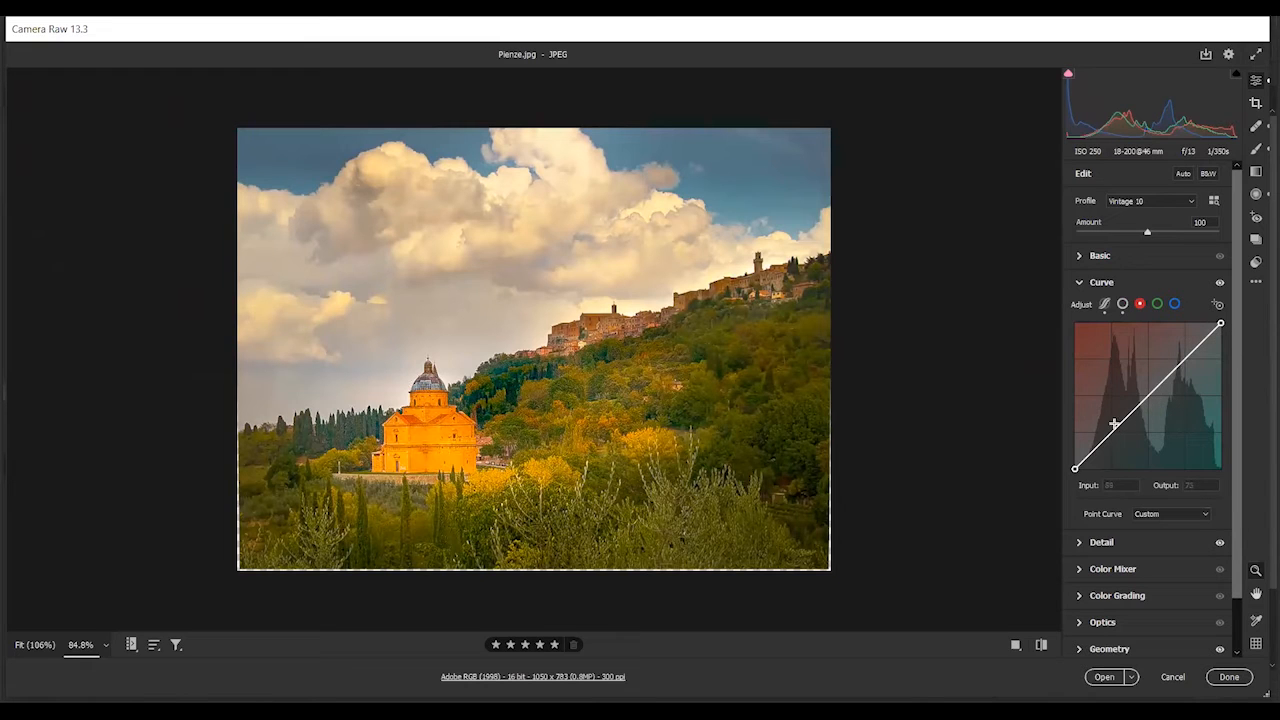
{"action": "mouse_move", "coordinate": [1119, 421]}
{"action": "left_mouse_down"}
{"action": "mouse_move", "coordinate": [1122, 436]}
{"action": "mouse_move", "coordinate": [1112, 402]}
{"action": "mouse_move", "coordinate": [1121, 434]}
{"action": "left_mouse_up"}
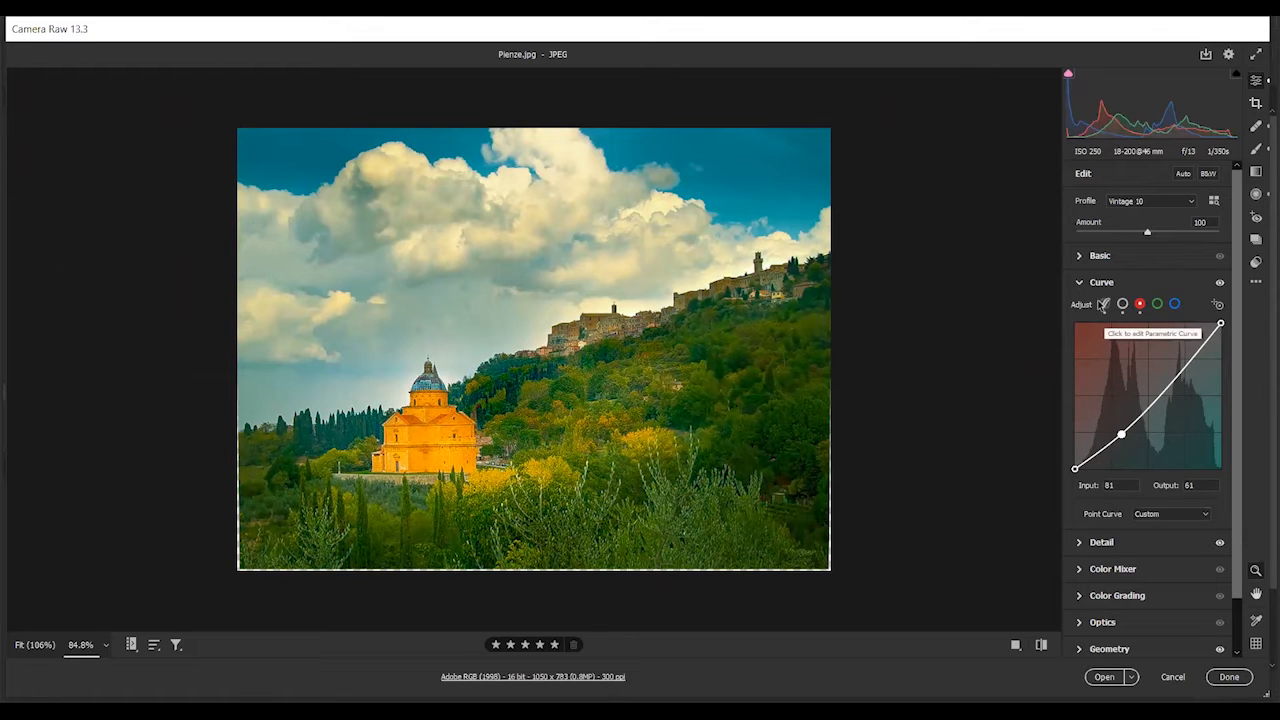
Review the parametric curve, and set Vibrance to +22 in the Basic settings
{"action": "left_click", "coordinate": [1104, 305]}
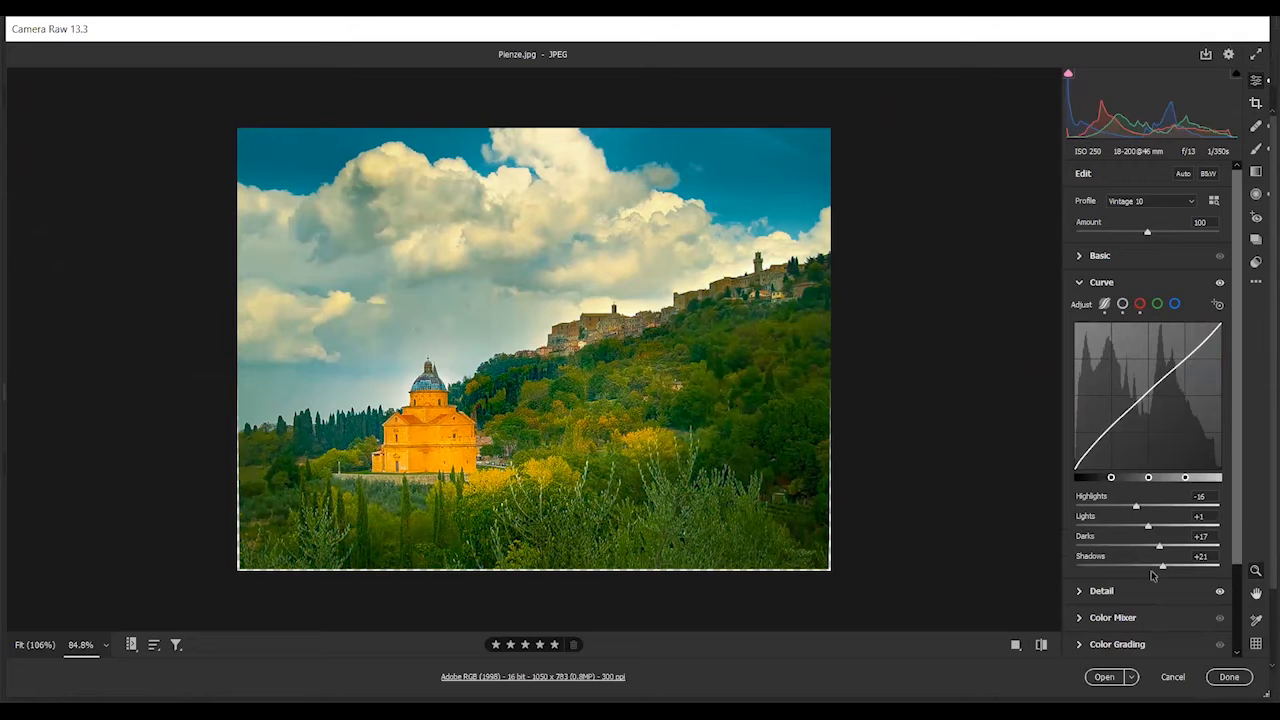
{"action": "left_click", "coordinate": [1080, 256]}
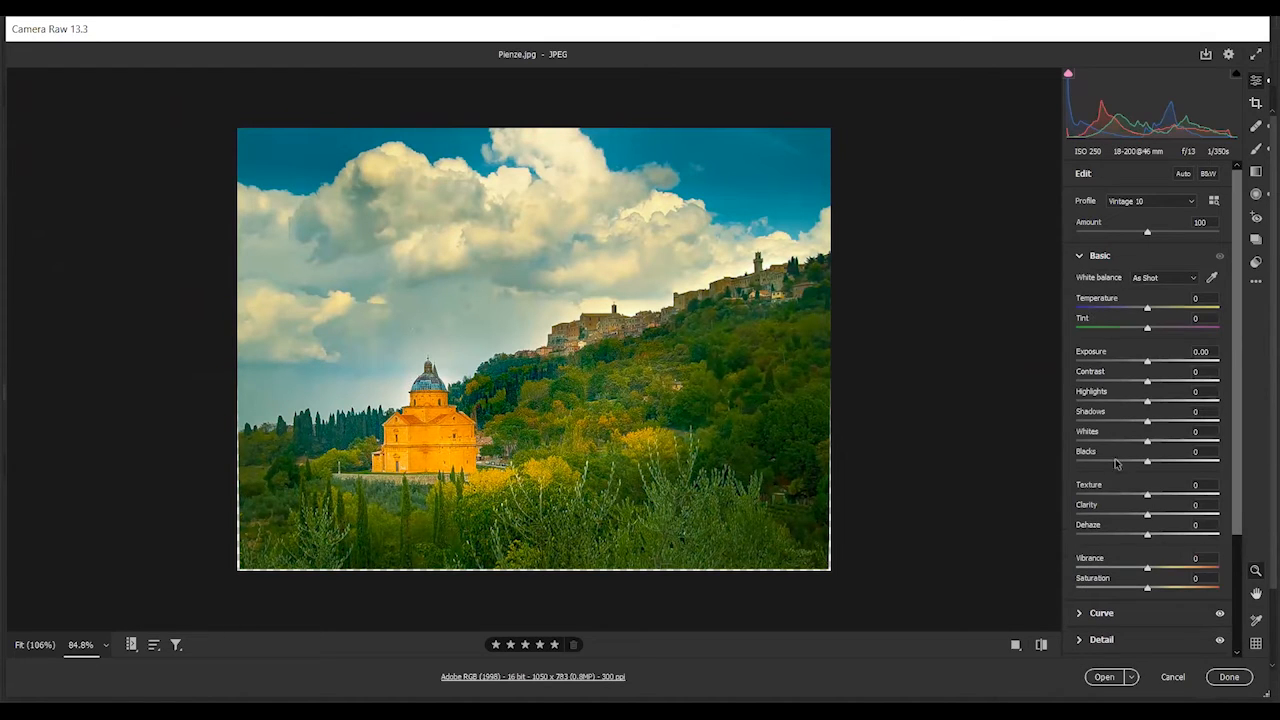
{"action": "mouse_move", "coordinate": [1146, 568]}
{"action": "left_mouse_down"}
{"action": "mouse_move", "coordinate": [1172, 564]}
{"action": "mouse_move", "coordinate": [1161, 563]}
{"action": "left_mouse_up"}
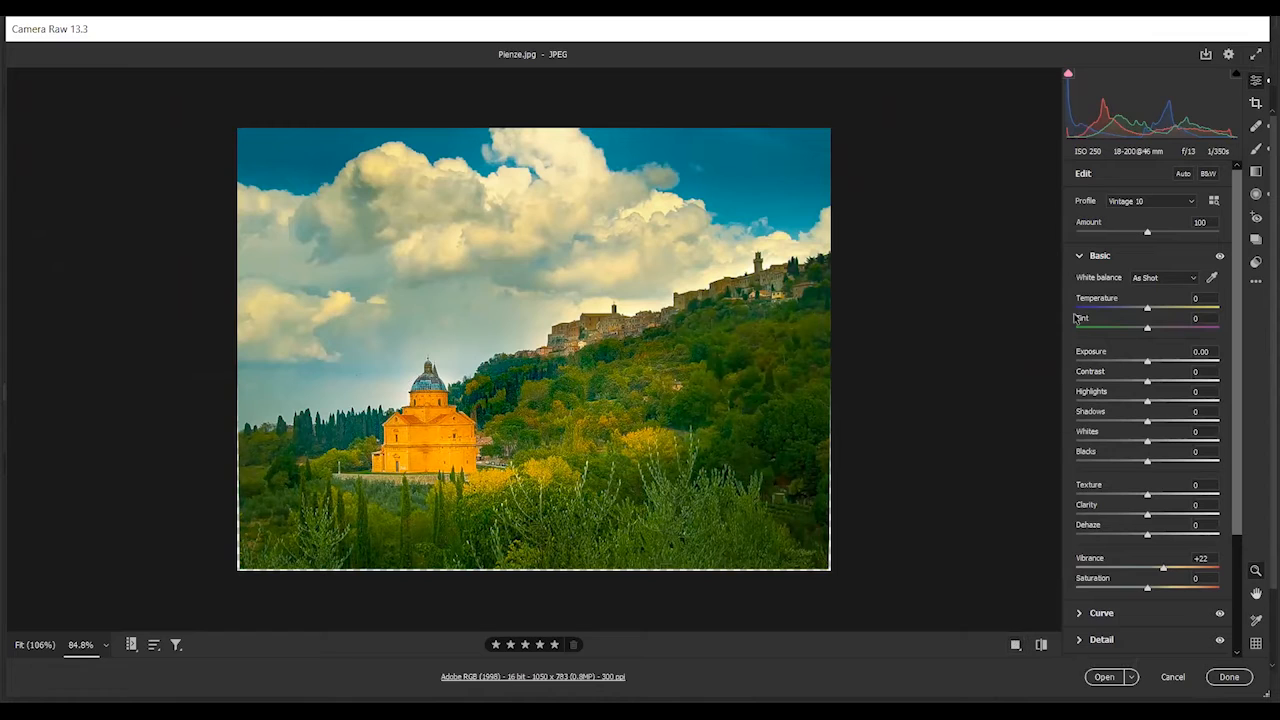
{"action": "left_click", "coordinate": [1080, 258]}
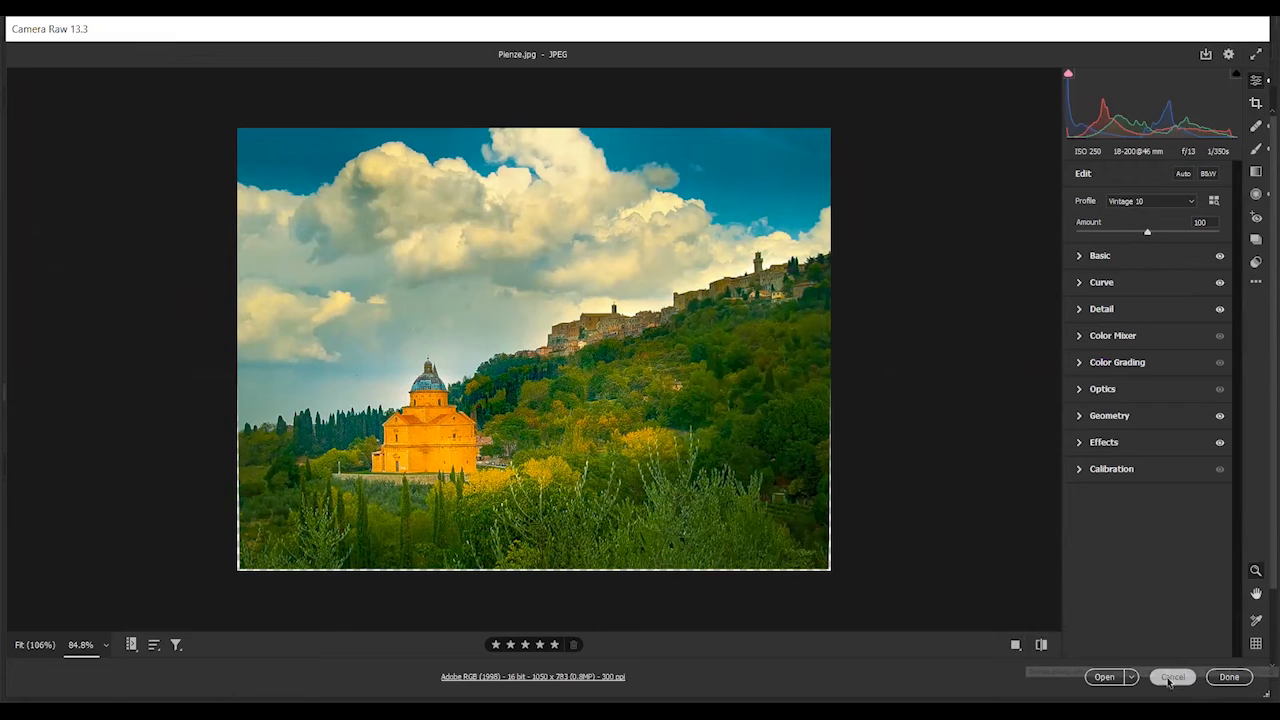
Discard the edits to the Pienze photo, and open the Tuscany village JPEG from Bridge in Camera Raw
{"action": "left_click", "coordinate": [1172, 677]}
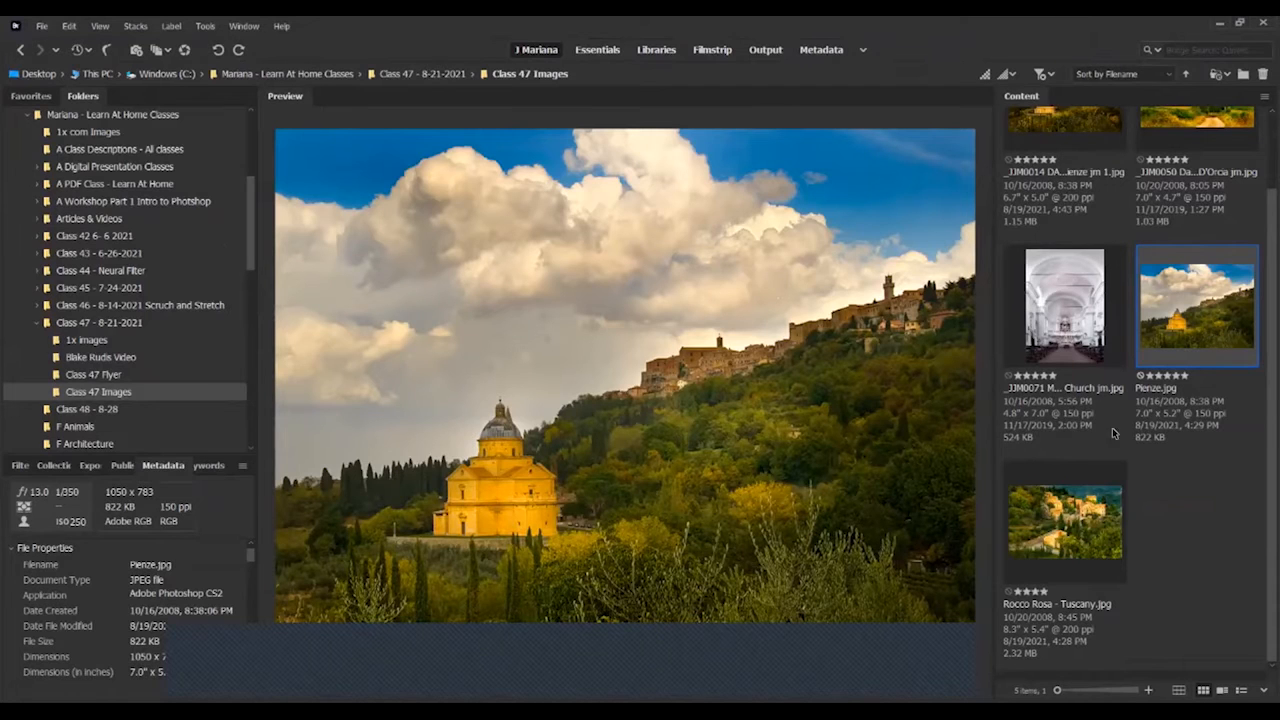
{"action": "left_click", "coordinate": [1050, 530]}
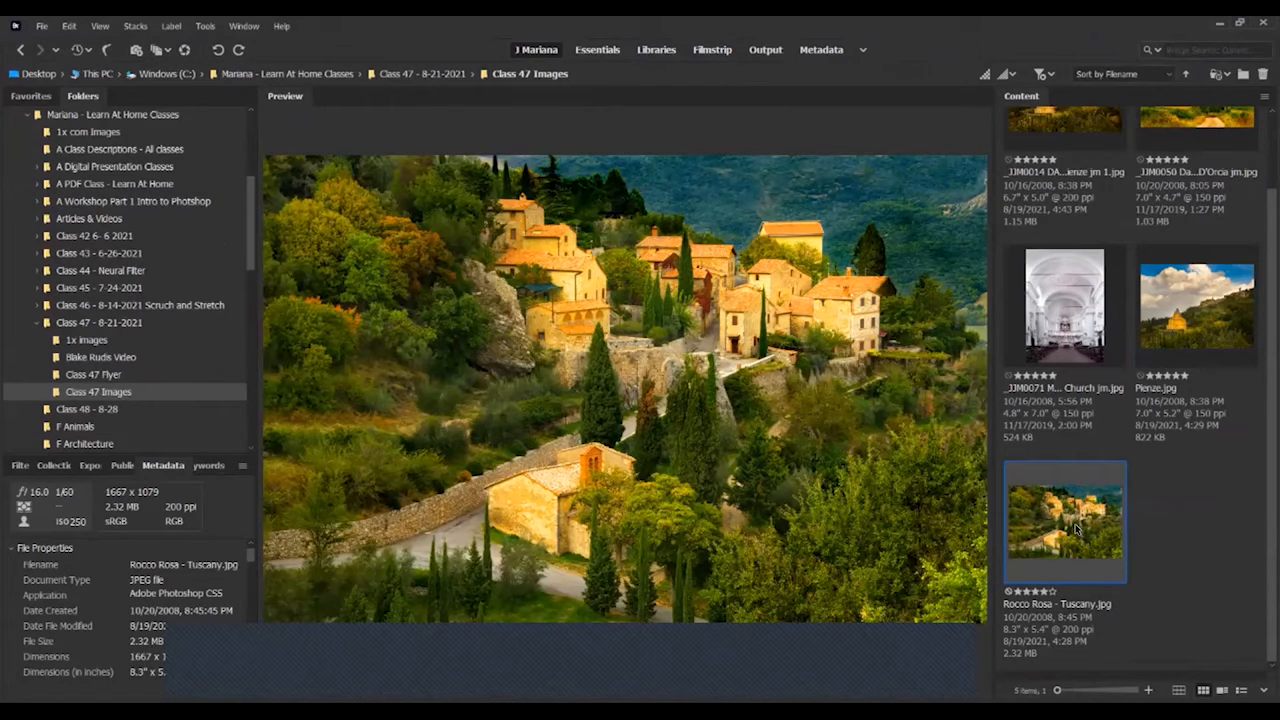
{"action": "right_click", "coordinate": [1062, 491]}
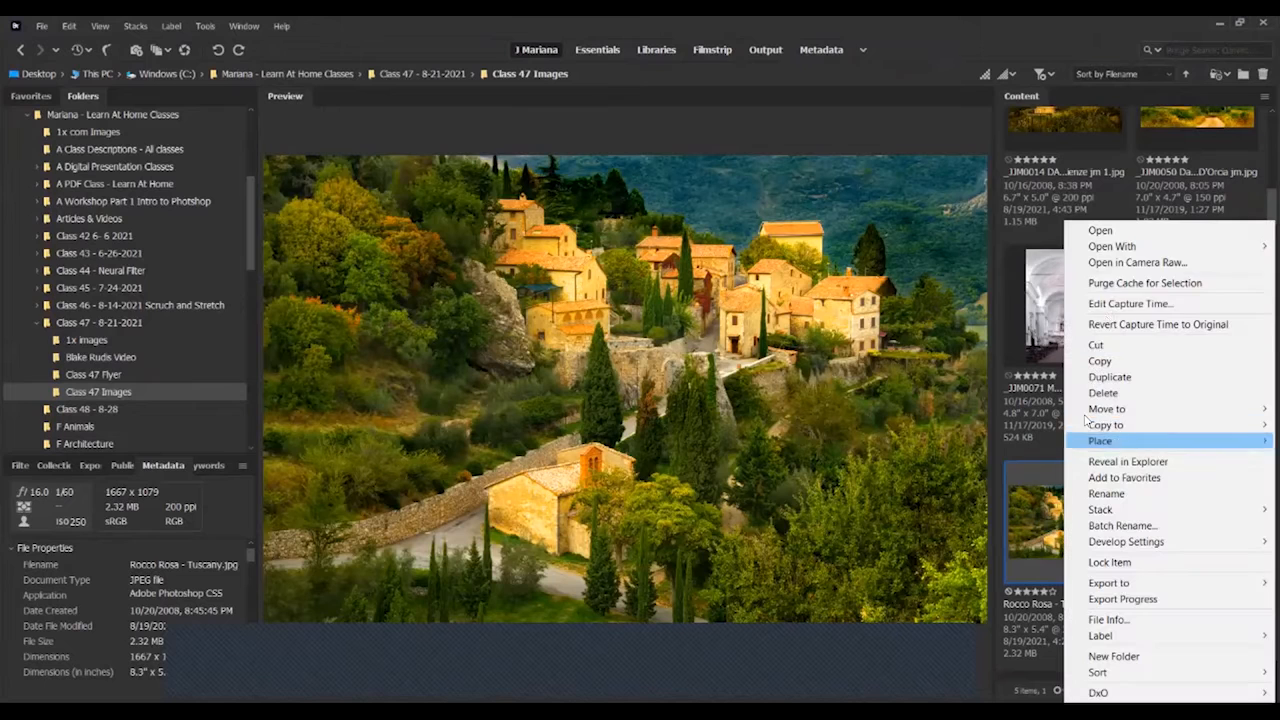
{"action": "left_click", "coordinate": [1098, 231]}
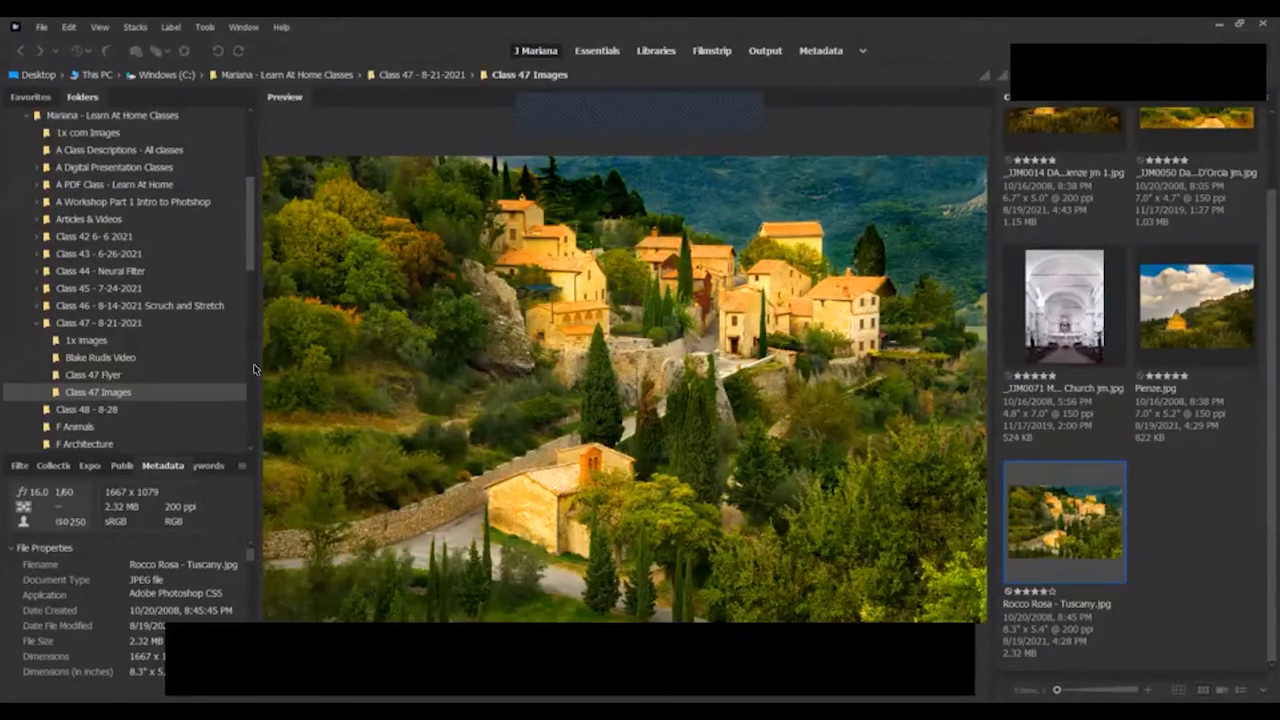
{"action": "left_click", "coordinate": [1091, 546]}
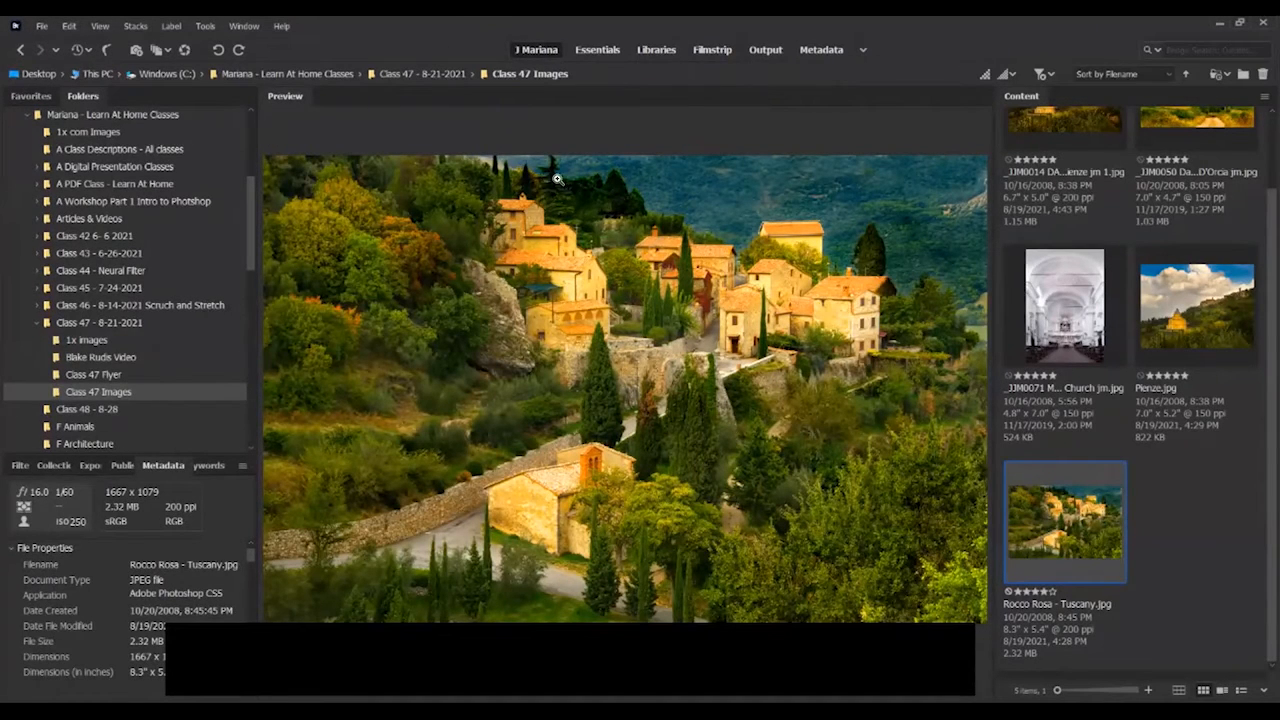
{"action": "left_click", "coordinate": [186, 50]}
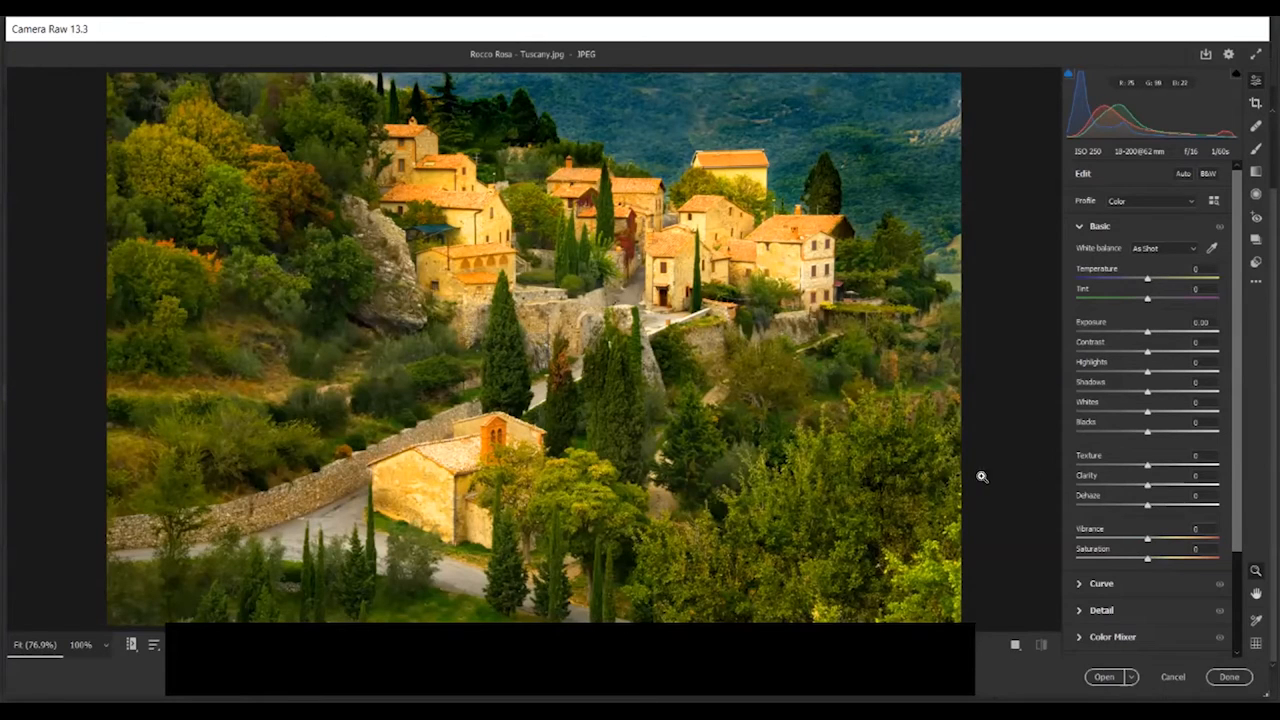
Set Texture to +37 and Clarity to +29 in the Basic settings of the village photo
{"action": "left_click", "coordinate": [1079, 227]}
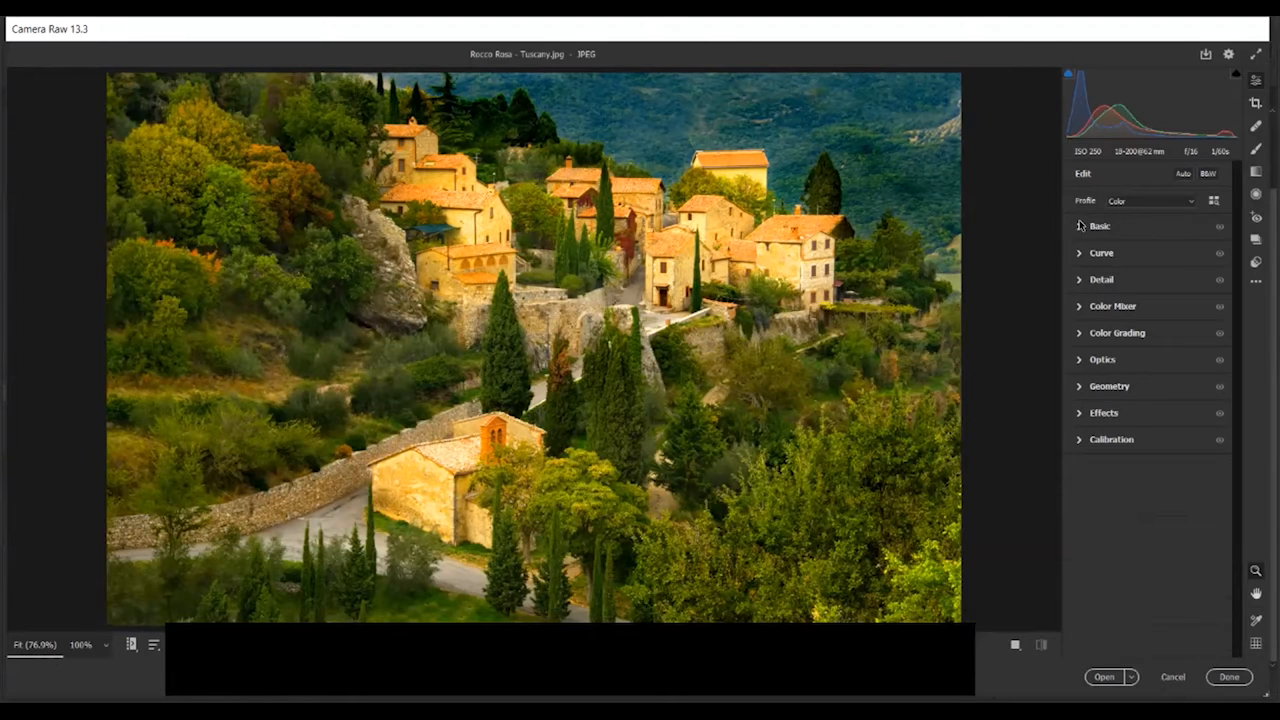
{"action": "left_click", "coordinate": [1079, 227]}
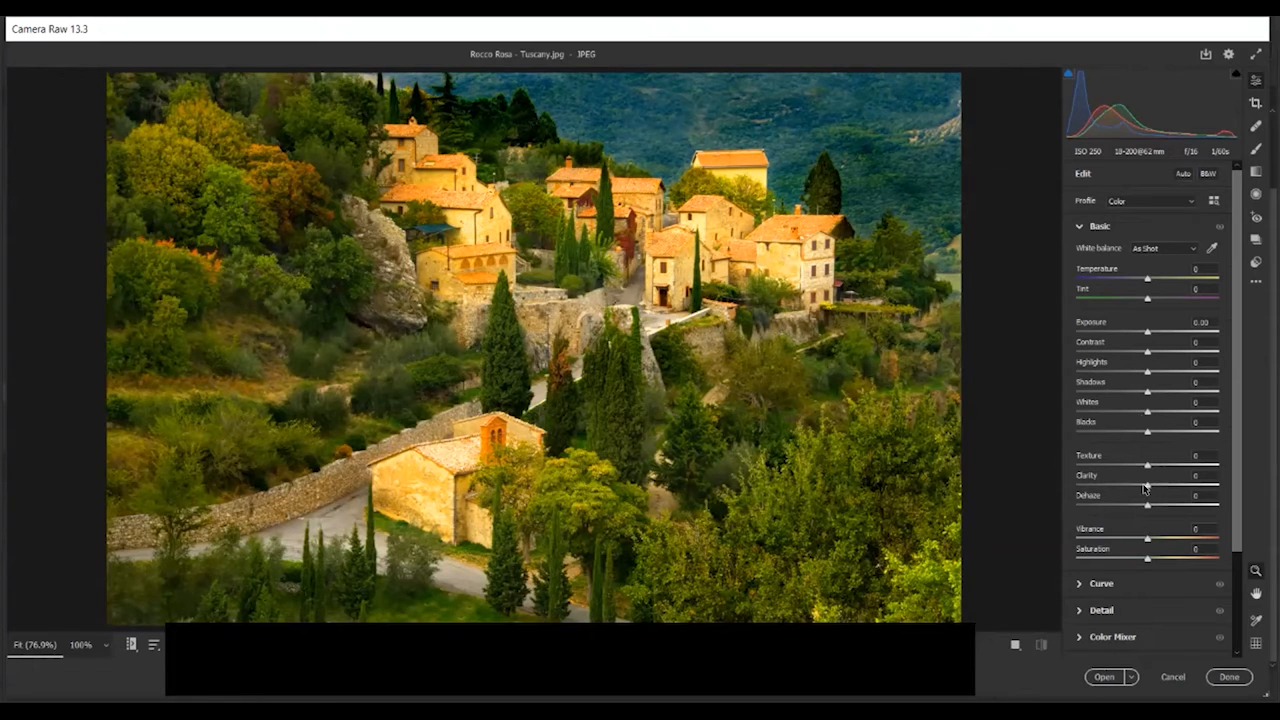
{"action": "left_click_drag", "start_coordinate": [1148, 487], "coordinate": [1159, 488]}
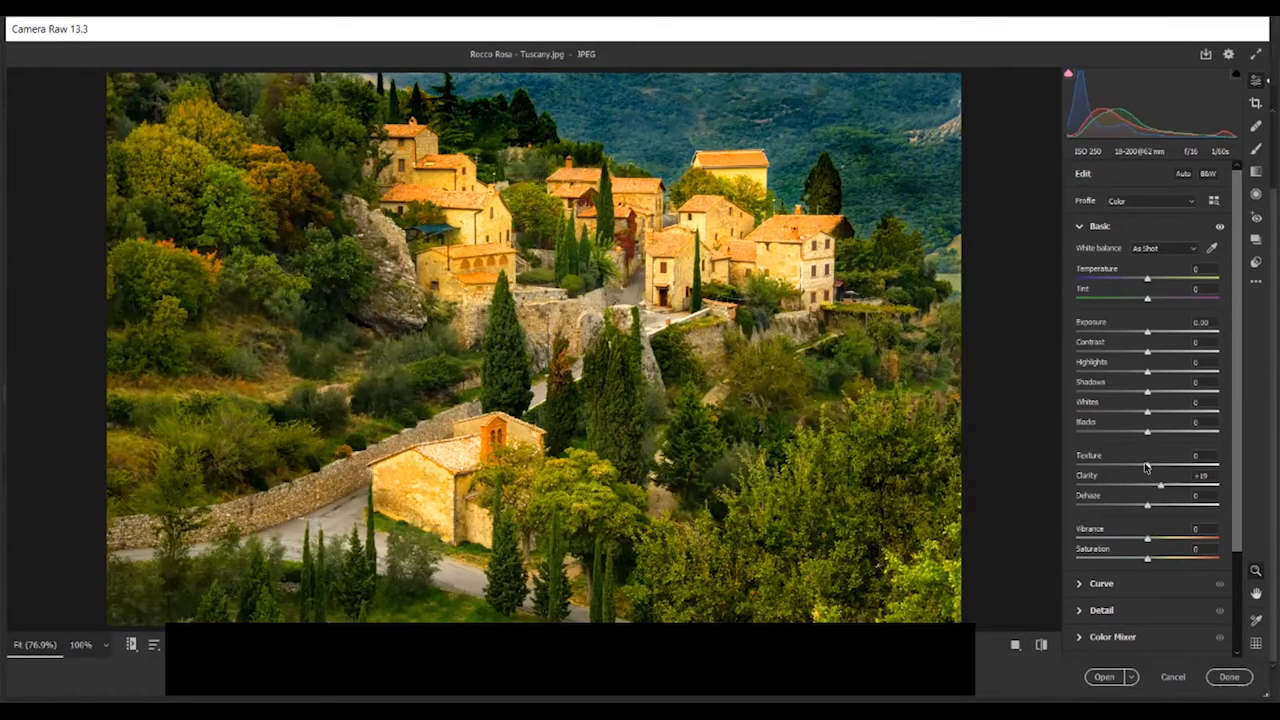
{"action": "left_click_drag", "start_coordinate": [1154, 465], "coordinate": [1170, 465]}
{"action": "mouse_move", "coordinate": [1161, 487]}
{"action": "left_mouse_down"}
{"action": "mouse_move", "coordinate": [1084, 497]}
{"action": "mouse_move", "coordinate": [1166, 488]}
{"action": "mouse_move", "coordinate": [1174, 466]}
{"action": "left_mouse_up"}
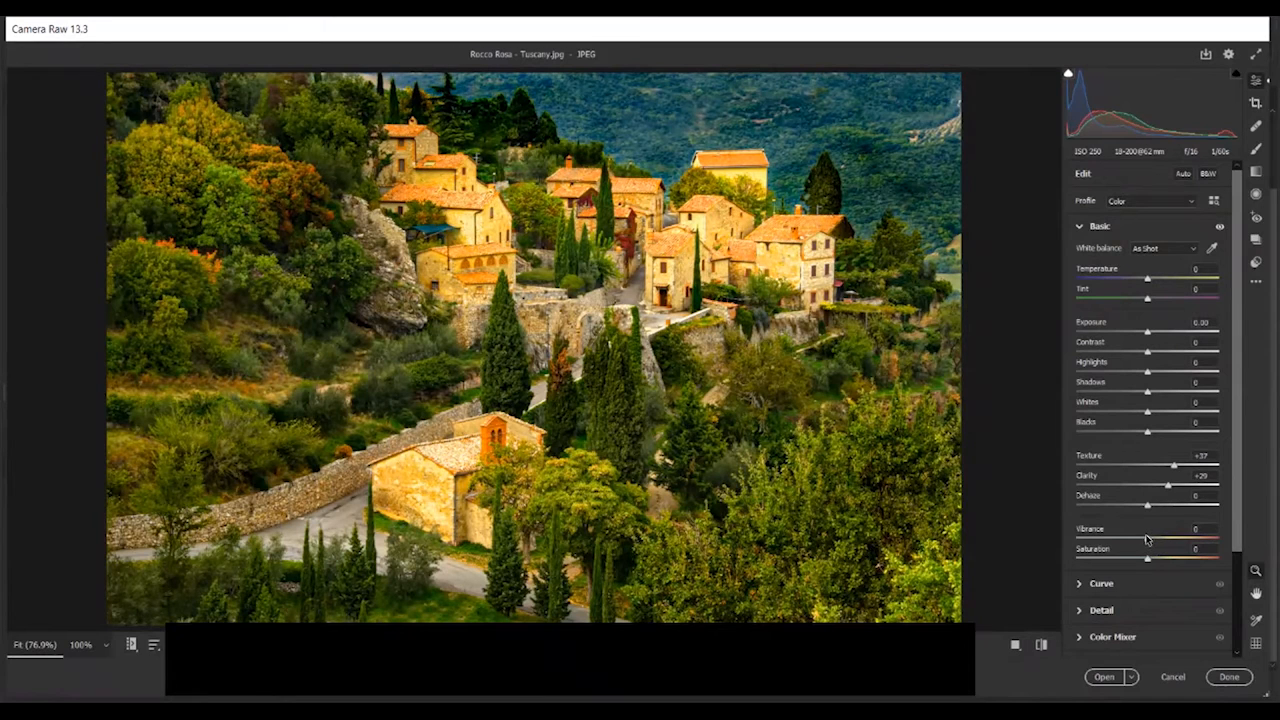
Set Vibrance to +35, Saturation to +12, Contrast to +19 and Shadows to +36 in the Basic settings
{"action": "left_click_drag", "start_coordinate": [1147, 539], "coordinate": [1173, 530]}
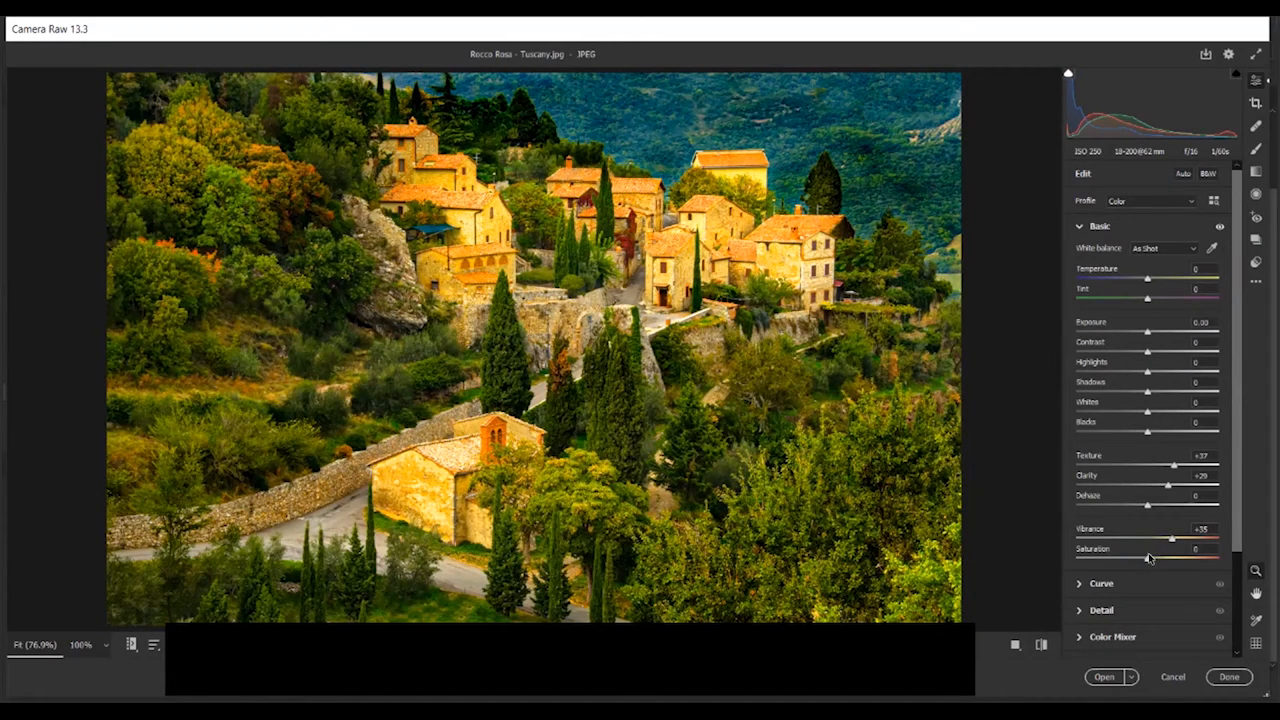
{"action": "mouse_move", "coordinate": [1148, 558]}
{"action": "left_mouse_down"}
{"action": "mouse_move", "coordinate": [1167, 558]}
{"action": "mouse_move", "coordinate": [1156, 556]}
{"action": "left_mouse_up"}
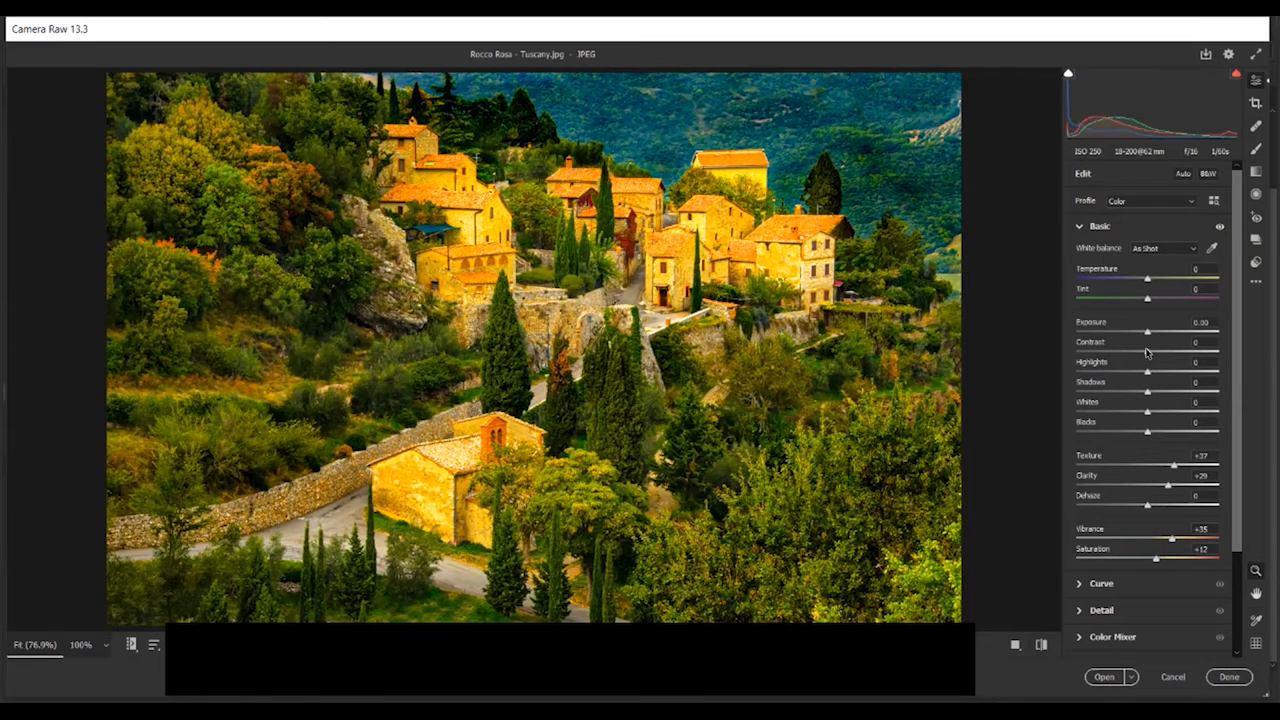
{"action": "left_click_drag", "start_coordinate": [1148, 352], "coordinate": [1160, 351]}
{"action": "left_click_drag", "start_coordinate": [1148, 391], "coordinate": [1161, 393]}
{"action": "left_click", "coordinate": [1093, 228]}
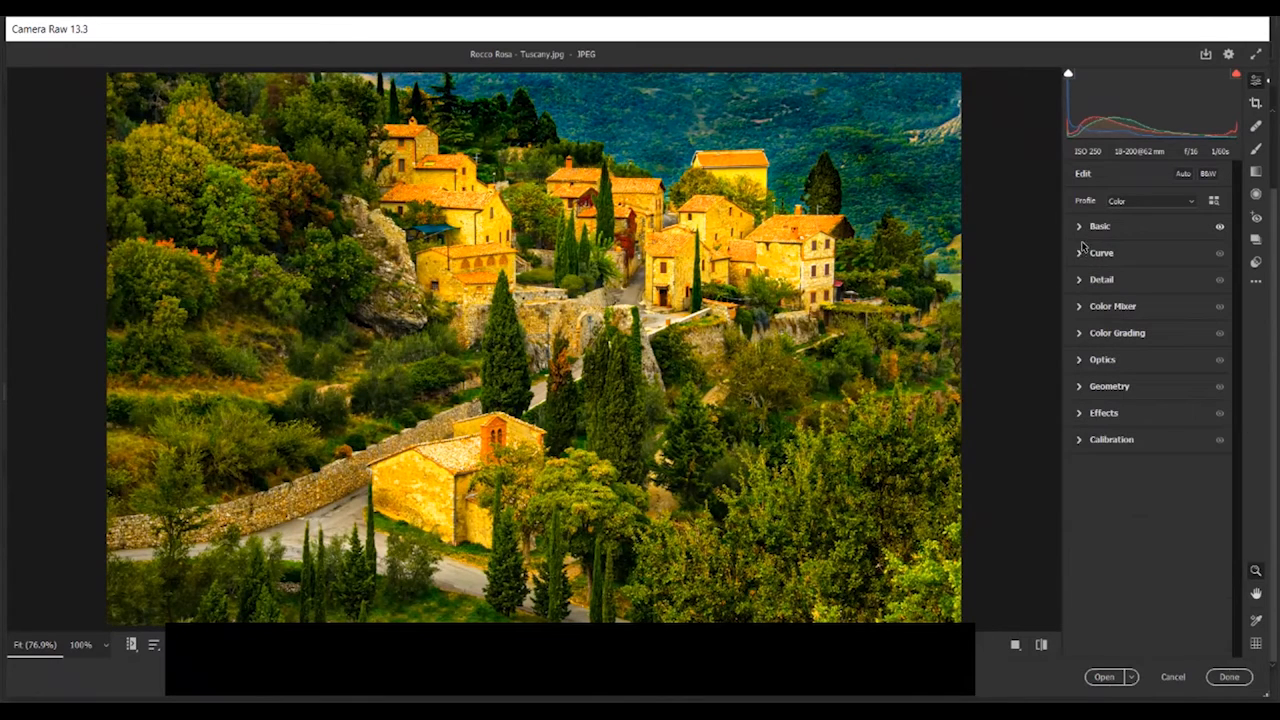
Set Darks to +9 and Shadows to +24 in the village photo's parametric curve
{"action": "left_click", "coordinate": [1078, 256]}
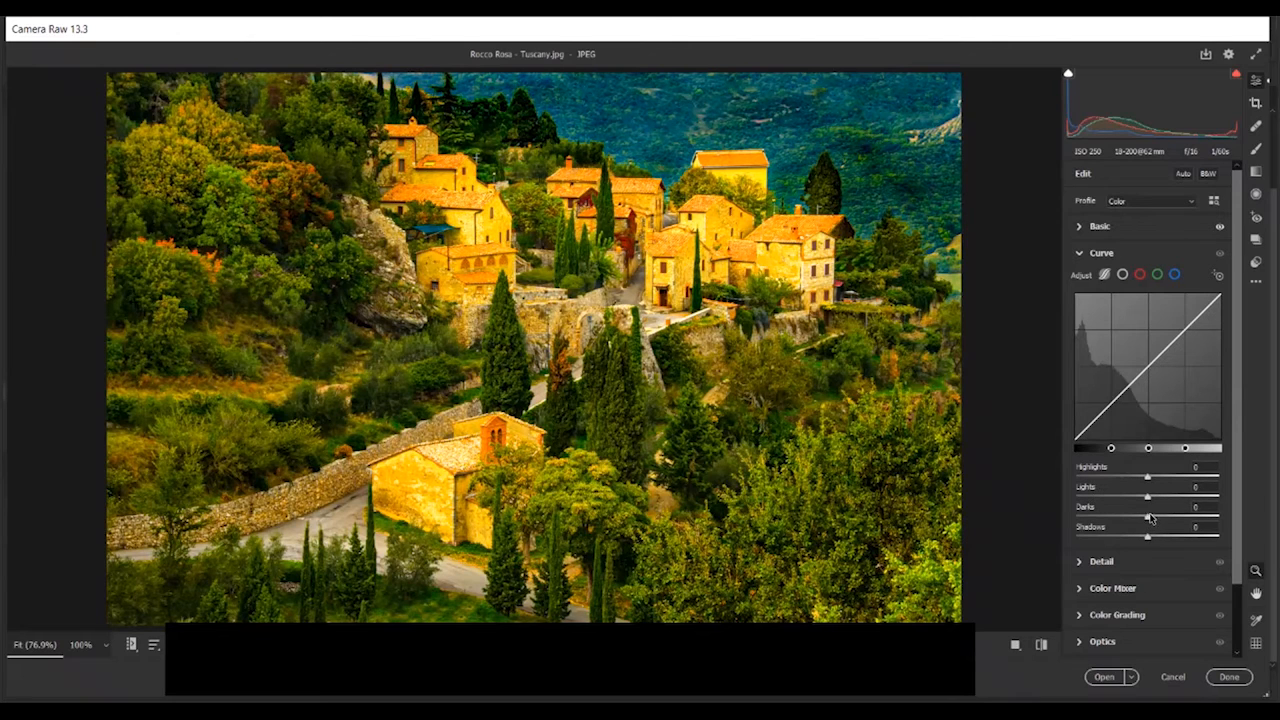
{"action": "mouse_move", "coordinate": [1150, 517]}
{"action": "left_mouse_down"}
{"action": "mouse_move", "coordinate": [1163, 541]}
{"action": "mouse_move", "coordinate": [1158, 519]}
{"action": "left_mouse_up"}
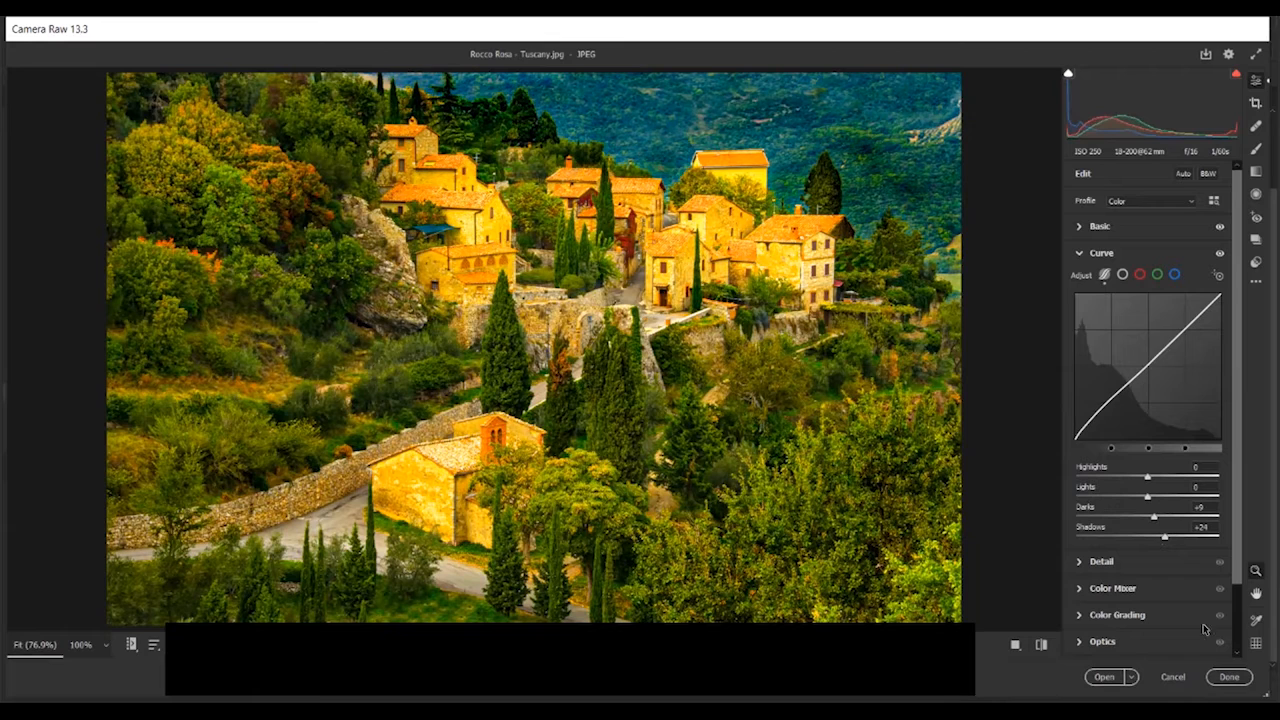
{"action": "left_click", "coordinate": [1080, 248]}
Set Highlights to -14 in the Basic settings, and open the Detail settings for sharpening and noise reduction
{"action": "left_click", "coordinate": [1076, 230]}
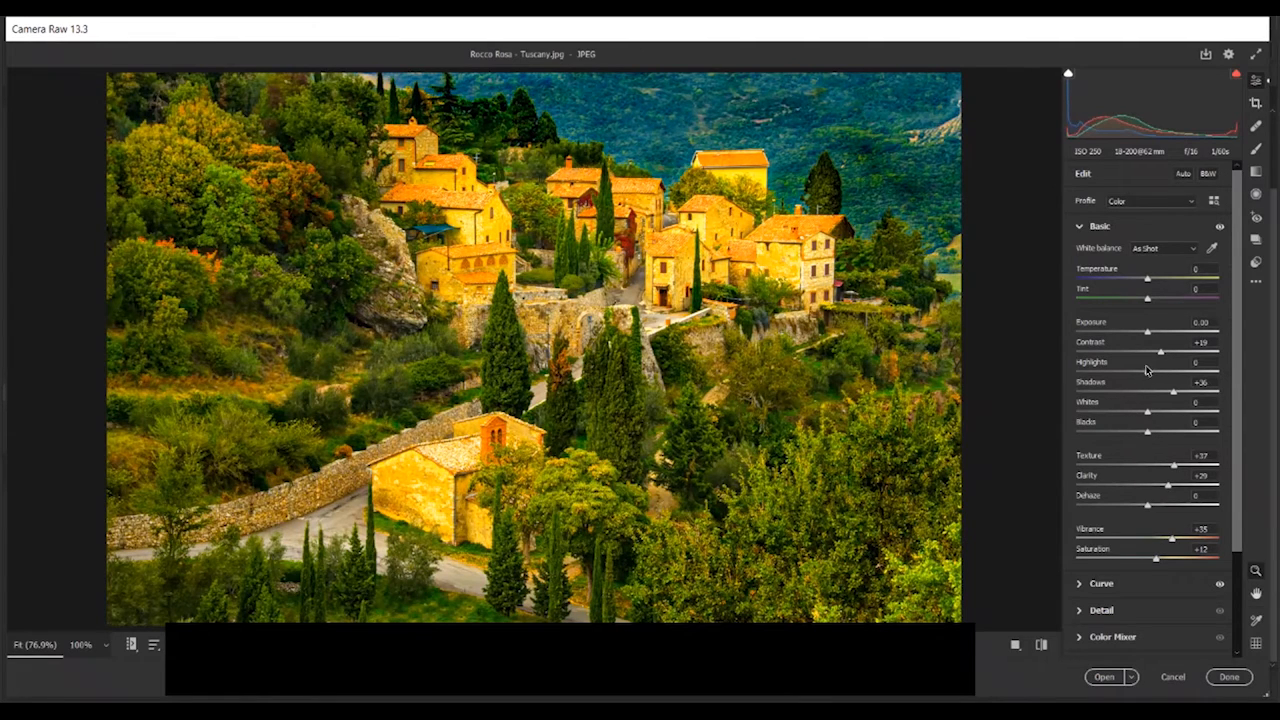
{"action": "left_click_drag", "start_coordinate": [1146, 370], "coordinate": [1135, 370]}
{"action": "scroll", "coordinate": [1128, 560], "scroll_direction": "down", "scroll_amount": 2}
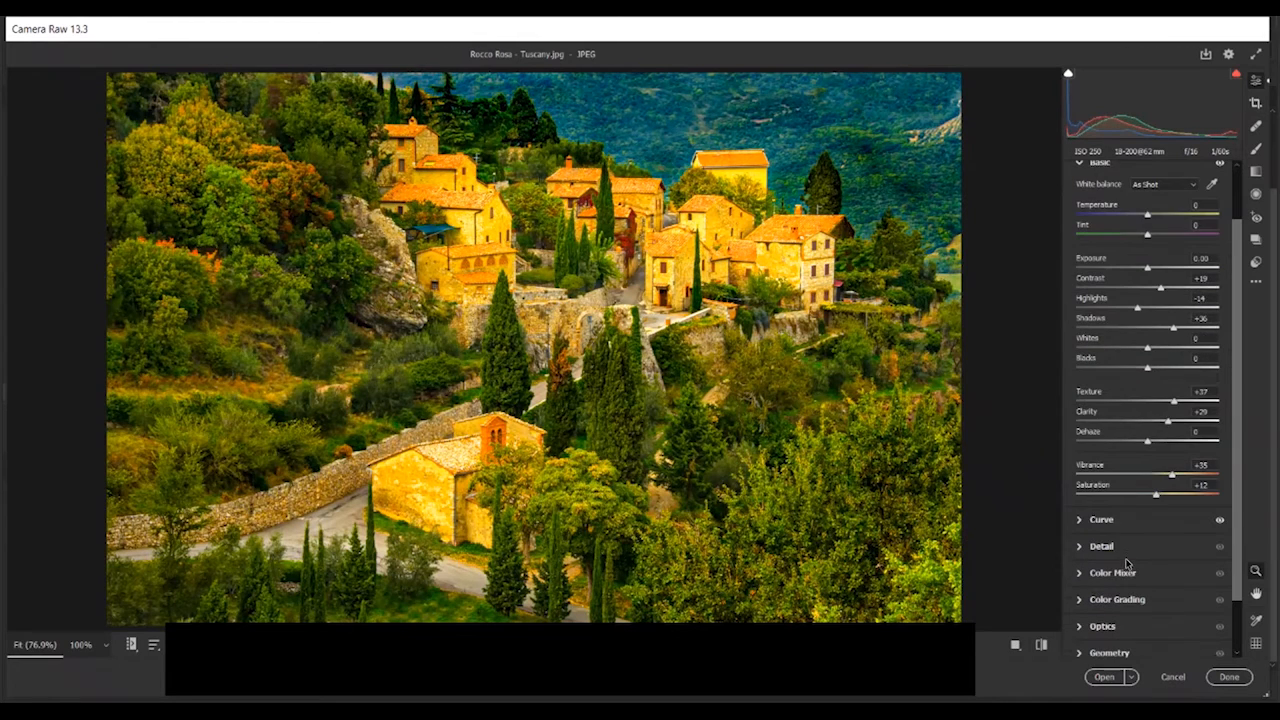
{"action": "scroll", "coordinate": [1092, 540], "scroll_direction": "down", "scroll_amount": 2}
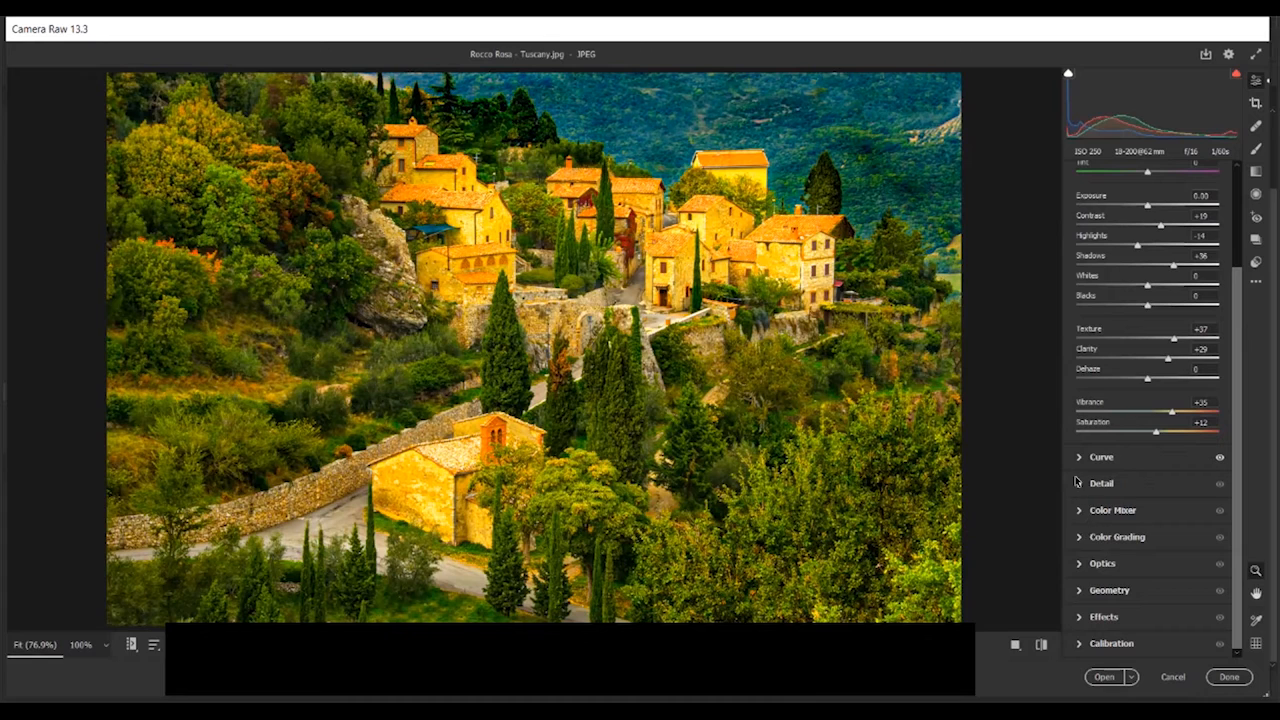
{"action": "left_click", "coordinate": [1080, 482]}
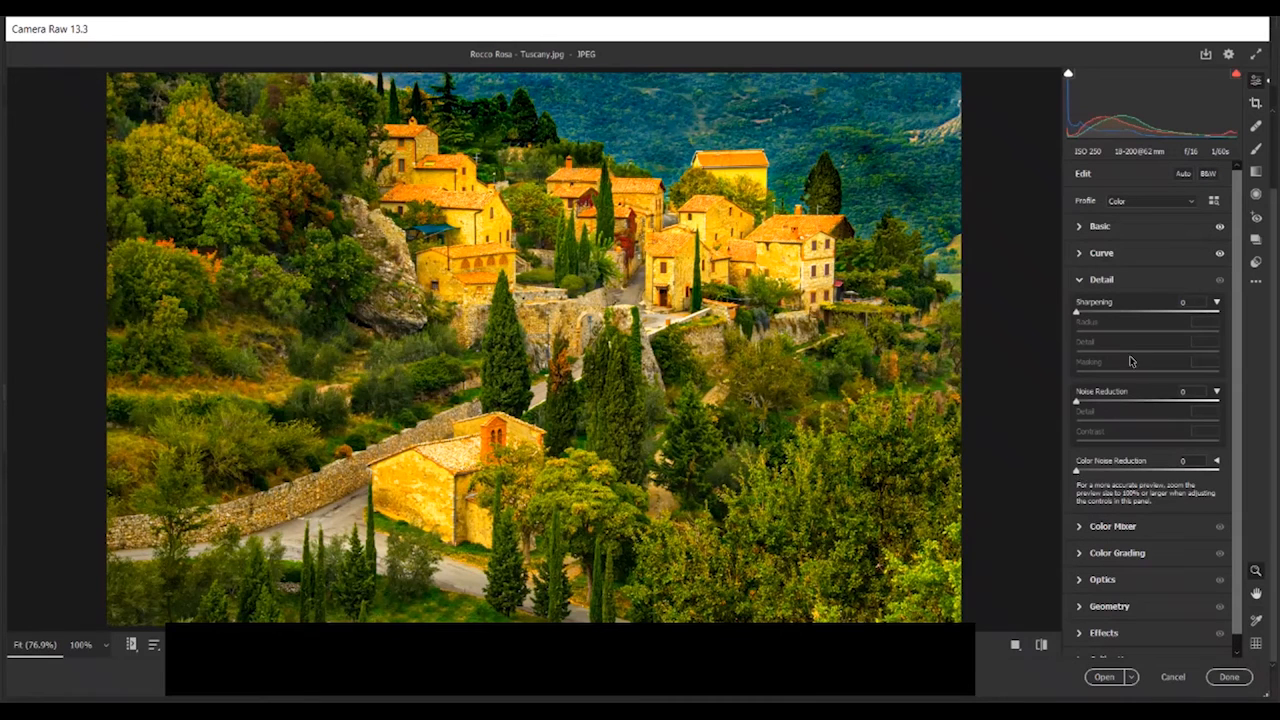
Set Sharpening to 52, Radius to 1.2 and Detail to 30 in the village photo's Detail settings
{"action": "left_click", "coordinate": [1215, 302]}
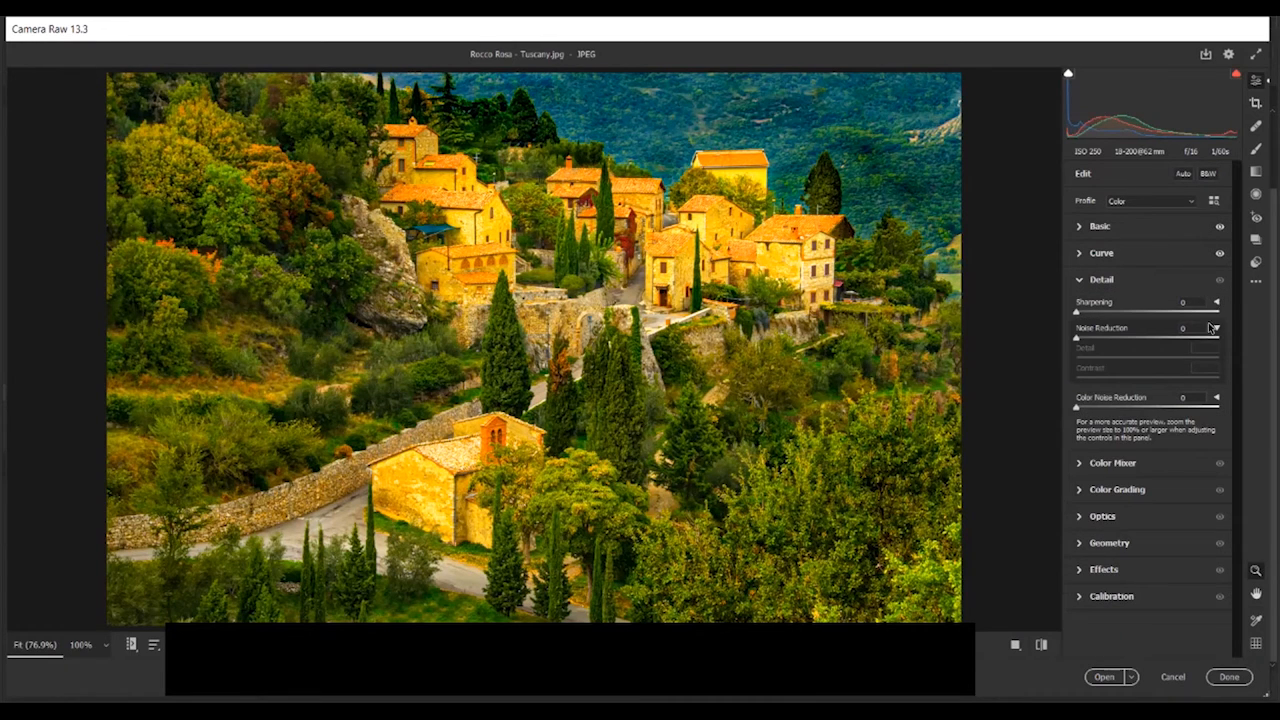
{"action": "left_click", "coordinate": [1217, 330]}
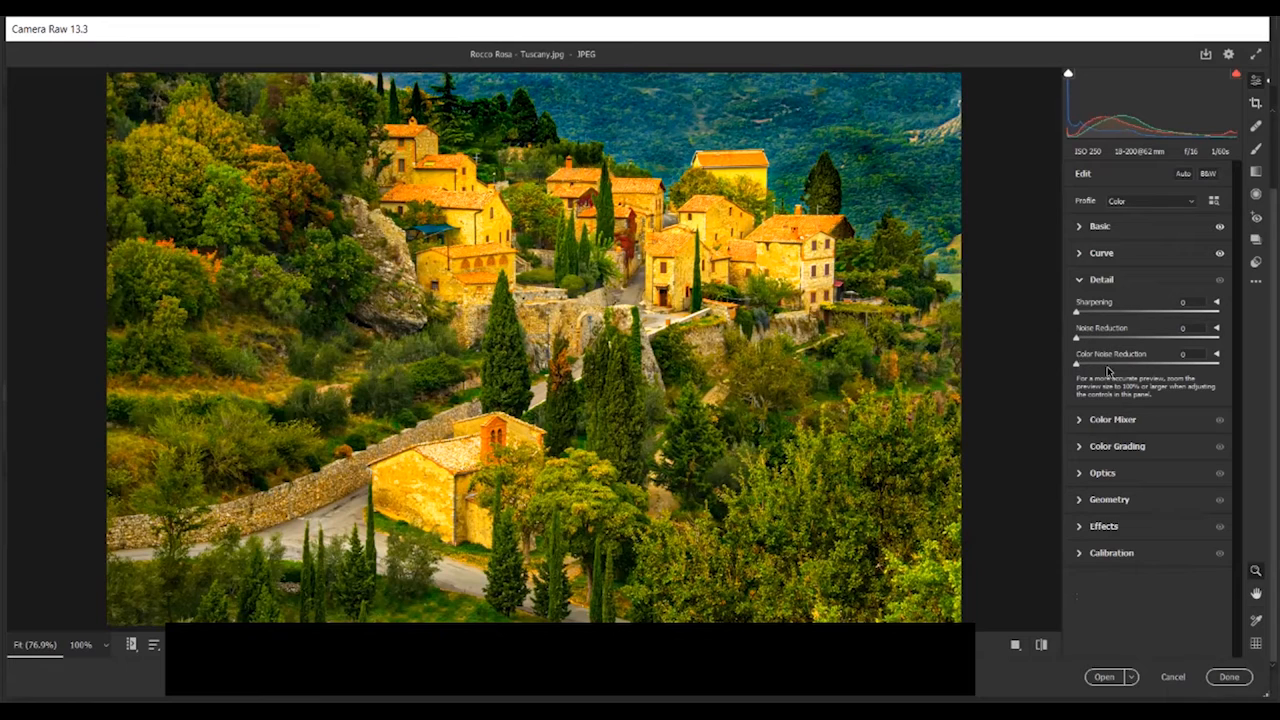
{"action": "left_click", "coordinate": [1217, 302]}
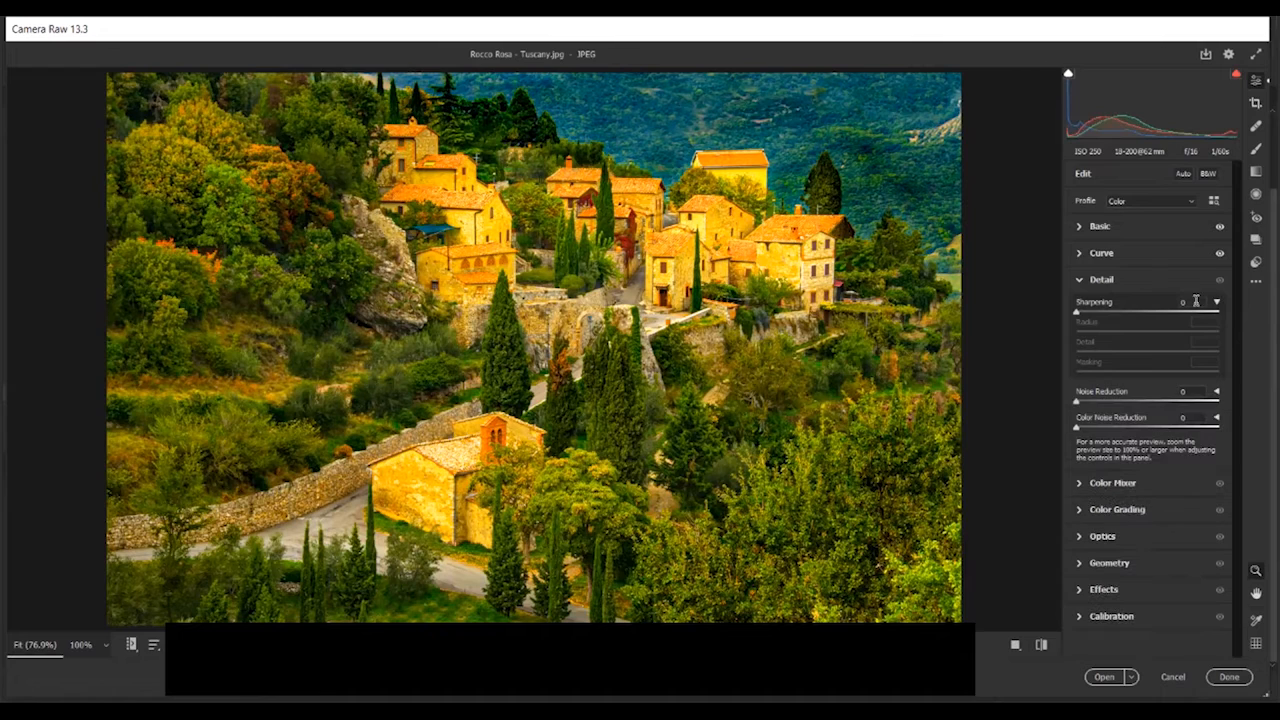
{"action": "mouse_move", "coordinate": [1078, 313]}
{"action": "left_mouse_down"}
{"action": "mouse_move", "coordinate": [1107, 313]}
{"action": "mouse_move", "coordinate": [1082, 313]}
{"action": "left_mouse_up"}
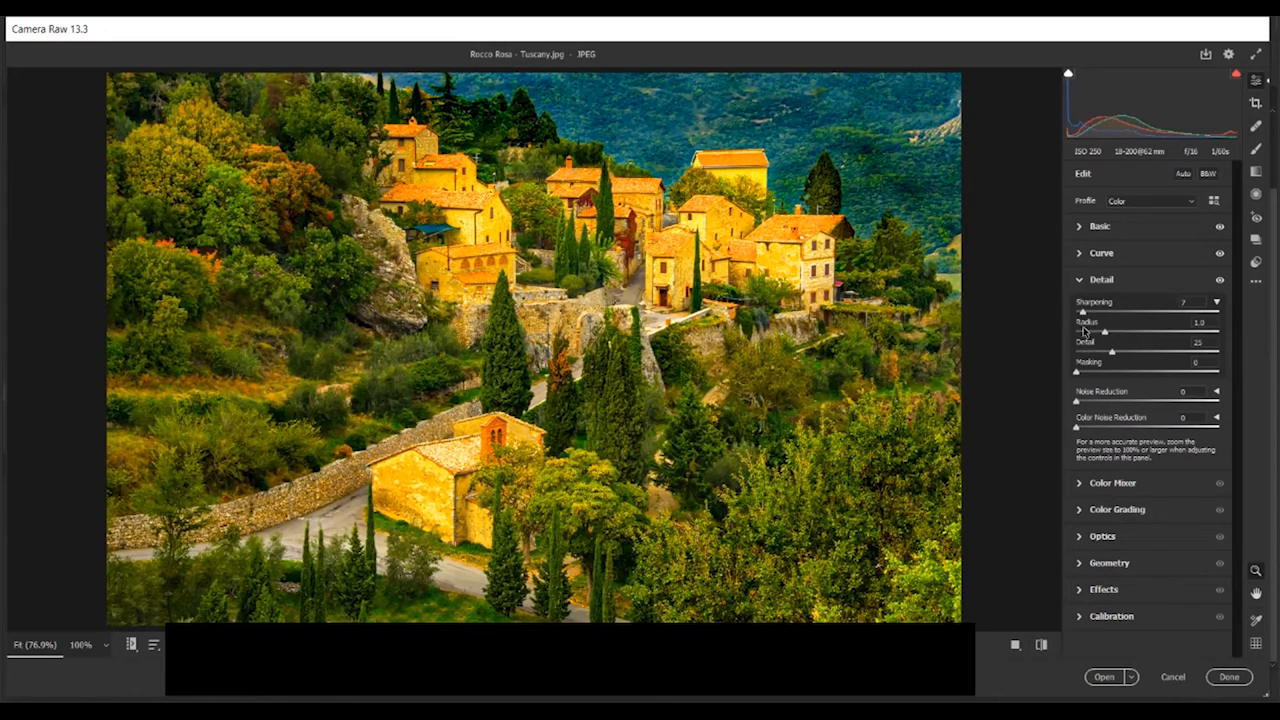
{"action": "left_click_drag", "start_coordinate": [1081, 313], "coordinate": [1125, 312]}
{"action": "left_click_drag", "start_coordinate": [1104, 333], "coordinate": [1112, 333]}
{"action": "left_click_drag", "start_coordinate": [1120, 349], "coordinate": [1116, 346]}
Try Noise Reduction at 46 and 33, and settle on 72, judging the stonework and trees in the village photo
{"action": "left_click_drag", "start_coordinate": [1074, 403], "coordinate": [1140, 404]}
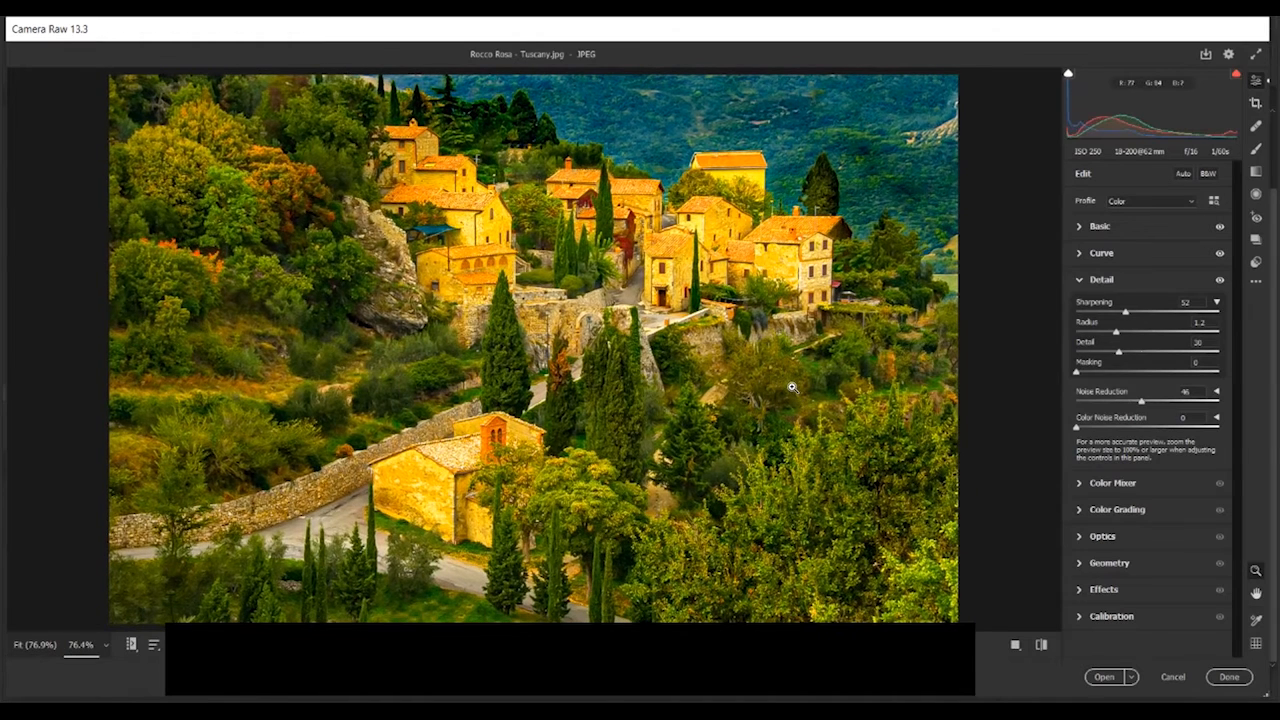
{"action": "left_click_drag", "start_coordinate": [791, 387], "coordinate": [794, 390]}
{"action": "left_click", "coordinate": [770, 366]}
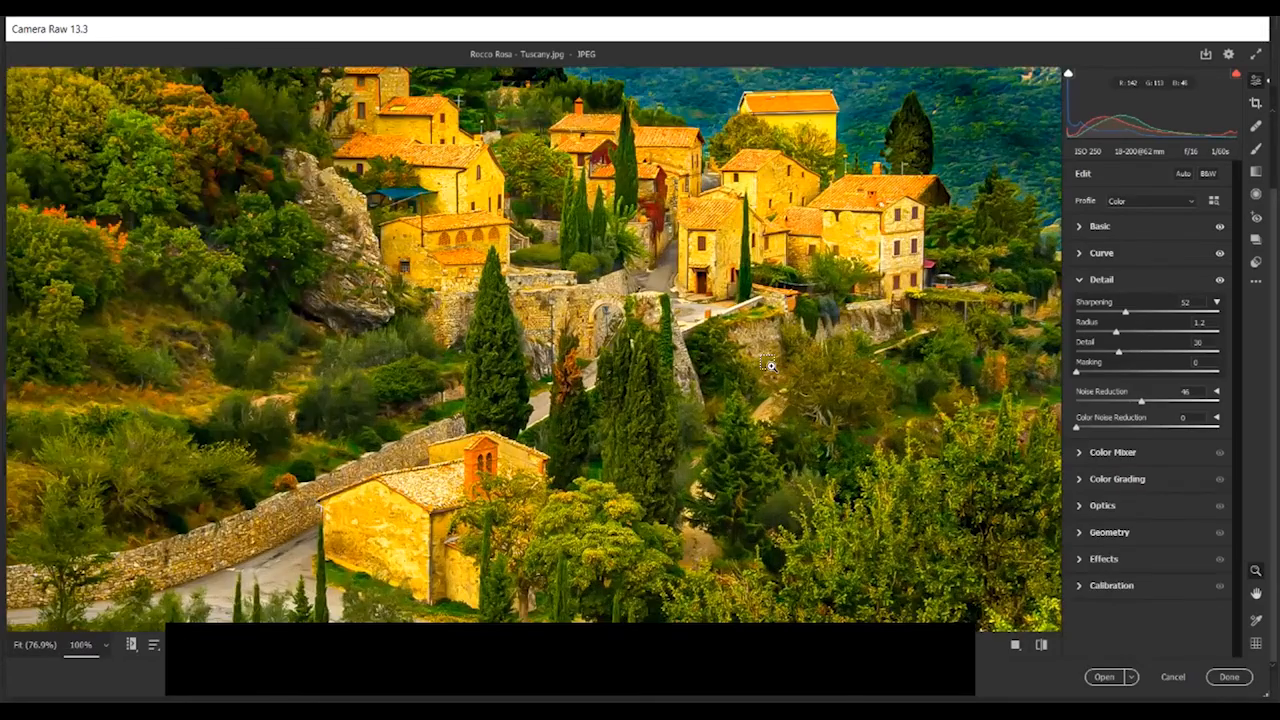
{"action": "key", "text": "ctrl+plus"}
{"action": "key", "text": "ctrl+plus"}
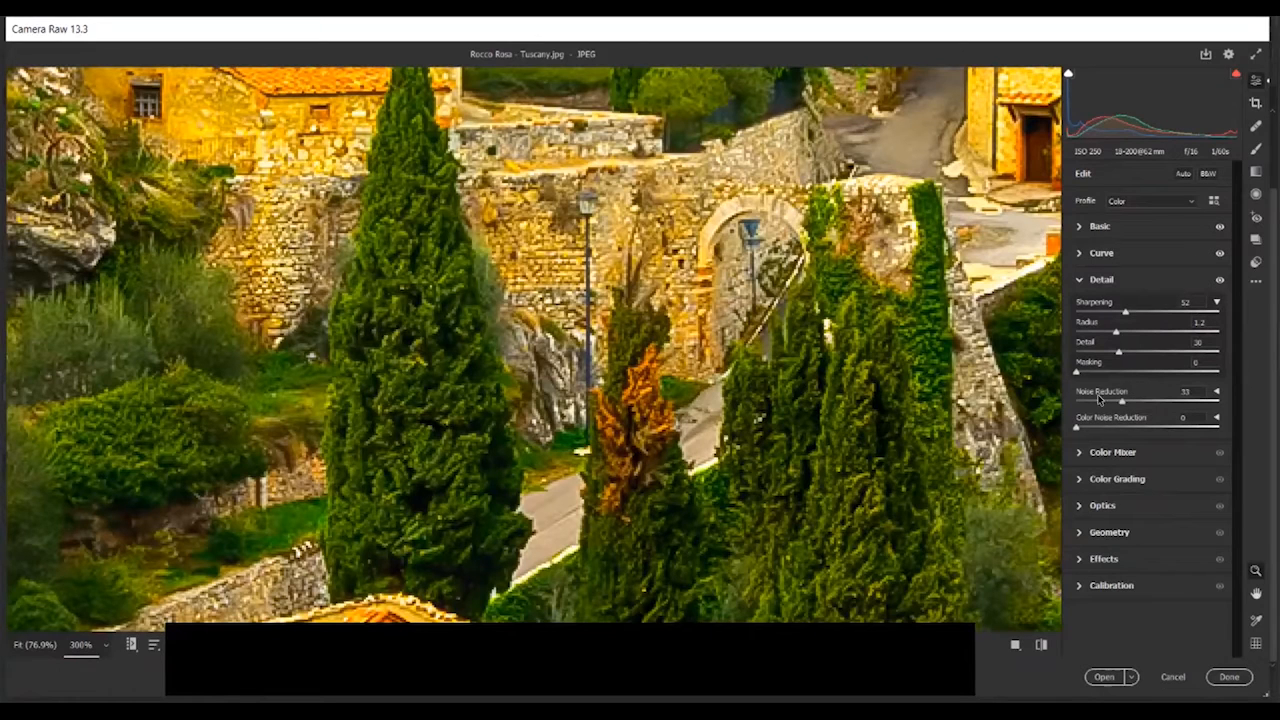
{"action": "mouse_move", "coordinate": [1121, 400]}
{"action": "left_mouse_down"}
{"action": "mouse_move", "coordinate": [1189, 390]}
{"action": "mouse_move", "coordinate": [1146, 397]}
{"action": "left_mouse_up"}
{"action": "left_click_drag", "start_coordinate": [1145, 398], "coordinate": [1186, 389]}
{"action": "left_click", "coordinate": [1180, 390]}
{"action": "left_click", "coordinate": [966, 320]}
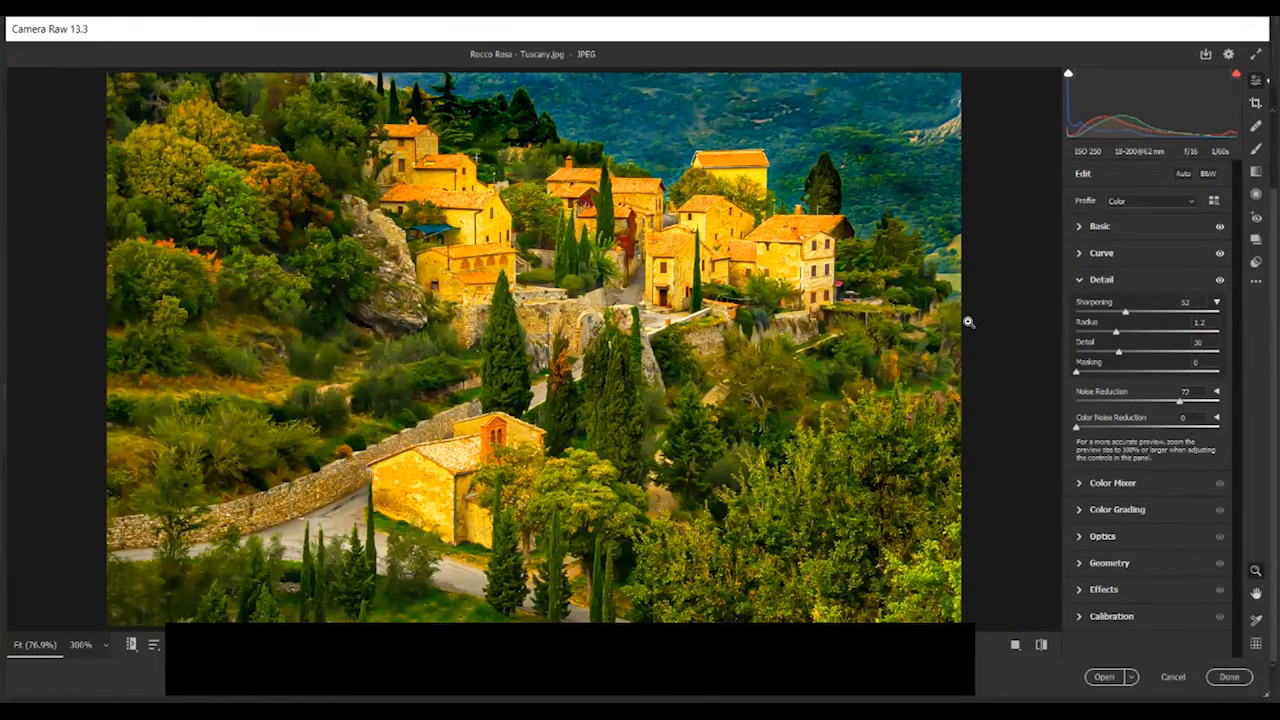
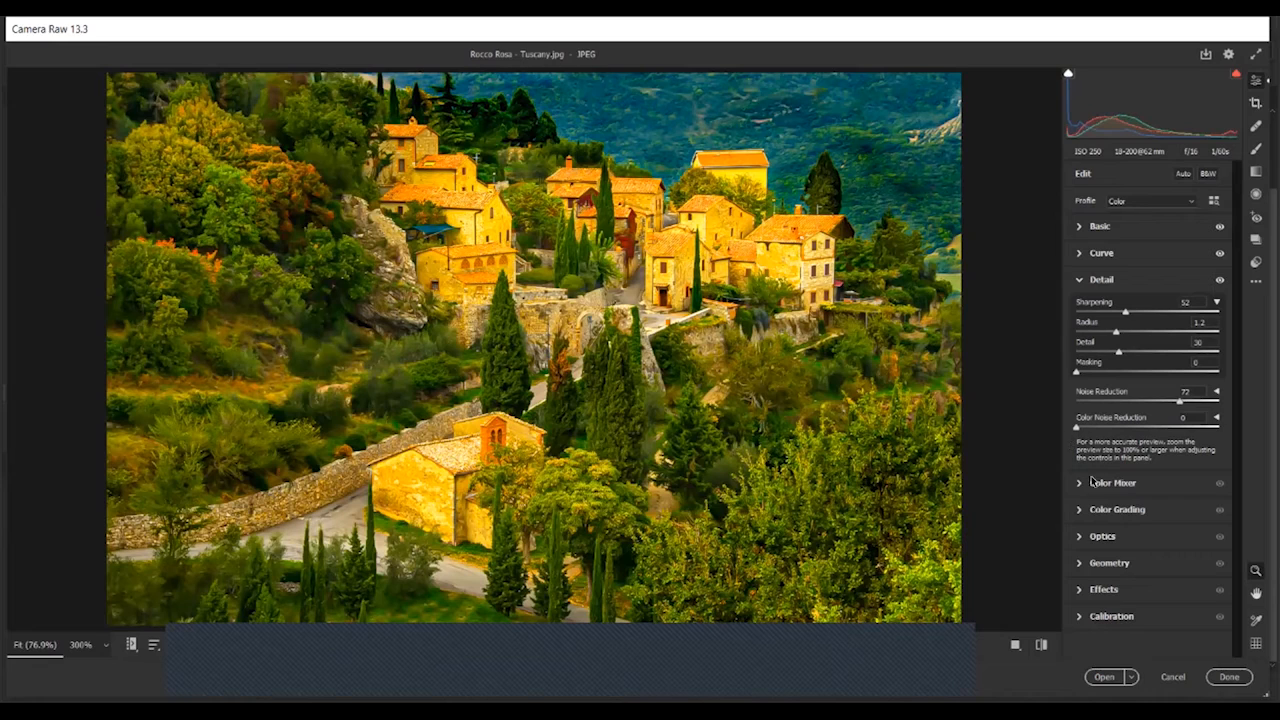
Set Dehaze to -6 in the village photo's Basic settings
{"action": "left_click", "coordinate": [1078, 280]}
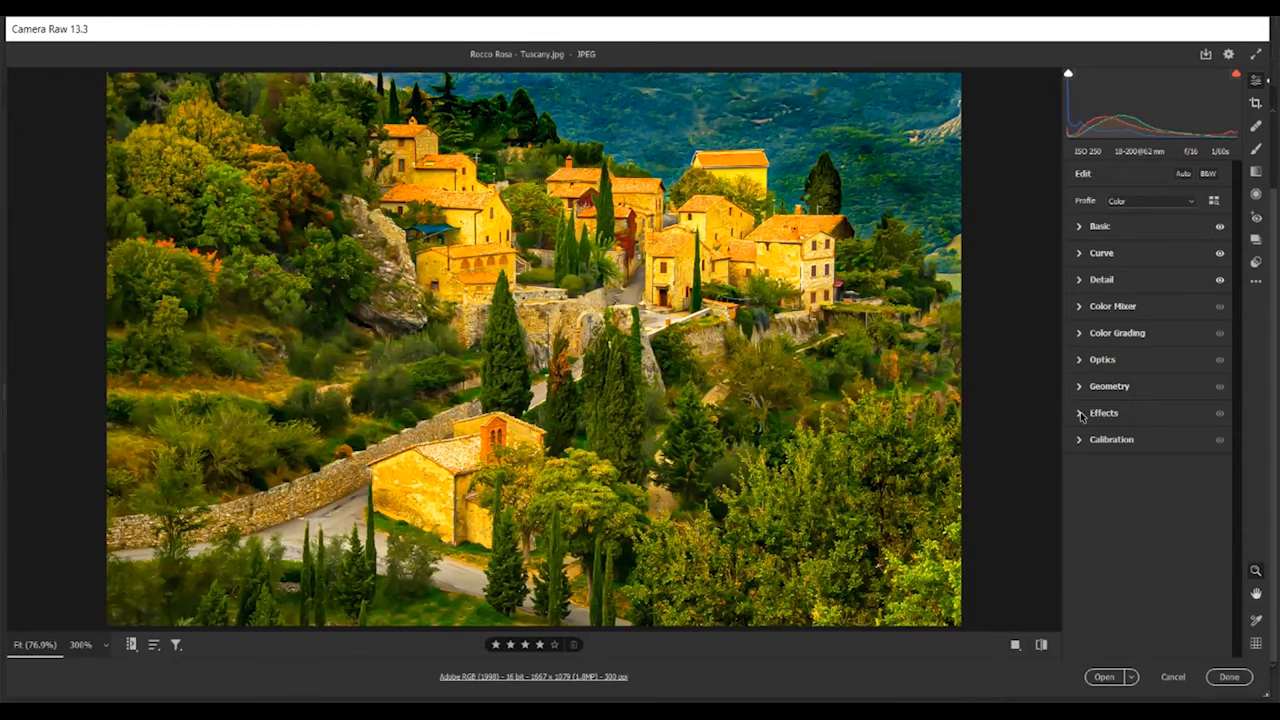
{"action": "left_click", "coordinate": [1080, 228]}
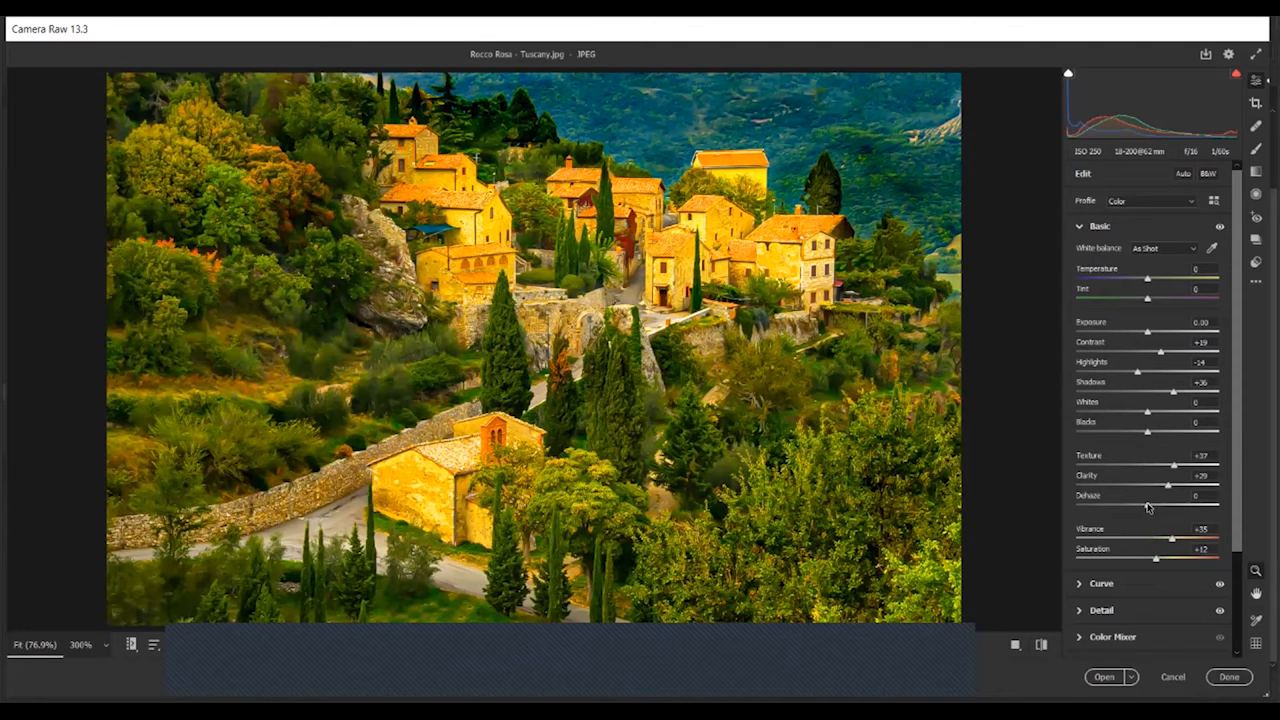
{"action": "mouse_move", "coordinate": [1147, 506]}
{"action": "left_mouse_down"}
{"action": "mouse_move", "coordinate": [1200, 511]}
{"action": "mouse_move", "coordinate": [1120, 497]}
{"action": "mouse_move", "coordinate": [1183, 513]}
{"action": "mouse_move", "coordinate": [1161, 506]}
{"action": "left_mouse_up"}
{"action": "left_click_drag", "start_coordinate": [1161, 506], "coordinate": [1140, 506]}
Darken the village photo's edges with Vignetting at -25 and increase the vignette's Feather in the Effects settings
{"action": "scroll", "coordinate": [1130, 506], "scroll_direction": "down", "scroll_amount": 3}
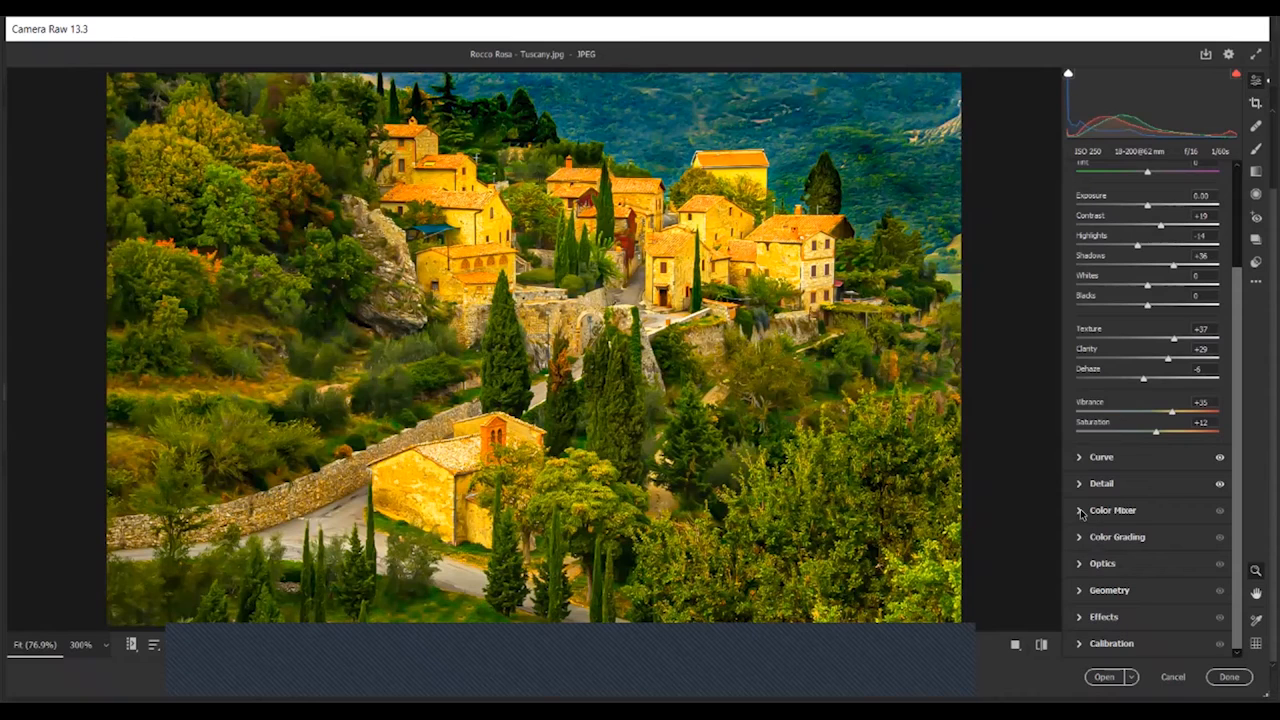
{"action": "left_click", "coordinate": [1080, 618]}
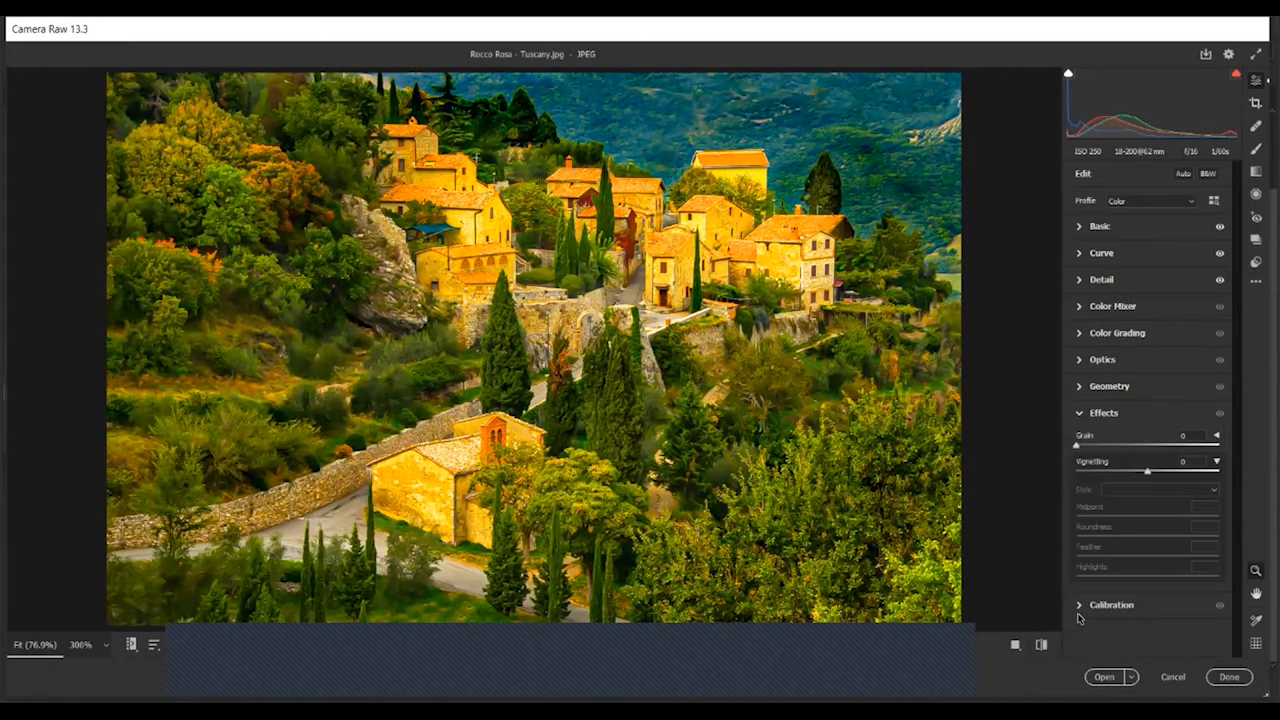
{"action": "left_click", "coordinate": [1217, 461]}
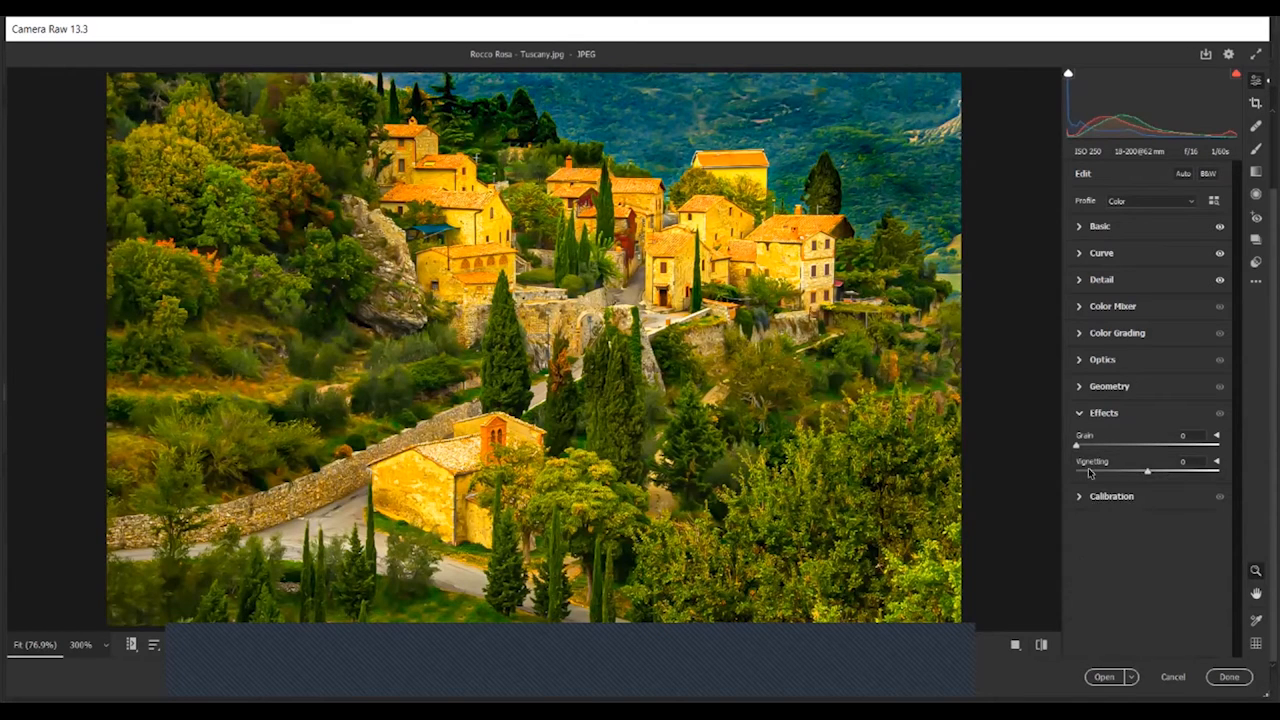
{"action": "left_click", "coordinate": [1217, 461]}
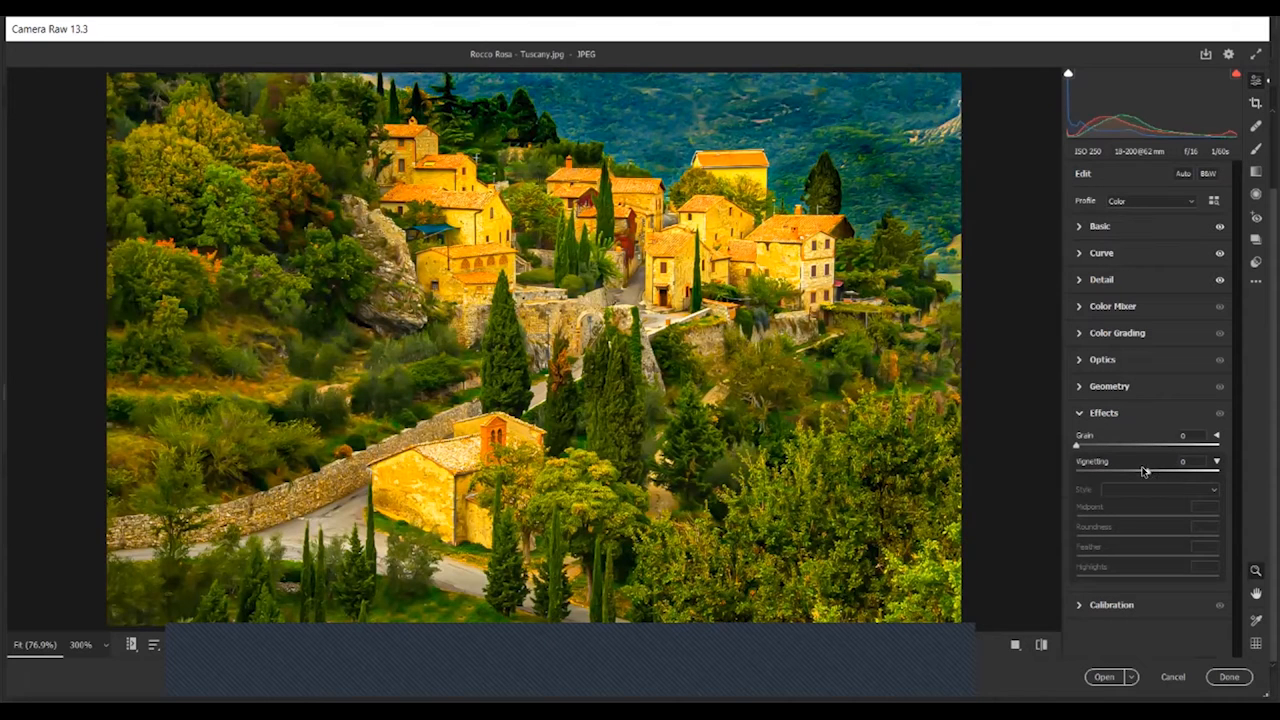
{"action": "mouse_move", "coordinate": [1147, 470]}
{"action": "left_mouse_down"}
{"action": "mouse_move", "coordinate": [1186, 472]}
{"action": "mouse_move", "coordinate": [1113, 468]}
{"action": "mouse_move", "coordinate": [1130, 469]}
{"action": "left_mouse_up"}
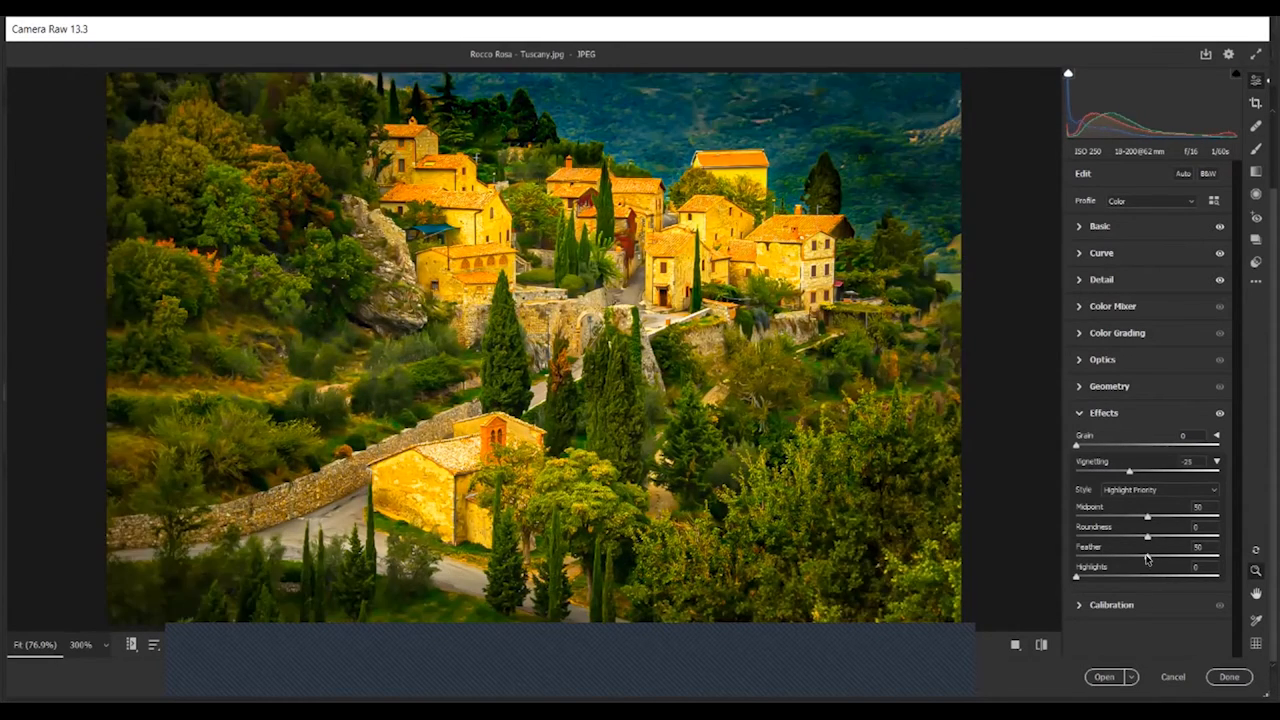
{"action": "left_click_drag", "start_coordinate": [1160, 558], "coordinate": [1166, 557]}
{"action": "left_click", "coordinate": [1077, 422]}
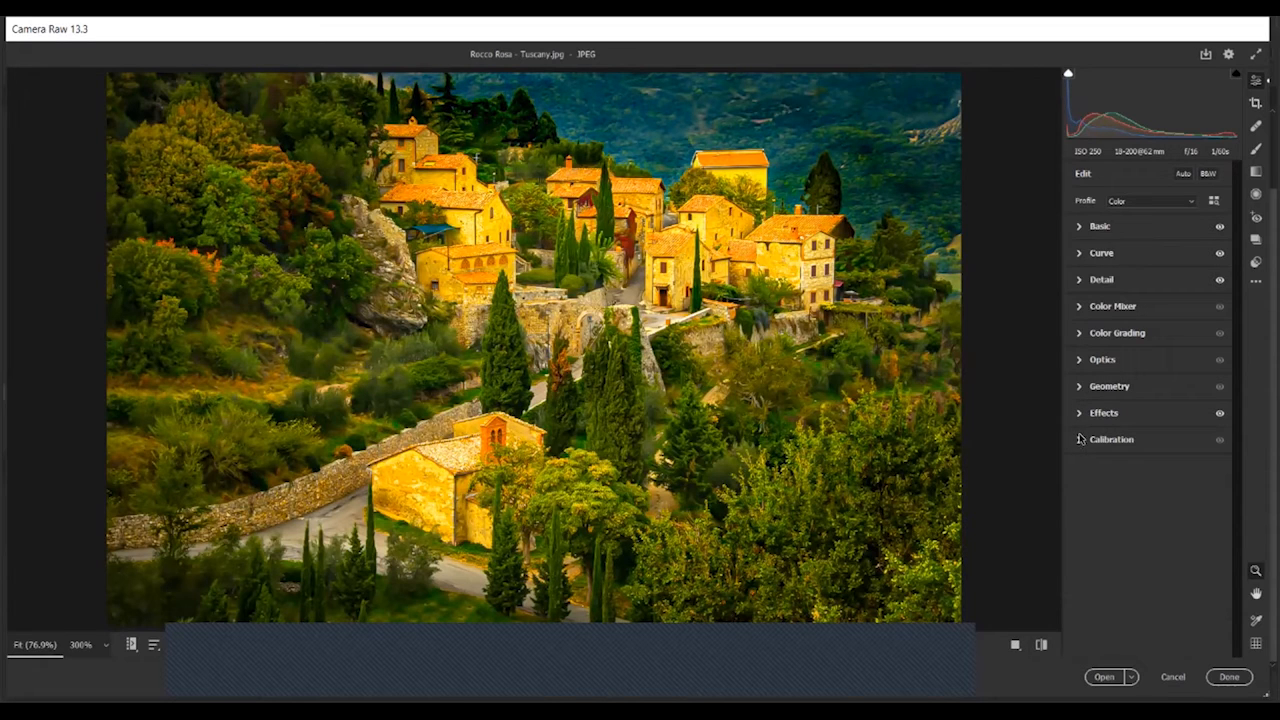
In Calibration, set Green Primary Hue to -67 and Saturation to +74, and Blue Primary Hue to -67 and Saturation to +37
{"action": "left_click", "coordinate": [1079, 439]}
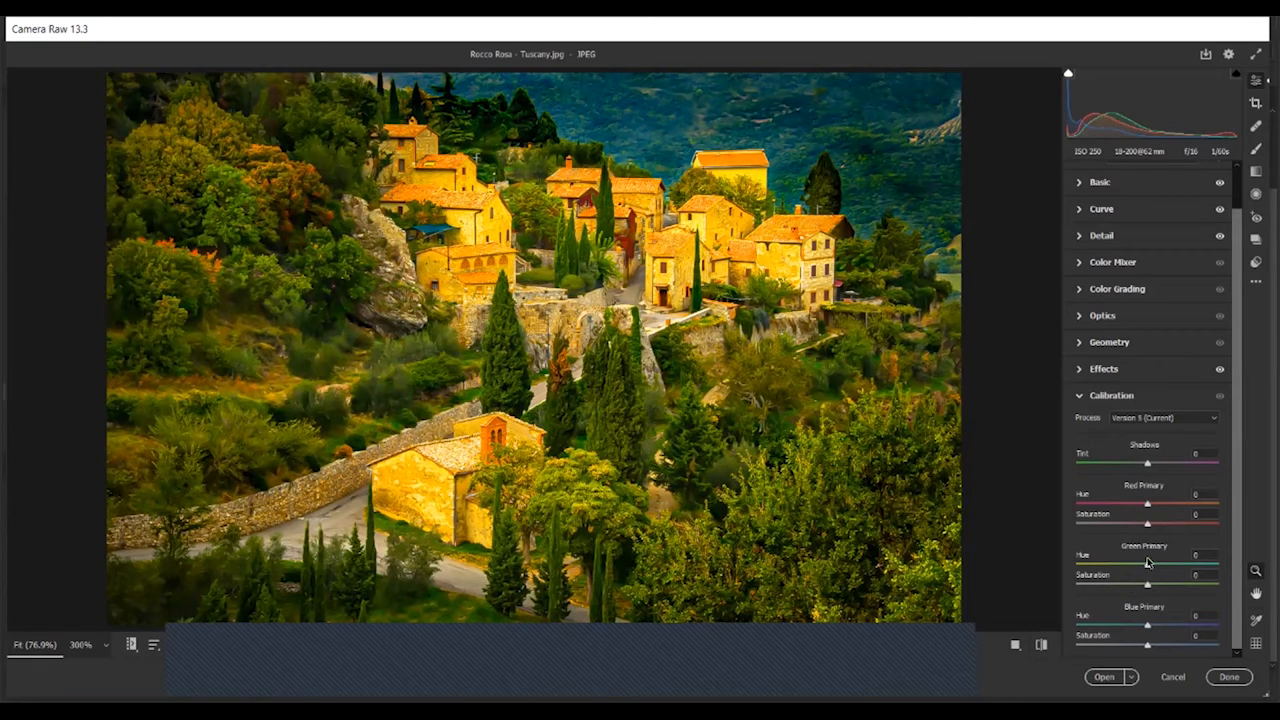
{"action": "left_click_drag", "start_coordinate": [1146, 565], "coordinate": [1098, 563]}
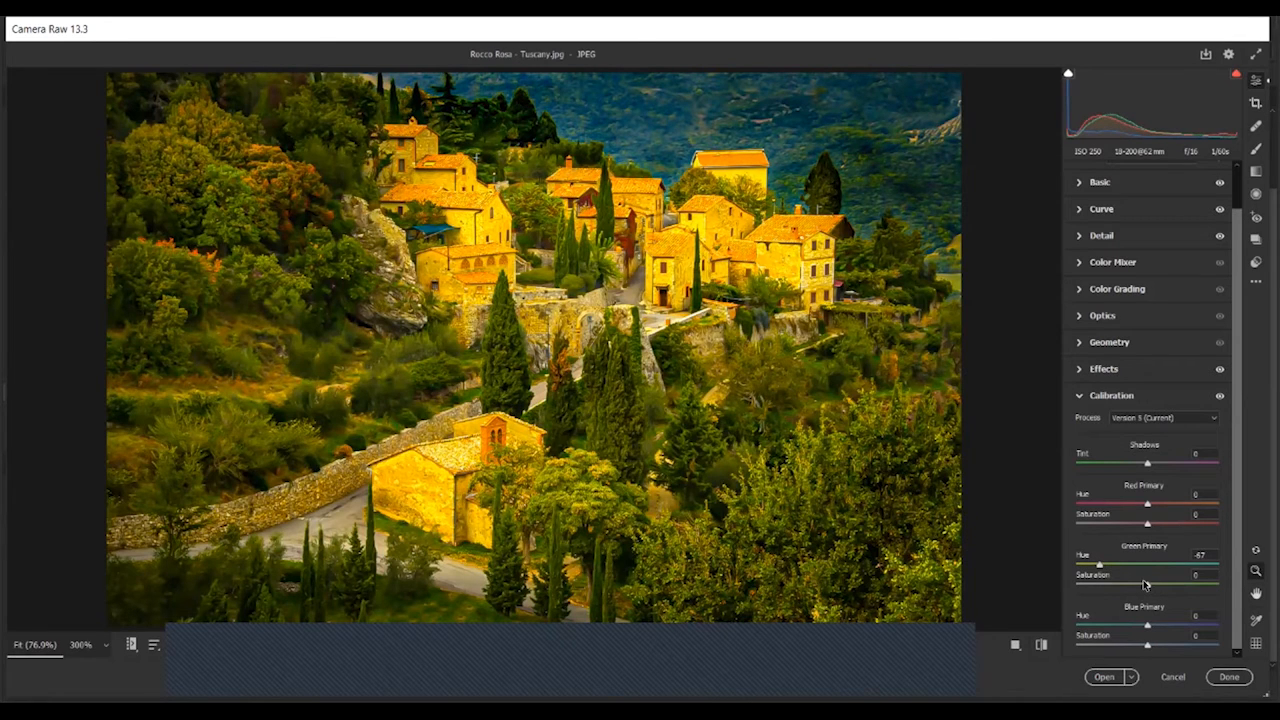
{"action": "left_click_drag", "start_coordinate": [1145, 584], "coordinate": [1200, 584]}
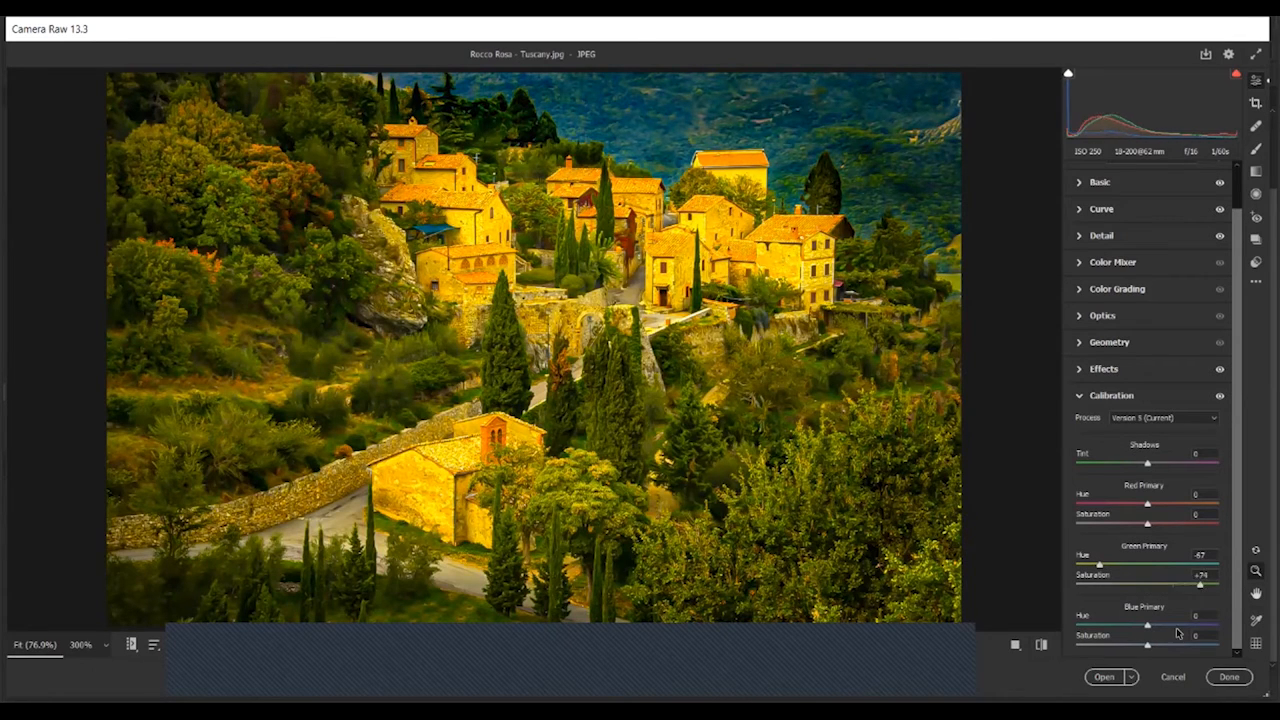
{"action": "mouse_move", "coordinate": [1150, 627]}
{"action": "left_mouse_down"}
{"action": "mouse_move", "coordinate": [1092, 630]}
{"action": "mouse_move", "coordinate": [1160, 646]}
{"action": "left_mouse_up"}
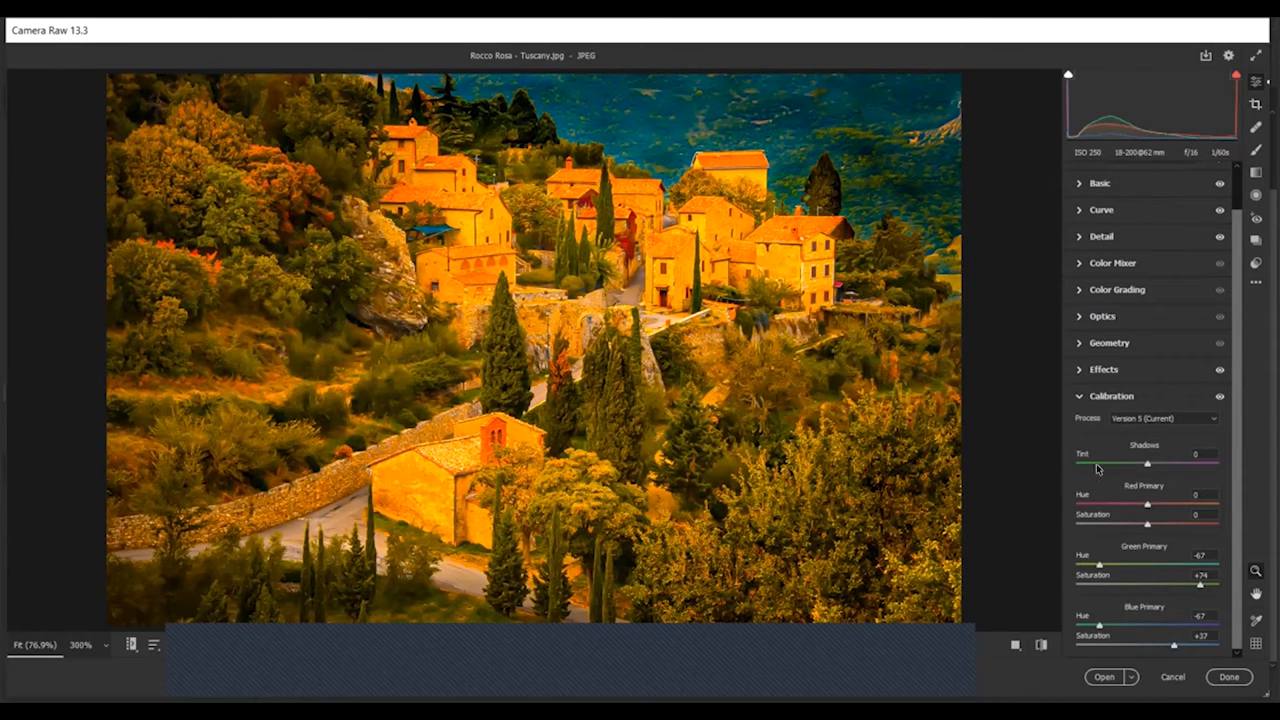
{"action": "left_click", "coordinate": [1080, 398]}
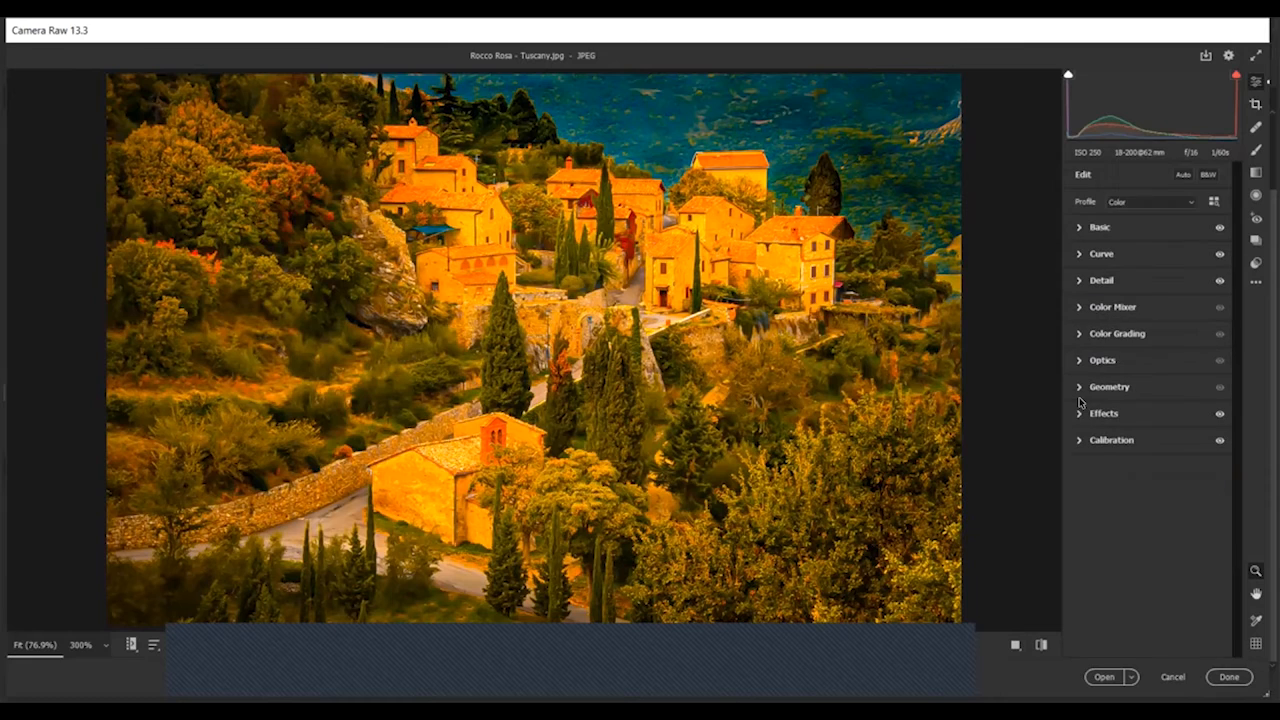
Compare the village photo with the Curve adjustments hidden and shown, and review the Curve settings
{"action": "left_click", "coordinate": [1219, 256]}
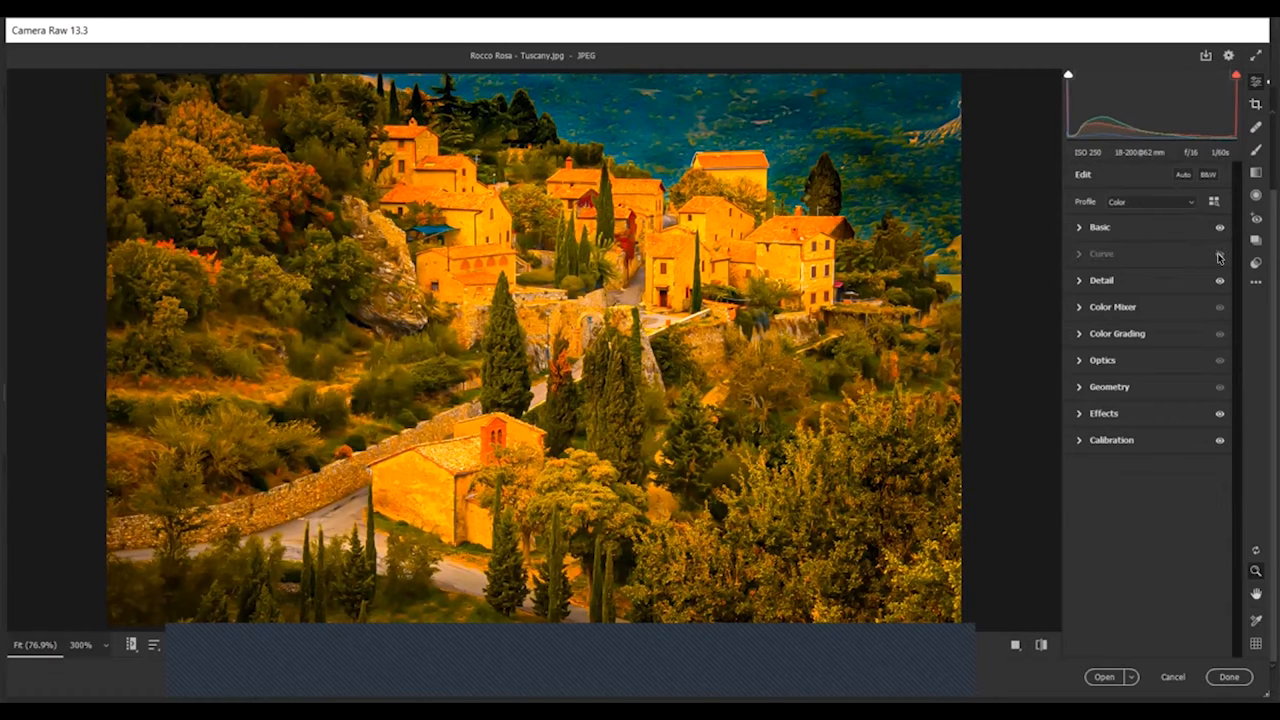
{"action": "left_click", "coordinate": [1081, 253]}
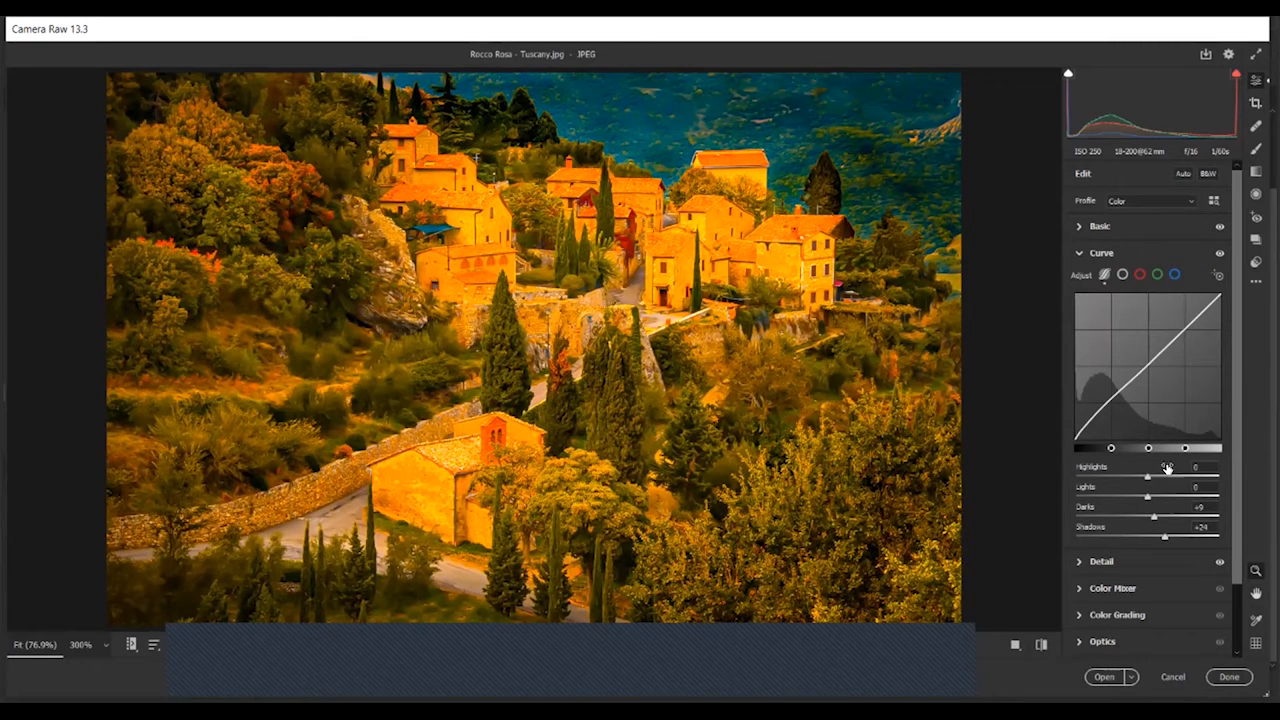
{"action": "left_click", "coordinate": [1079, 256]}
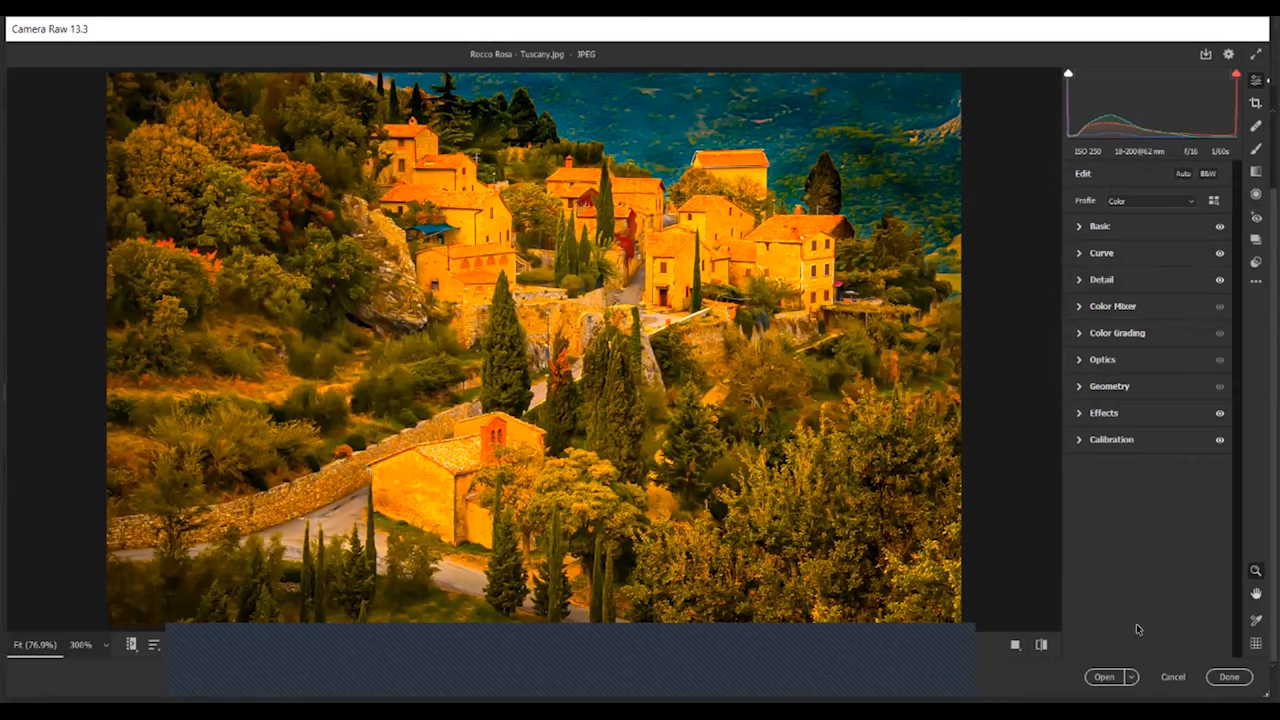
Discard the village photo's edits and open Pienze.jpg from Bridge in Camera Raw with its Basic settings showing
{"action": "left_click", "coordinate": [1164, 680]}
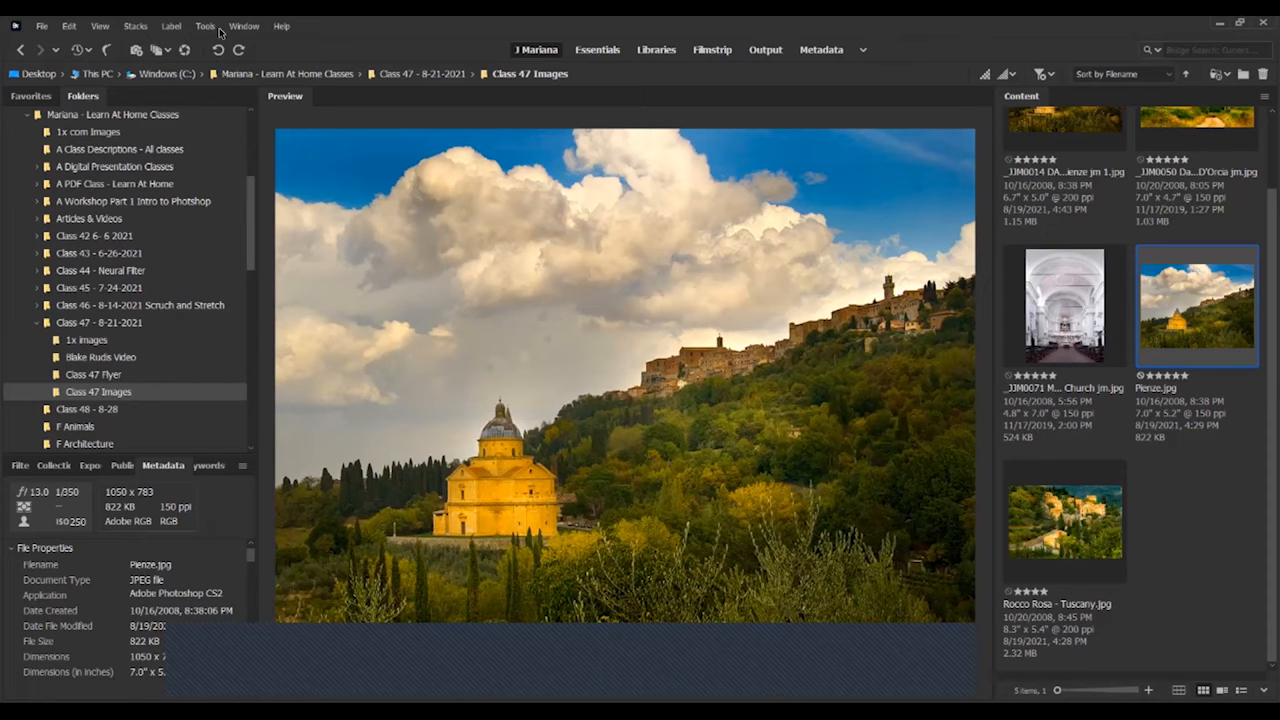
{"action": "left_click", "coordinate": [185, 51]}
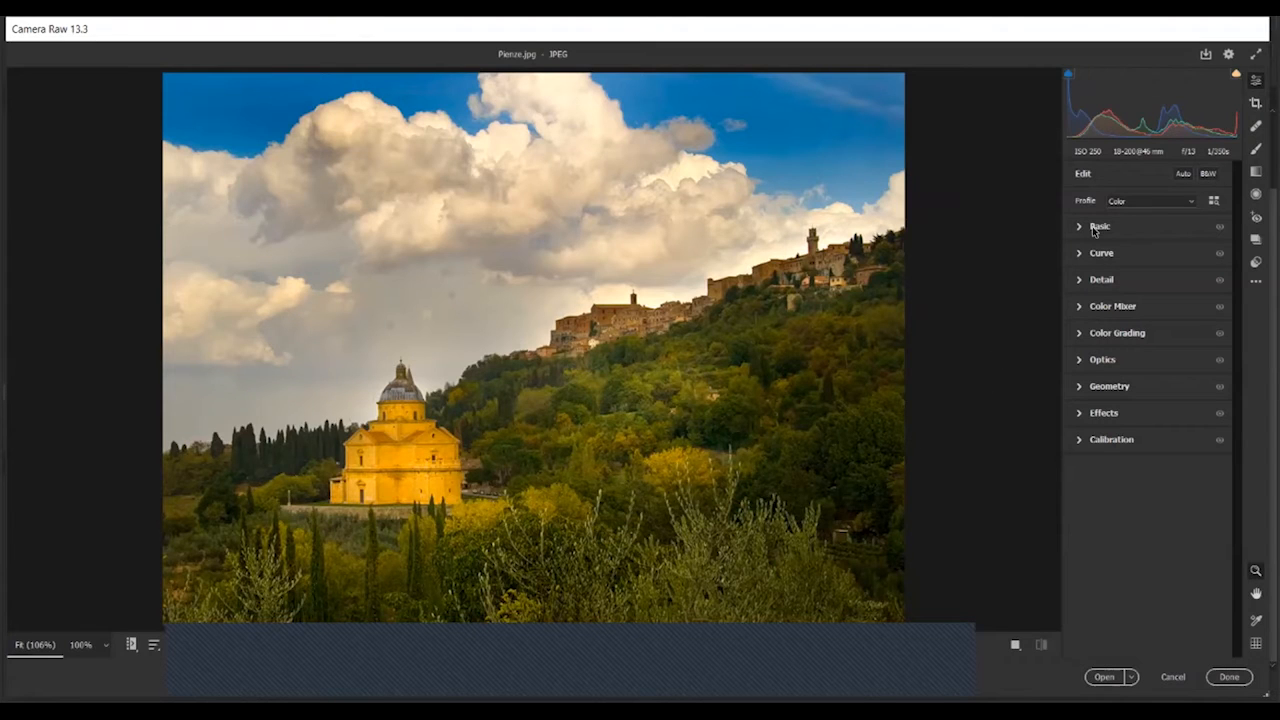
{"action": "left_click", "coordinate": [1080, 226]}
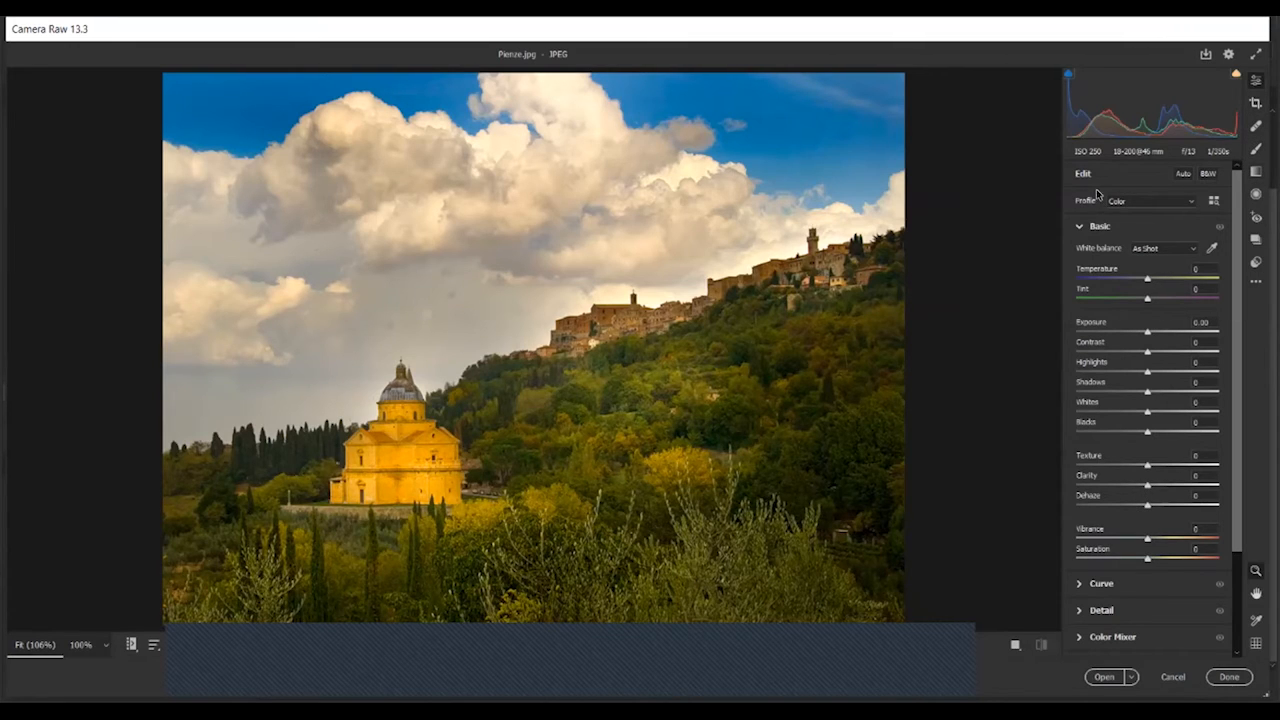
Browse the Modern profiles for the domed church photo and return to the edit settings without choosing one
{"action": "left_click", "coordinate": [1186, 202]}
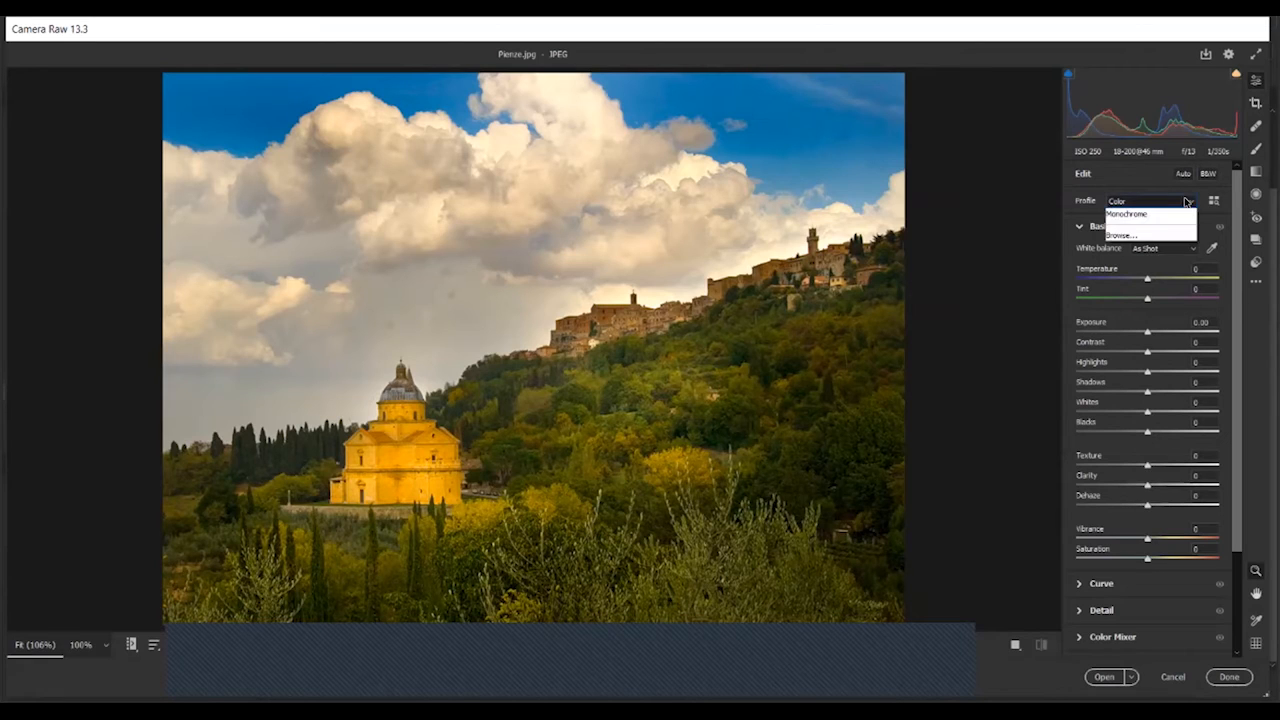
{"action": "left_click", "coordinate": [1136, 244]}
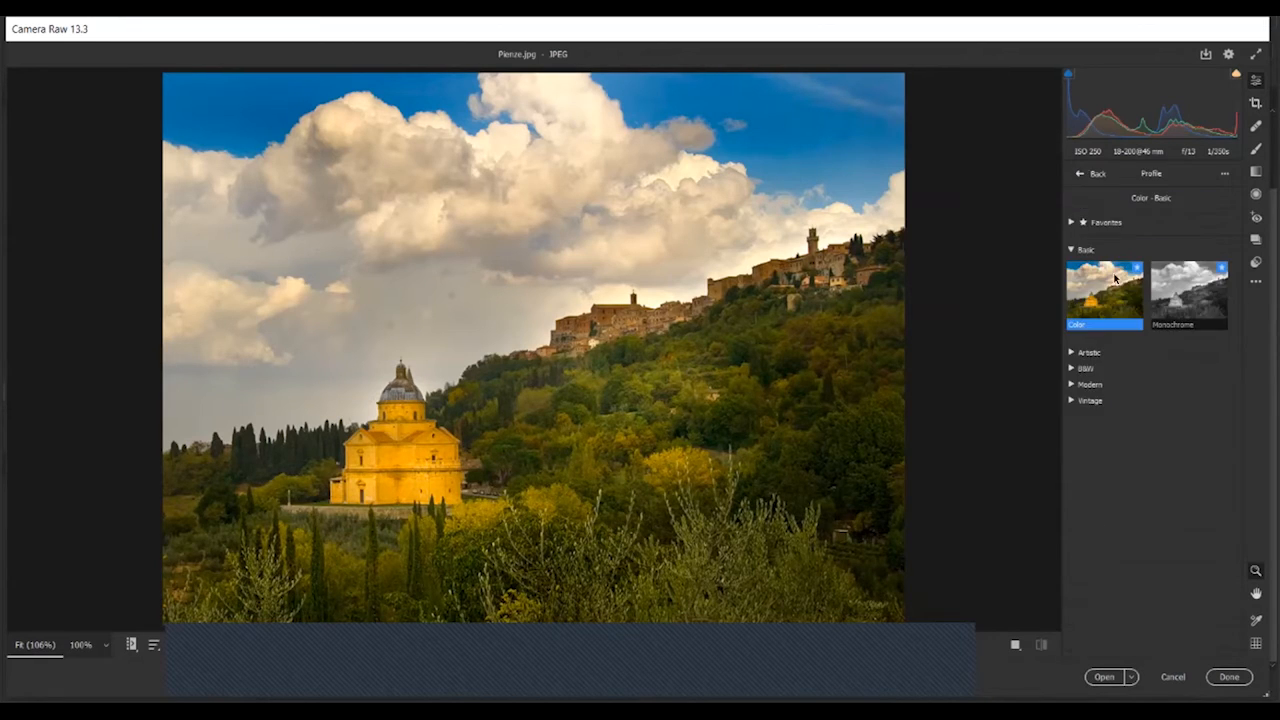
{"action": "left_click", "coordinate": [1087, 385]}
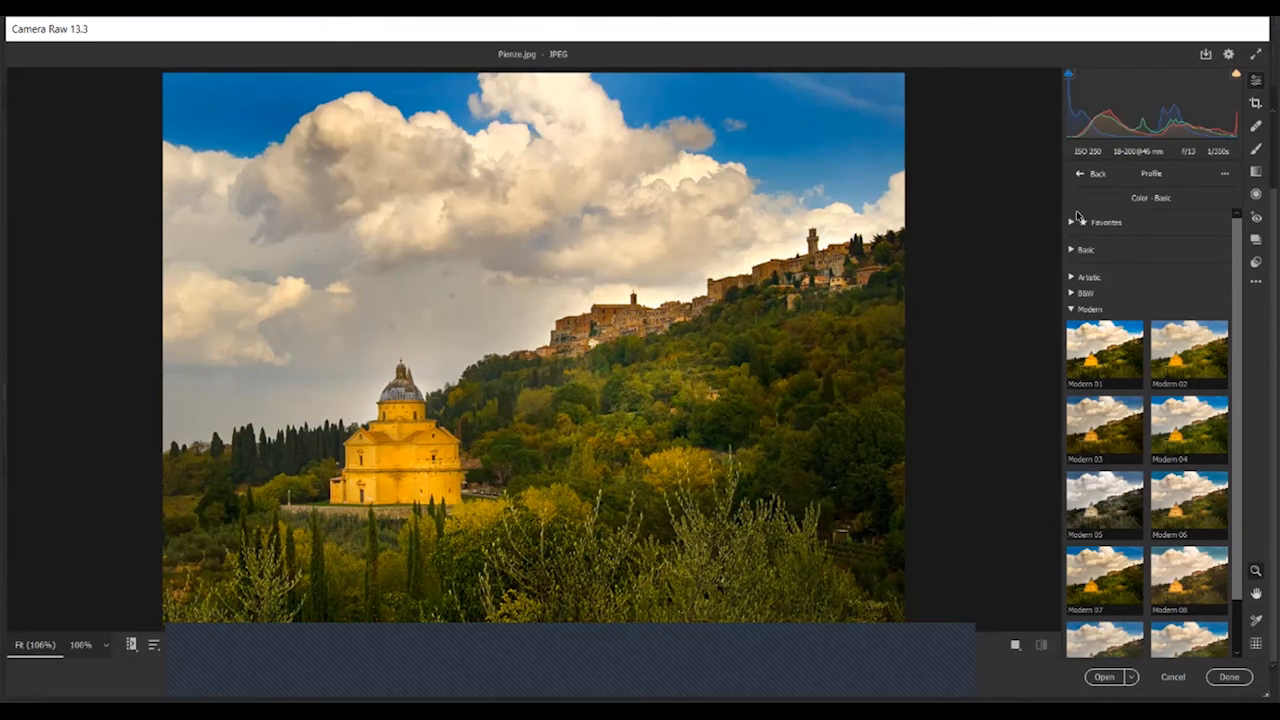
{"action": "left_click", "coordinate": [1077, 174]}
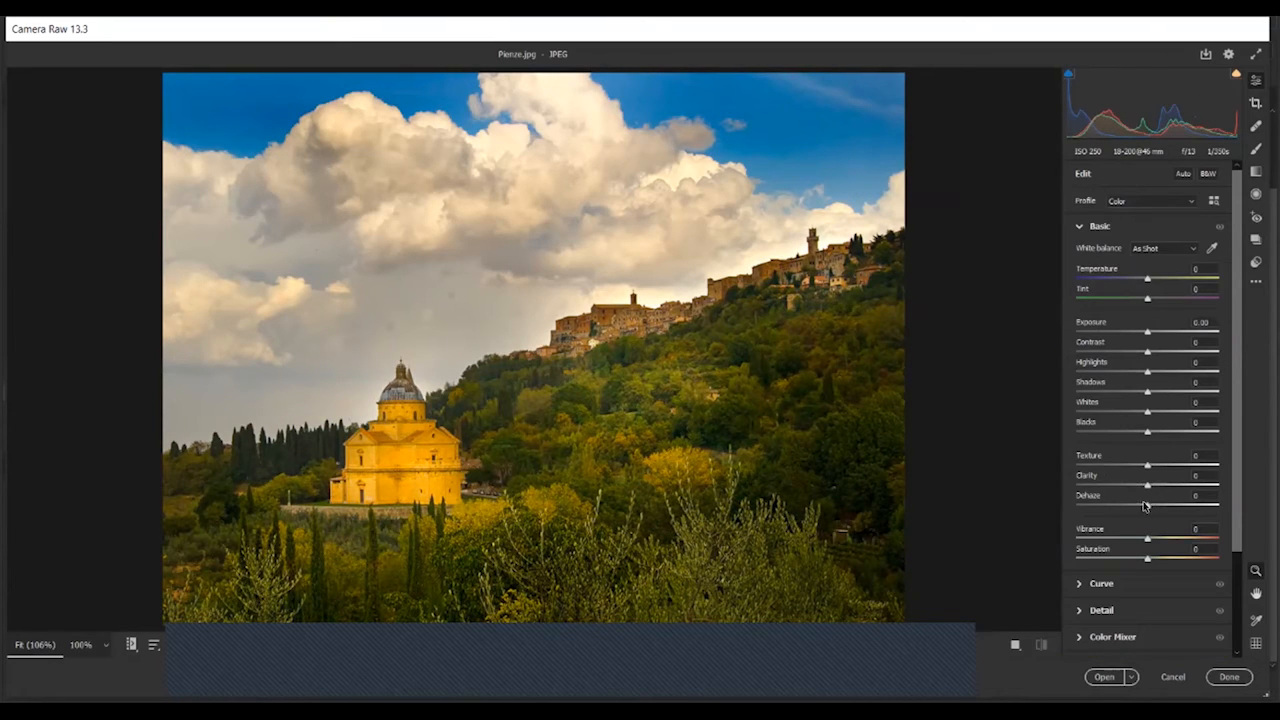
Try strong positive and negative Dehaze amounts on the domed church photo and settle on +47
{"action": "left_click_drag", "start_coordinate": [1145, 505], "coordinate": [1185, 513]}
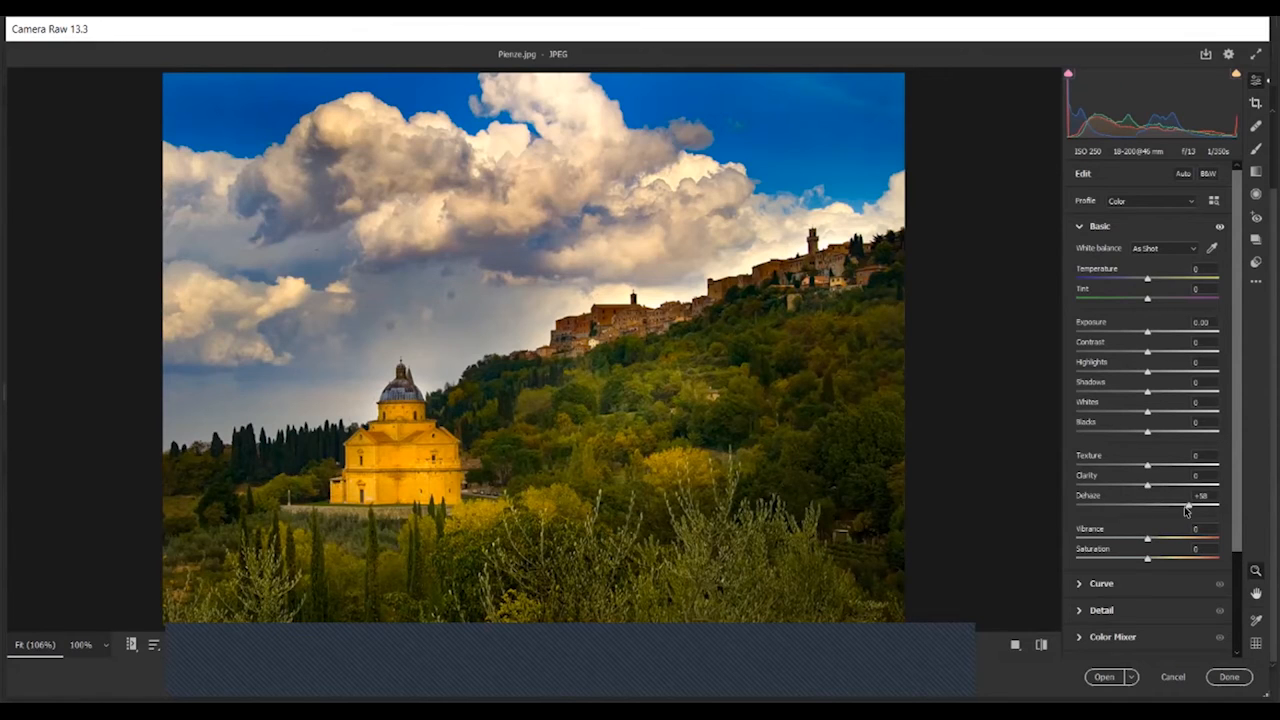
{"action": "left_click_drag", "start_coordinate": [1184, 506], "coordinate": [1197, 508]}
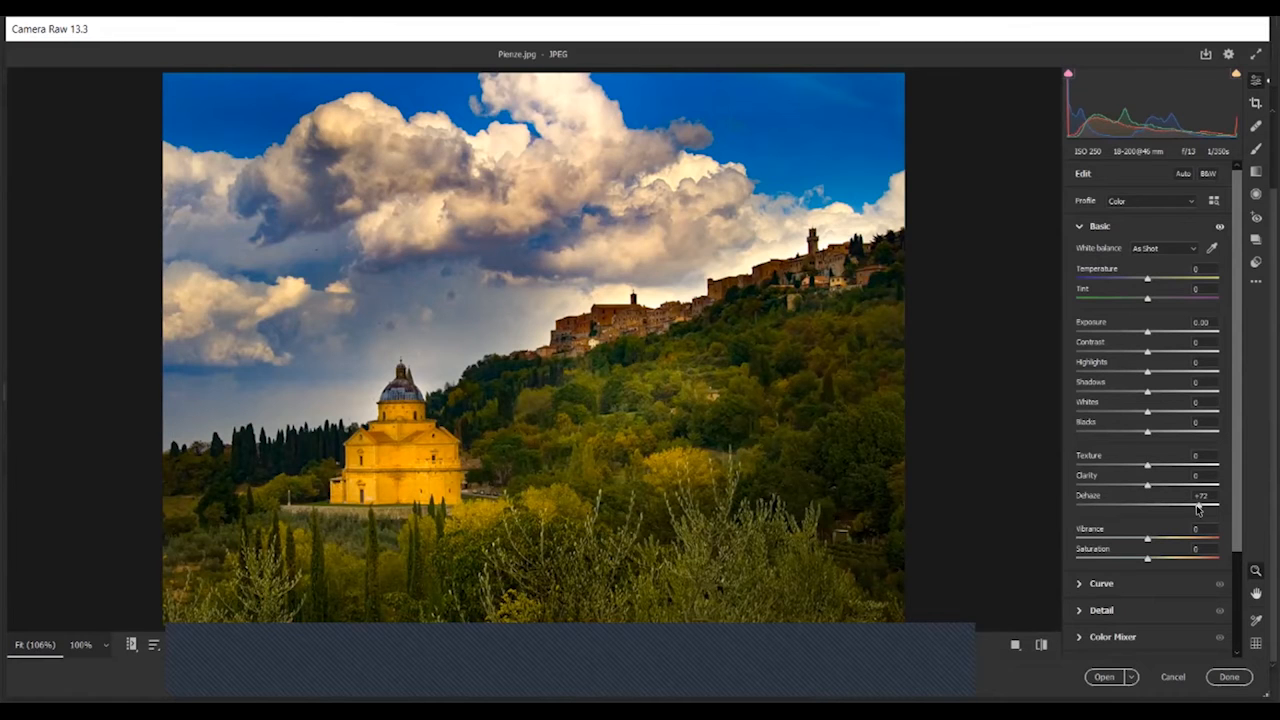
{"action": "left_click_drag", "start_coordinate": [1197, 508], "coordinate": [1101, 508]}
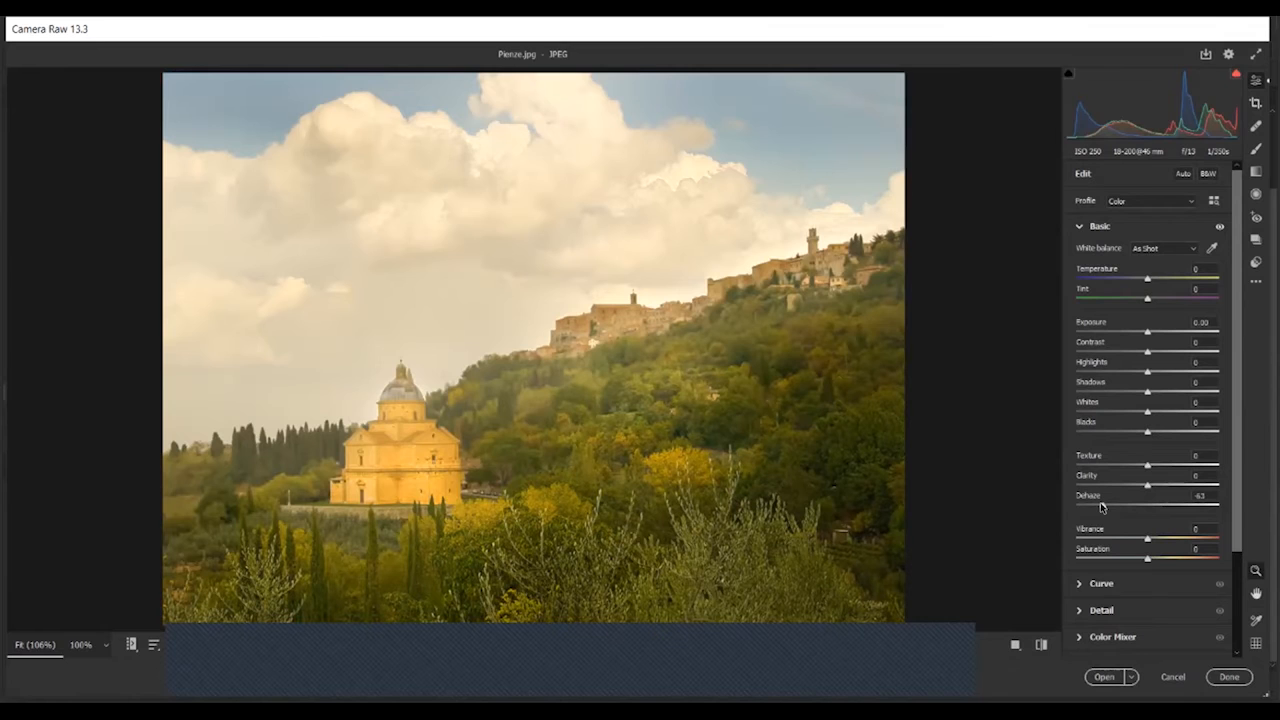
{"action": "left_click_drag", "start_coordinate": [1133, 508], "coordinate": [1155, 504]}
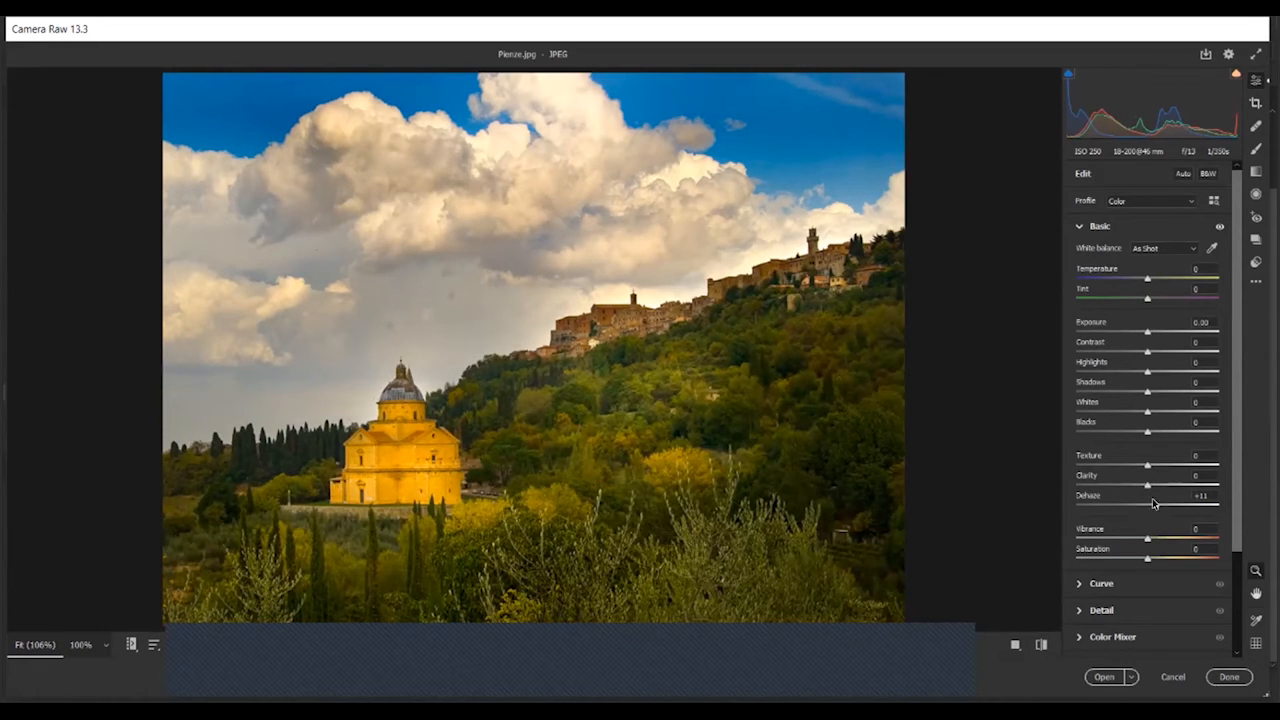
{"action": "left_click_drag", "start_coordinate": [1159, 506], "coordinate": [1179, 505]}
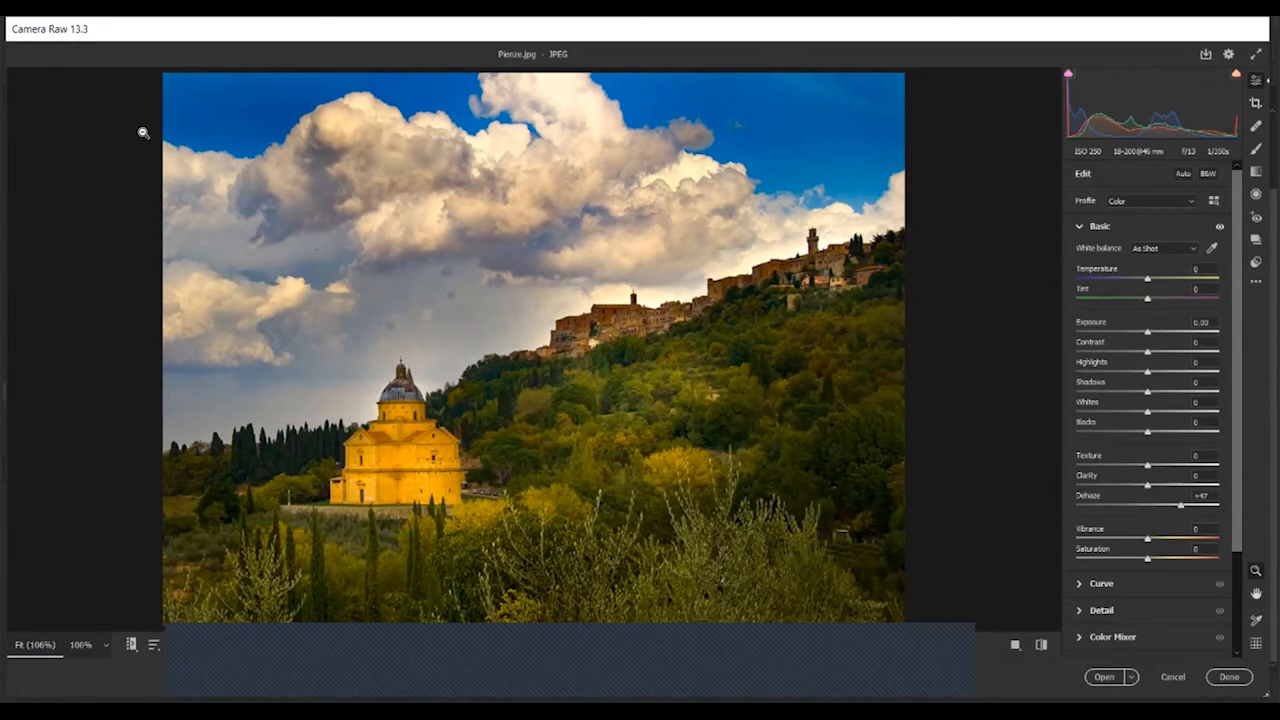
{"action": "left_click", "coordinate": [1080, 227]}
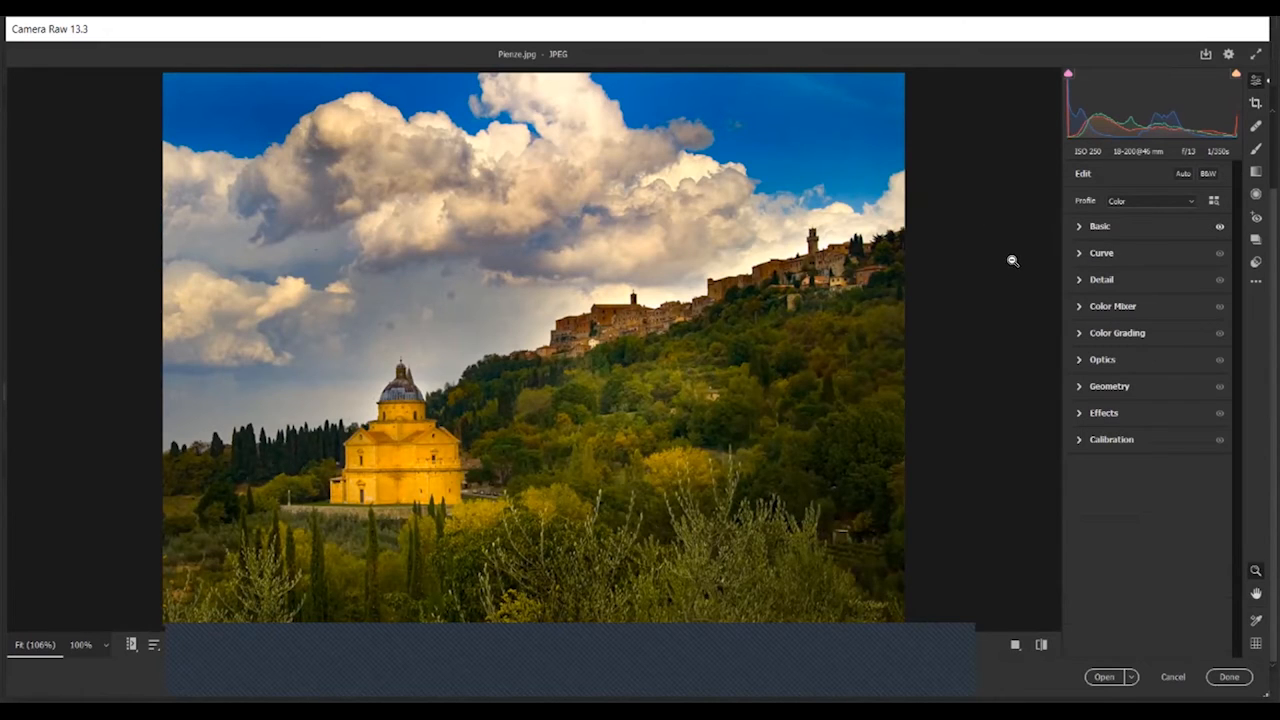
Switch the Color Mixer to HSL and shift the blue sky's hue by targeted adjustment to Aquas +1 and Blues +32
{"action": "left_click", "coordinate": [1080, 308]}
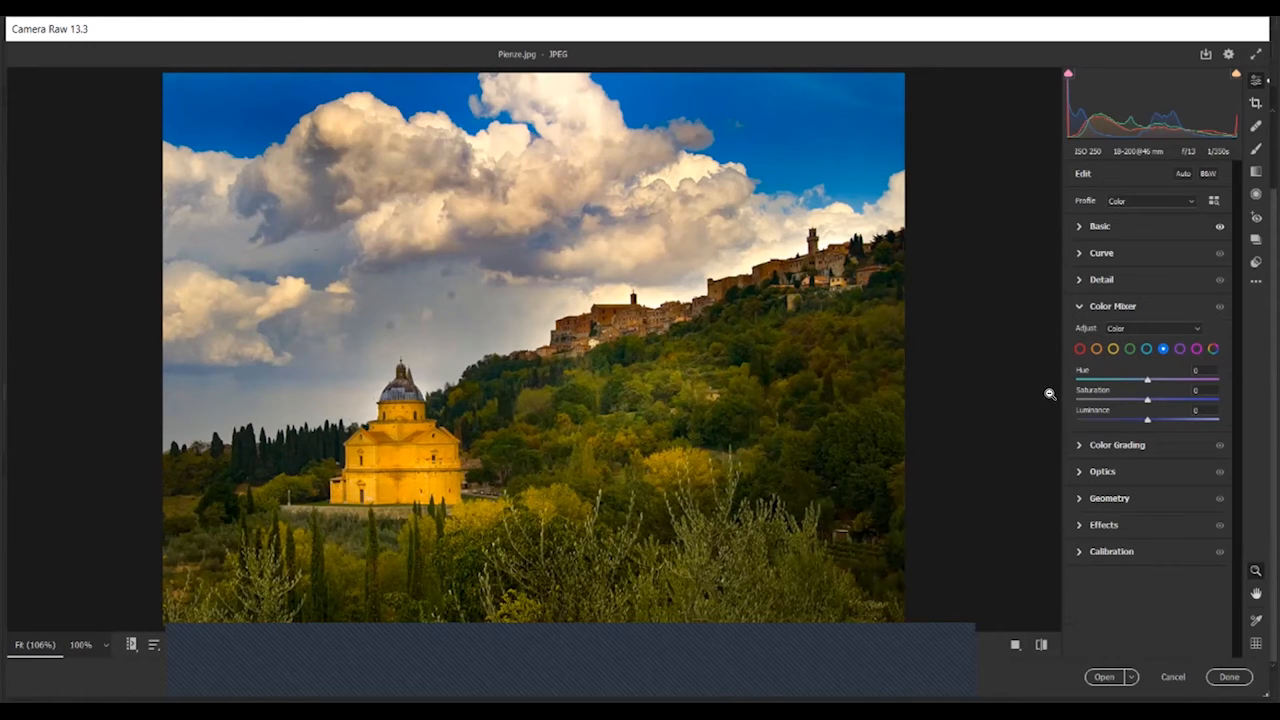
{"action": "left_click", "coordinate": [1156, 330]}
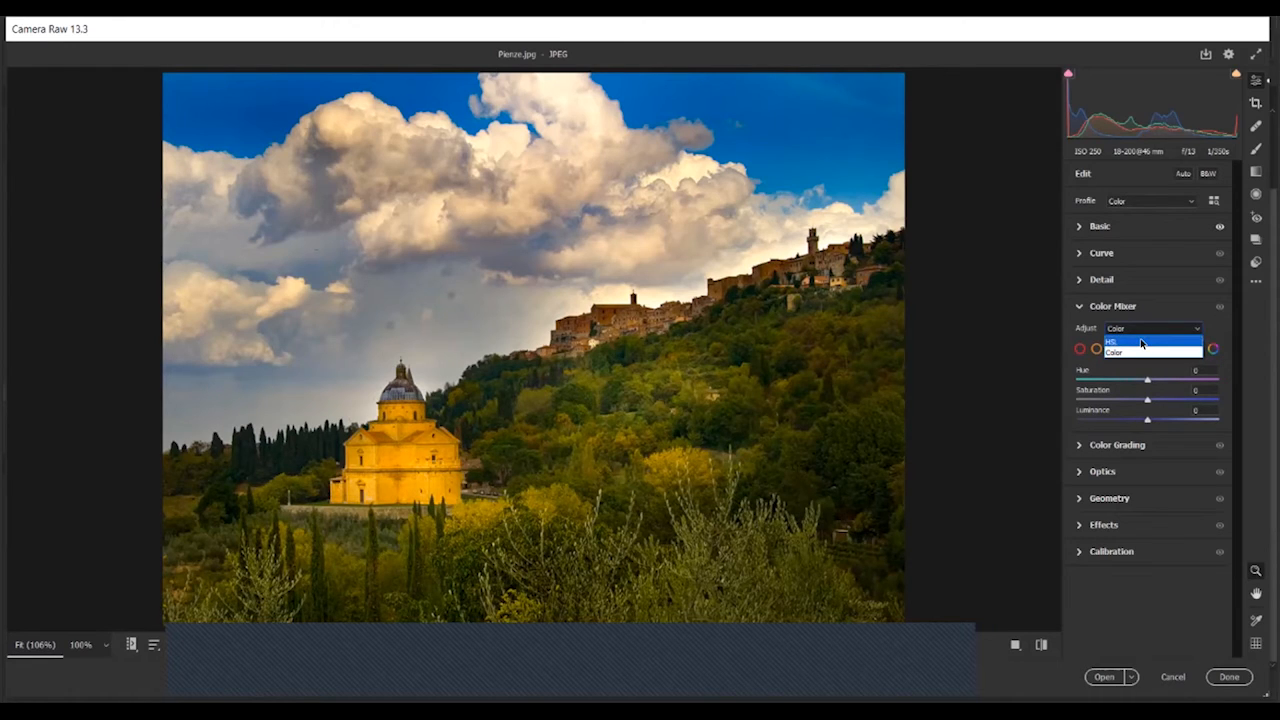
{"action": "left_click", "coordinate": [1141, 344]}
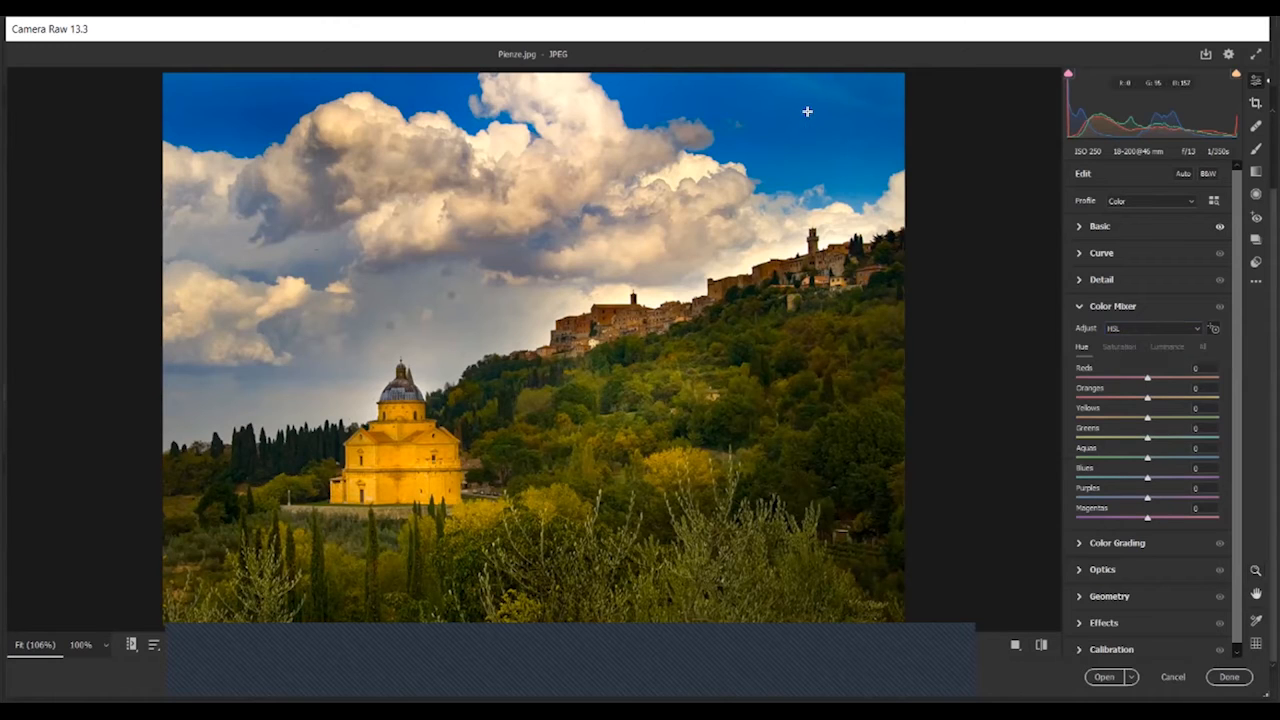
{"action": "mouse_move", "coordinate": [804, 110]}
{"action": "left_mouse_down"}
{"action": "mouse_move", "coordinate": [804, 144]}
{"action": "mouse_move", "coordinate": [804, 87]}
{"action": "left_mouse_up"}
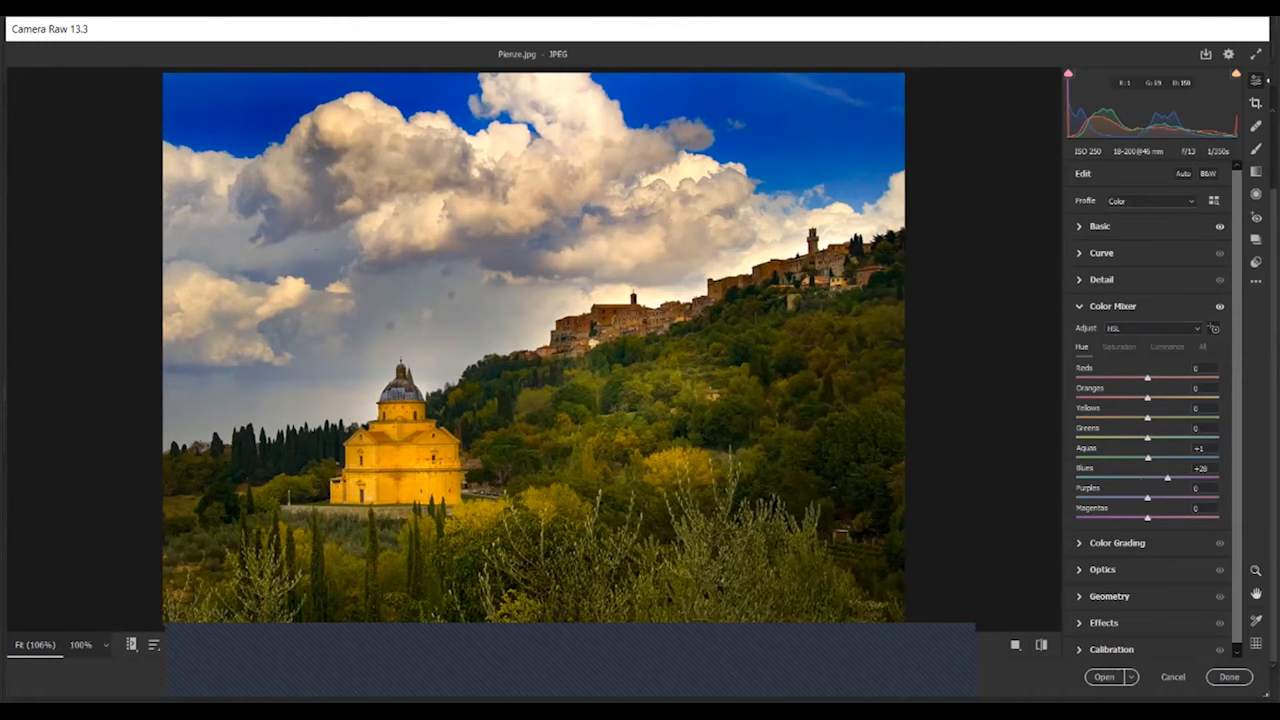
{"action": "mouse_move", "coordinate": [804, 87]}
{"action": "left_mouse_down"}
{"action": "mouse_move", "coordinate": [804, 135]}
{"action": "mouse_move", "coordinate": [804, 65]}
{"action": "mouse_move", "coordinate": [806, 88]}
{"action": "left_mouse_up"}
Adjust the sky's Blues by targeted adjustment to Luminance +6, Saturation +100 and Hue +37
{"action": "left_click", "coordinate": [1165, 346]}
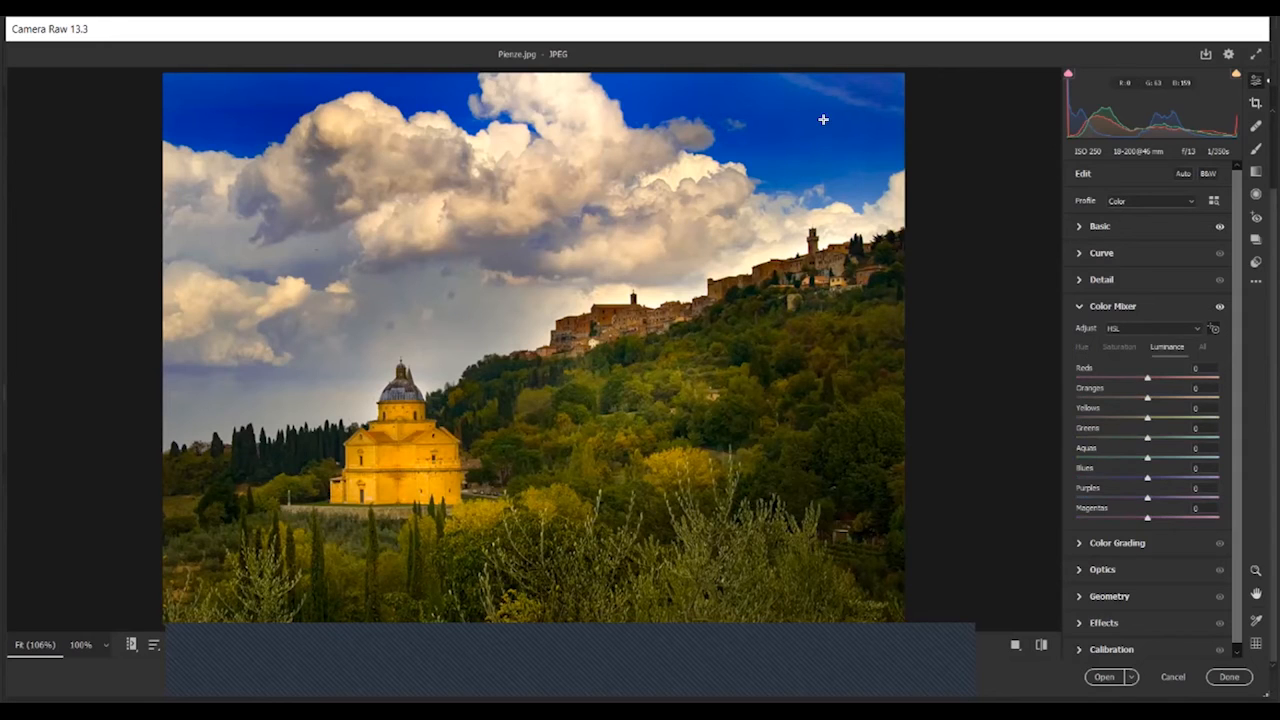
{"action": "mouse_move", "coordinate": [800, 130]}
{"action": "left_mouse_down"}
{"action": "mouse_move", "coordinate": [753, 130]}
{"action": "mouse_move", "coordinate": [838, 130]}
{"action": "mouse_move", "coordinate": [807, 130]}
{"action": "left_mouse_up"}
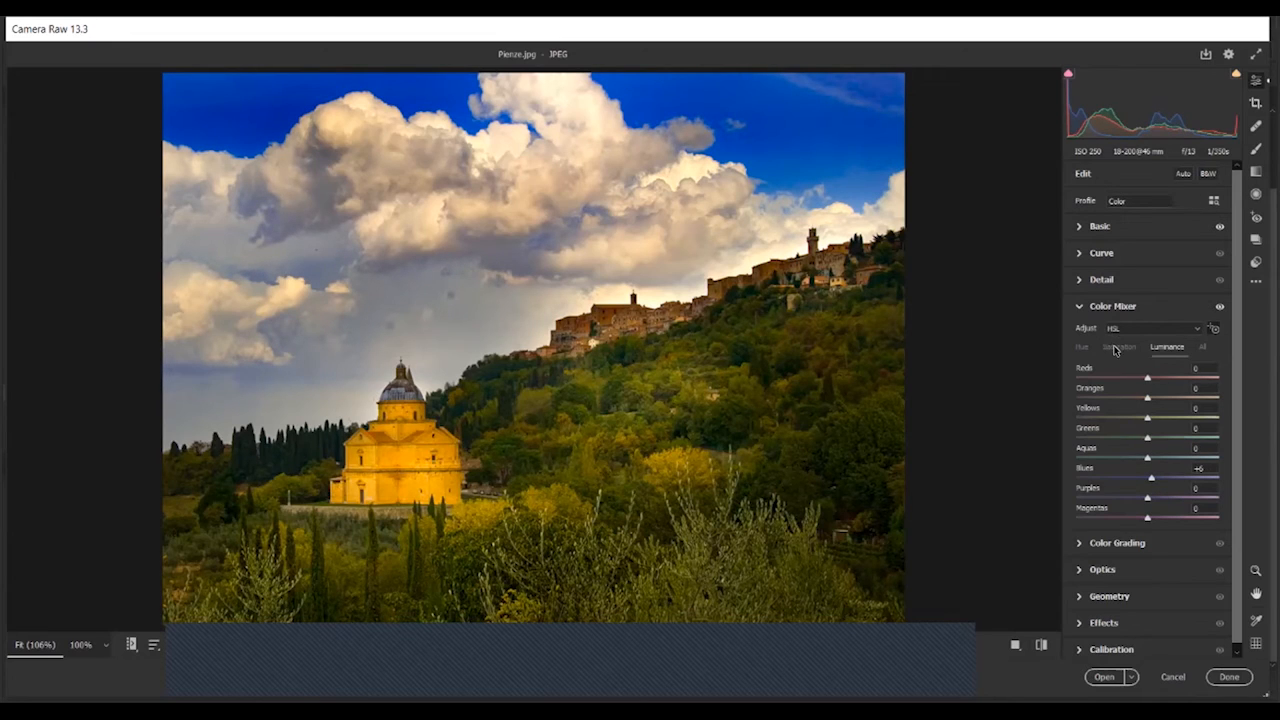
{"action": "left_click", "coordinate": [1115, 348]}
{"action": "left_click_drag", "start_coordinate": [811, 158], "coordinate": [942, 160]}
{"action": "left_click", "coordinate": [1082, 347]}
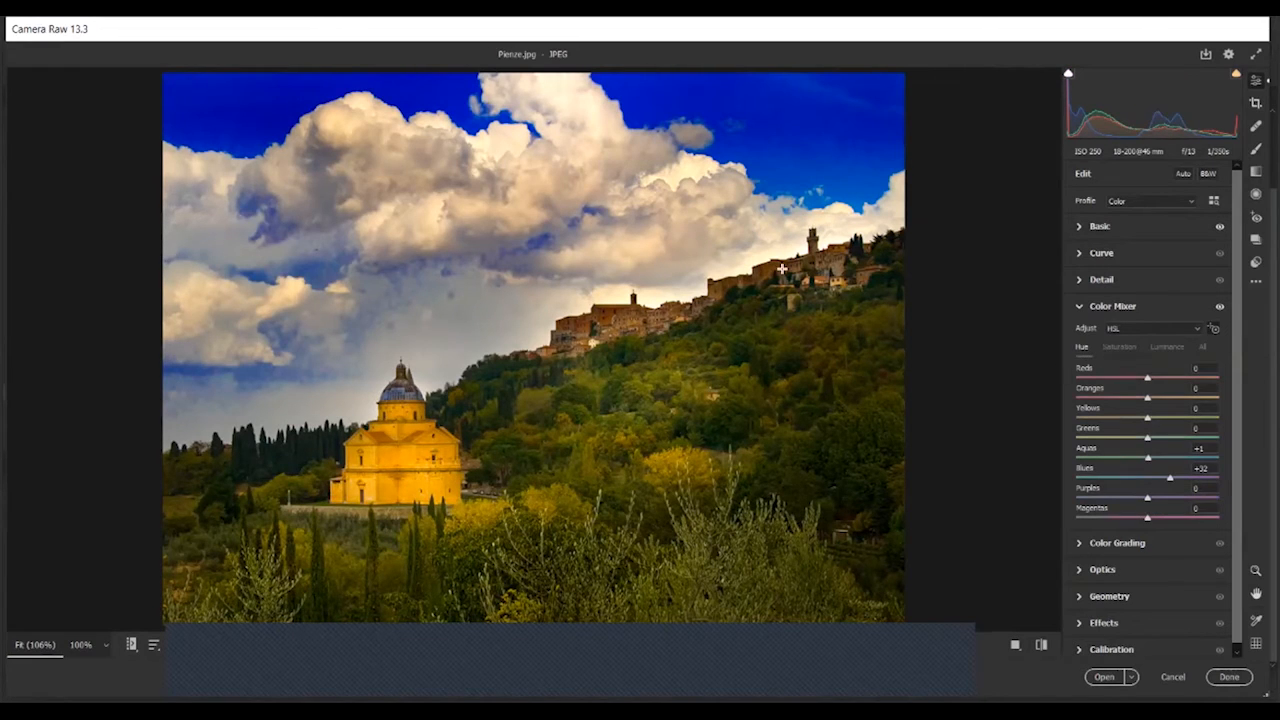
{"action": "left_click_drag", "start_coordinate": [786, 158], "coordinate": [828, 158]}
Compare the Color Mixer's Color and HSL views, reviewing the Hue, Saturation and Luminance settings for the blues
{"action": "left_click", "coordinate": [1195, 330]}
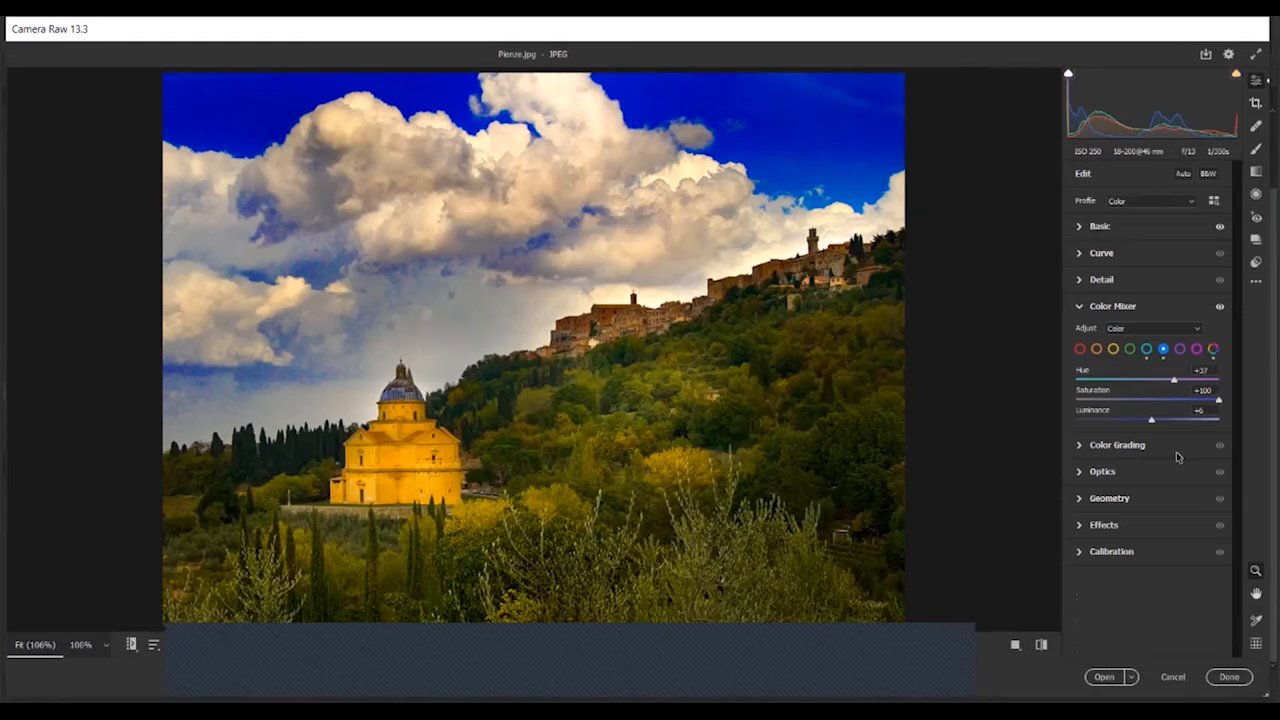
{"action": "left_click", "coordinate": [1190, 329]}
{"action": "left_click", "coordinate": [1133, 345]}
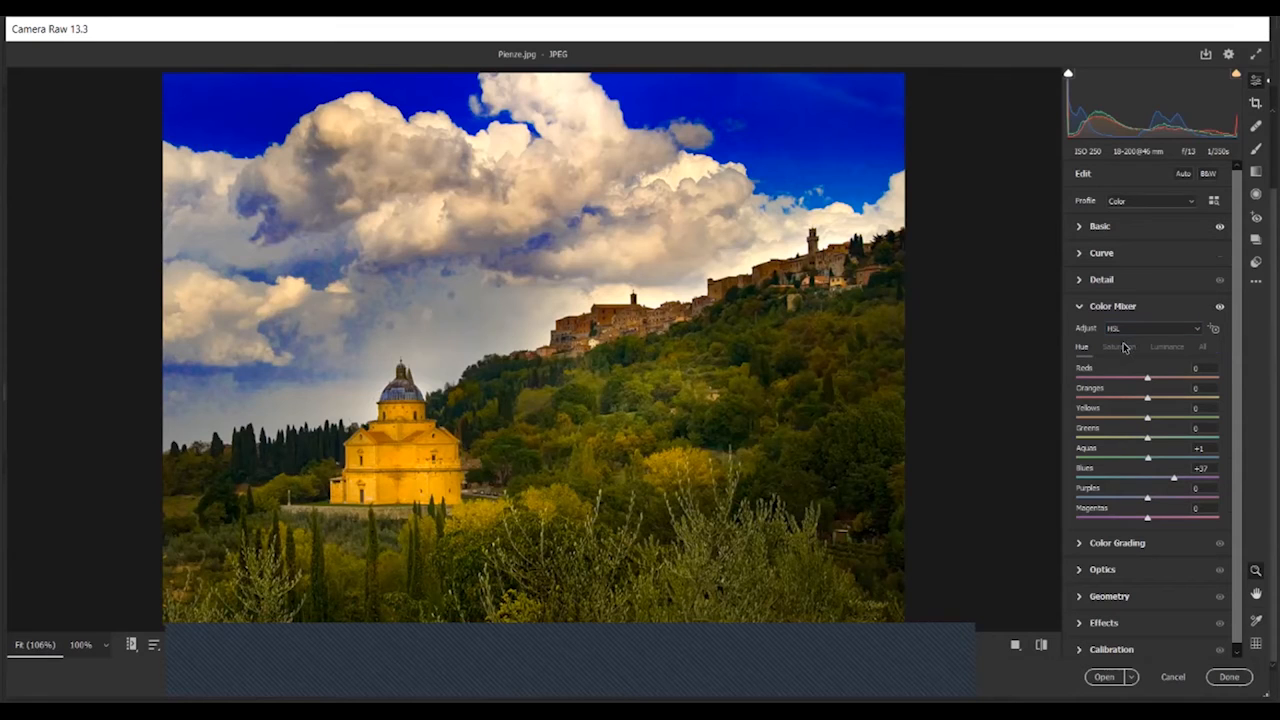
{"action": "left_click", "coordinate": [1125, 347]}
{"action": "left_click", "coordinate": [1157, 347]}
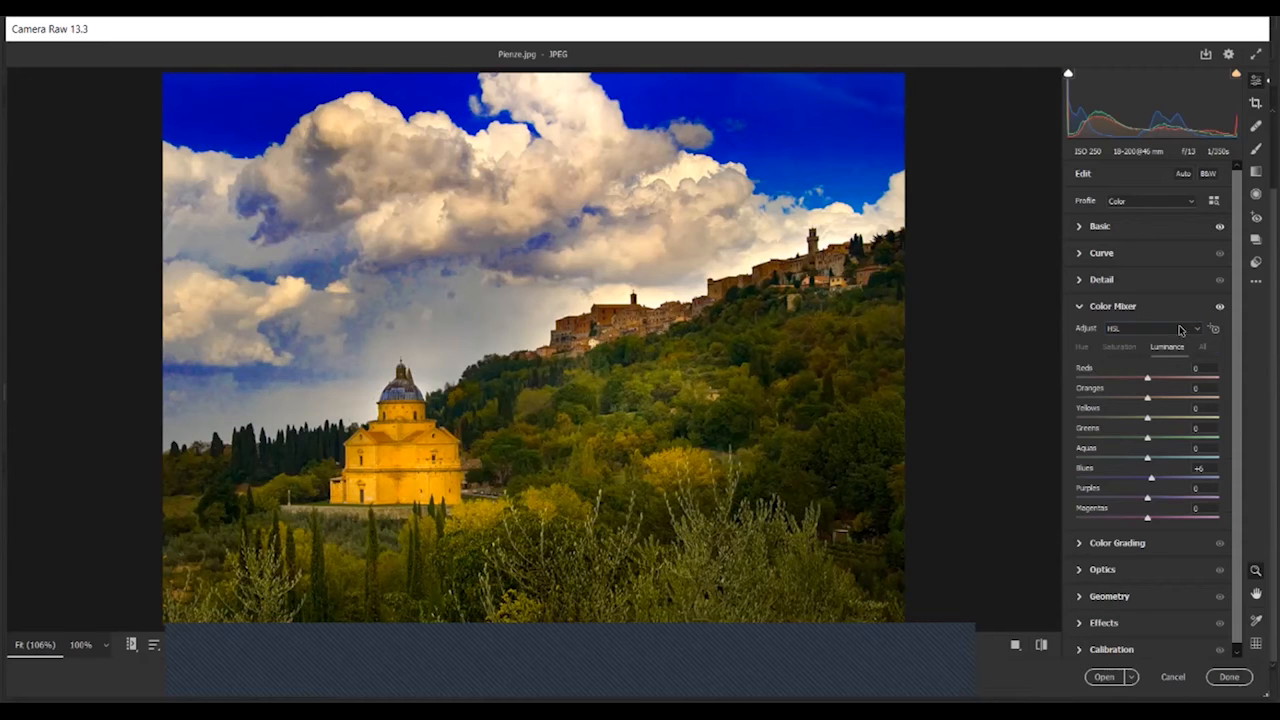
{"action": "left_click", "coordinate": [1196, 329]}
{"action": "left_click", "coordinate": [1184, 339]}
{"action": "left_click", "coordinate": [1196, 329]}
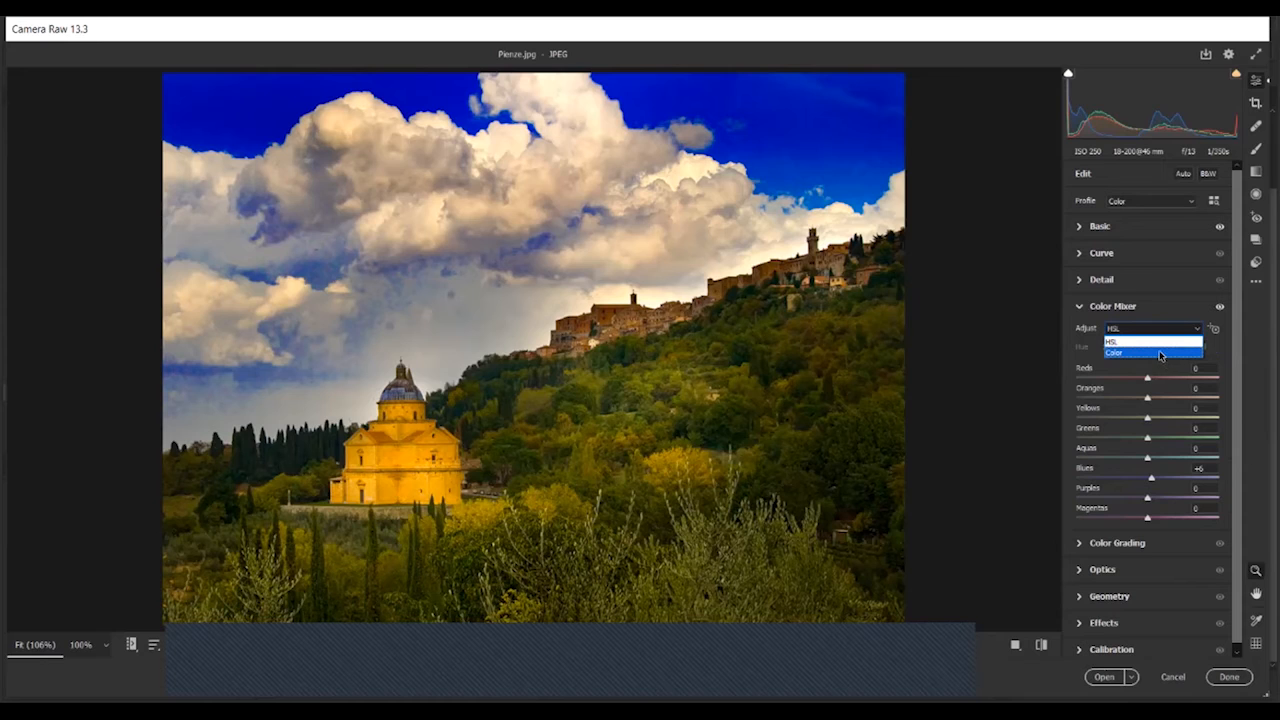
{"action": "left_click", "coordinate": [1158, 353]}
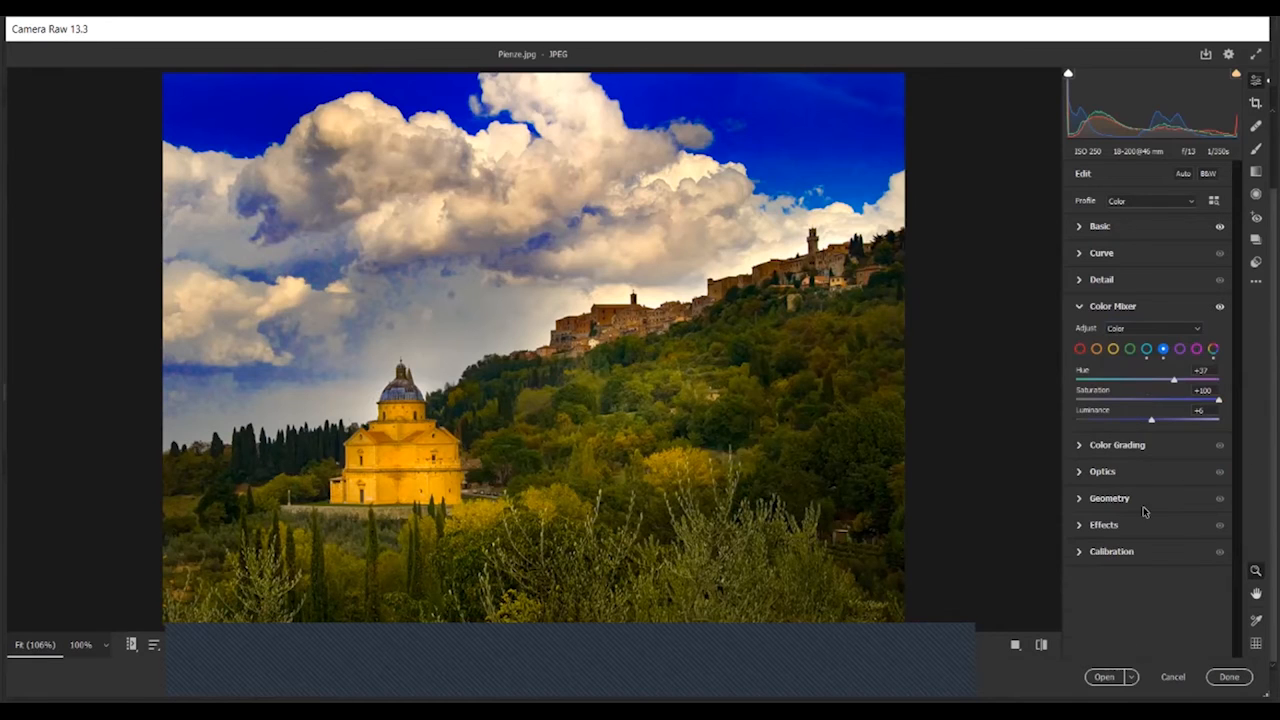
Try a higher Purples Hue in the Color Mixer and bring it back to +2
{"action": "left_click", "coordinate": [826, 148]}
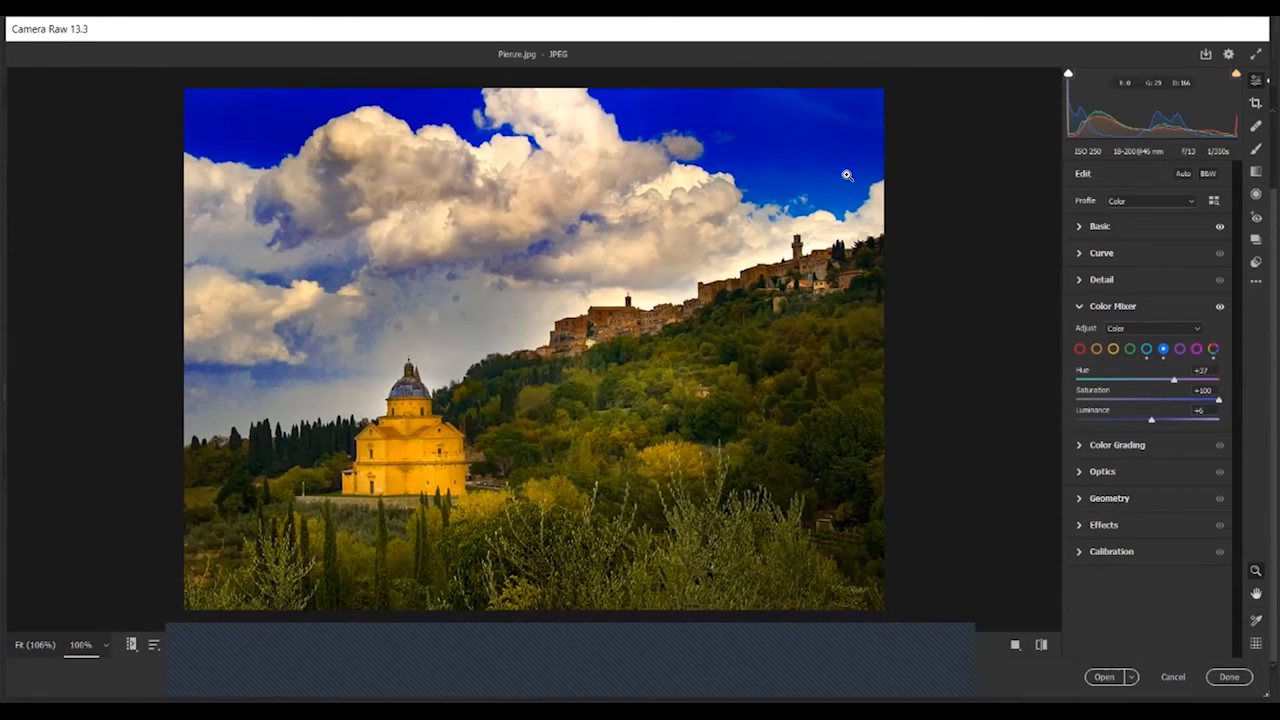
{"action": "left_click", "coordinate": [1180, 349]}
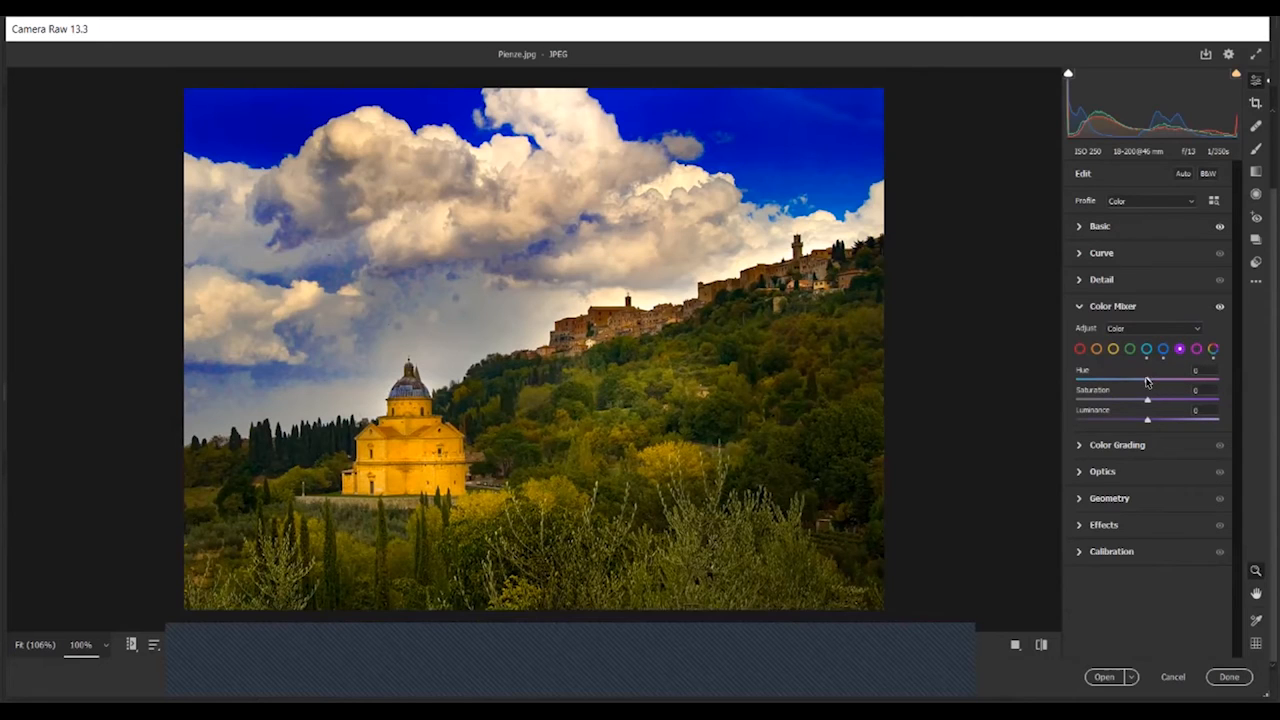
{"action": "left_click_drag", "start_coordinate": [1147, 381], "coordinate": [1190, 379]}
{"action": "left_click_drag", "start_coordinate": [1190, 379], "coordinate": [1148, 372]}
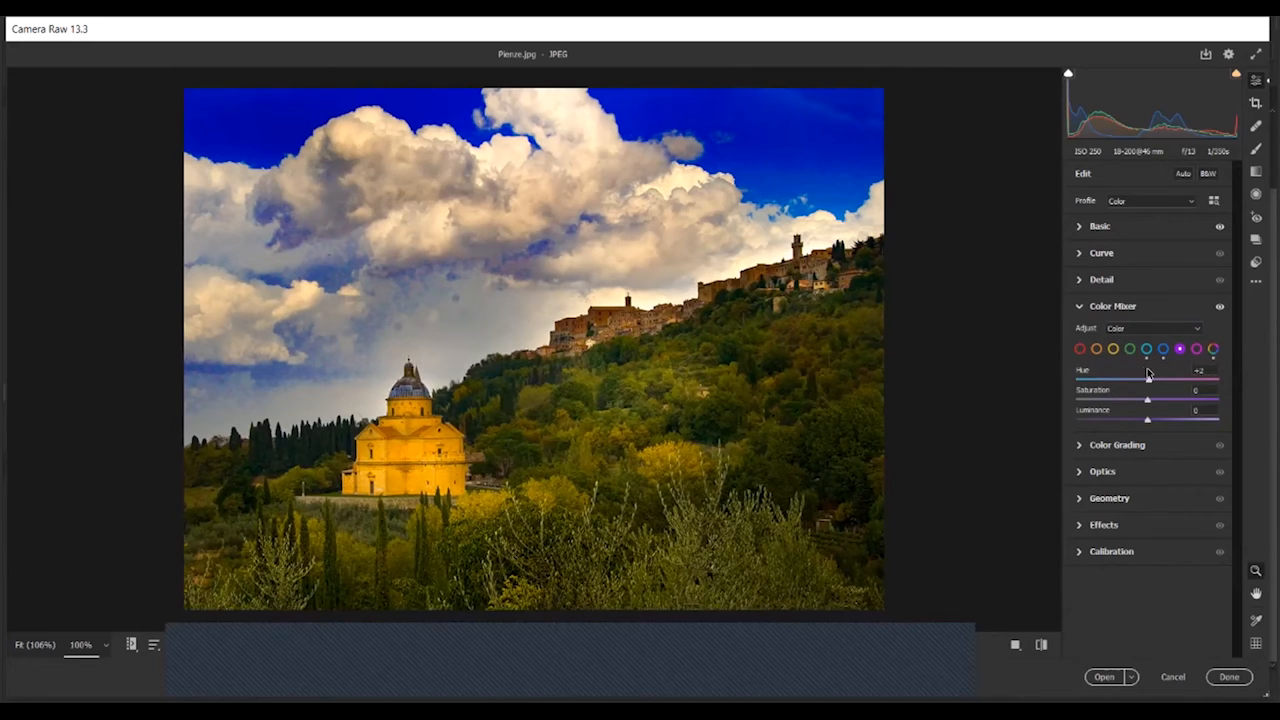
{"action": "left_click", "coordinate": [1077, 307]}
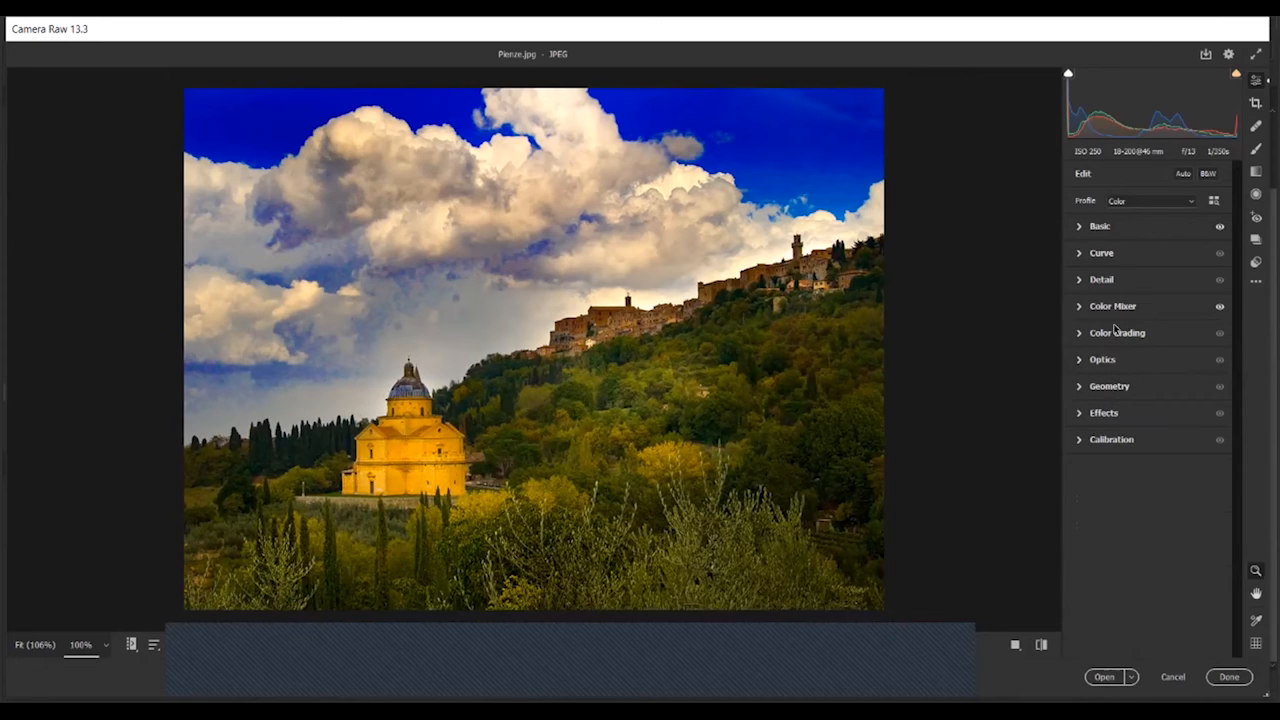
In the Detail settings, set Sharpening to 49 and Color Noise Reduction to 25, checking the photo at 300%
{"action": "left_click", "coordinate": [1078, 280]}
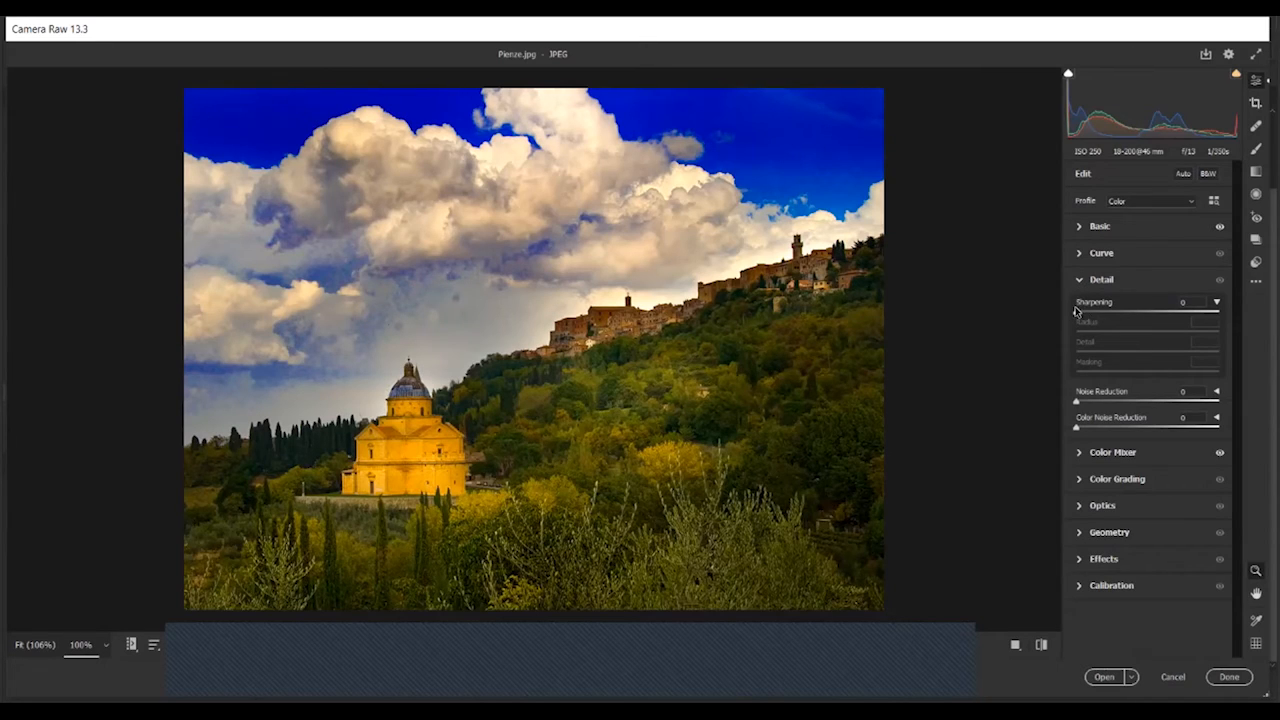
{"action": "left_click_drag", "start_coordinate": [1076, 311], "coordinate": [1124, 302]}
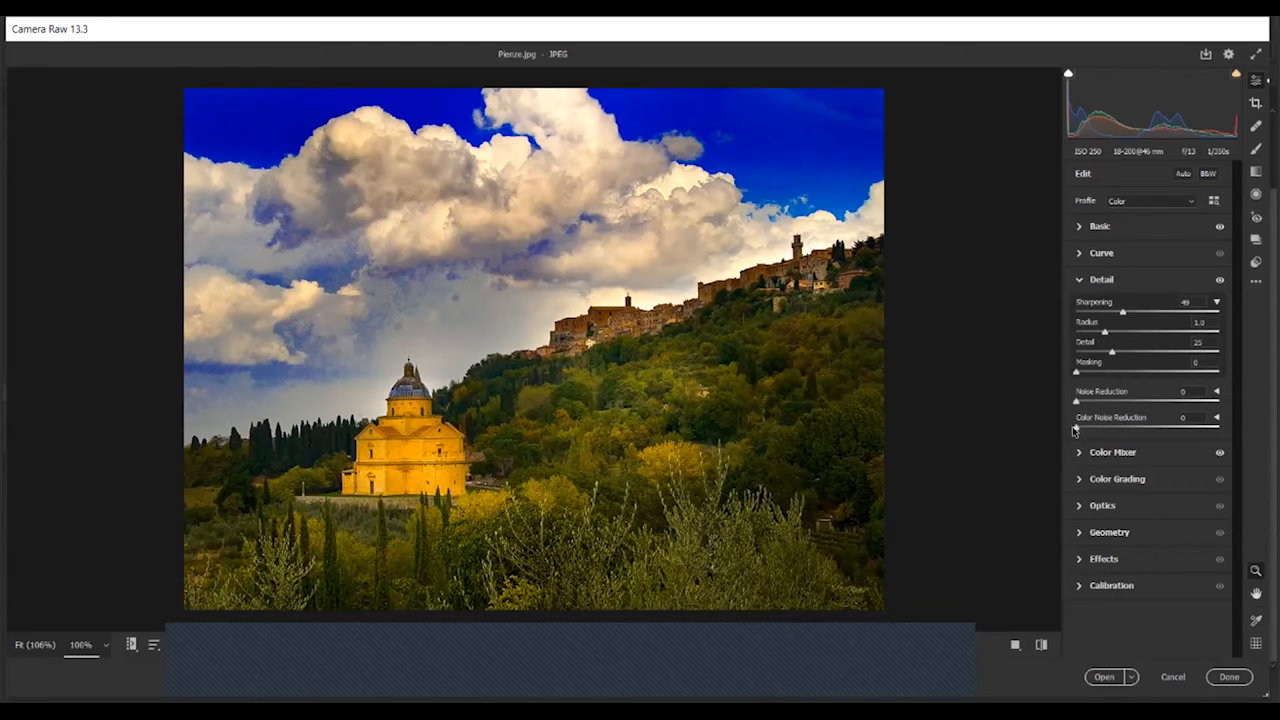
{"action": "mouse_move", "coordinate": [1075, 430]}
{"action": "left_mouse_down"}
{"action": "mouse_move", "coordinate": [1112, 430]}
{"action": "mouse_move", "coordinate": [1100, 430]}
{"action": "left_mouse_up"}
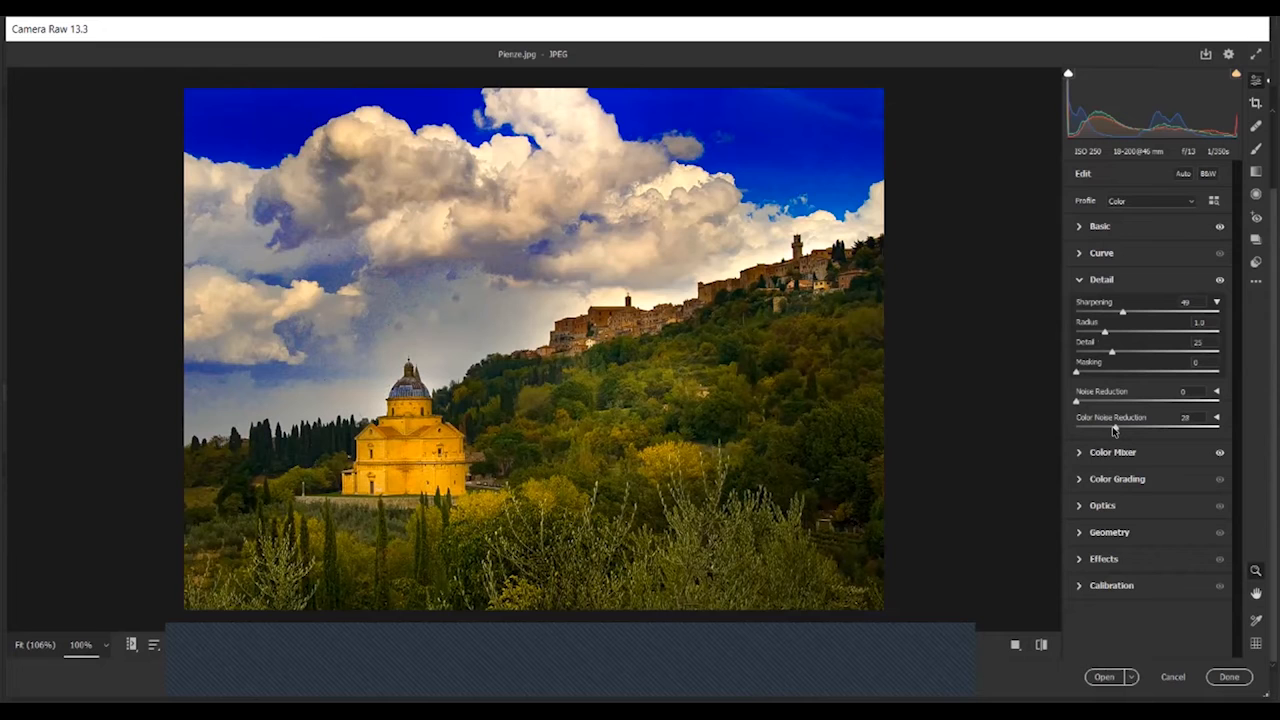
{"action": "left_click", "coordinate": [922, 387]}
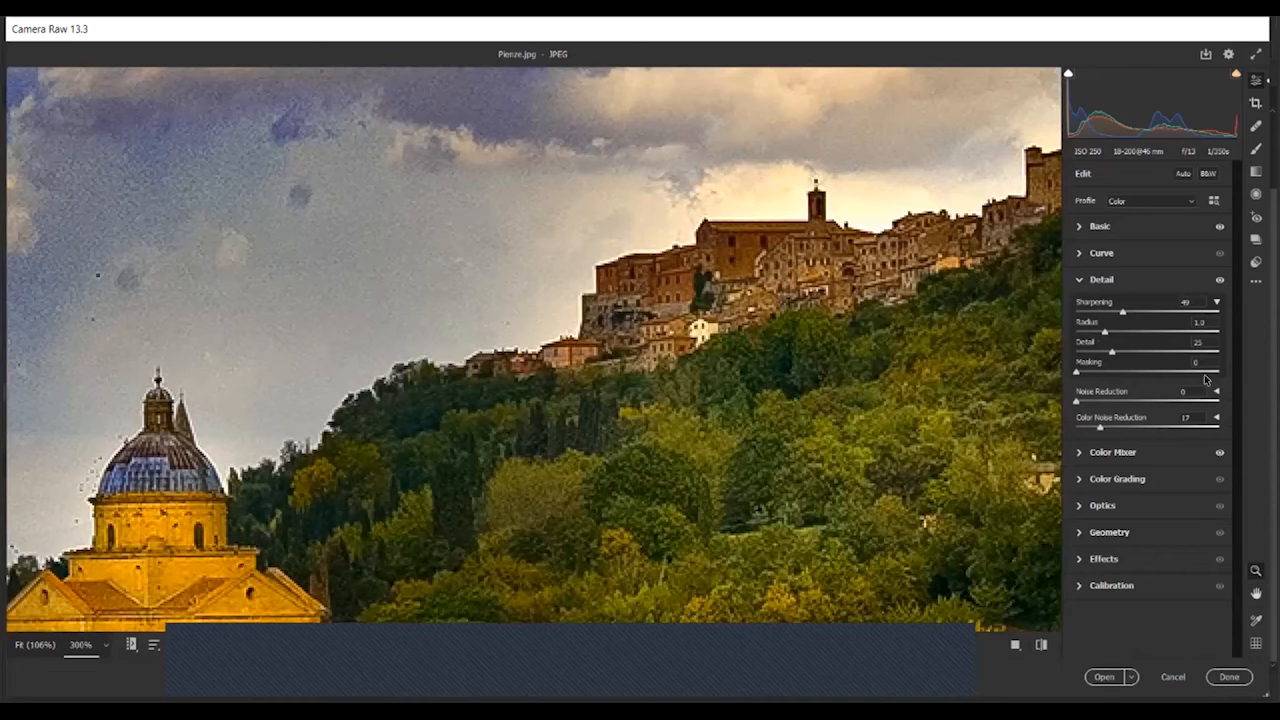
{"action": "mouse_move", "coordinate": [1100, 428]}
{"action": "left_mouse_down"}
{"action": "mouse_move", "coordinate": [1143, 428]}
{"action": "mouse_move", "coordinate": [1093, 428]}
{"action": "mouse_move", "coordinate": [1110, 427]}
{"action": "left_mouse_up"}
{"action": "key", "text": "ctrl+alt+0"}
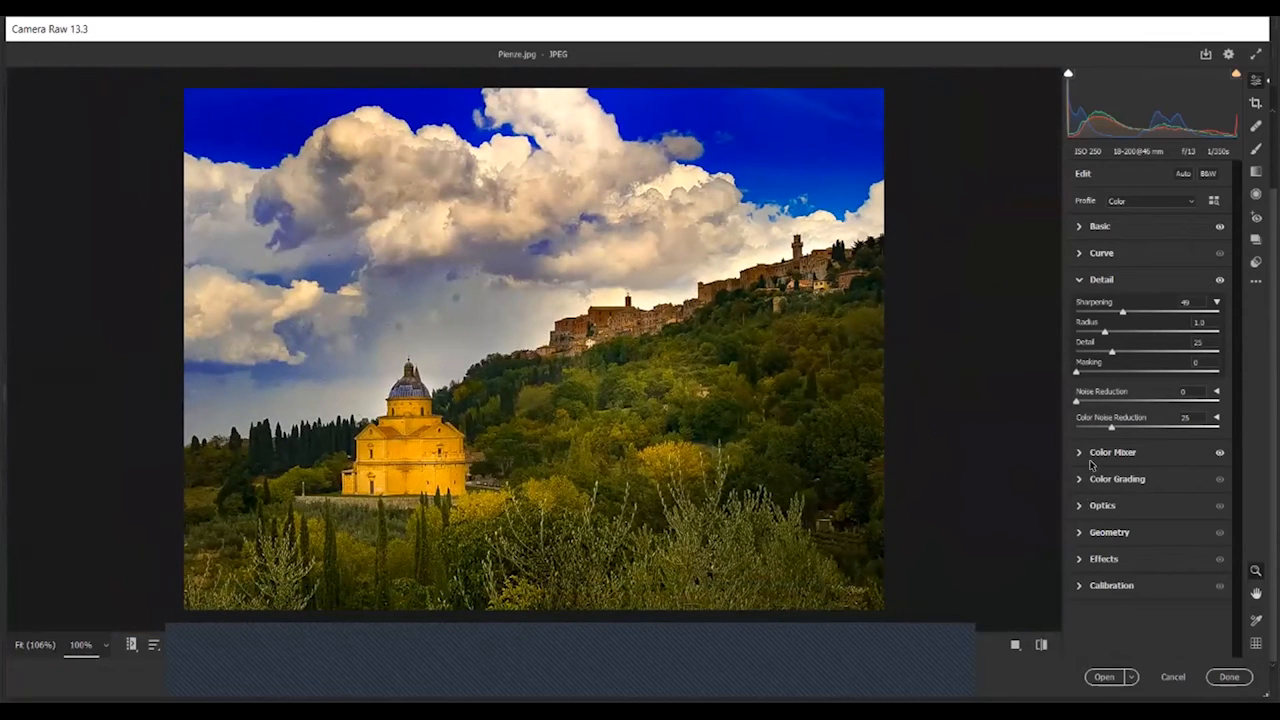
Heal the two dark spots in the sky above the church at size 6, moving each sample source to clean sky
{"action": "left_click", "coordinate": [1255, 125]}
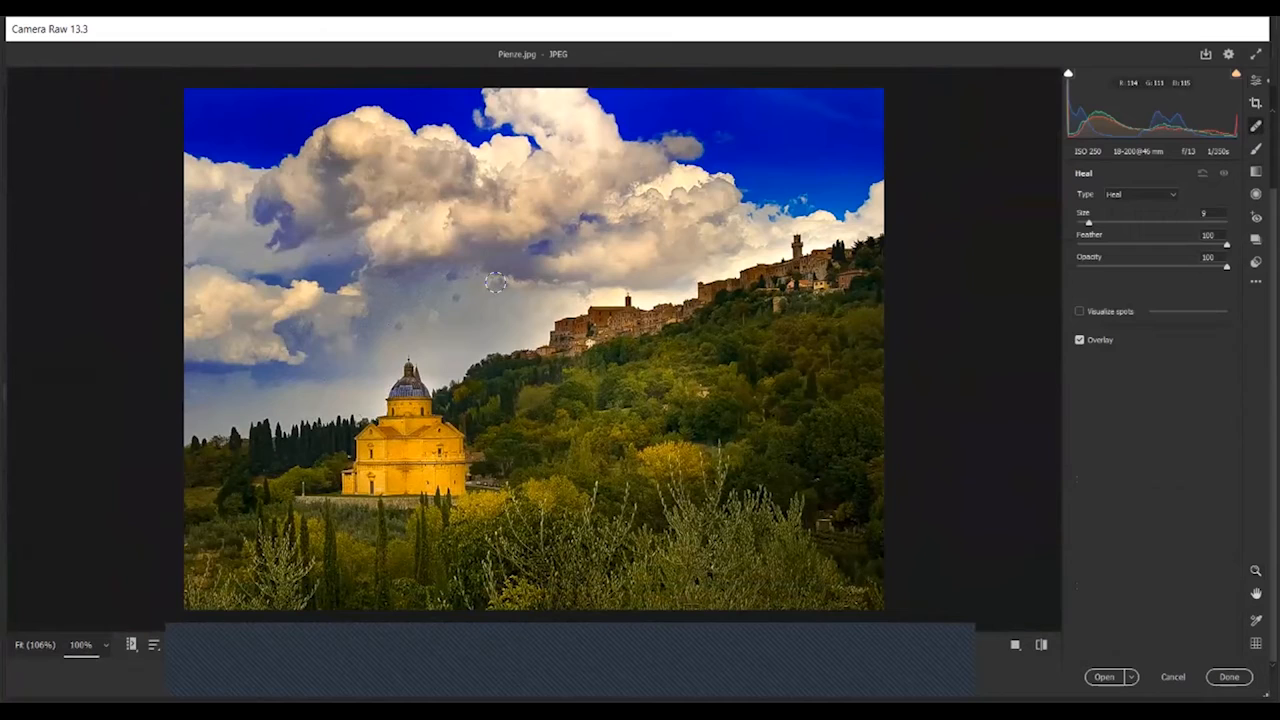
{"action": "key", "text": "bracketleft"}
{"action": "key", "text": "bracketleft"}
{"action": "key", "text": "bracketleft"}
{"action": "left_click", "coordinate": [453, 297]}
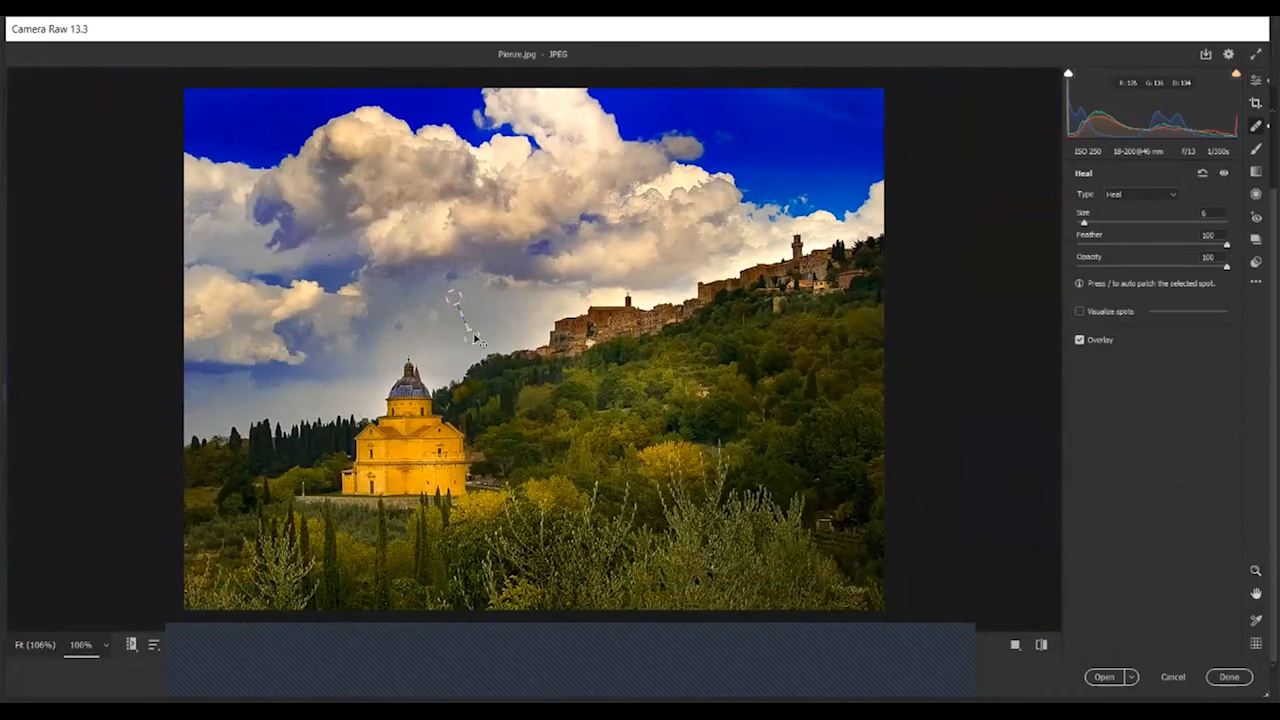
{"action": "left_click_drag", "start_coordinate": [471, 339], "coordinate": [478, 303]}
{"action": "left_click", "coordinate": [396, 330]}
{"action": "left_click_drag", "start_coordinate": [424, 342], "coordinate": [413, 332]}
{"action": "left_click", "coordinate": [619, 297]}
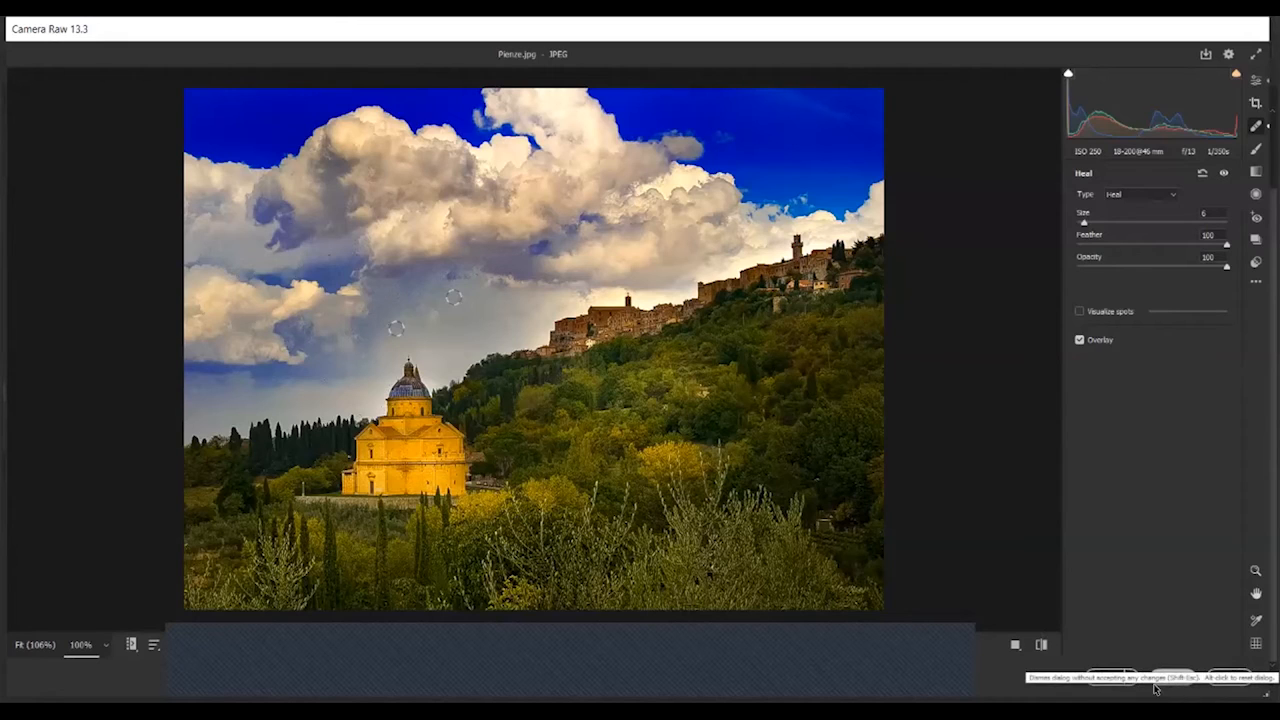
Return to the edit settings, collapse the Detail section and open the edited photo in Photoshop
{"action": "left_click", "coordinate": [1257, 80]}
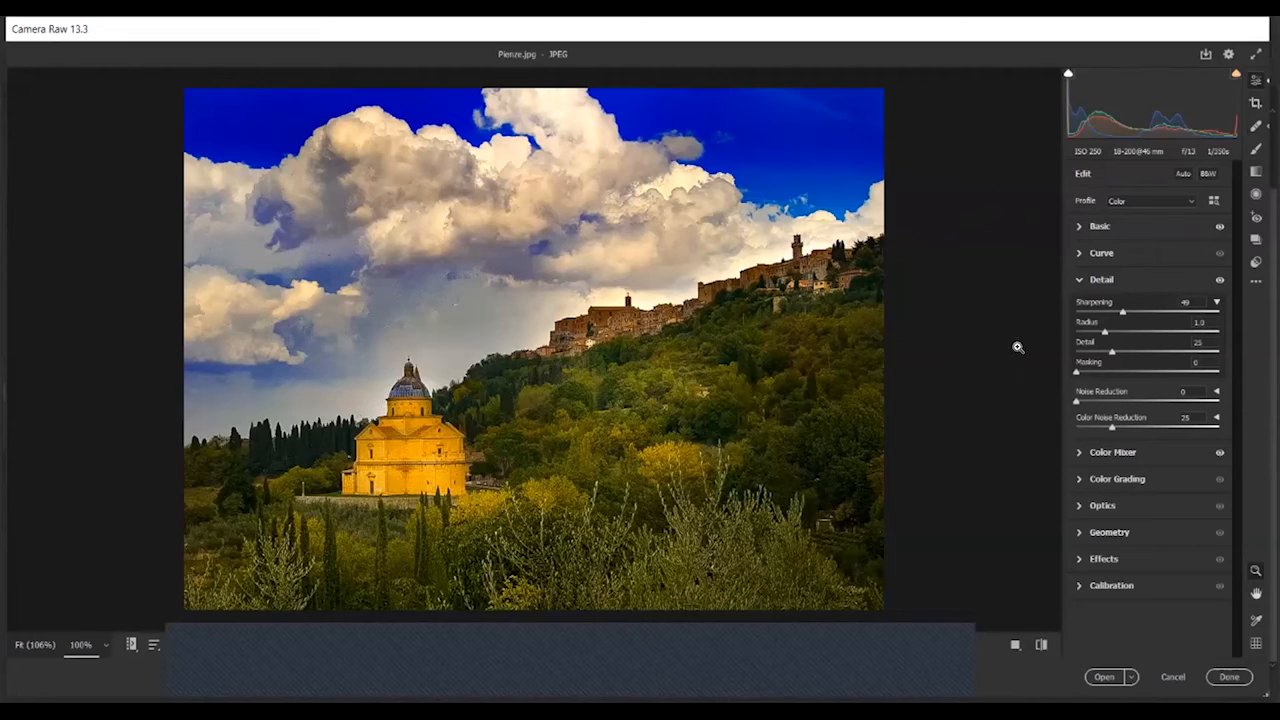
{"action": "left_click", "coordinate": [1078, 282]}
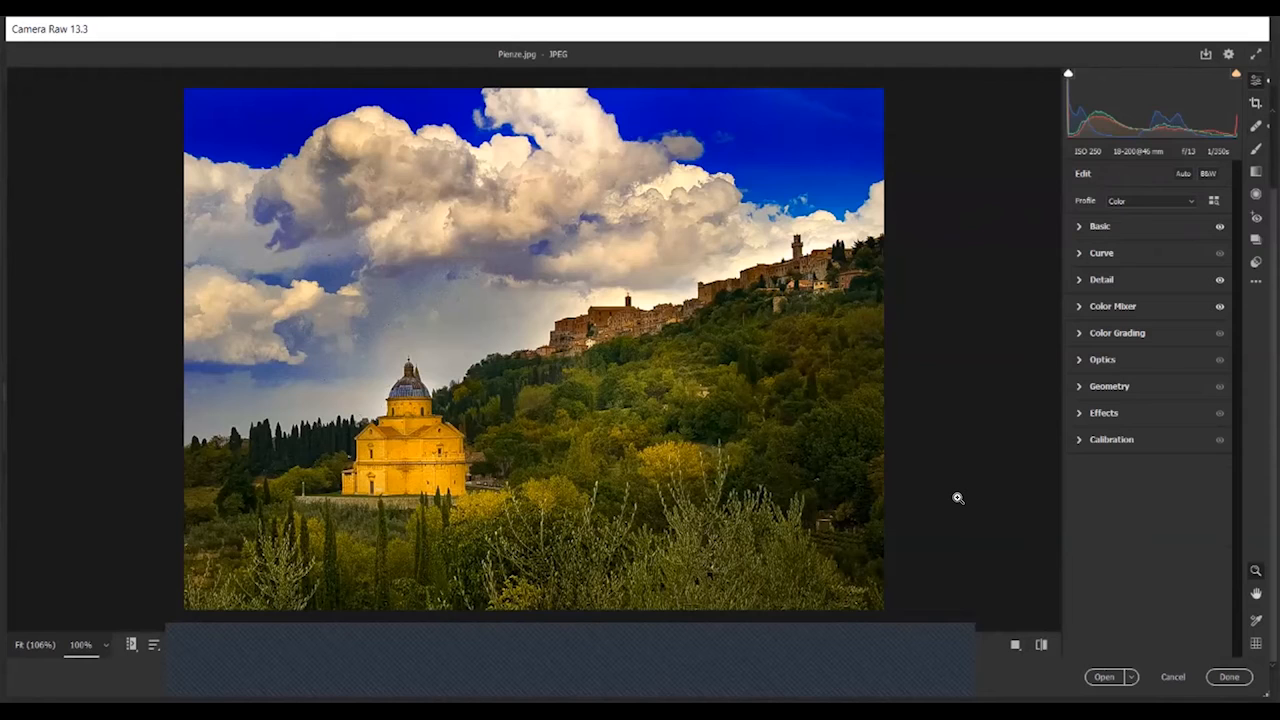
{"action": "left_click", "coordinate": [1101, 676]}
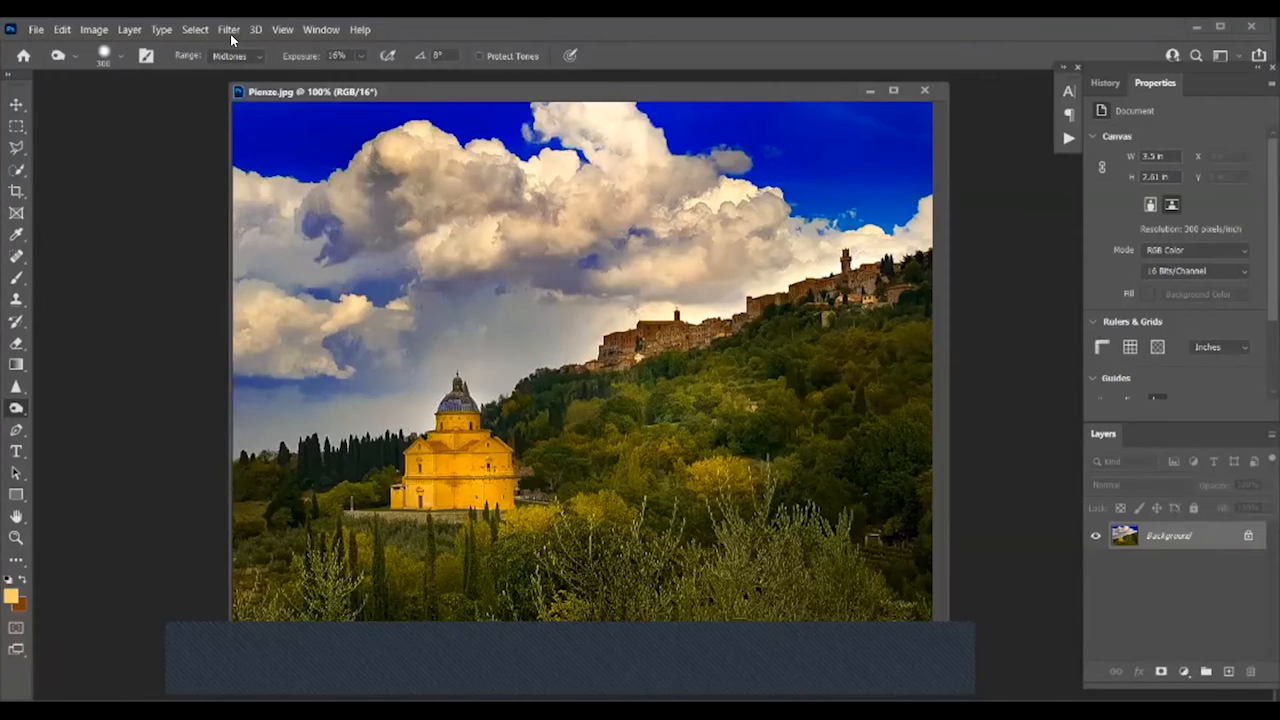
Sharpen the row of dark trees beside the church with the Sharpen tool at 32% strength
{"action": "left_click", "coordinate": [10, 386]}
{"action": "left_click", "coordinate": [56, 388]}
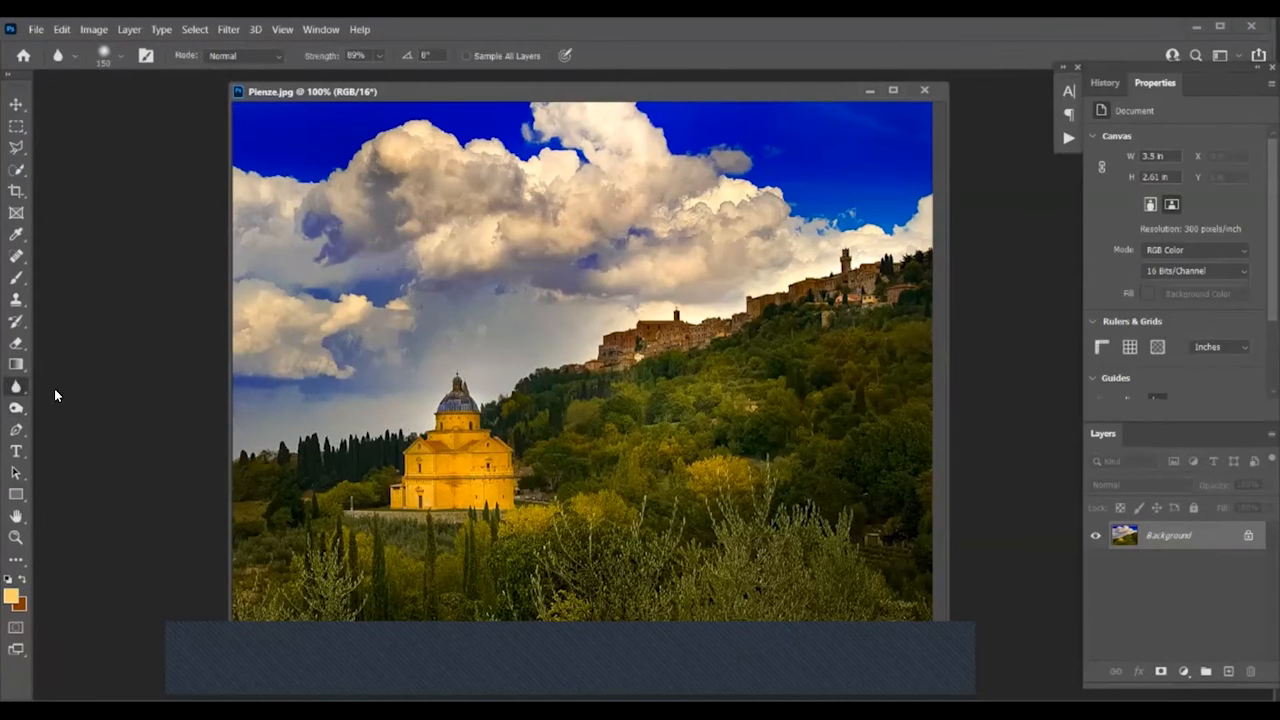
{"action": "left_click", "coordinate": [14, 387]}
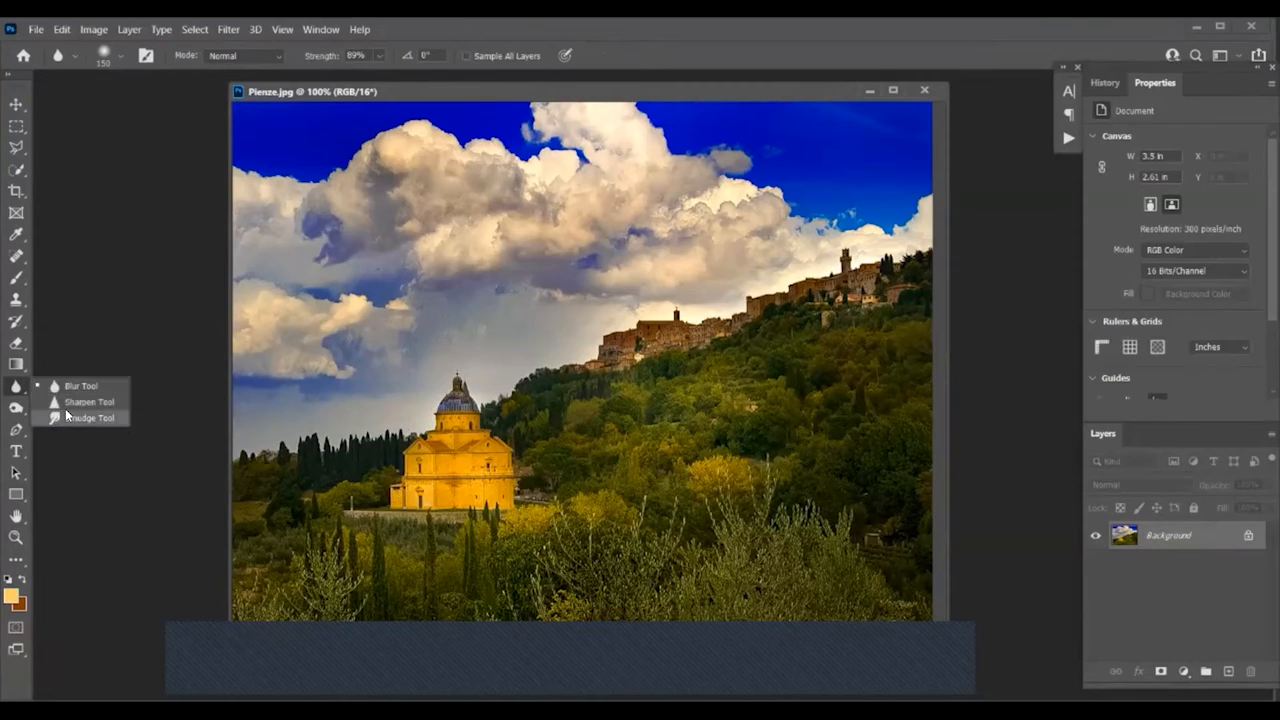
{"action": "left_click", "coordinate": [65, 404]}
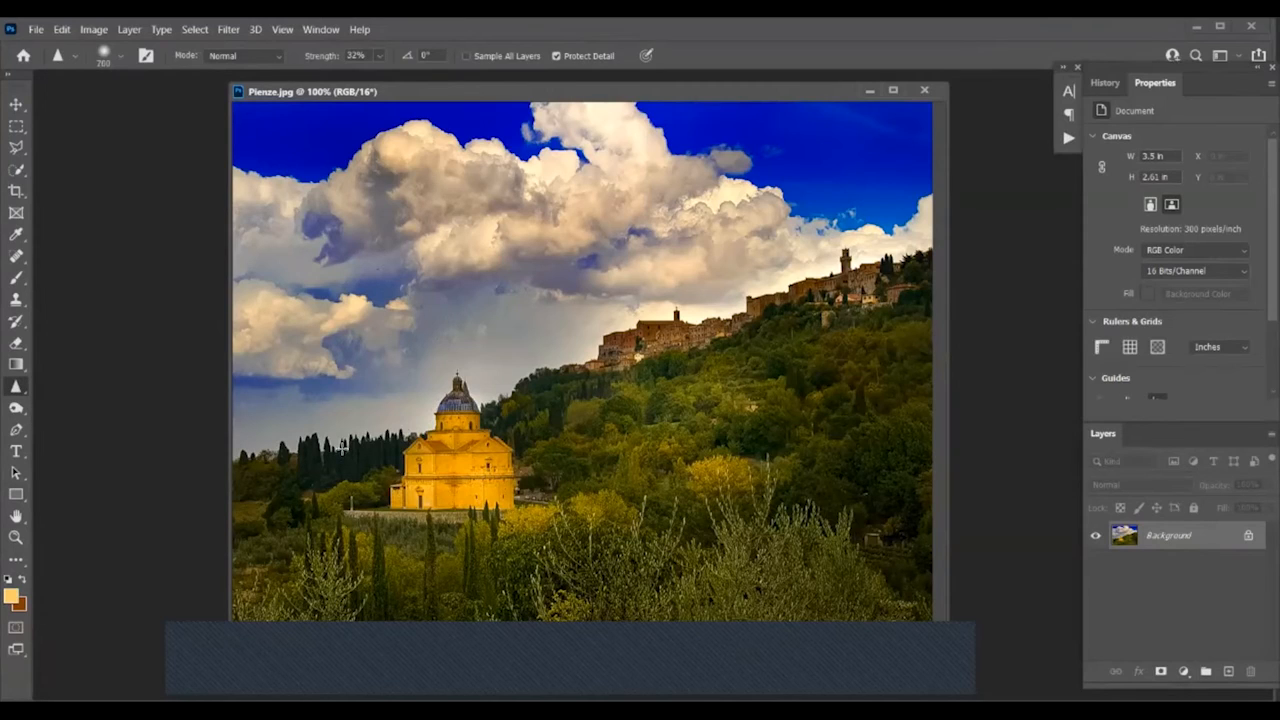
{"action": "left_click_drag", "start_coordinate": [342, 448], "coordinate": [354, 446]}
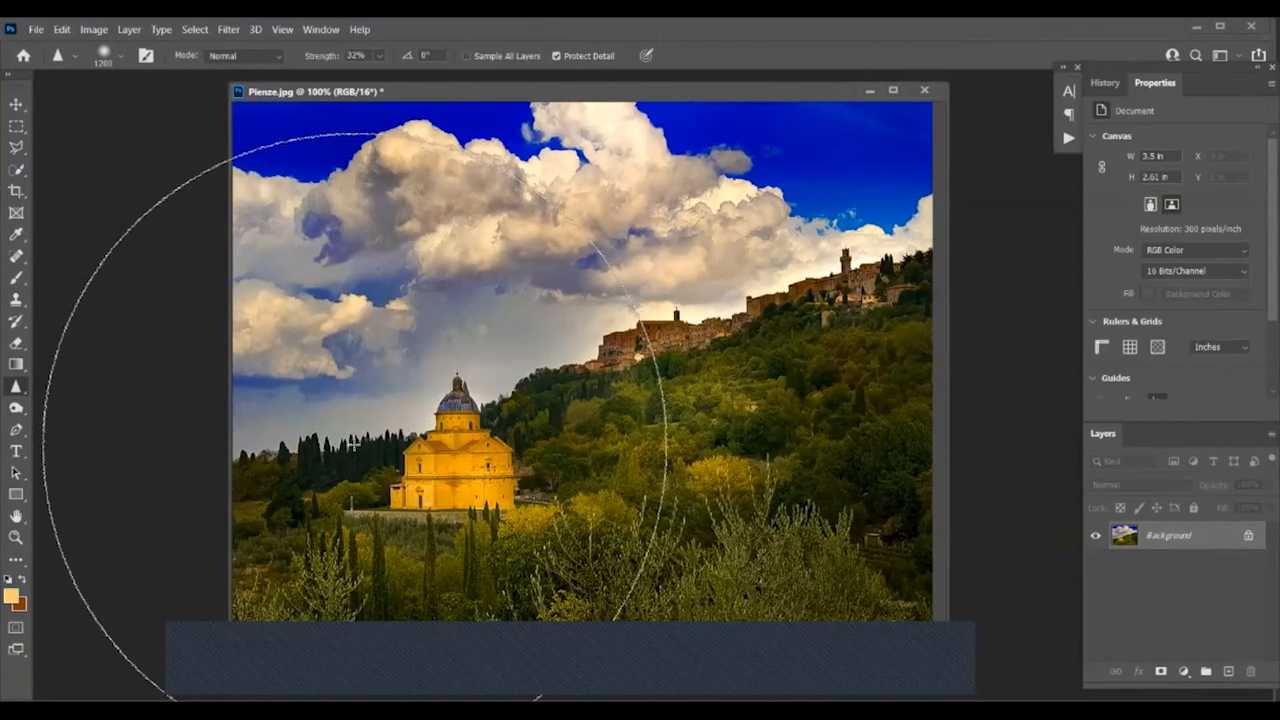
Reduce the Sharpen tool's brush size to 80
{"action": "key", "text": "bracketleft"}
{"action": "key", "text": "bracketleft"}
{"action": "key", "text": "bracketleft"}
{"action": "key", "text": "bracketleft"}
{"action": "key", "text": "bracketleft"}
{"action": "key", "text": "bracketleft"}
{"action": "key", "text": "bracketleft"}
{"action": "key", "text": "bracketleft"}
{"action": "key", "text": "bracketleft"}
{"action": "key", "text": "bracketleft"}
{"action": "key", "text": "bracketleft"}
{"action": "key", "text": "bracketleft"}
{"action": "key", "text": "bracketleft"}
{"action": "key", "text": "bracketleft"}
{"action": "key", "text": "bracketleft"}
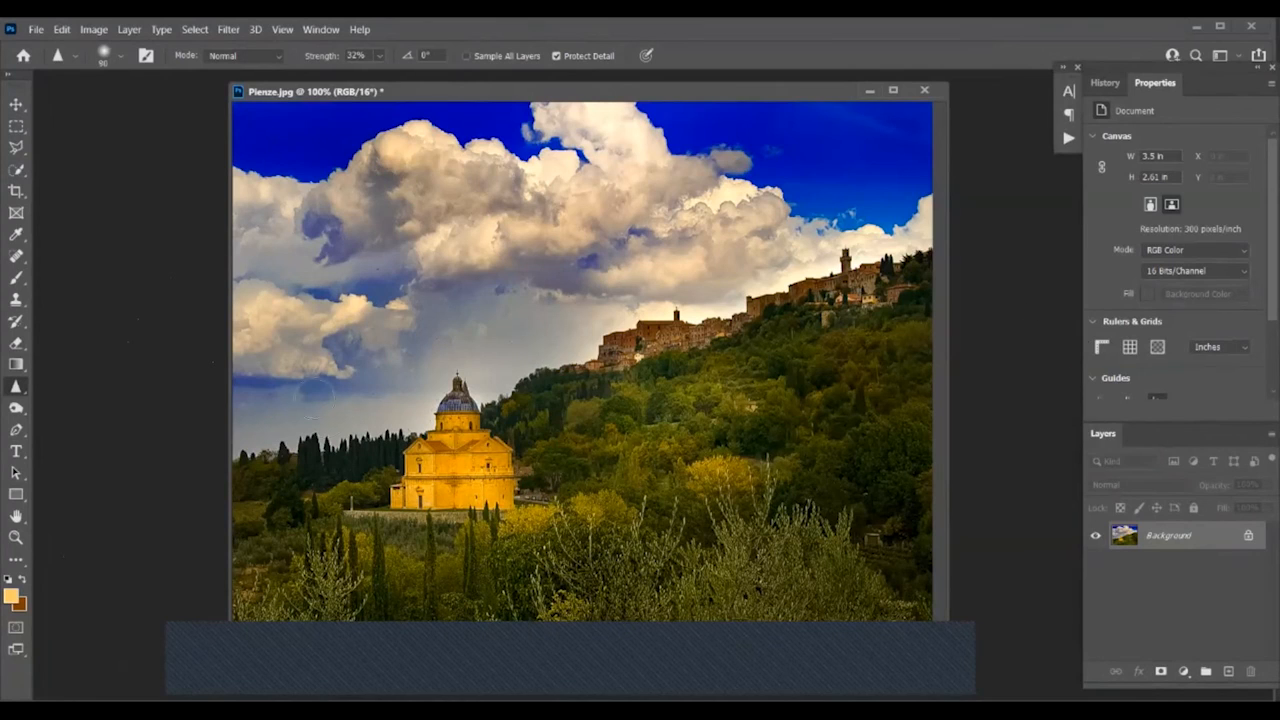
Apply Smart Sharpen to the photo with Amount 79%, Radius 1.0 px, Reduce Noise 61% and Remove set to Lens Blur
{"action": "left_click", "coordinate": [227, 30]}
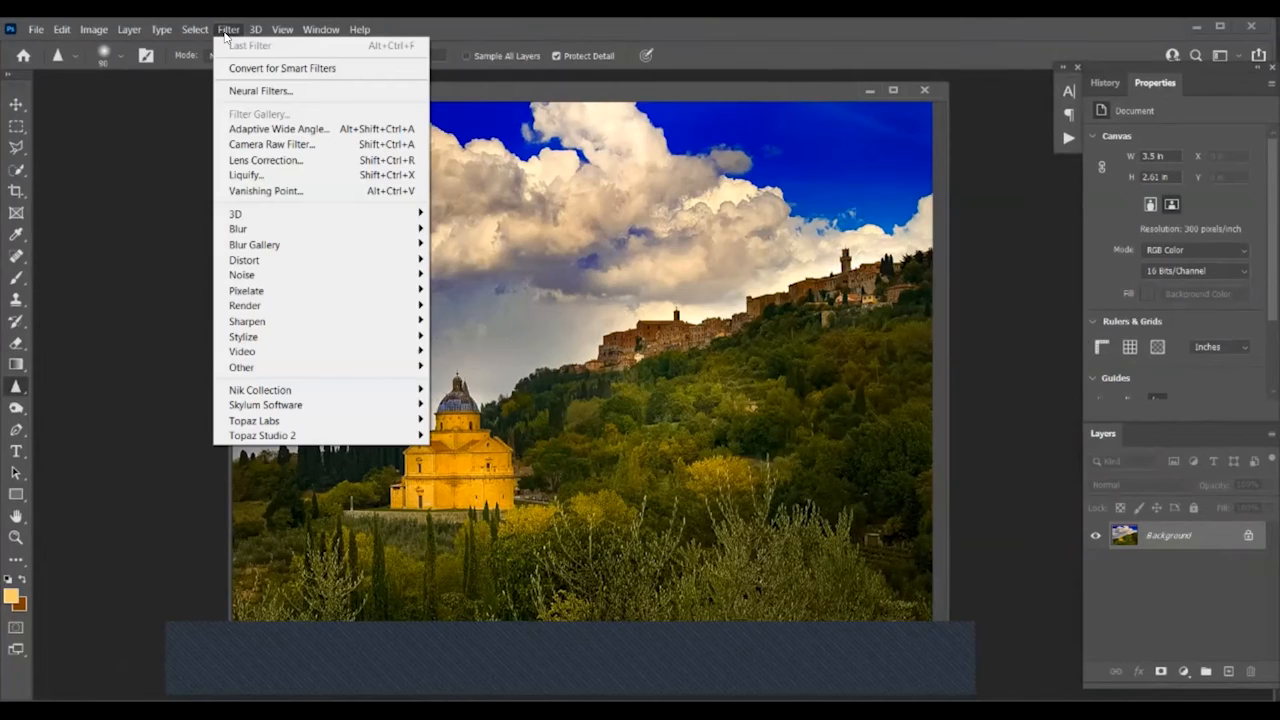
{"action": "mouse_move", "coordinate": [272, 324]}
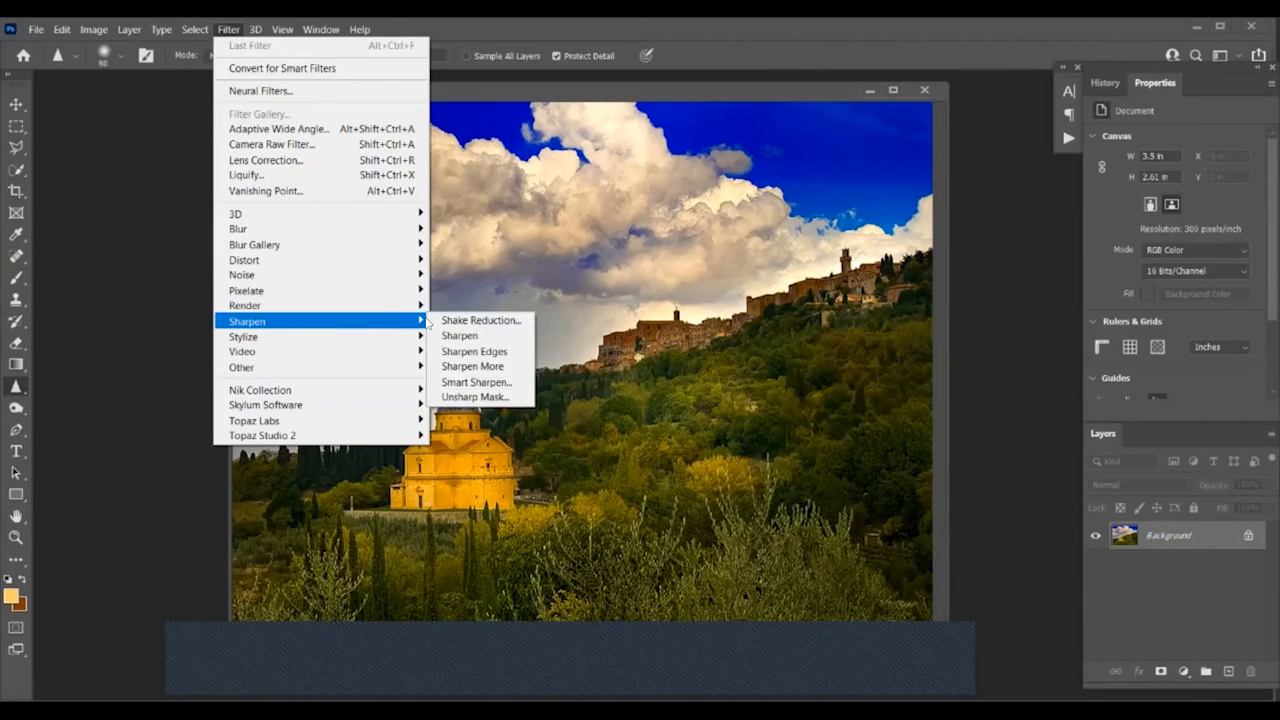
{"action": "left_click", "coordinate": [455, 384]}
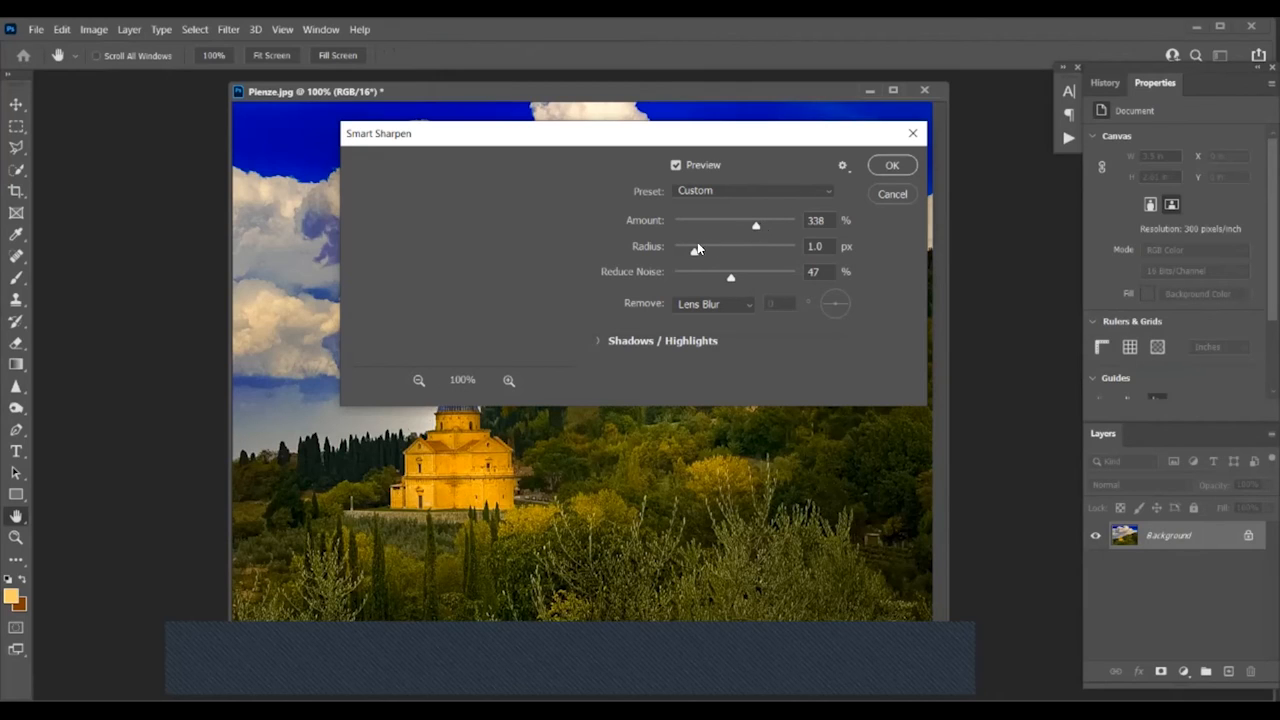
{"action": "left_click_drag", "start_coordinate": [756, 226], "coordinate": [694, 254]}
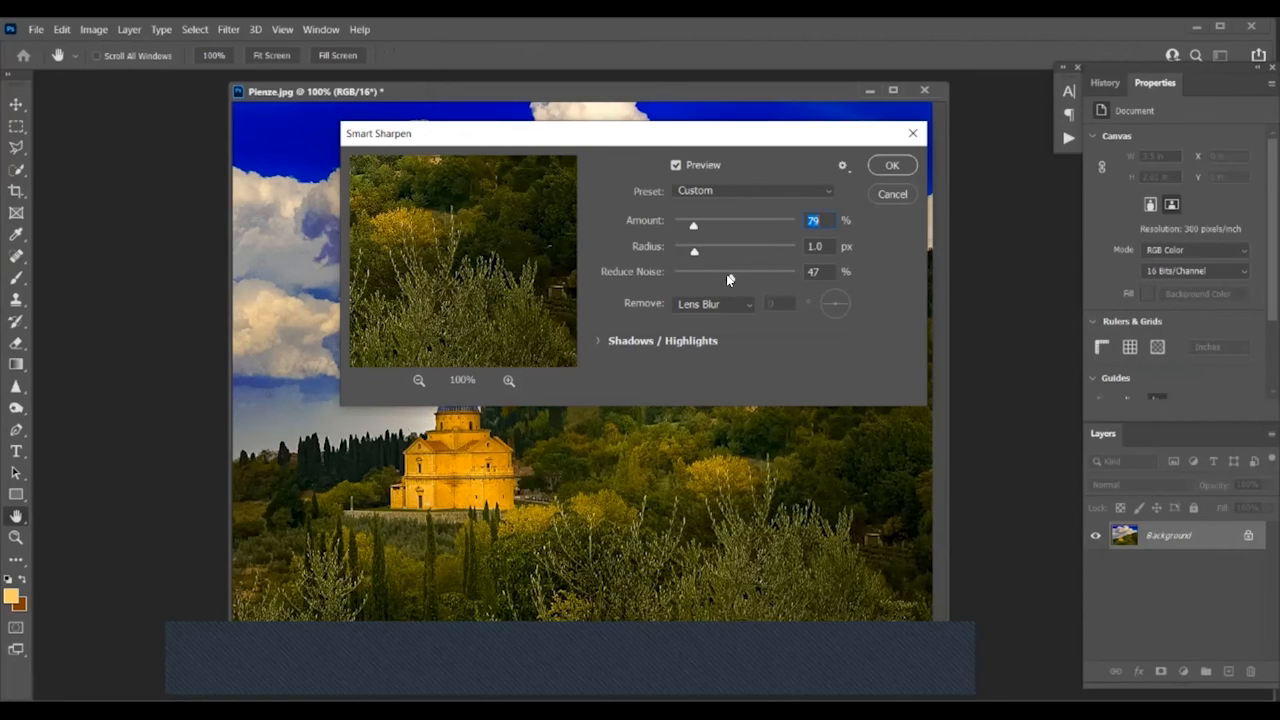
{"action": "left_click_drag", "start_coordinate": [727, 282], "coordinate": [748, 278]}
{"action": "left_click", "coordinate": [741, 303]}
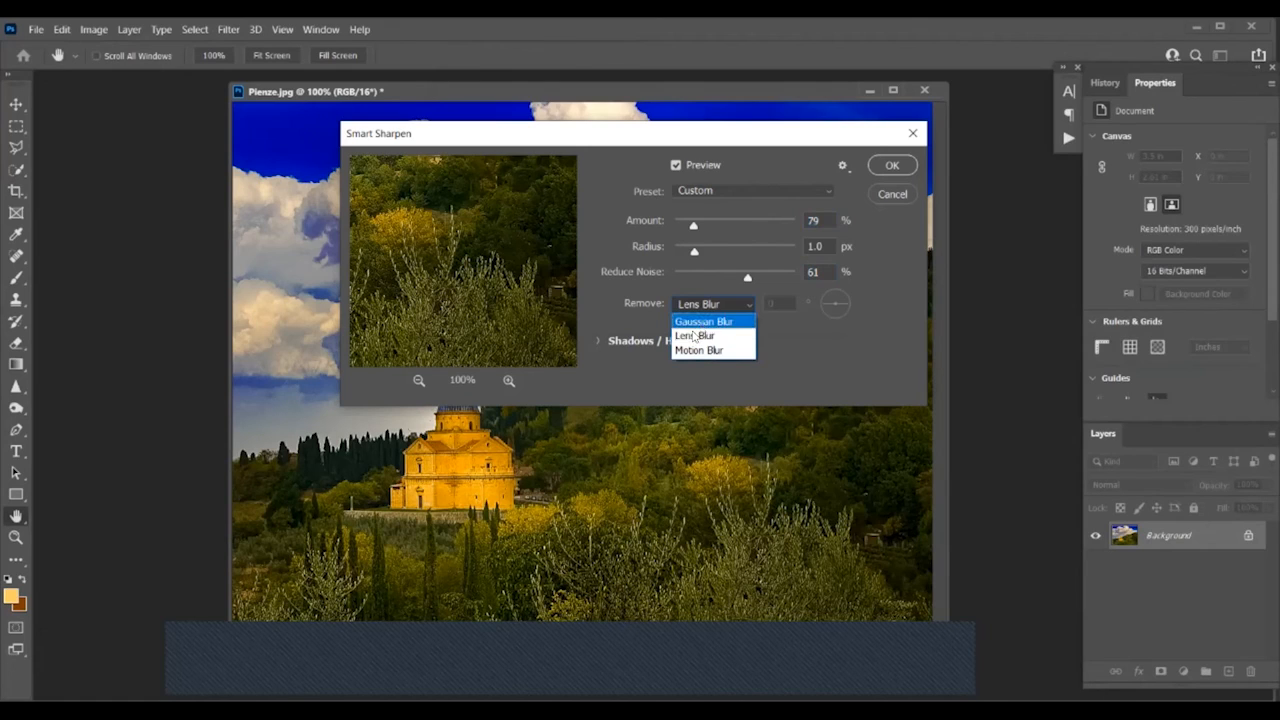
{"action": "left_click", "coordinate": [695, 336]}
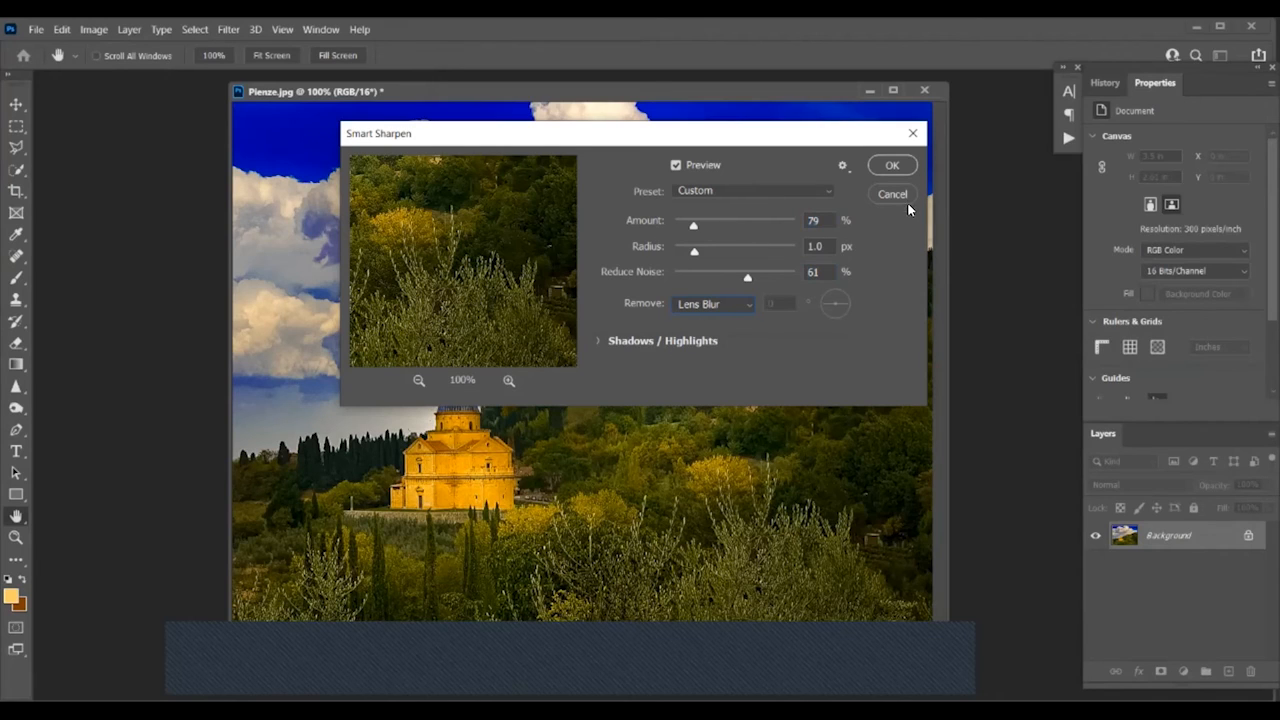
{"action": "left_click", "coordinate": [896, 168]}
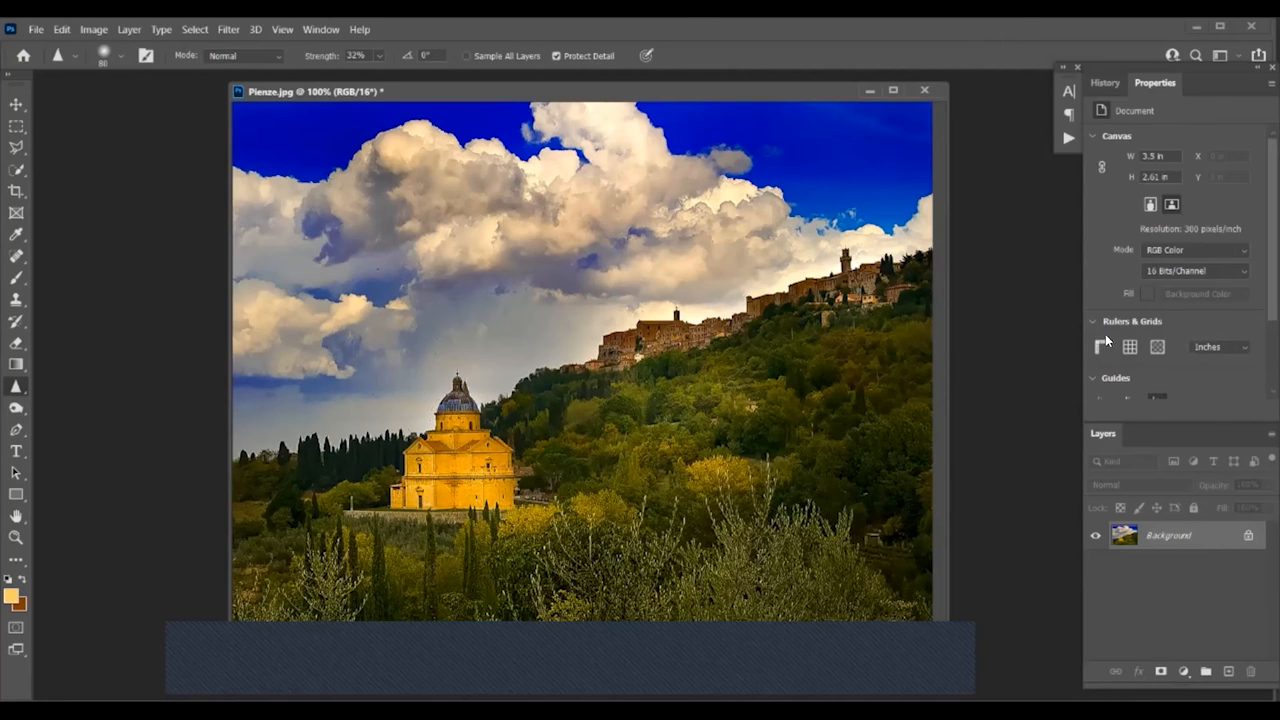
Compare the photo's Open and Smart Sharpen history states twice, finishing on the Smart Sharpen state
{"action": "left_click", "coordinate": [1099, 91]}
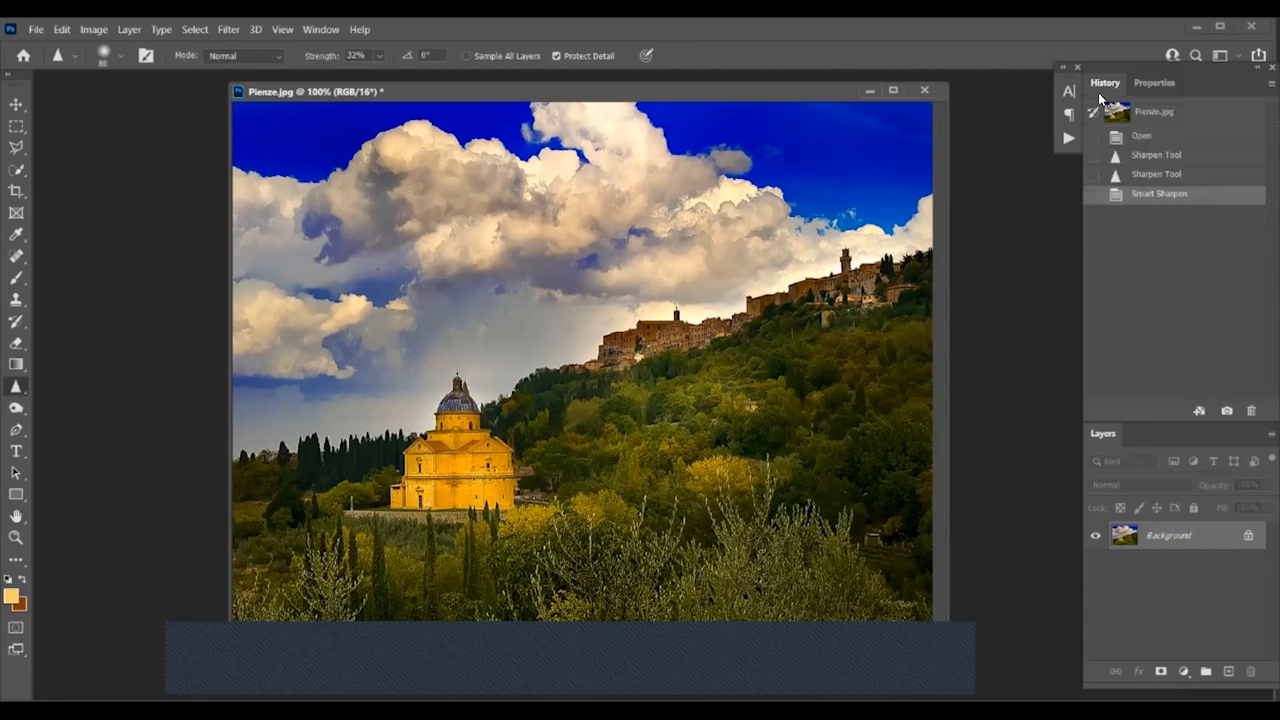
{"action": "left_click", "coordinate": [1136, 135]}
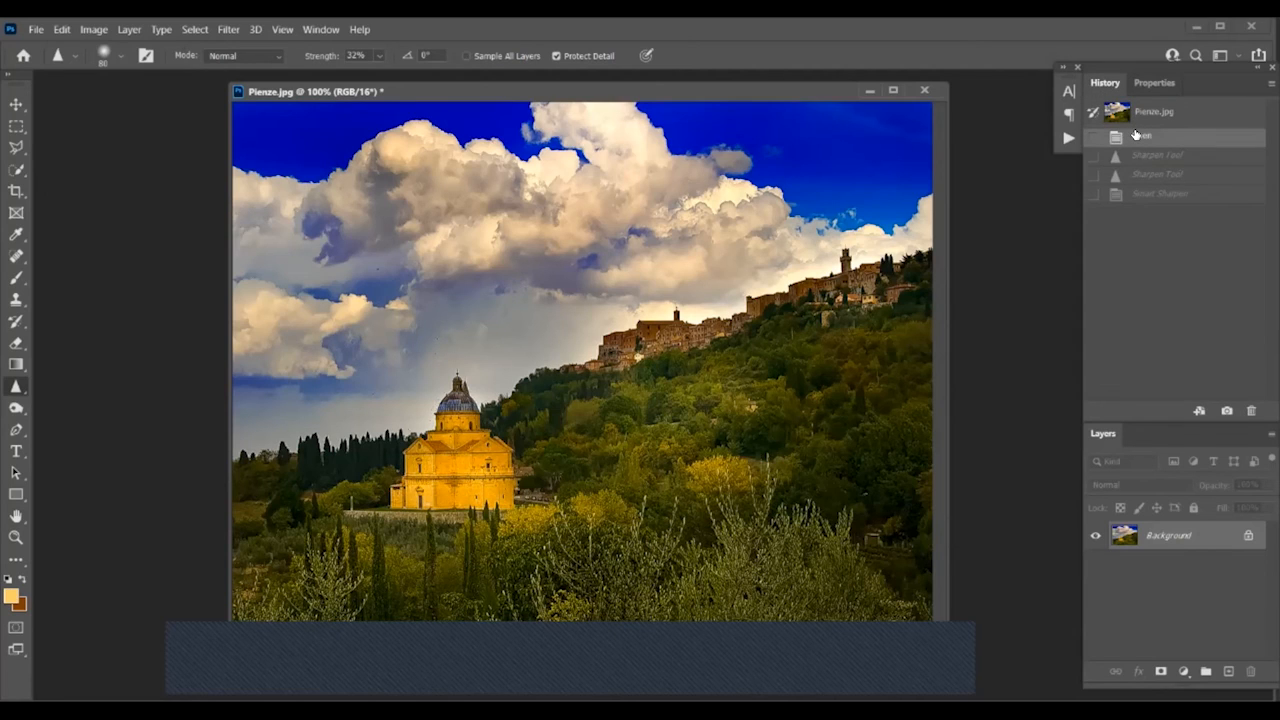
{"action": "left_click", "coordinate": [1148, 196]}
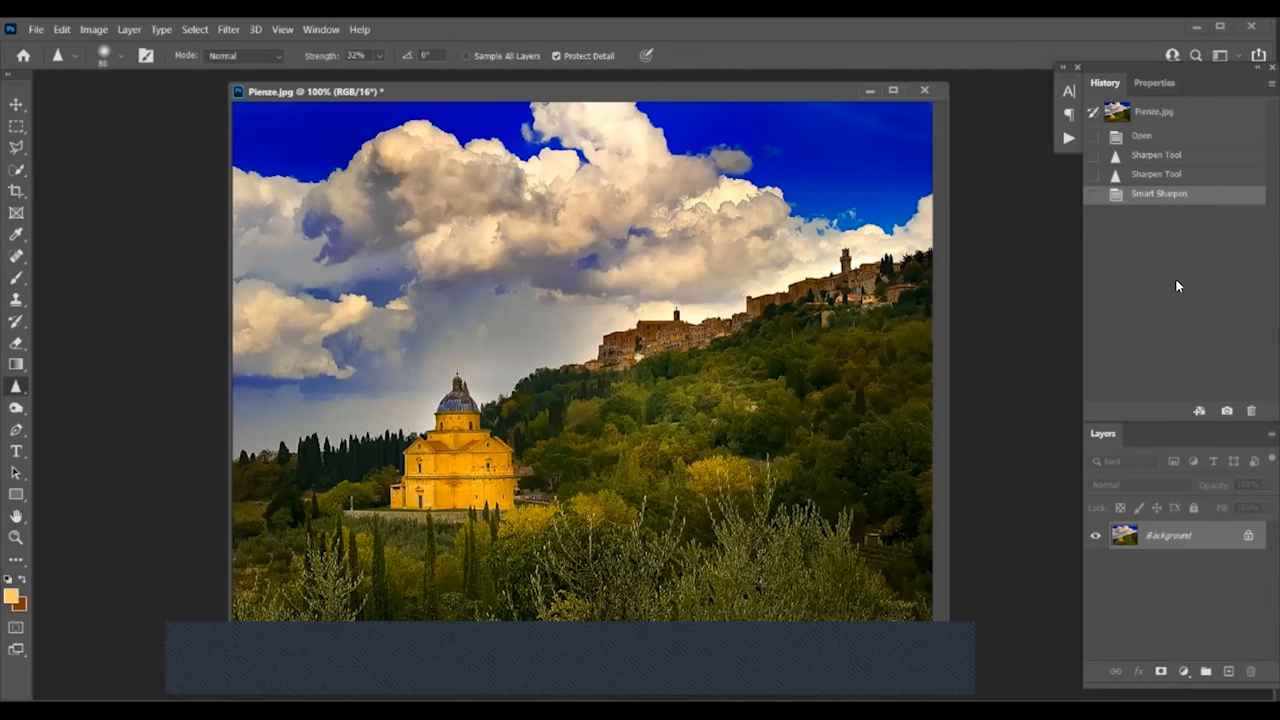
{"action": "left_click", "coordinate": [1147, 139]}
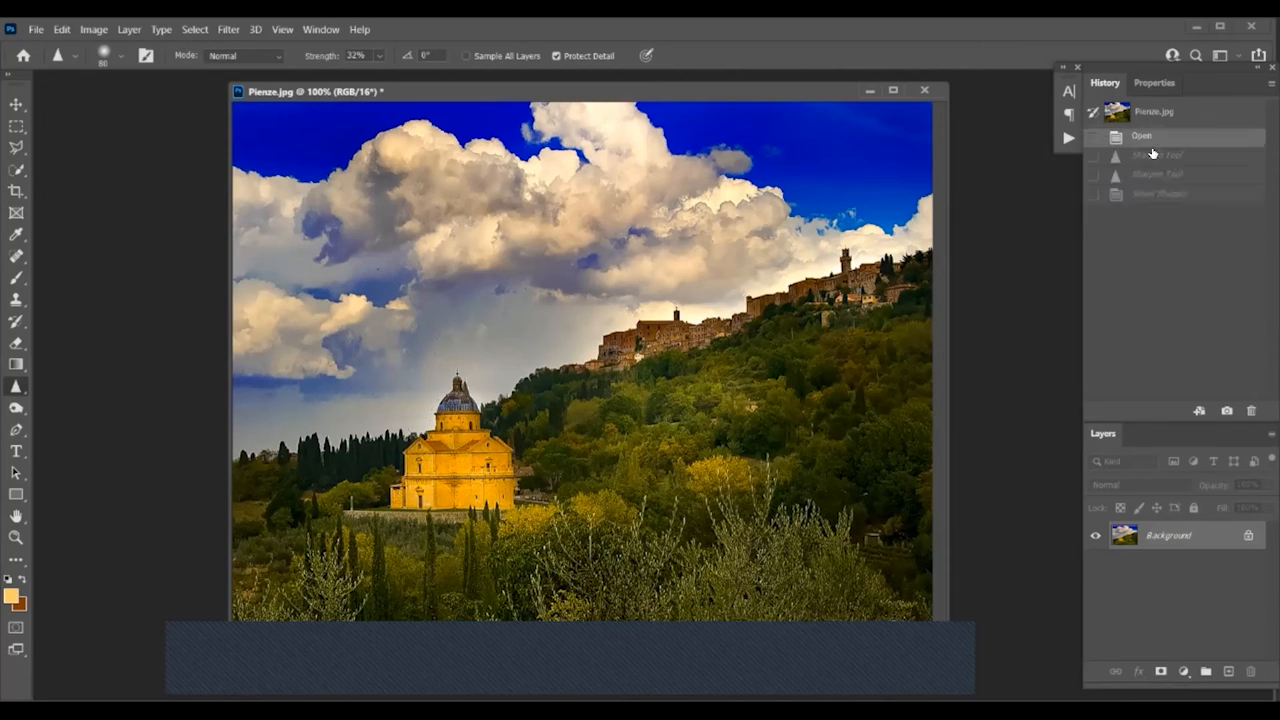
{"action": "left_click", "coordinate": [1150, 195]}
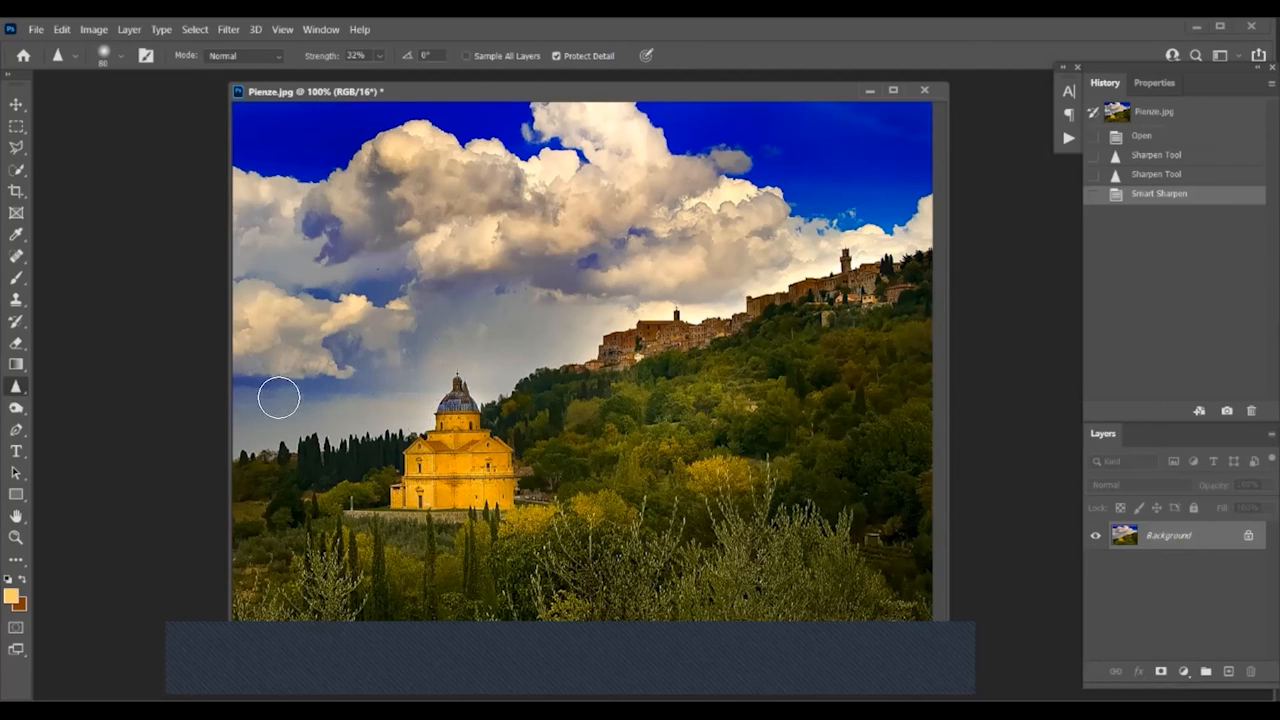
Select the yellow church with the Object Selection tool in Rectangle mode and clear the selection
{"action": "left_click", "coordinate": [22, 170]}
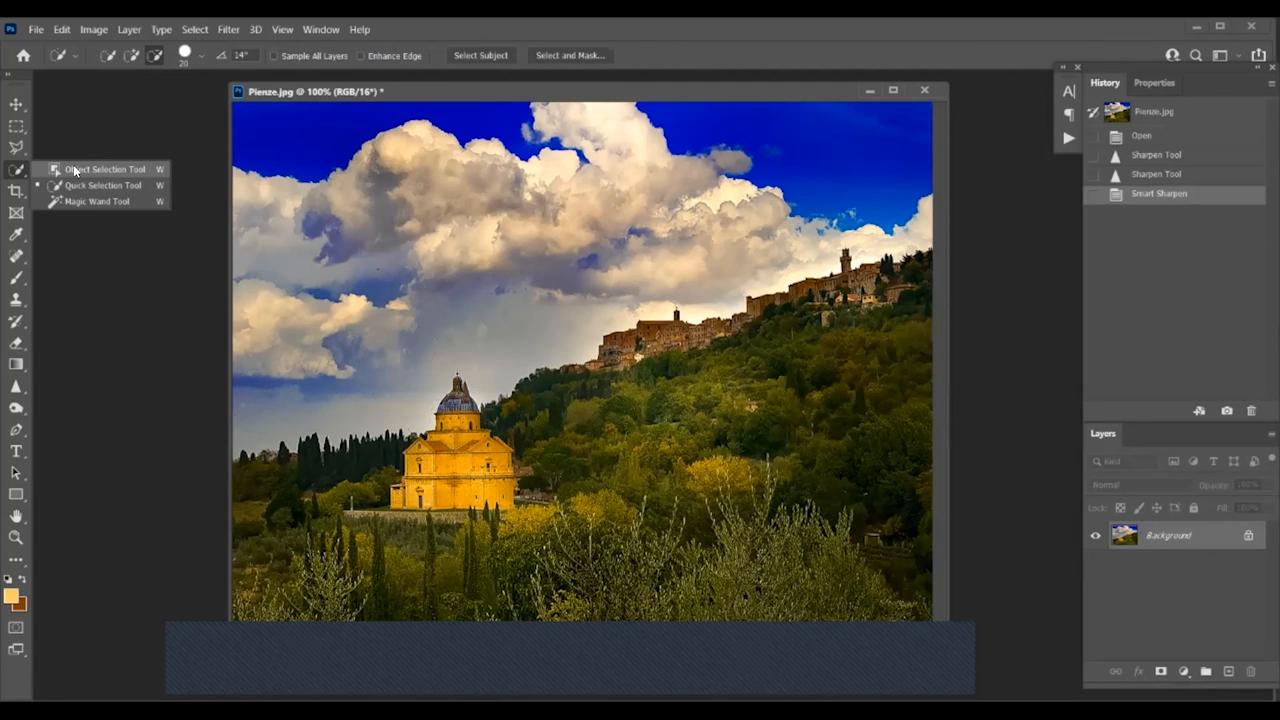
{"action": "left_click", "coordinate": [74, 170]}
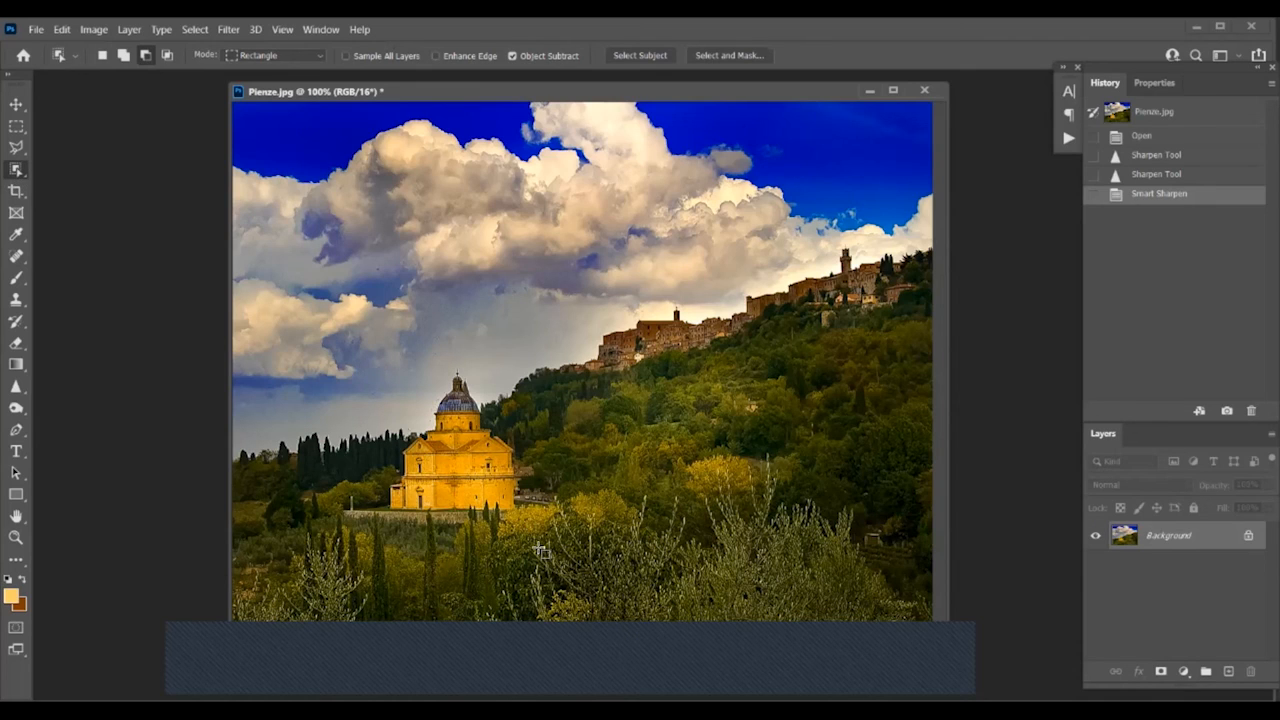
{"action": "left_click_drag", "start_coordinate": [375, 363], "coordinate": [531, 544]}
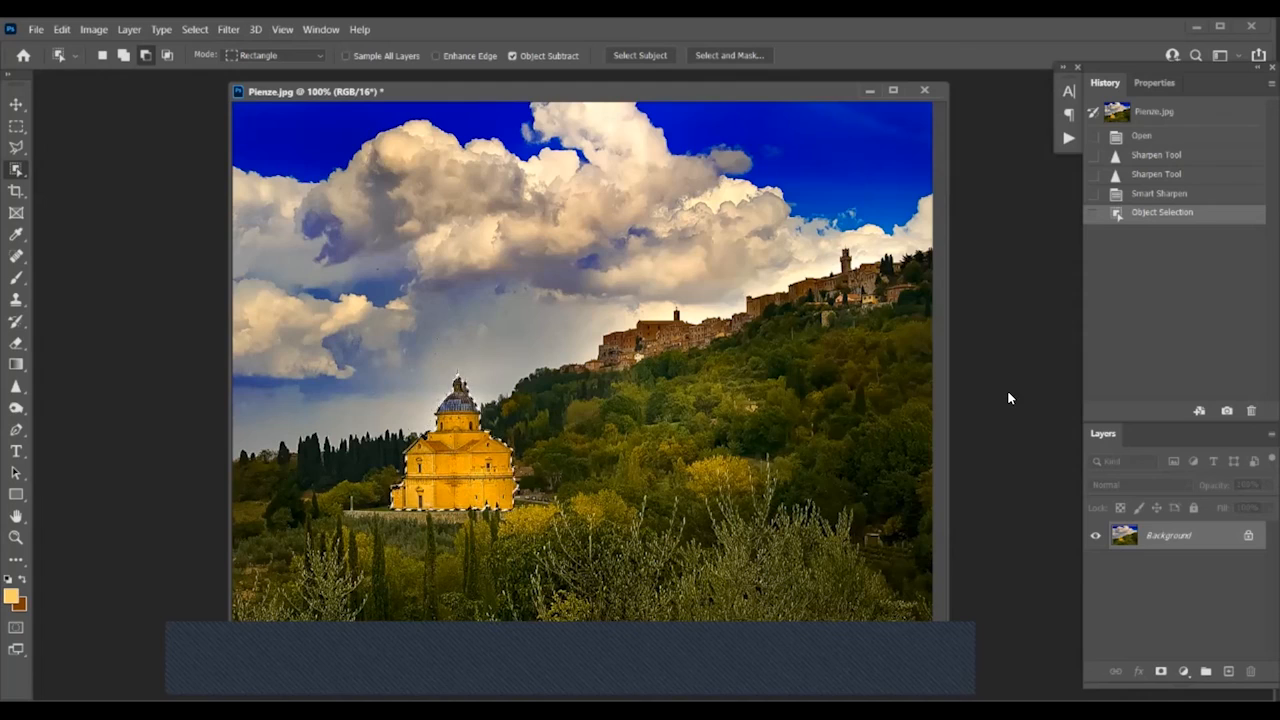
{"action": "key", "text": "ctrl+d"}
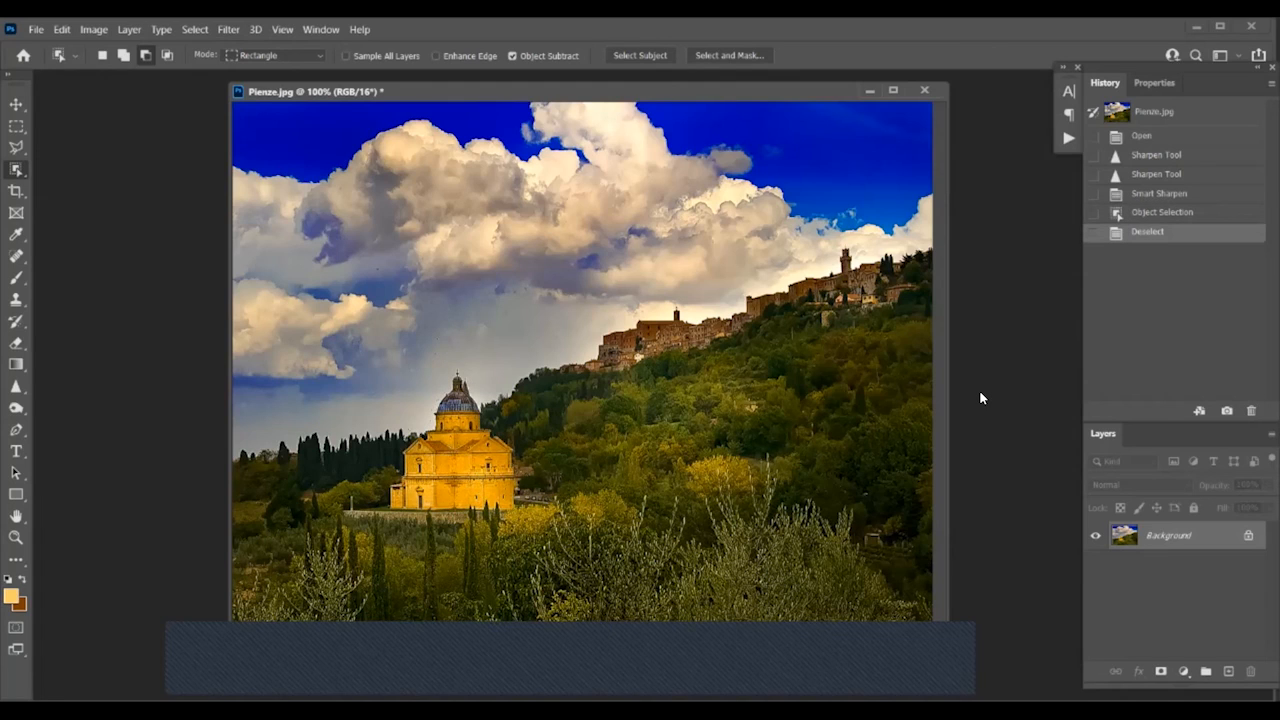